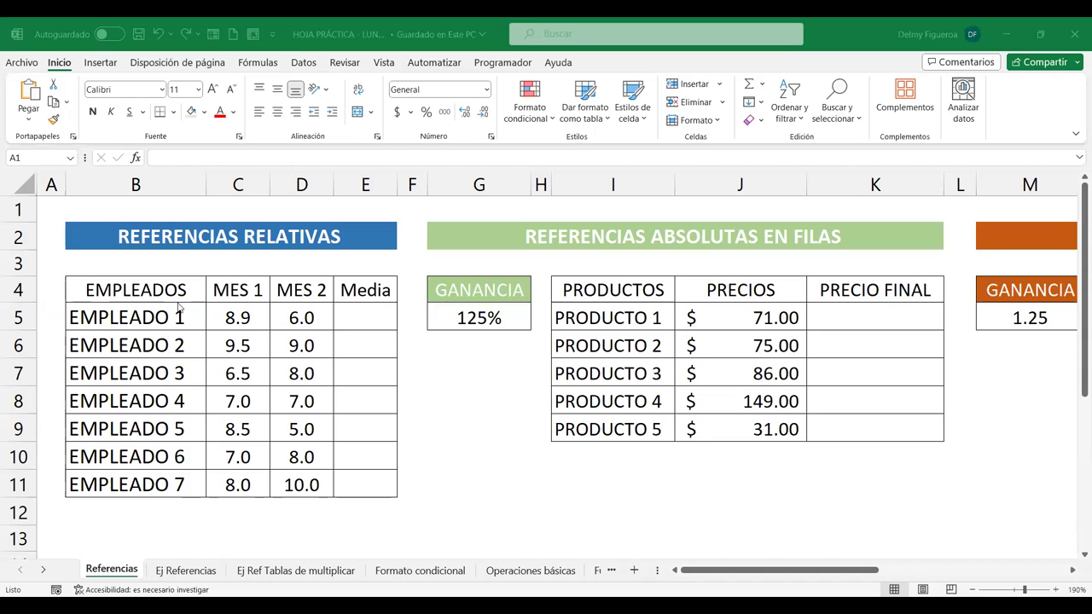
# Calculate Empleado 1's Media in E5 with =PROMEDIO(C5:D5) and fill the formula down to E11.
pyautogui.click(304, 317)
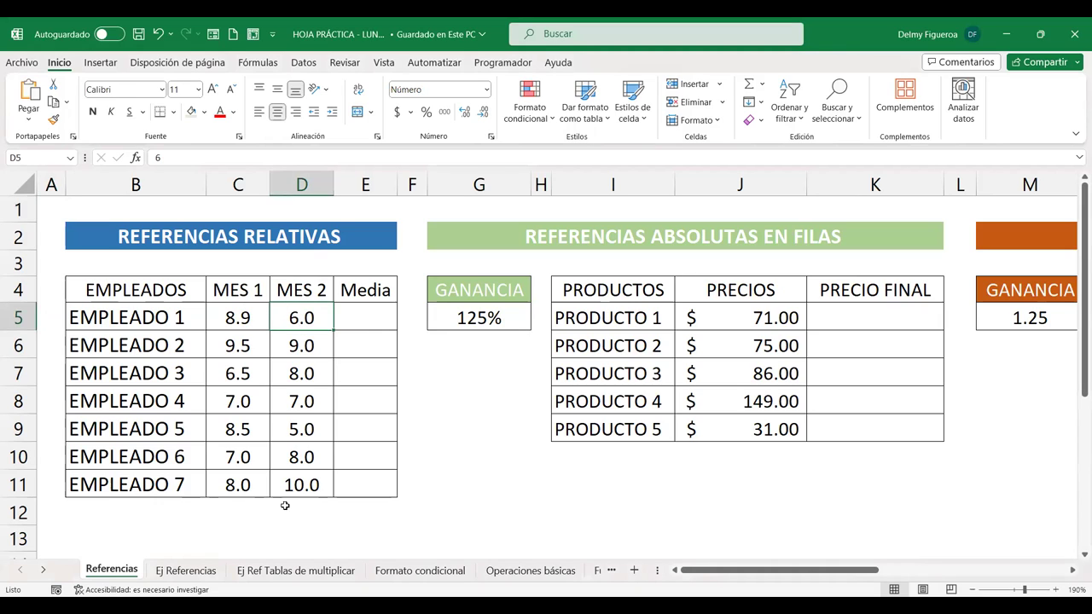
pyautogui.click(372, 318)
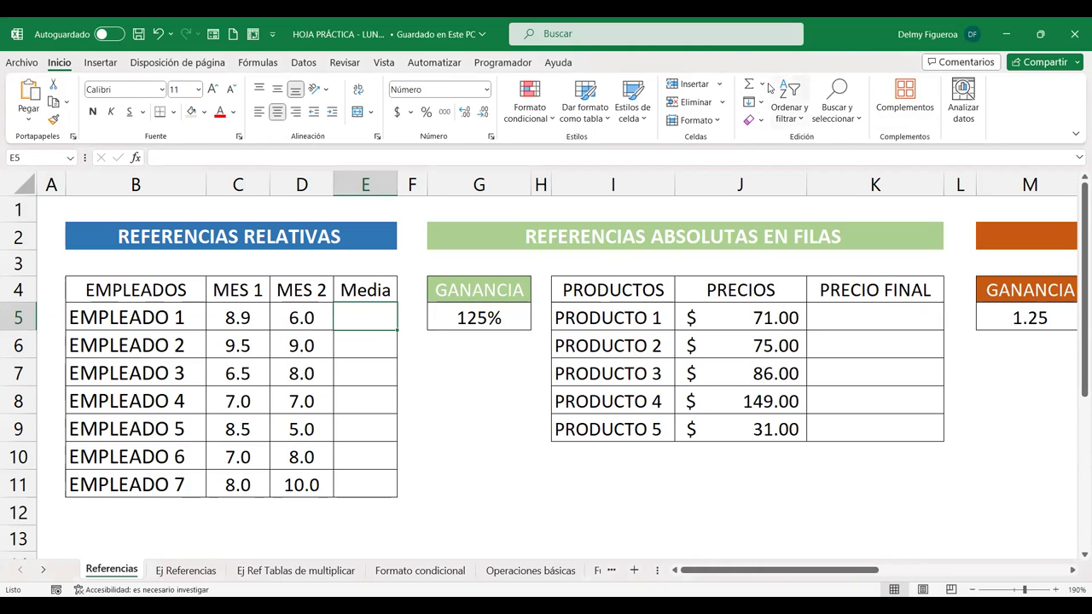
pyautogui.click(764, 85)
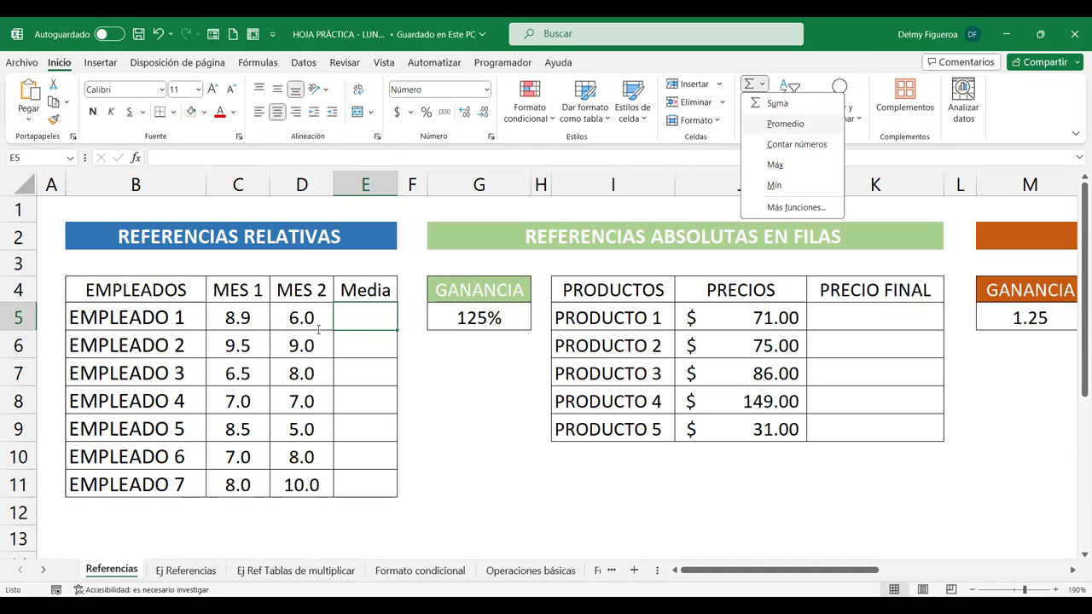
pyautogui.click(783, 125)
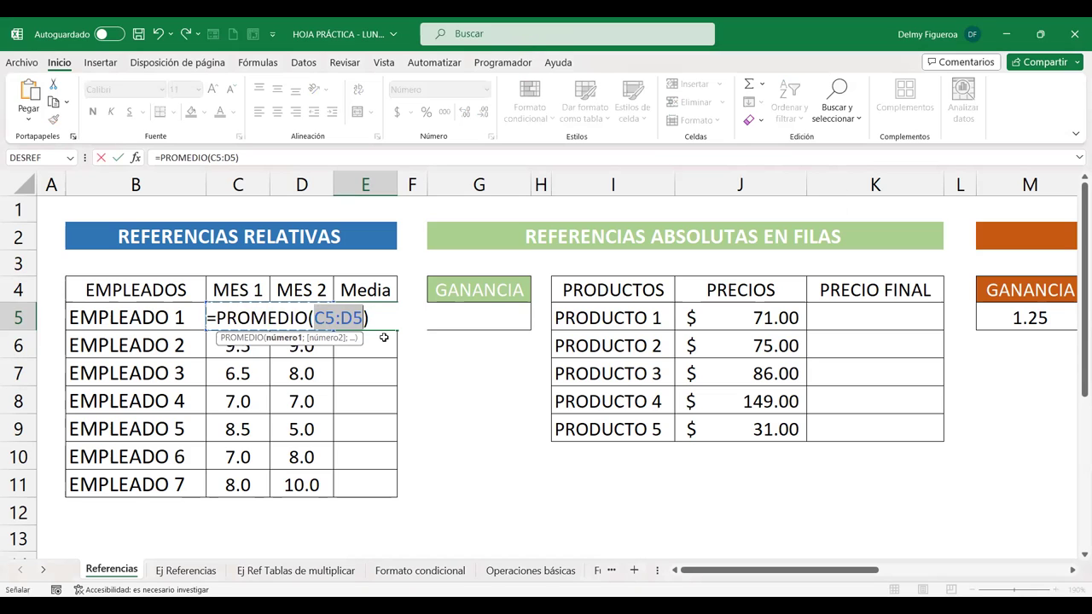
pyautogui.press('Return')
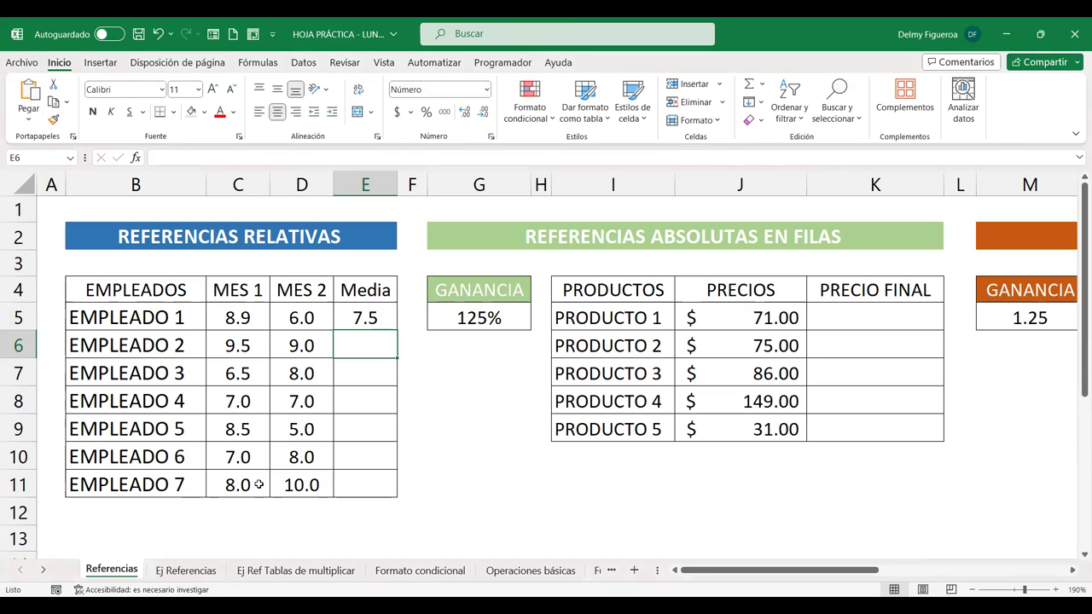
pyautogui.click(372, 314)
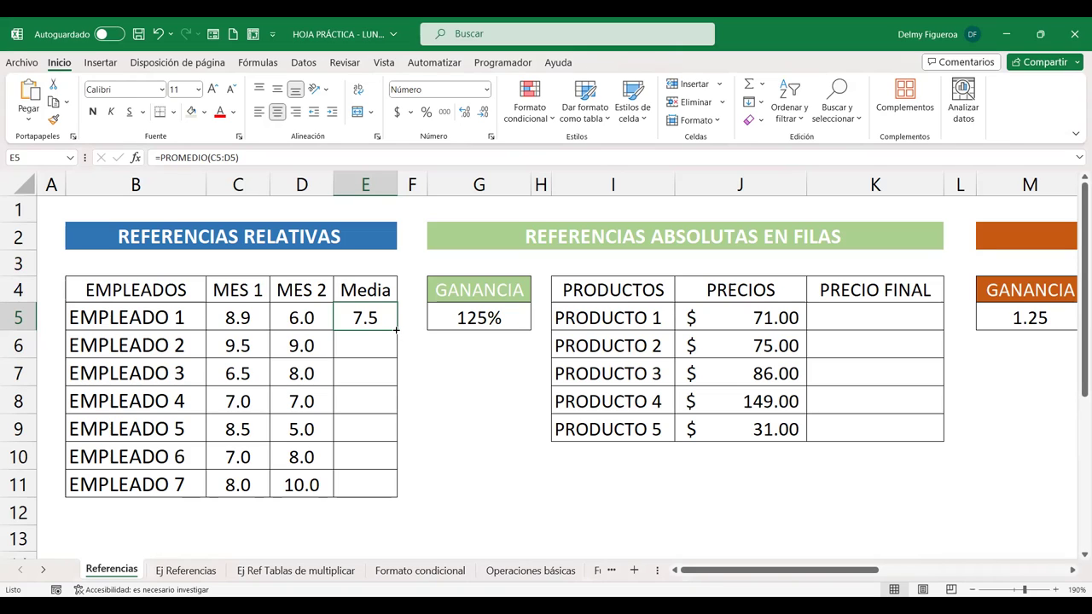
pyautogui.moveTo(396, 329); pyautogui.dragTo(388, 486)
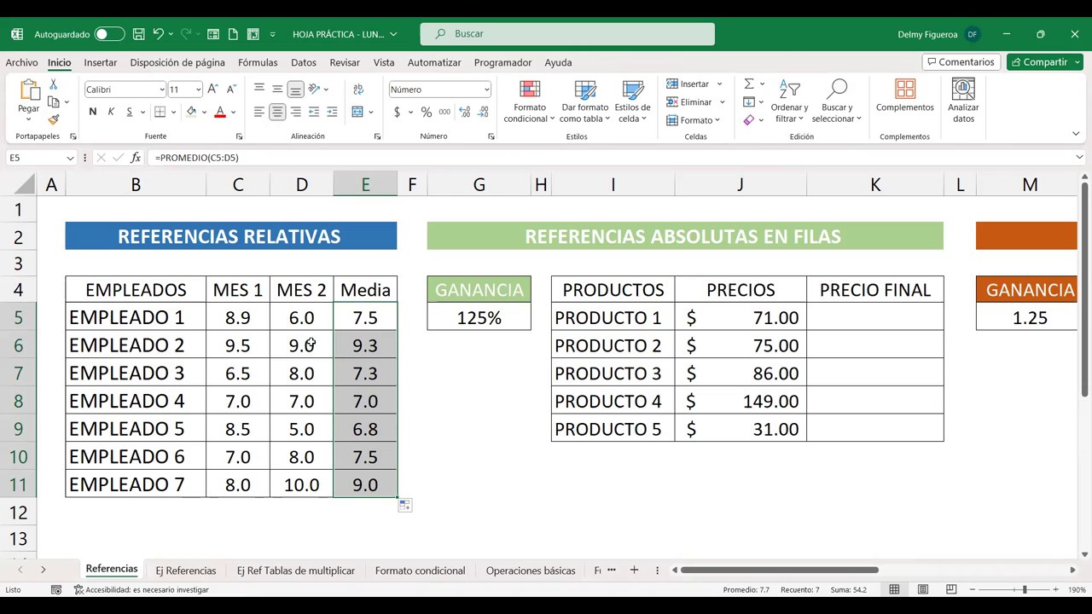
# Review the copied average formulas in E6 through E11 to see how their row references change.
pyautogui.click(359, 345)
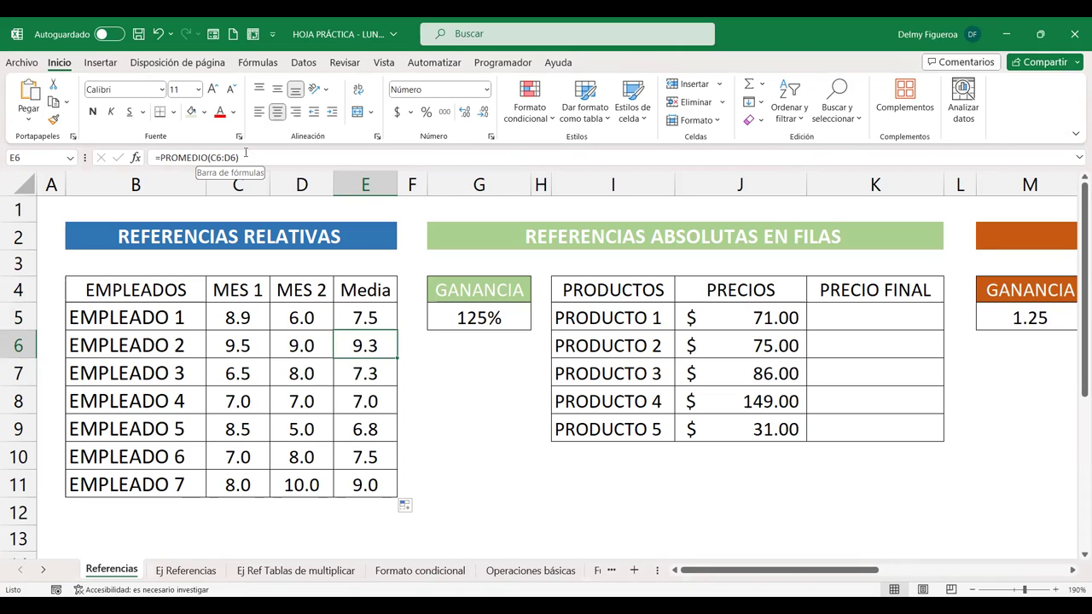
pyautogui.click(371, 376)
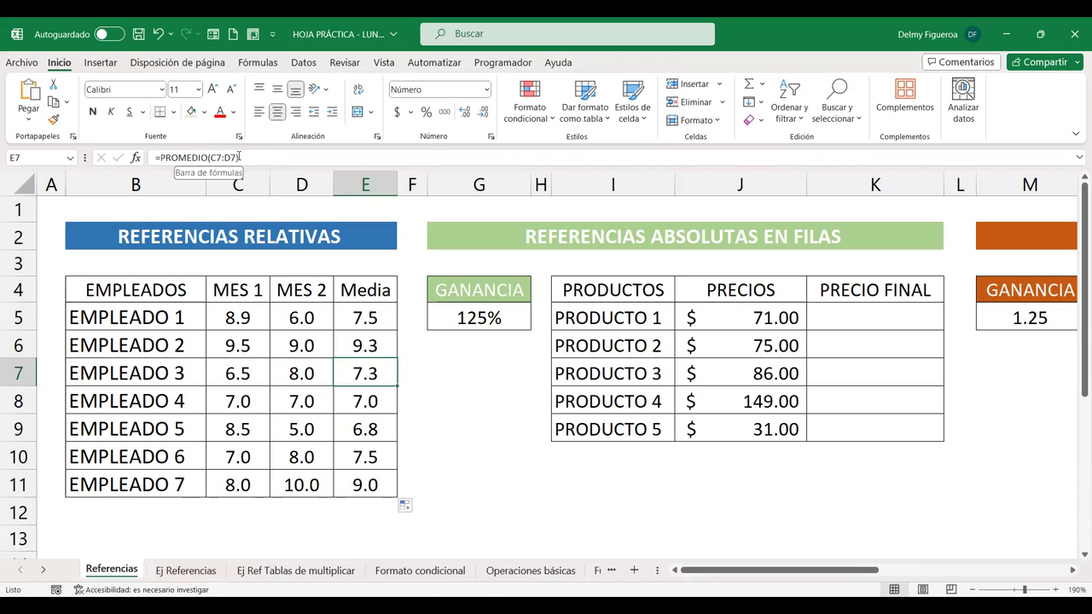
pyautogui.press('Down')
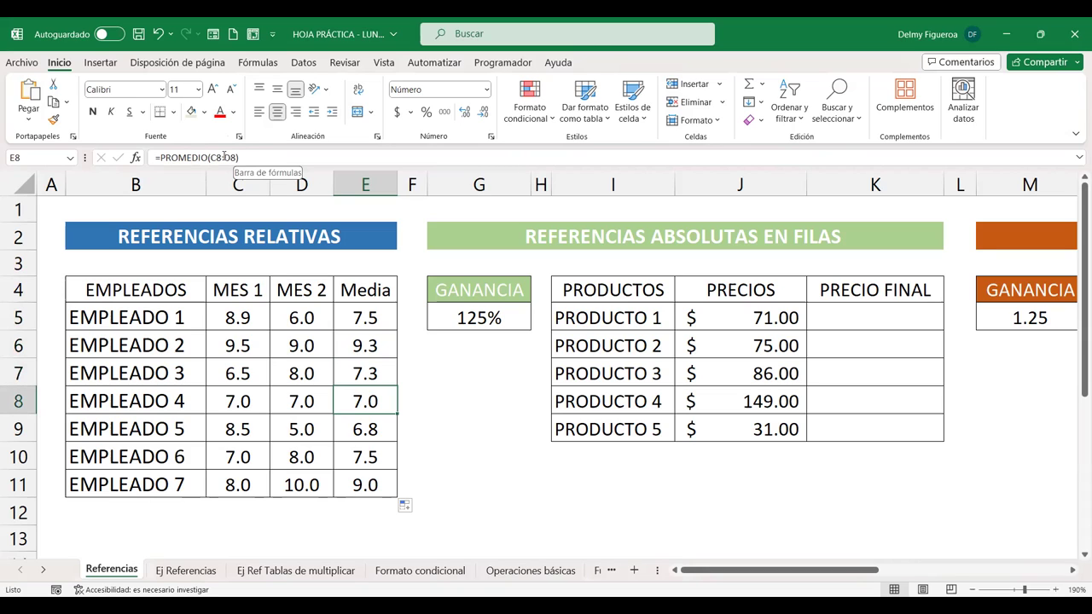
pyautogui.press('Down')
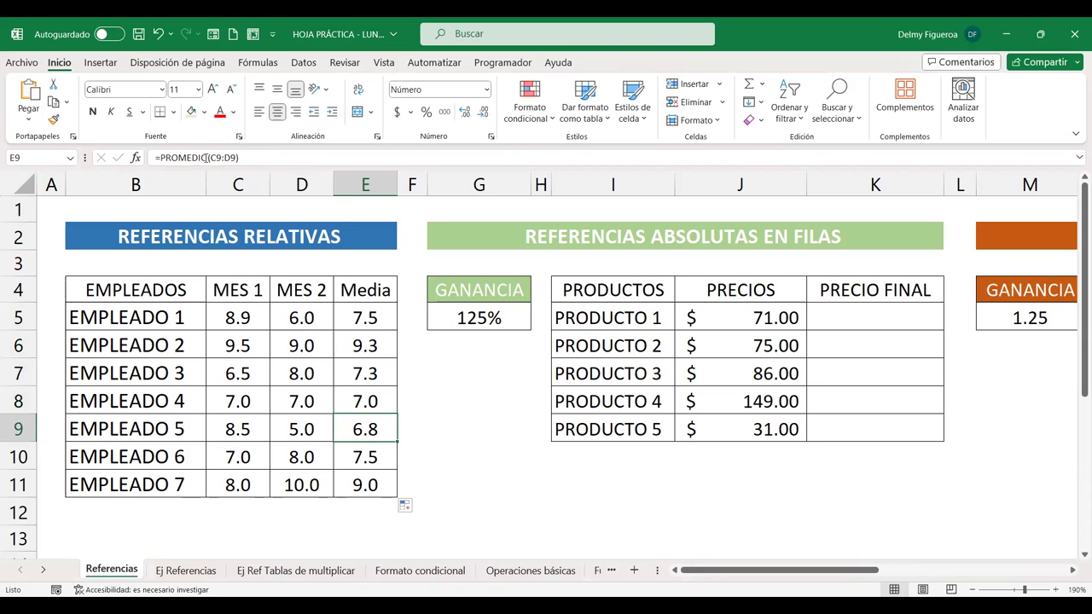
pyautogui.press('Down')
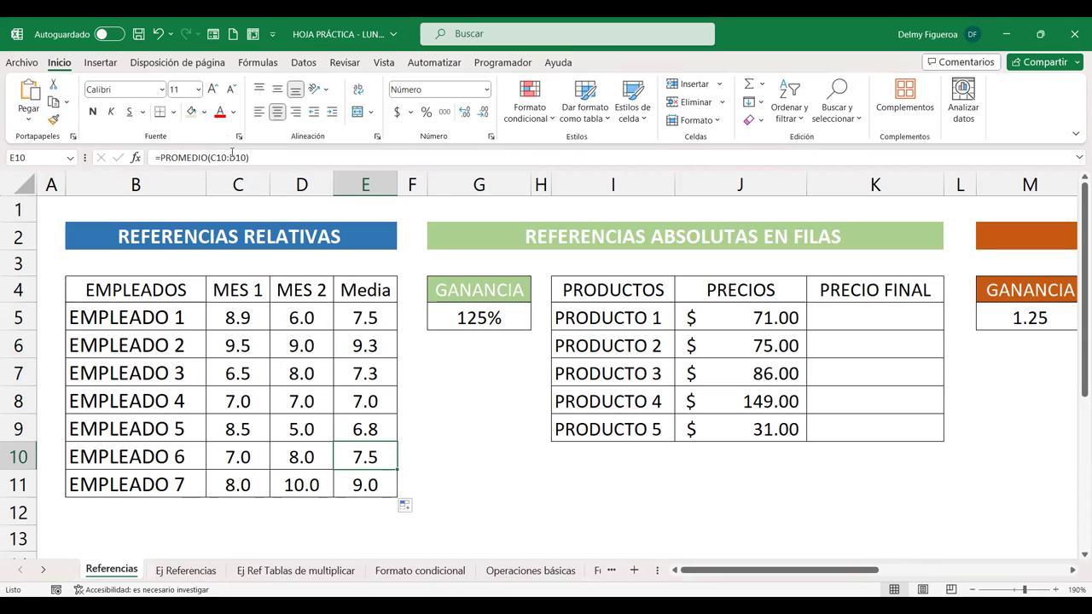
pyautogui.press('Down')
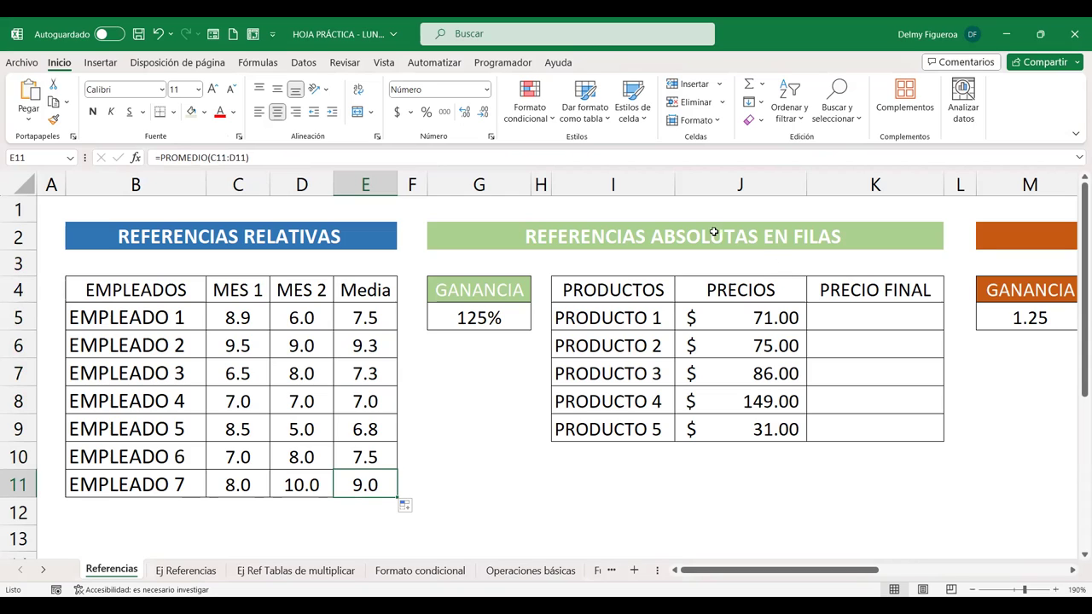
# Examine the GANANCIA column G, from the percentage in G5 down through the cells below it.
pyautogui.click(855, 307)
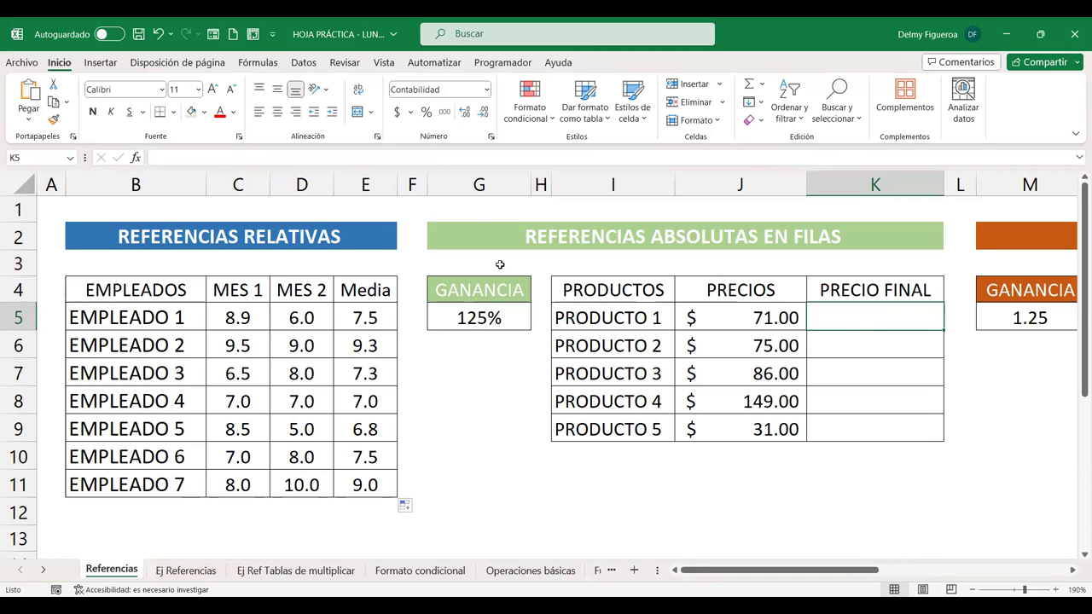
pyautogui.click(482, 179)
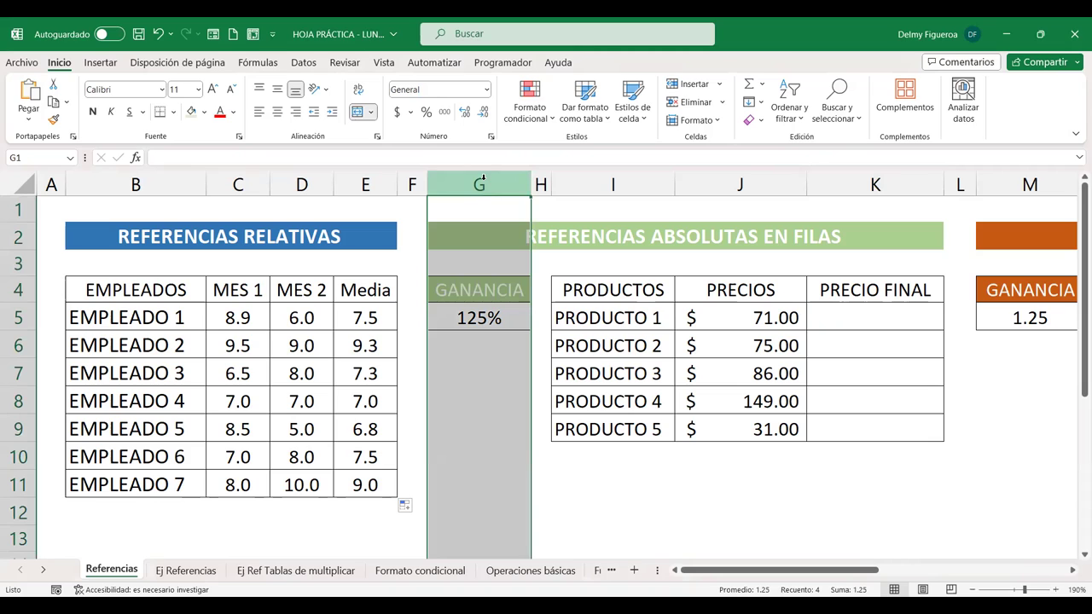
pyautogui.click(511, 315)
pyautogui.click(498, 346)
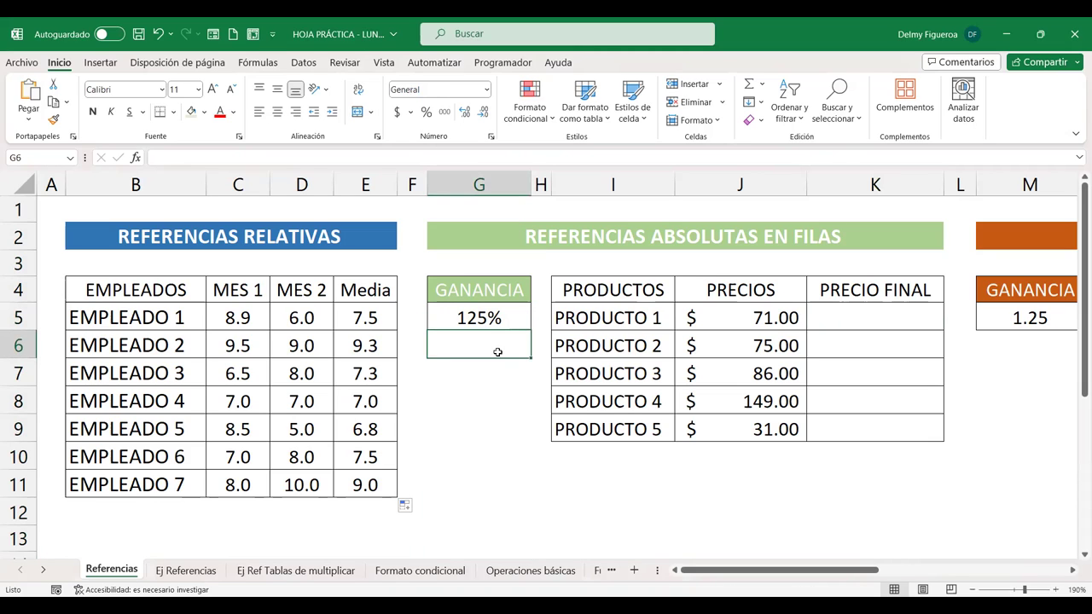
pyautogui.click(495, 375)
pyautogui.click(483, 418)
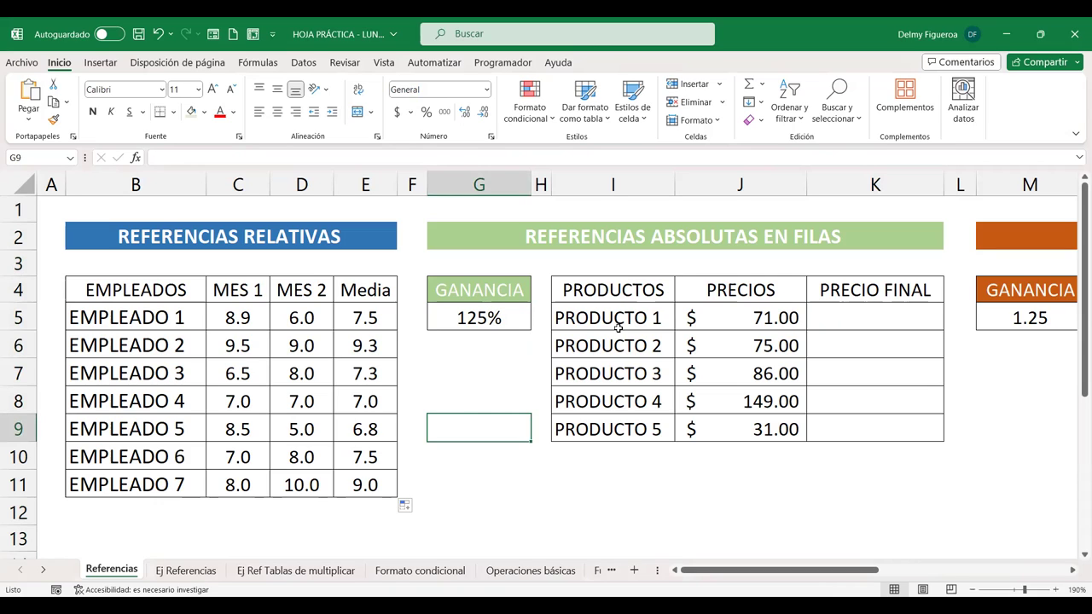
# Enter the formula =J5*G5 in K5 as the PRECIO FINAL of Producto 1.
pyautogui.click(886, 319)
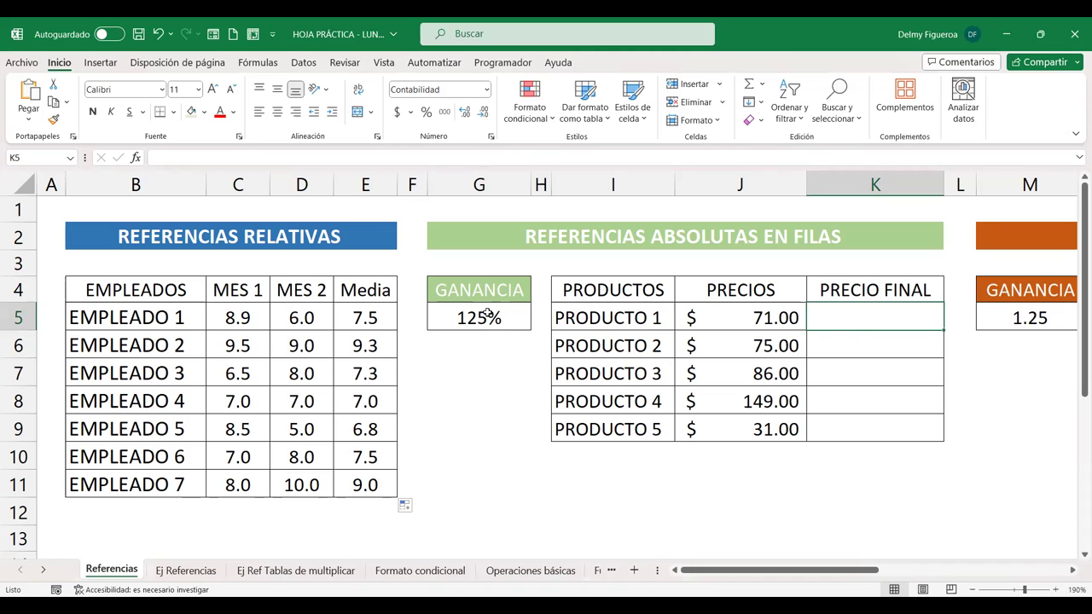
pyautogui.write('+')
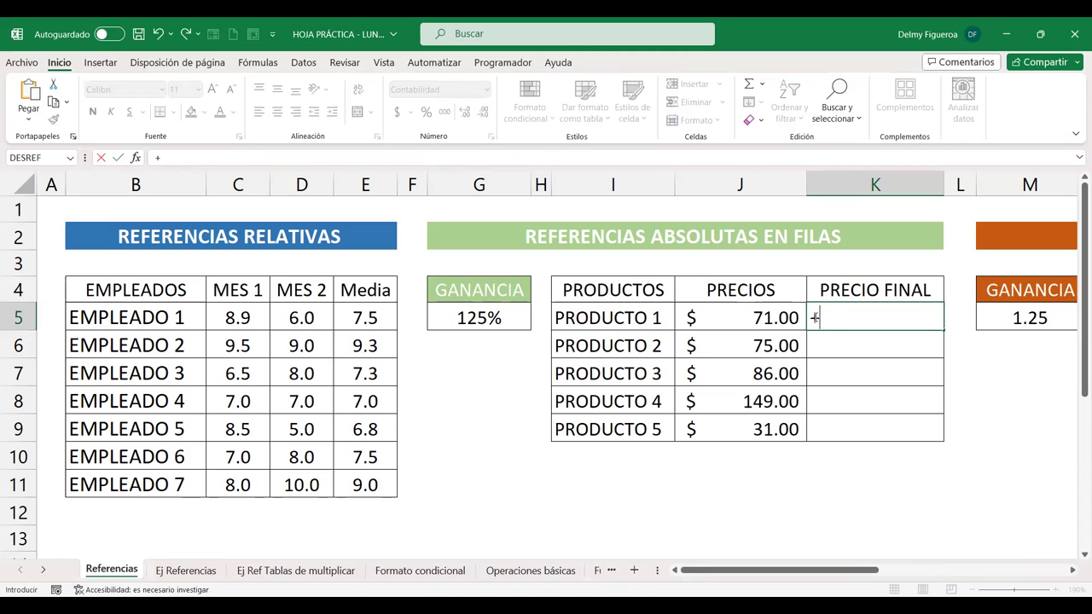
pyautogui.press('BackSpace')
pyautogui.write('=')
pyautogui.click(726, 316)
pyautogui.write('*')
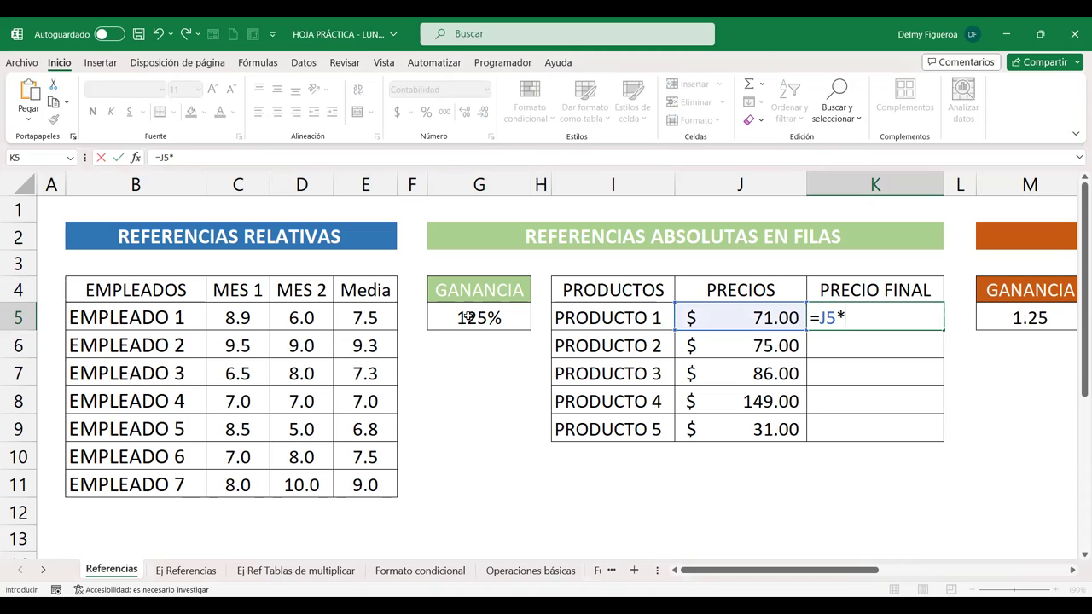
pyautogui.click(467, 316)
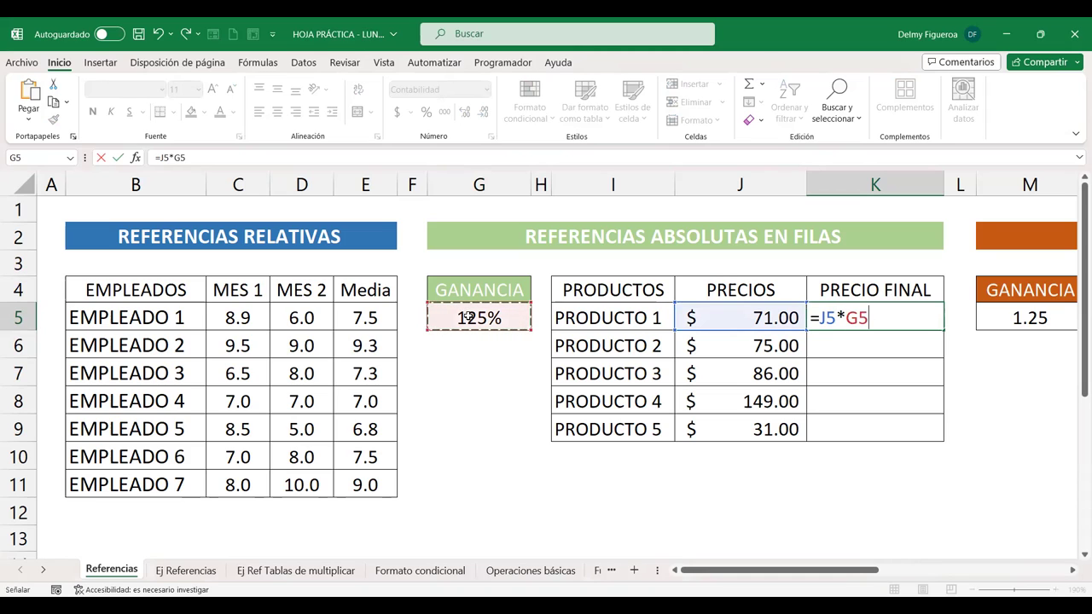
pyautogui.hotkey('ctrl', 'Return')
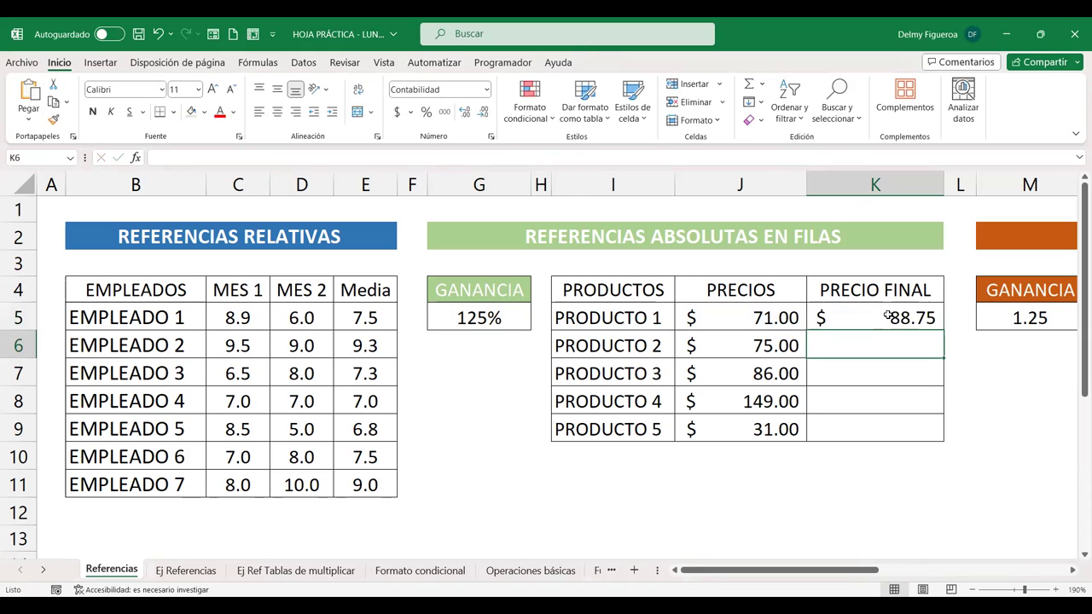
# Copy the final price formula from K5 into K6 and inspect which cells it references.
pyautogui.moveTo(943, 343); pyautogui.dragTo(941, 352)
pyautogui.doubleClick(885, 342)
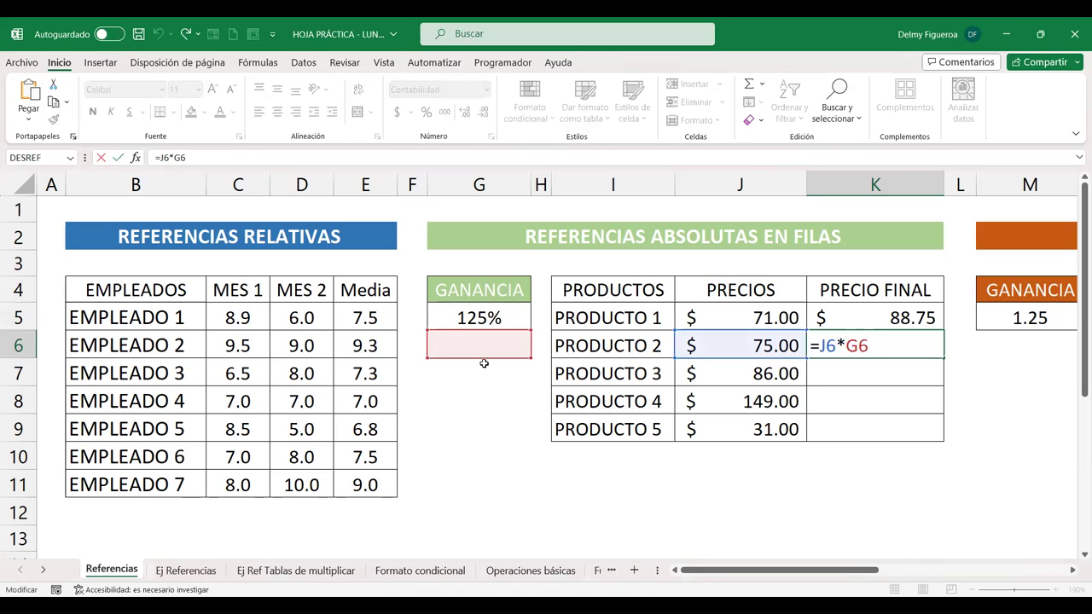
pyautogui.press('Return')
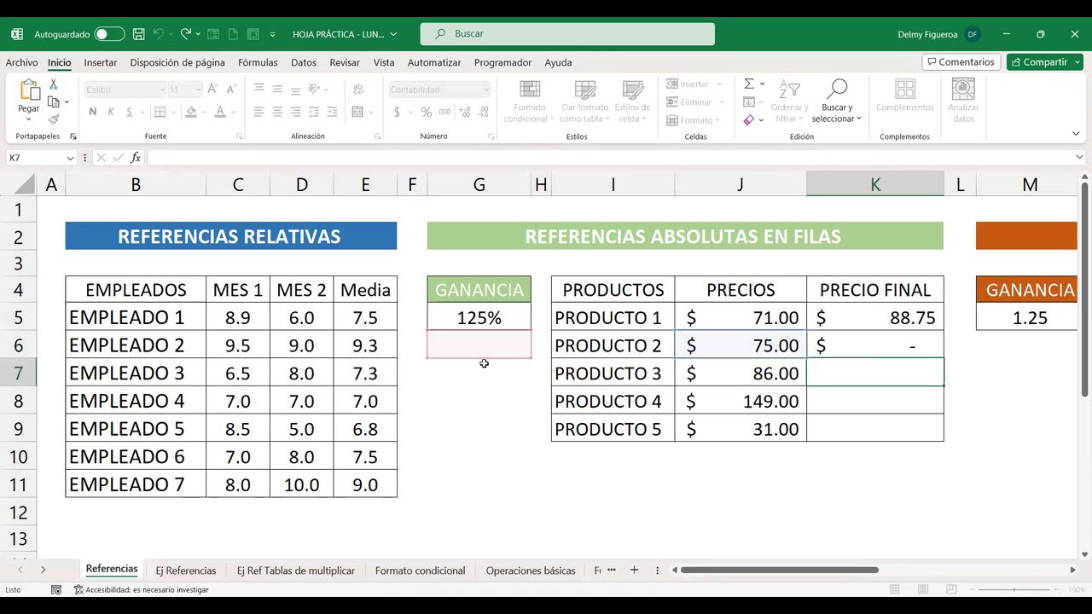
# Try to make the GANANCIA reference in K5's formula absolute as $G$5.
pyautogui.doubleClick(874, 313)
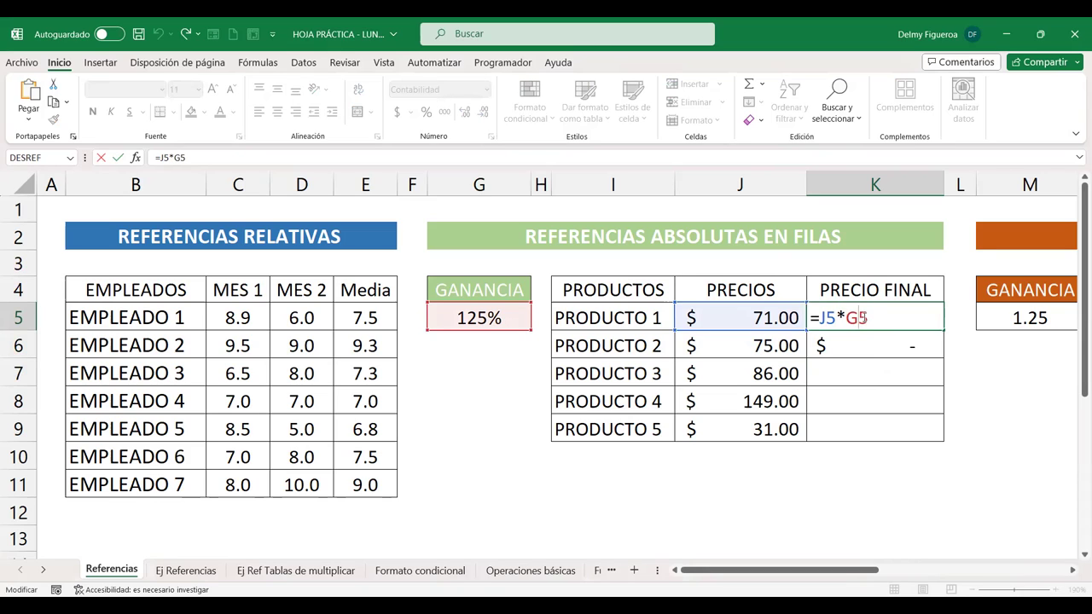
pyautogui.press('F4')
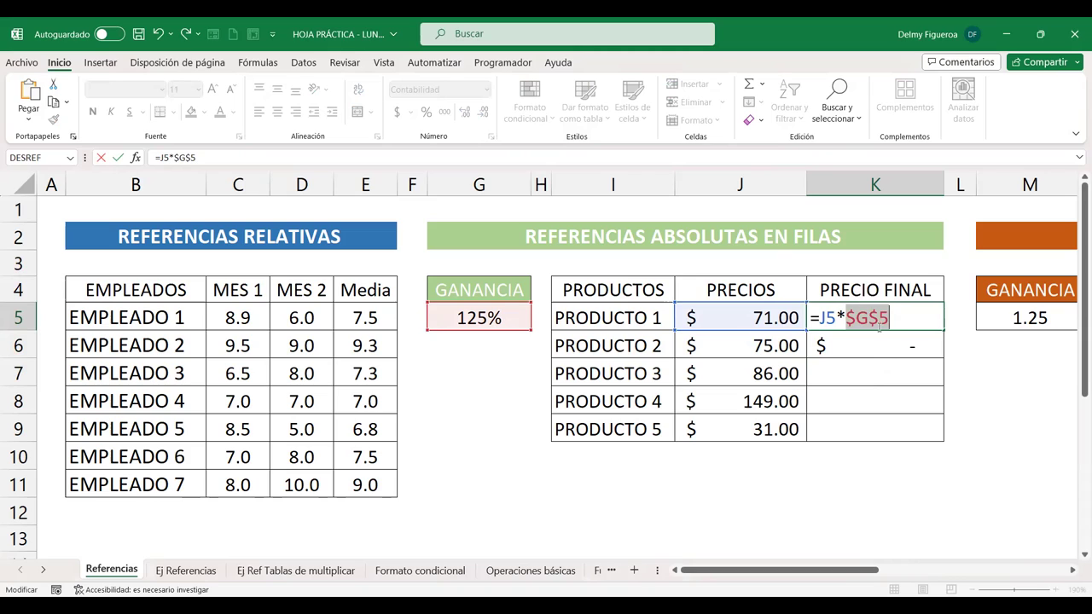
pyautogui.click(871, 318)
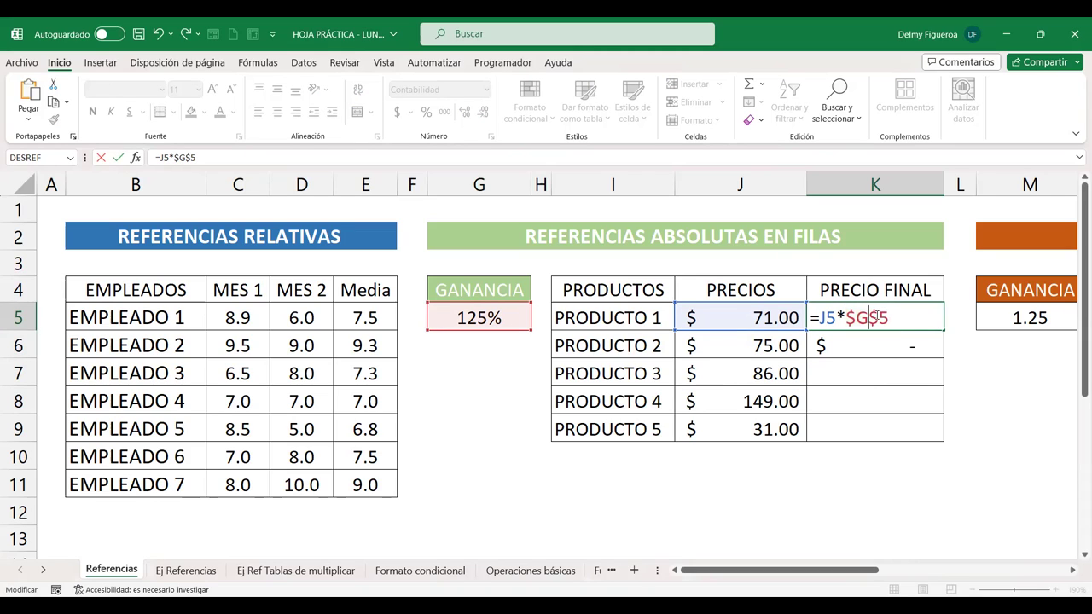
pyautogui.hotkey('ctrl', 'Return')
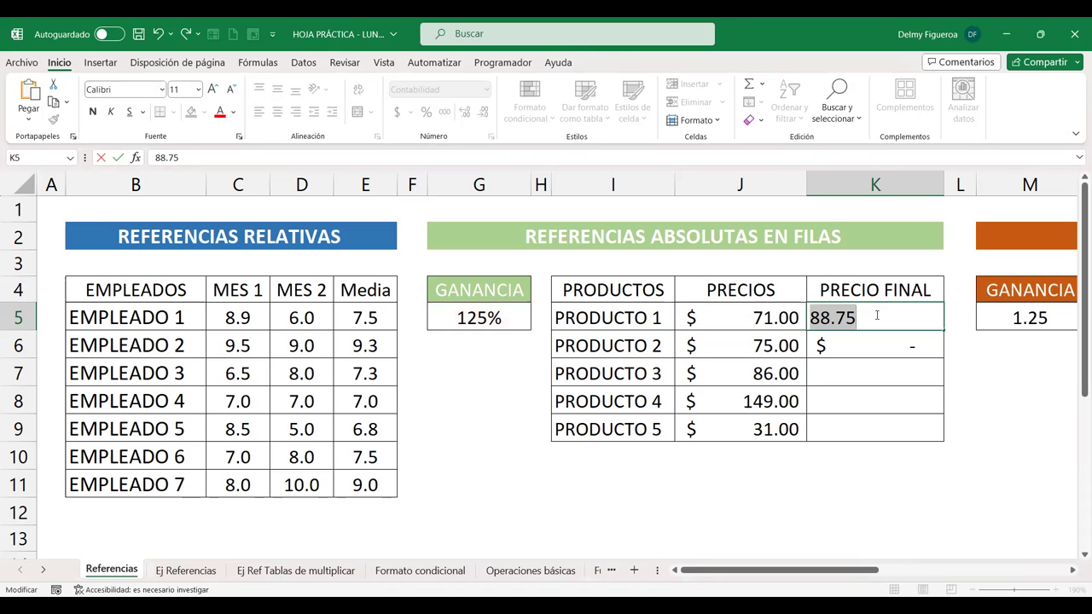
pyautogui.press('Return')
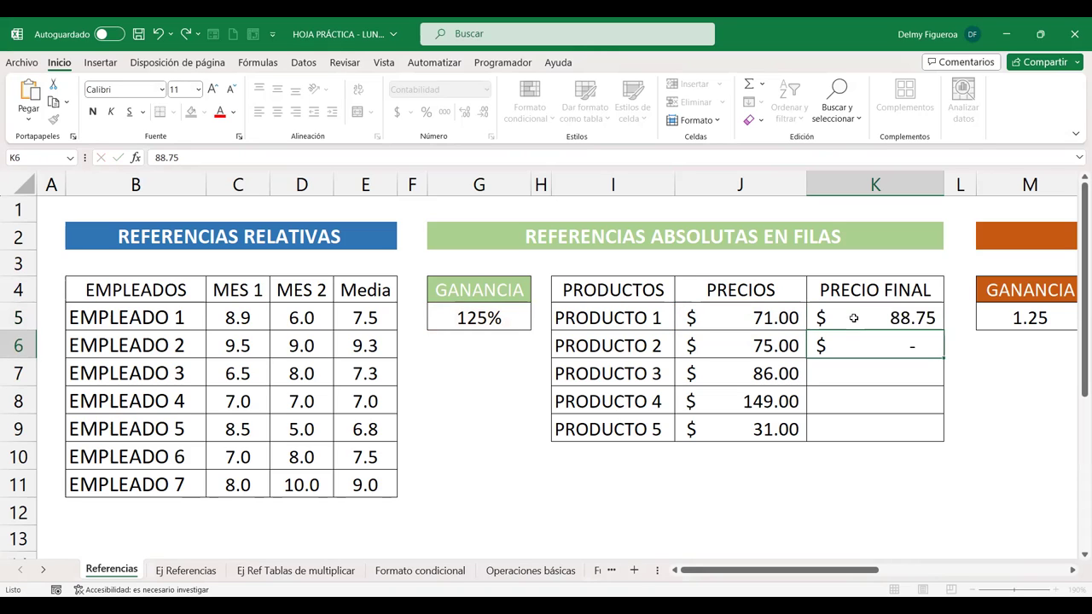
# Recheck the content of K5 and clear the copied formula from K6.
pyautogui.doubleClick(915, 317)
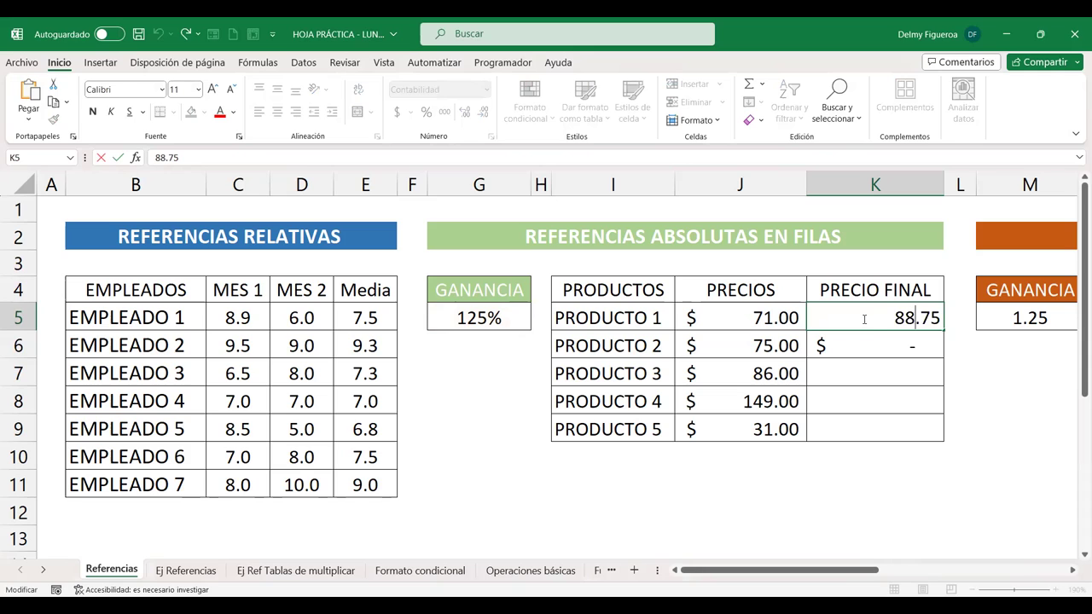
pyautogui.press('Return')
pyautogui.doubleClick(910, 317)
pyautogui.press('Return')
pyautogui.press('Delete')
# Replace the content of K5 with the formula +J5+G$5, locking only the row of the GANANCIA reference.
pyautogui.click(893, 312)
pyautogui.write('+')
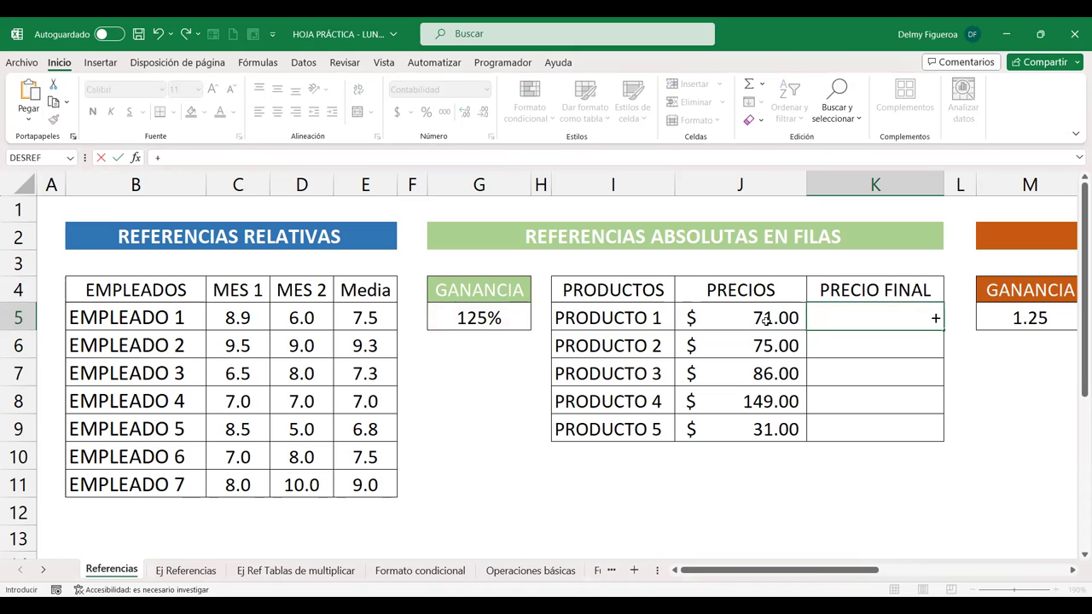
pyautogui.click(766, 318)
pyautogui.write('+')
pyautogui.click(494, 313)
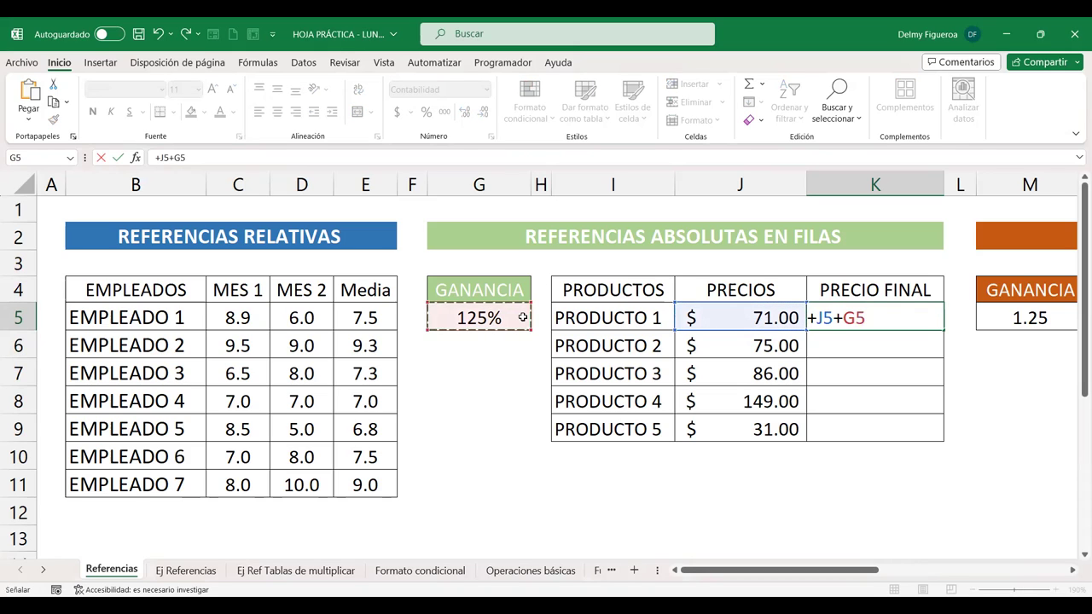
pyautogui.press('F4')
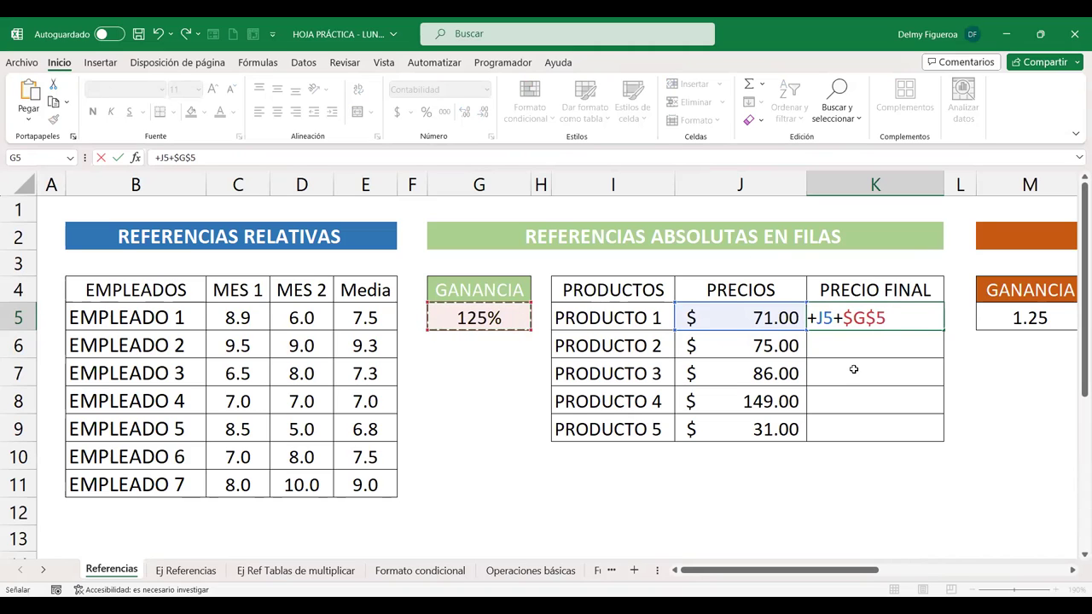
pyautogui.press('F4')
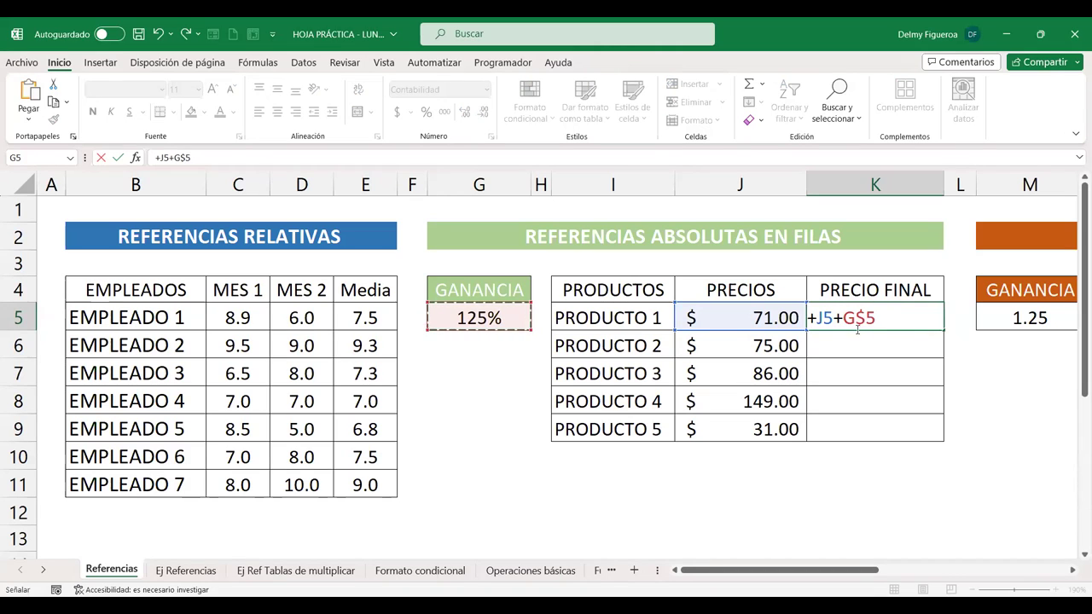
pyautogui.press('Return')
pyautogui.click(903, 322)
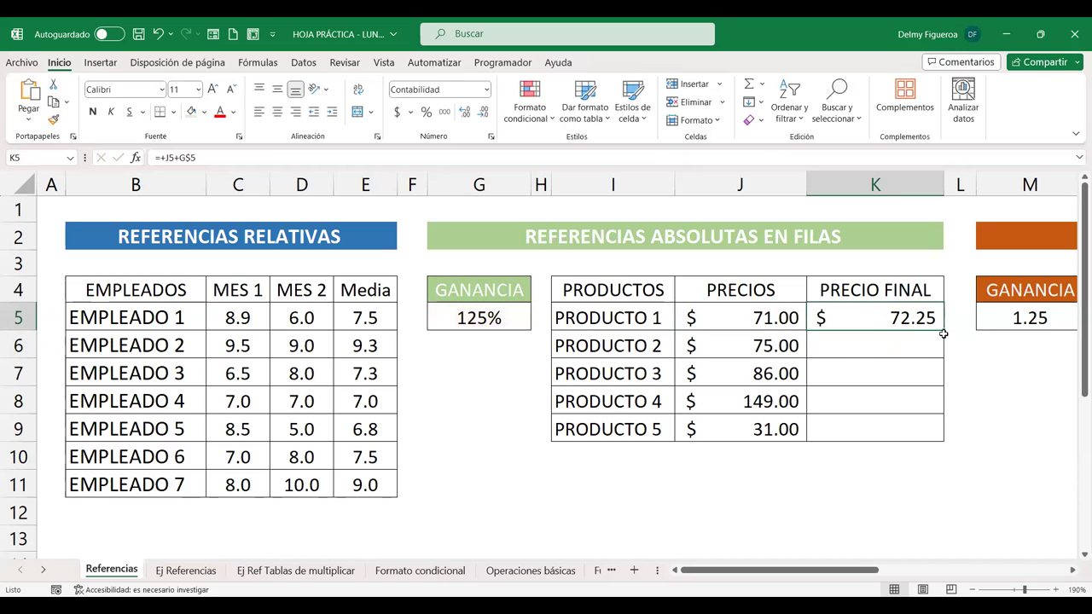
# Change K5's formula to =+J5*G$5 so that PRODUCTO 1's price is multiplied by the GANANCIA value.
pyautogui.doubleClick(890, 318)
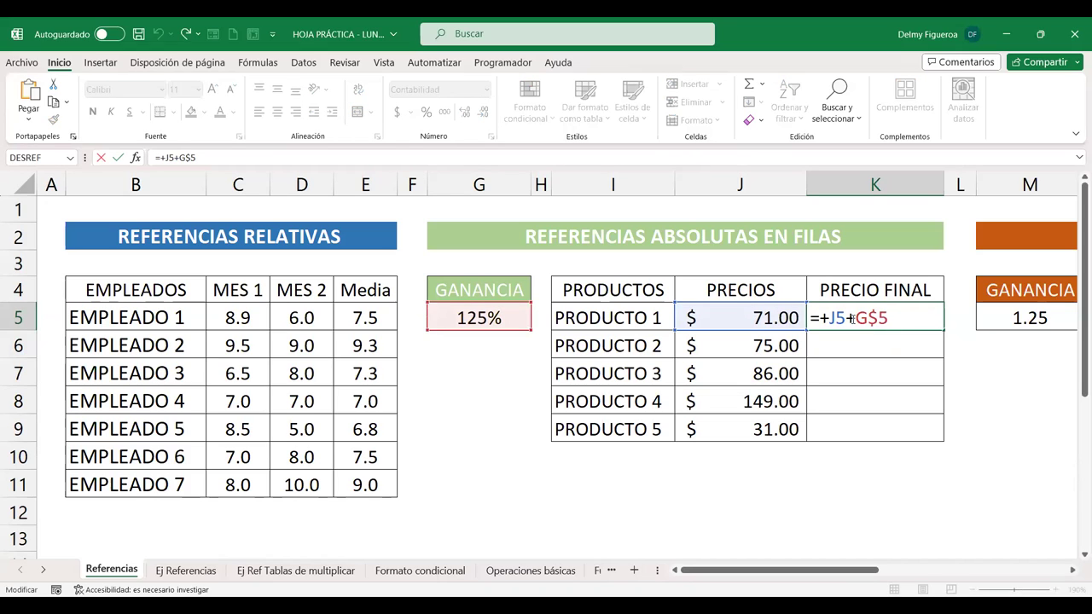
pyautogui.press('BackSpace')
pyautogui.write('*')
pyautogui.press('Return')
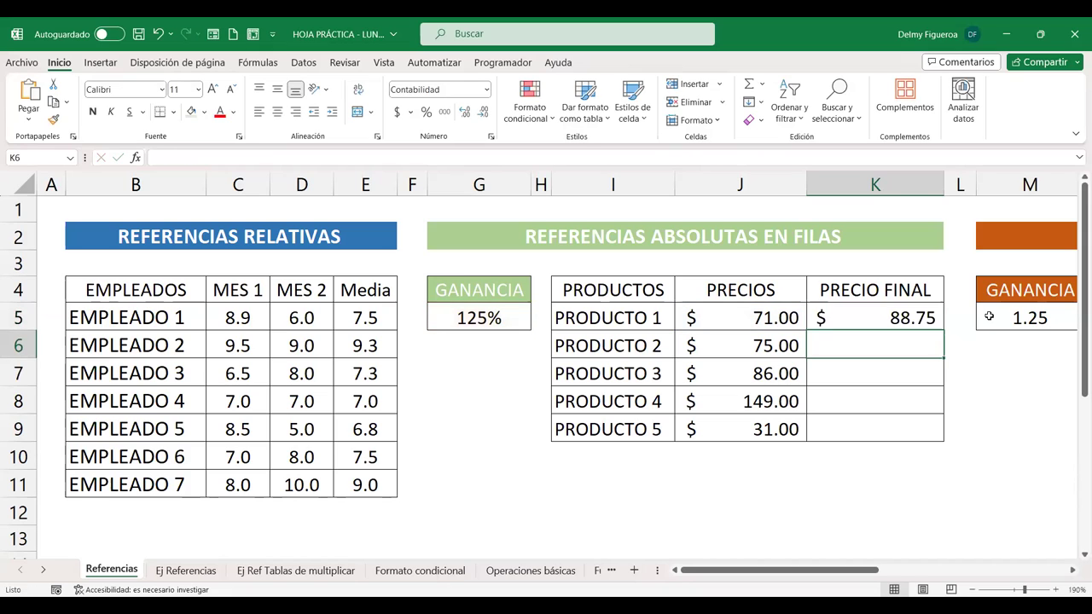
# Copy the multiplication formula from K5 into K6 and inspect which cells the copy references.
pyautogui.click(857, 311)
pyautogui.moveTo(944, 333); pyautogui.dragTo(945, 360)
pyautogui.click(879, 344)
pyautogui.doubleClick(879, 345)
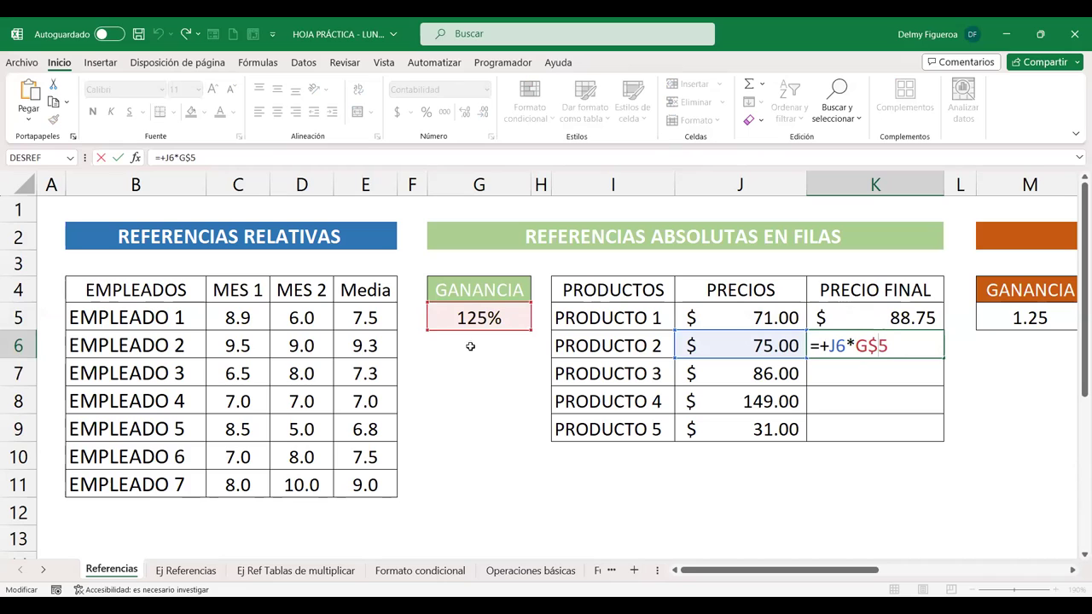
pyautogui.press('Return')
pyautogui.click(906, 348)
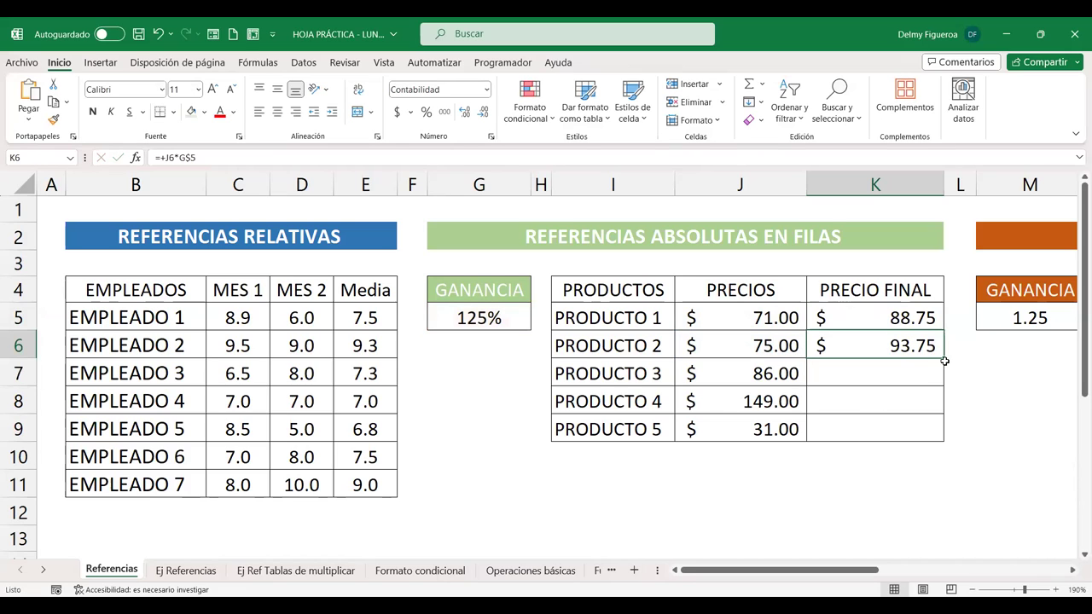
# Fill the final price formula from K6 down to K9 and check the formulas in K7 through K9.
pyautogui.moveTo(942, 358); pyautogui.dragTo(933, 432)
pyautogui.click(875, 367)
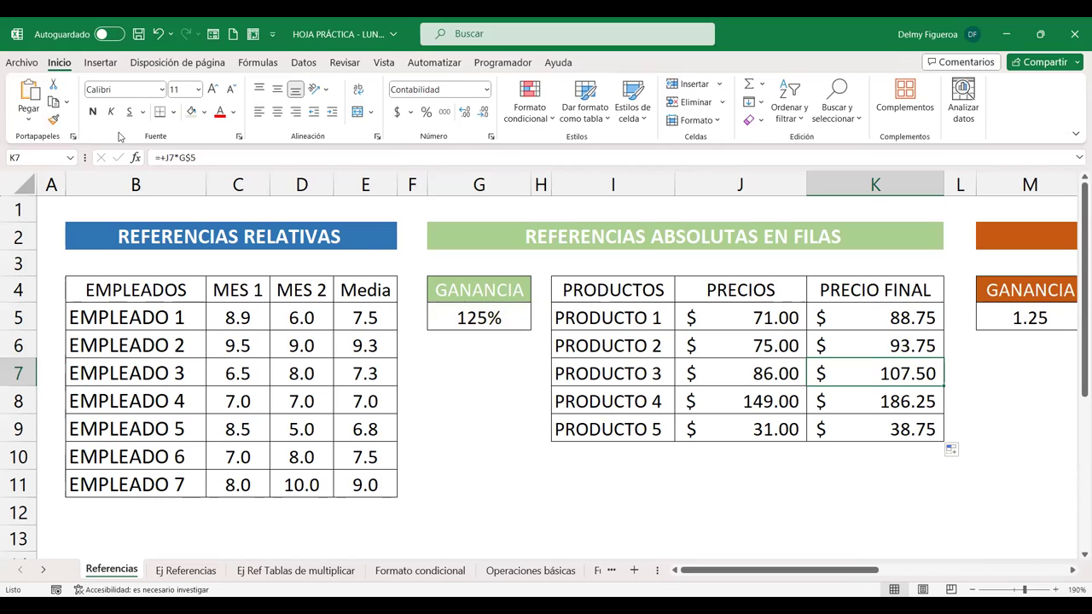
pyautogui.press('Down')
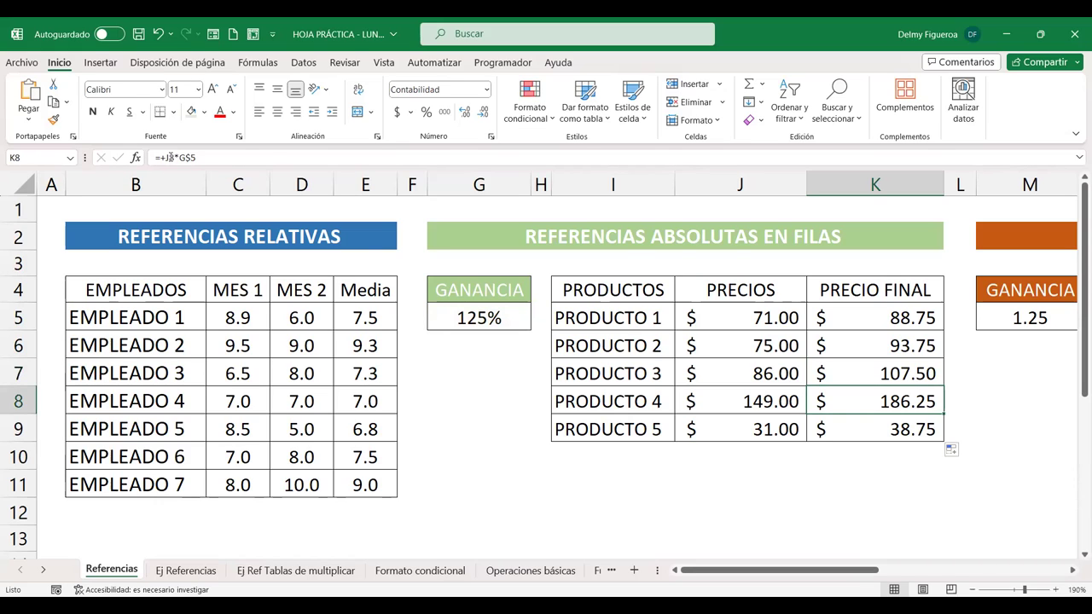
pyautogui.press('Down')
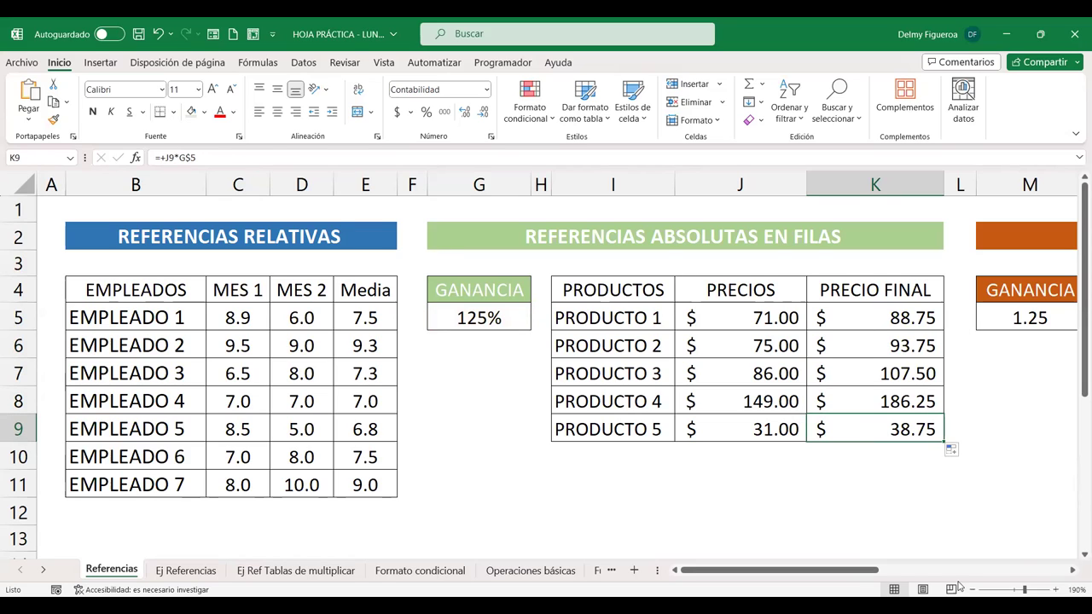
# Examine the REFERENCIAS ABSOLUTAS EN COLUMNAS table, going through the PRECIO FINAL cells P6 to T6 and the GANANCIA column M.
pyautogui.click(1072, 569)
pyautogui.click(1072, 572)
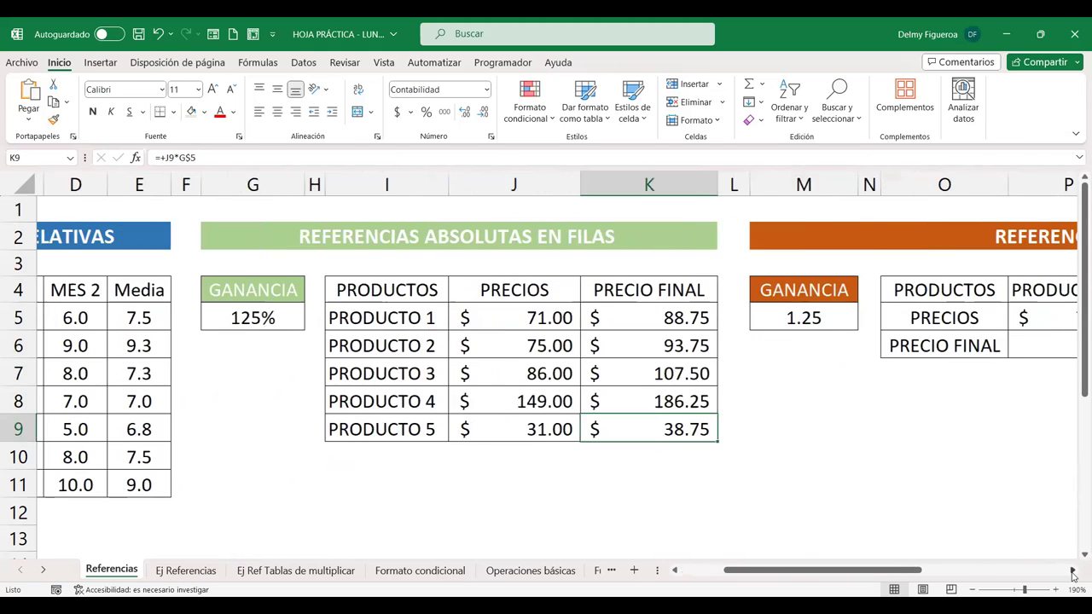
pyautogui.click(1072, 572)
pyautogui.click(1072, 571)
pyautogui.click(1072, 571)
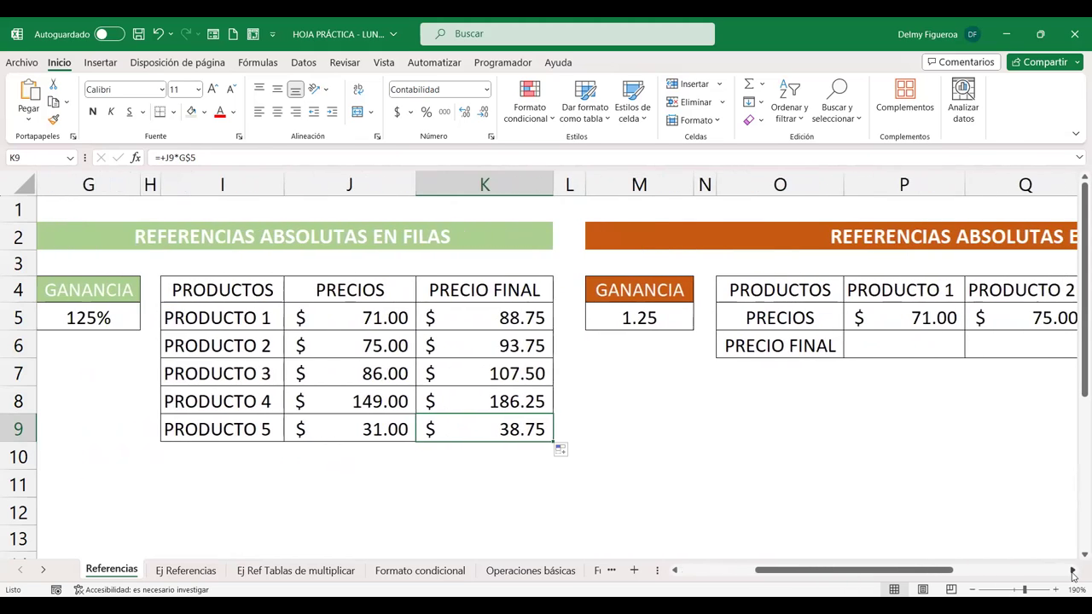
pyautogui.click(1072, 572)
pyautogui.click(1072, 571)
pyautogui.click(1072, 571)
pyautogui.click(1072, 571)
pyautogui.click(1072, 572)
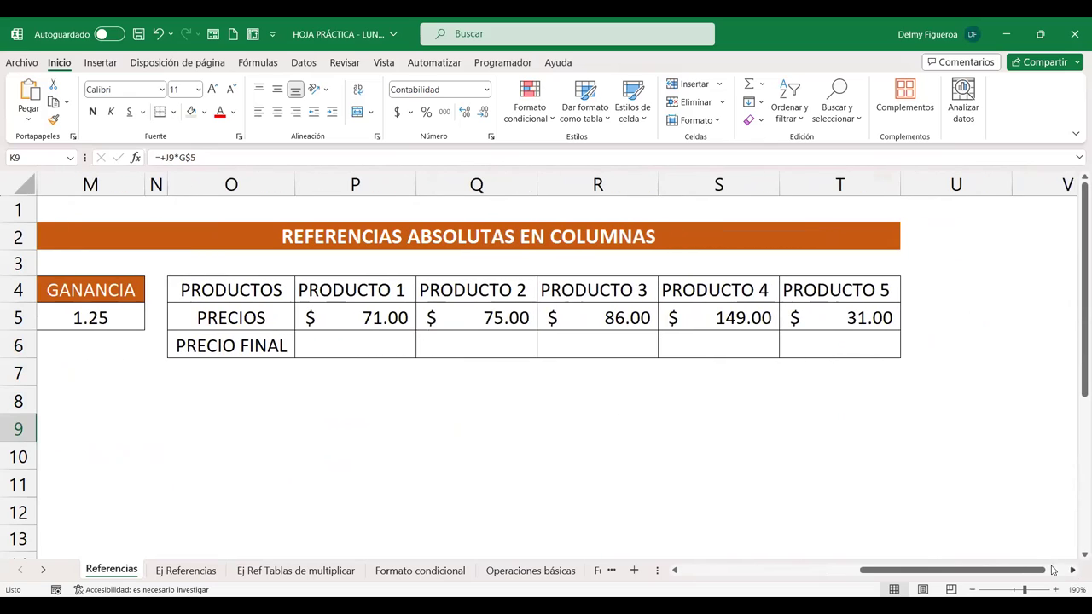
pyautogui.click(673, 571)
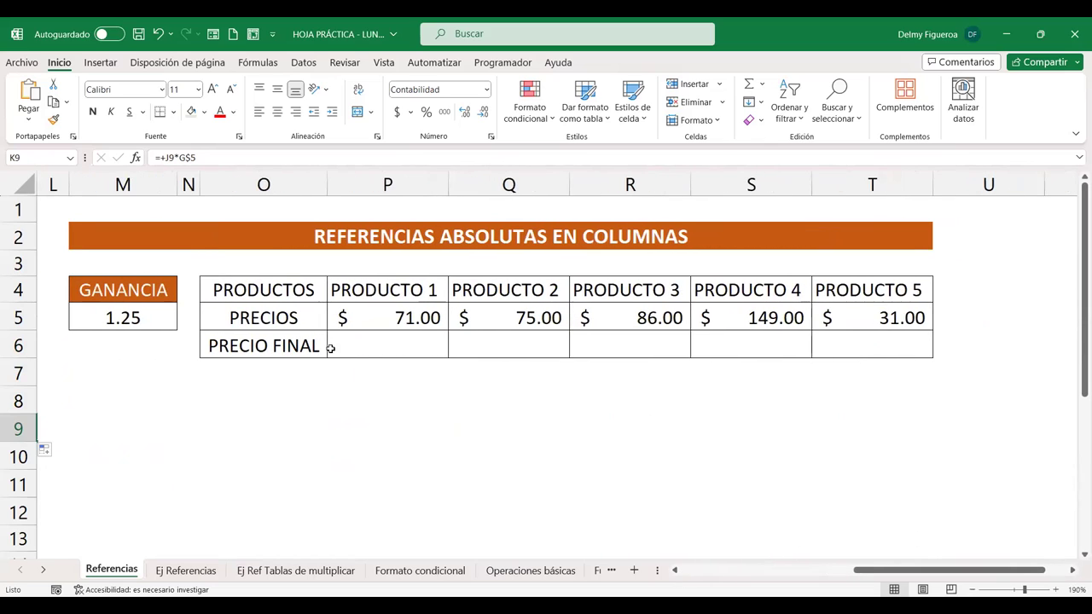
pyautogui.click(369, 343)
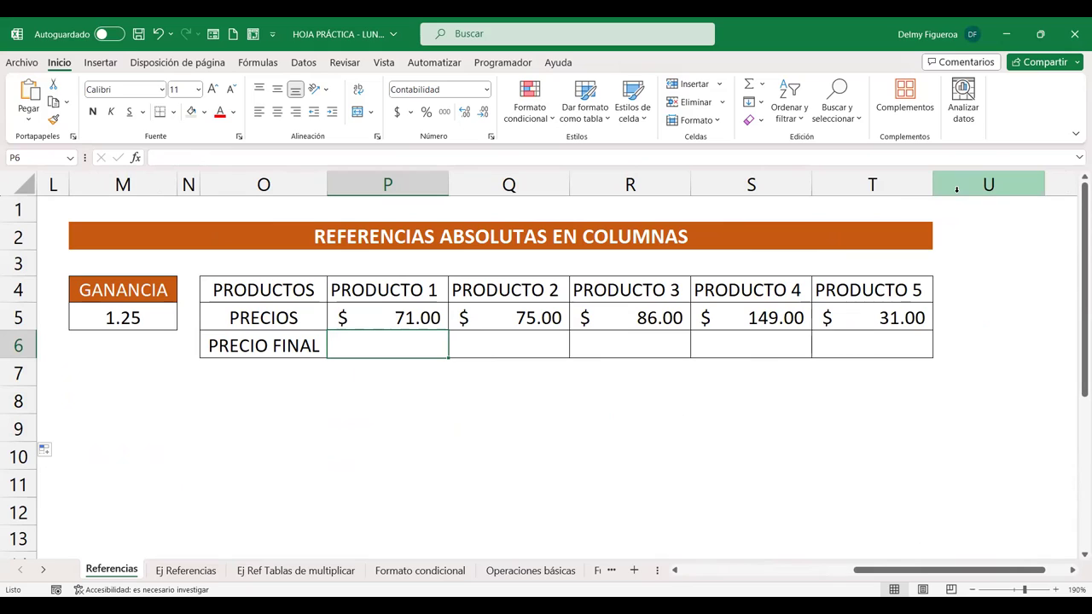
pyautogui.click(482, 344)
pyautogui.click(633, 341)
pyautogui.click(802, 342)
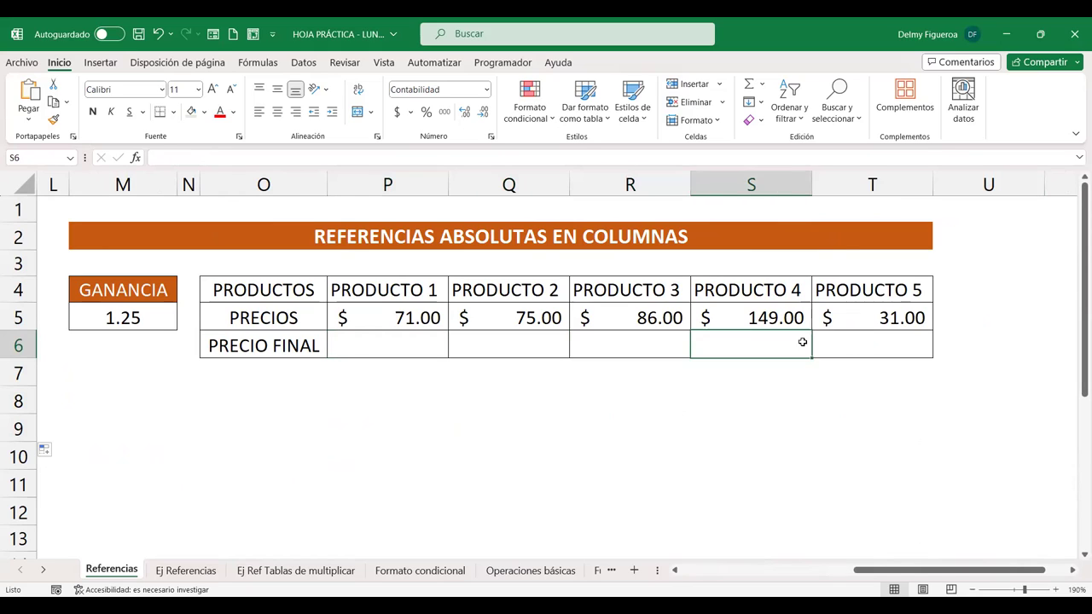
pyautogui.click(822, 341)
pyautogui.click(396, 338)
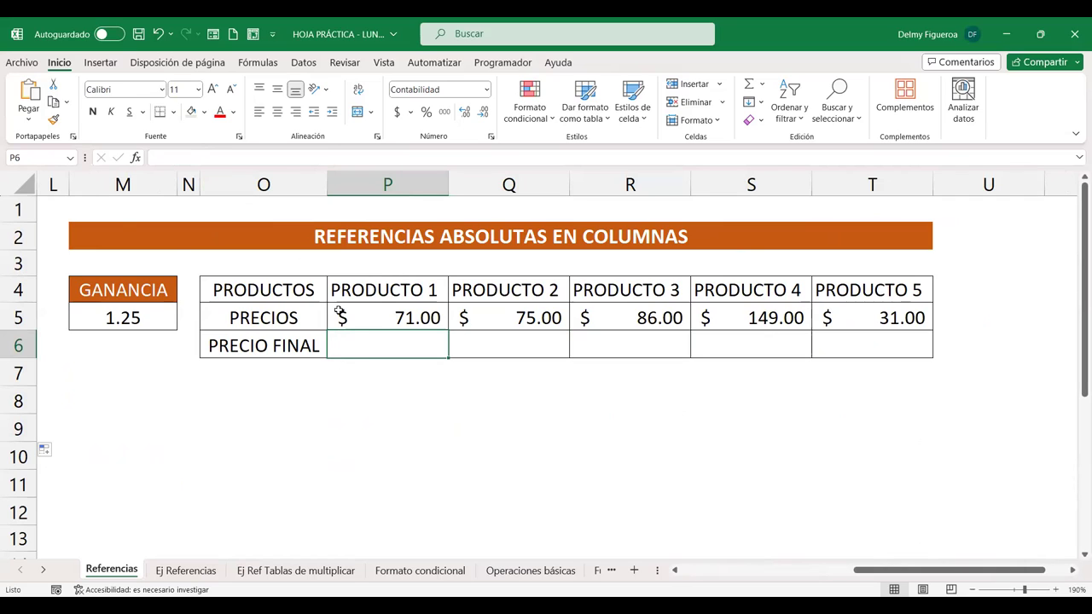
pyautogui.click(124, 184)
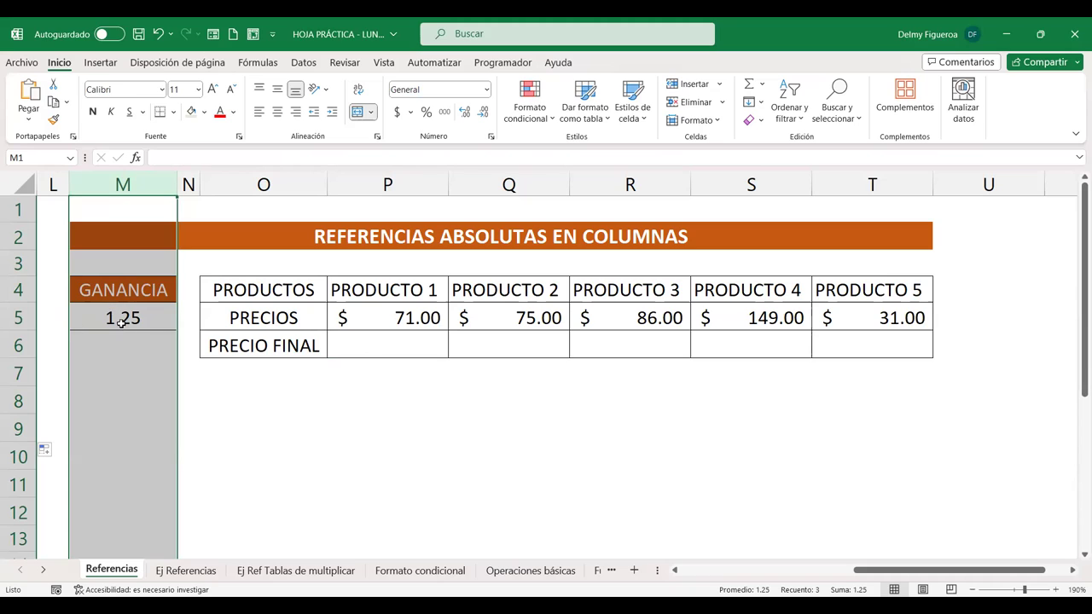
# Enter the formula +P5*M5 in P6 to calculate PRODUCTO 1's final price.
pyautogui.click(337, 347)
pyautogui.write('+')
pyautogui.click(409, 317)
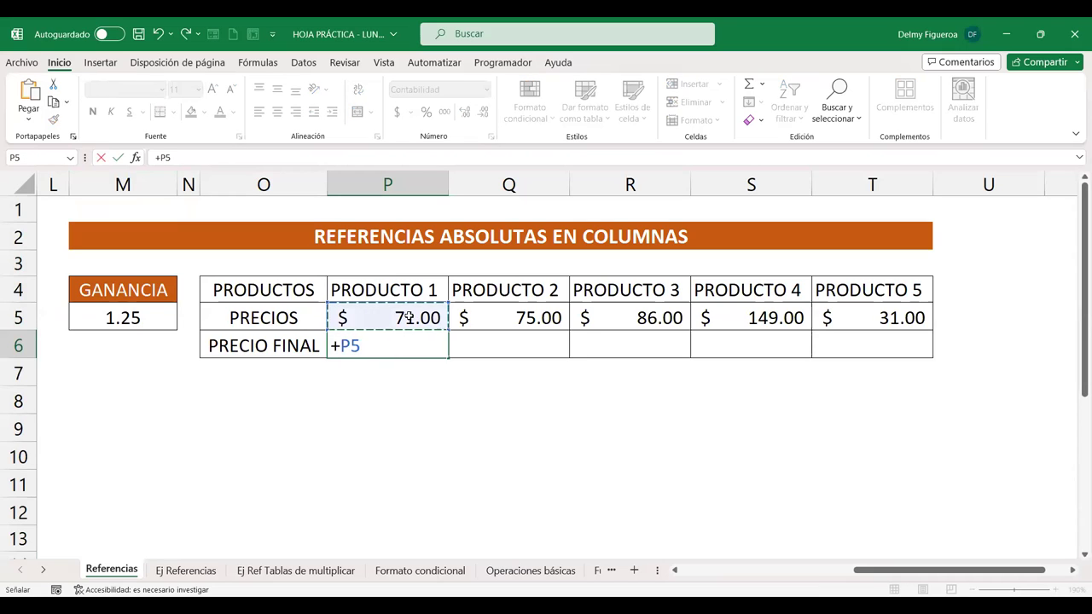
pyautogui.write('*')
pyautogui.click(140, 318)
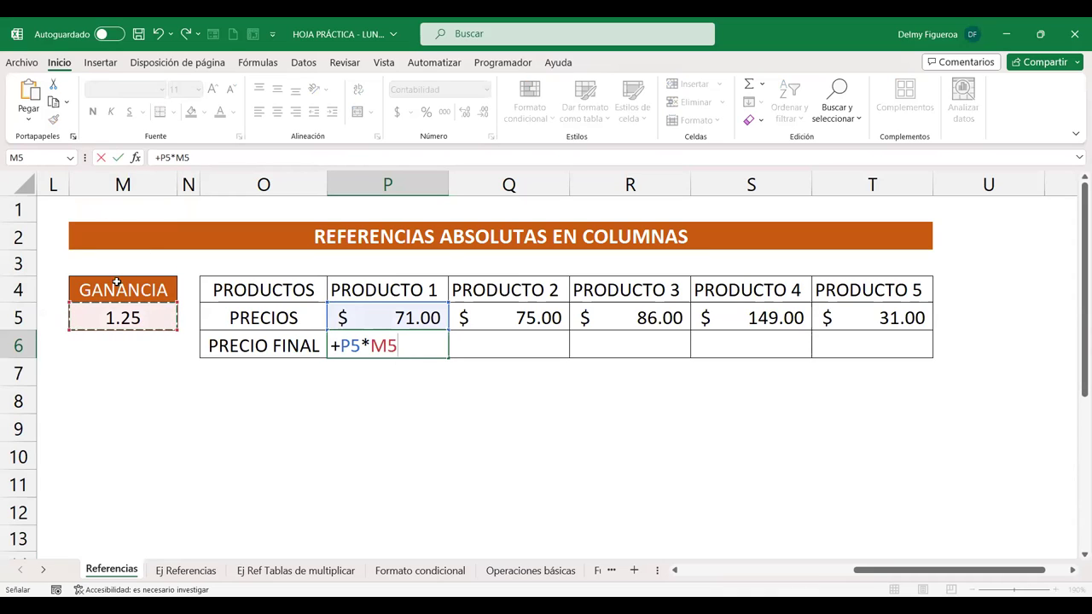
pyautogui.press('Return')
# Copy the final price formula from P6 into Q6 and inspect which cells the copy references.
pyautogui.click(399, 345)
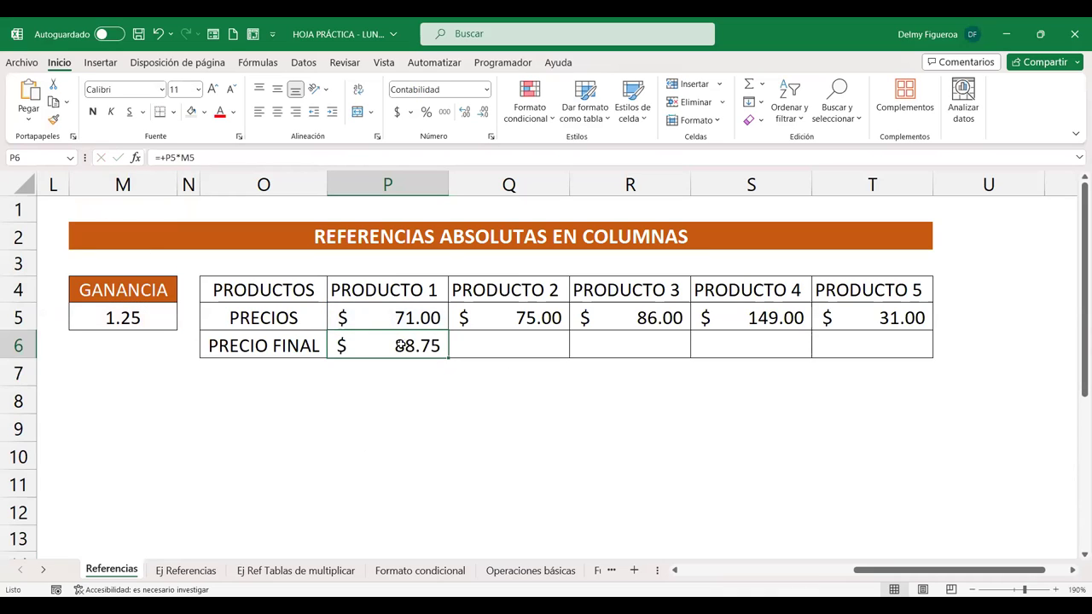
pyautogui.moveTo(448, 359); pyautogui.dragTo(566, 358)
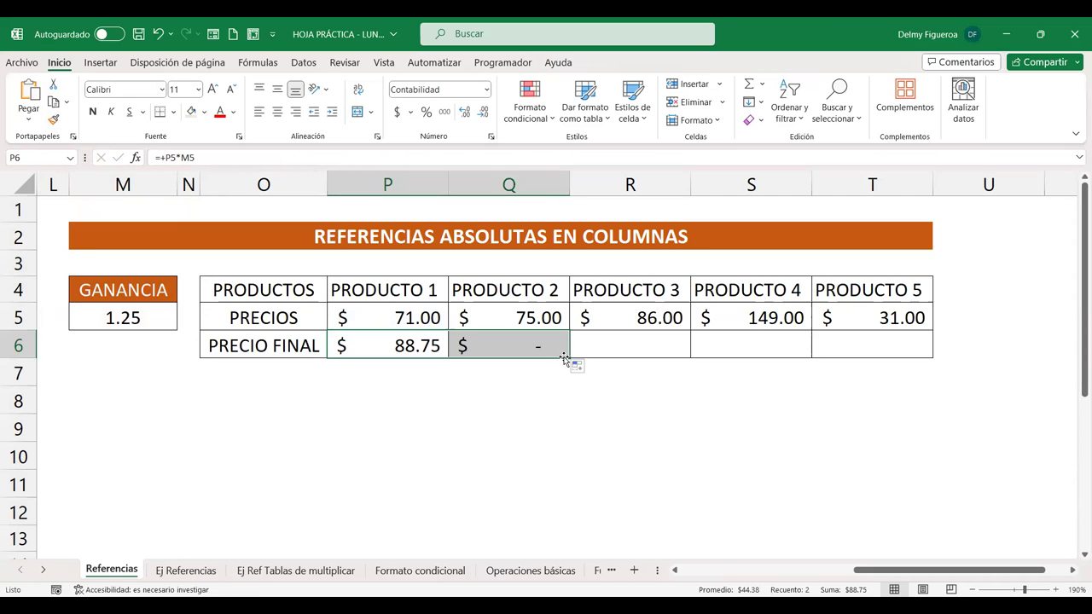
pyautogui.doubleClick(512, 345)
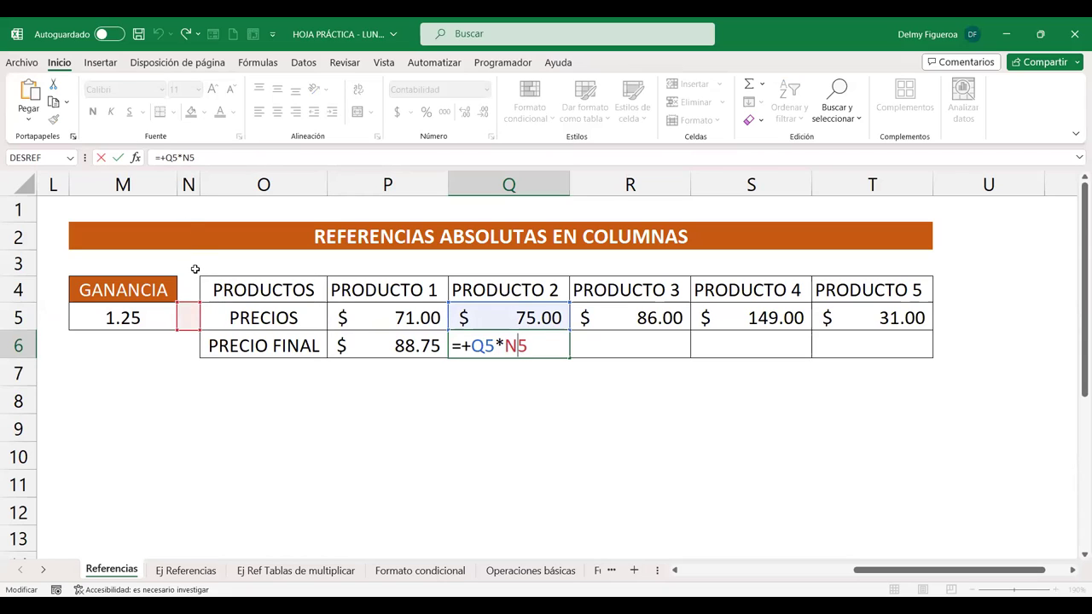
pyautogui.press('Return')
# Lock only the column of the GANANCIA reference in P6, making the formula =+P5*$M5.
pyautogui.doubleClick(421, 339)
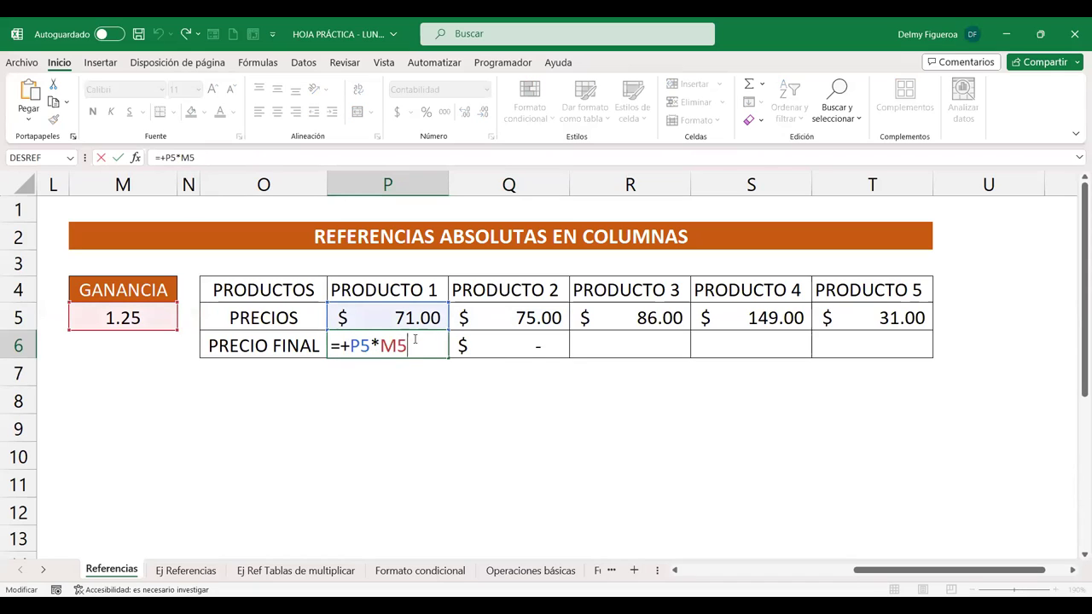
pyautogui.press('F4')
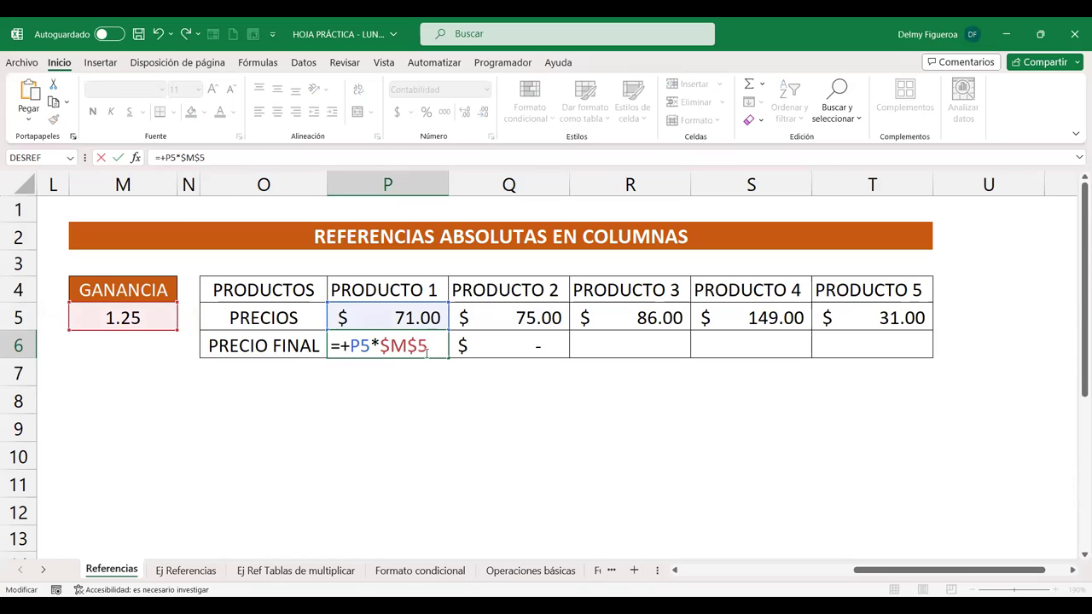
pyautogui.press('F4')
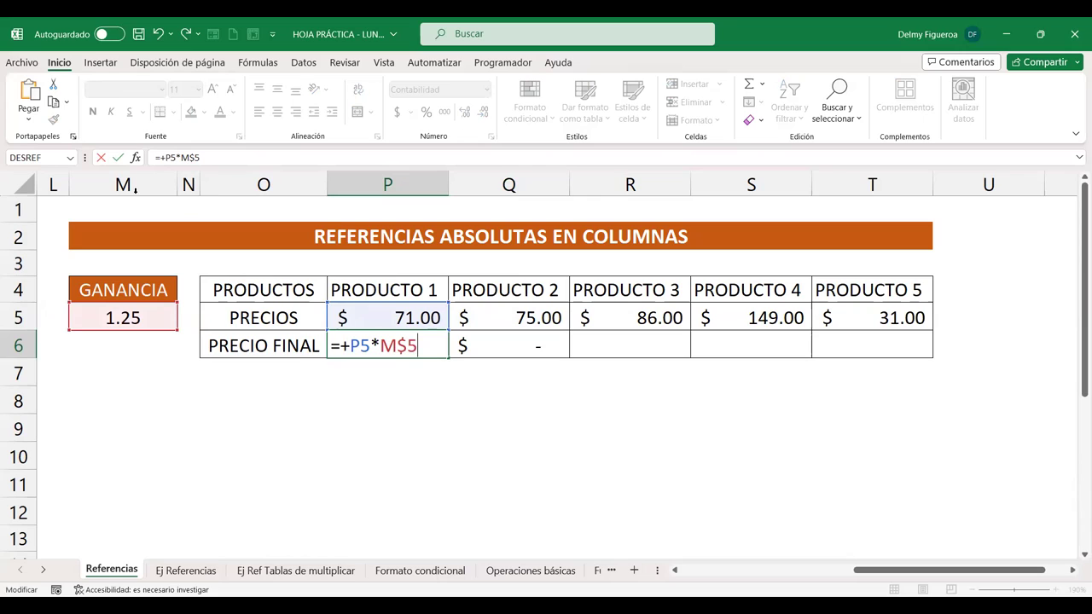
pyautogui.press('F4')
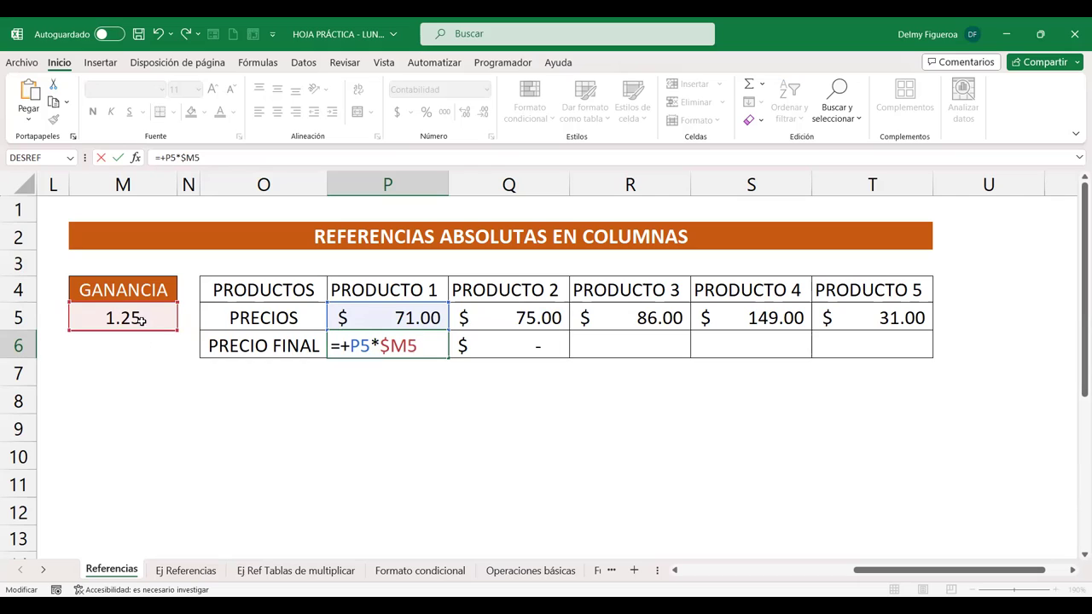
pyautogui.press('Return')
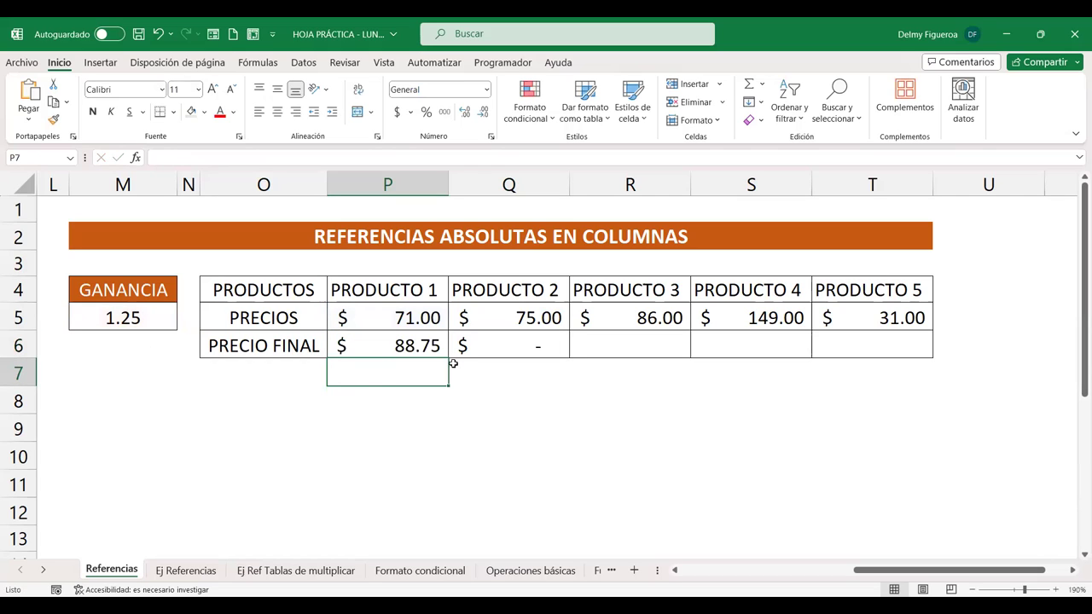
# Fill the final price formula from P6 across to T6 and check the formulas in Q6 through T6.
pyautogui.press('Up')
pyautogui.moveTo(449, 359); pyautogui.dragTo(932, 364)
pyautogui.click(522, 336)
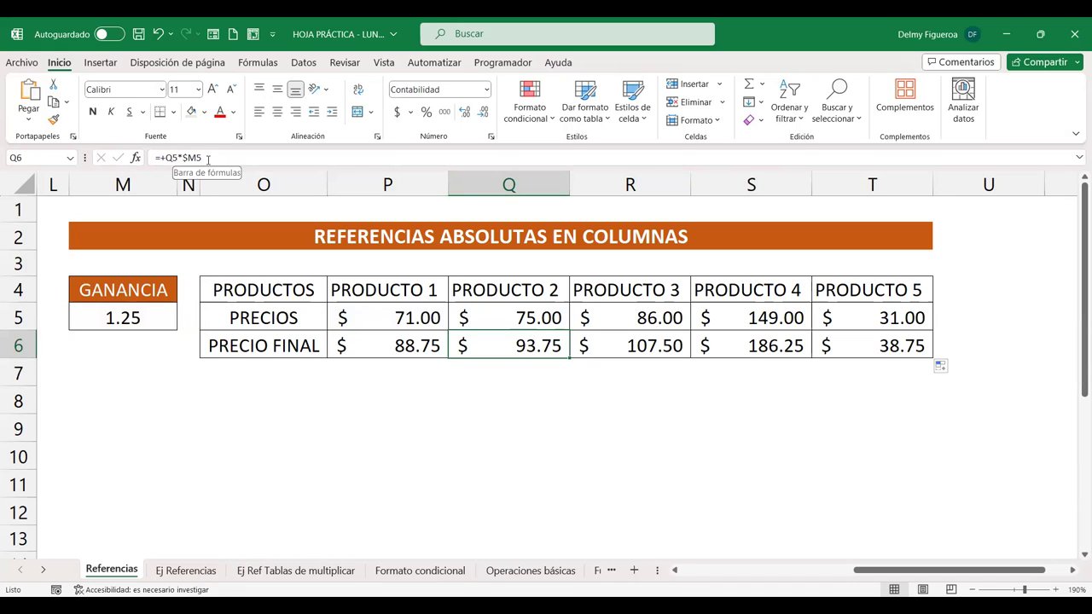
pyautogui.press('Right')
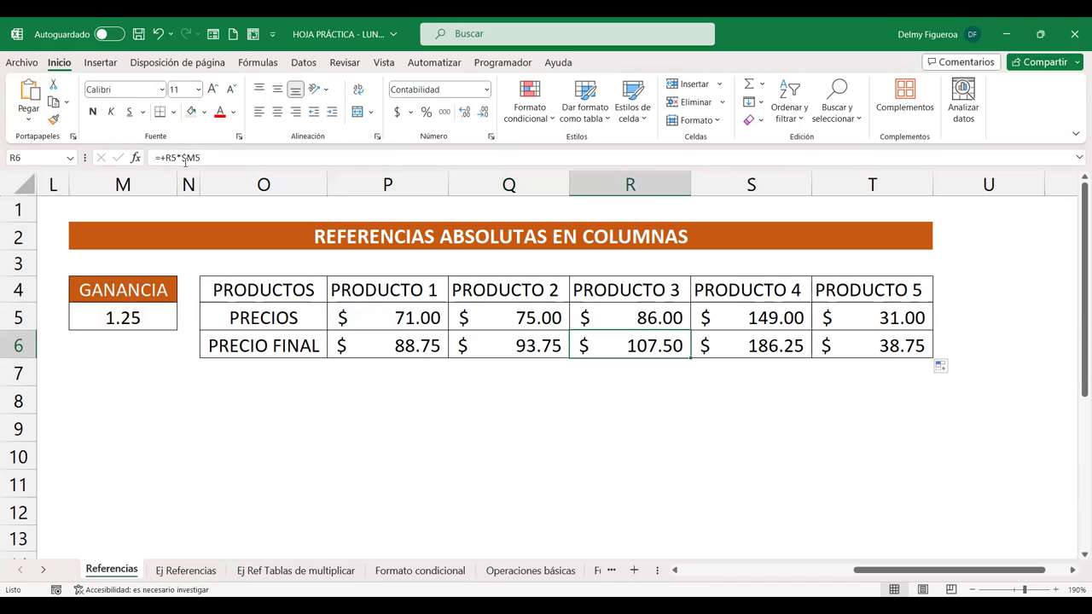
pyautogui.press('Right')
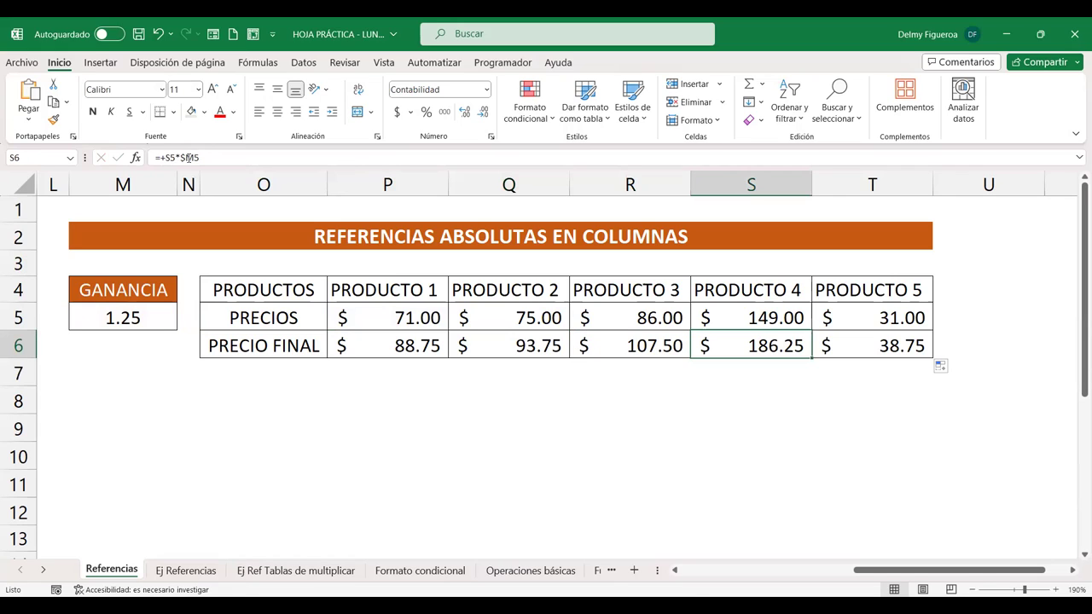
pyautogui.press('Right')
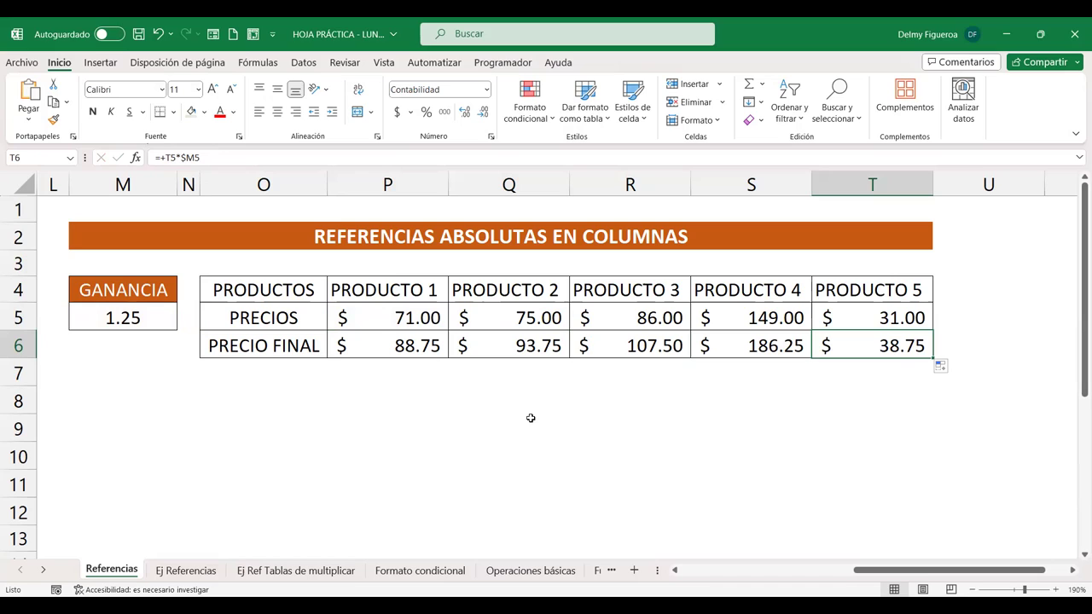
# On the Ej Referencias sheet, enter +C5*$J$4 in D5 to calculate EMPLEADO 1's ISSS deduction with an absolute rate reference.
pyautogui.click(184, 570)
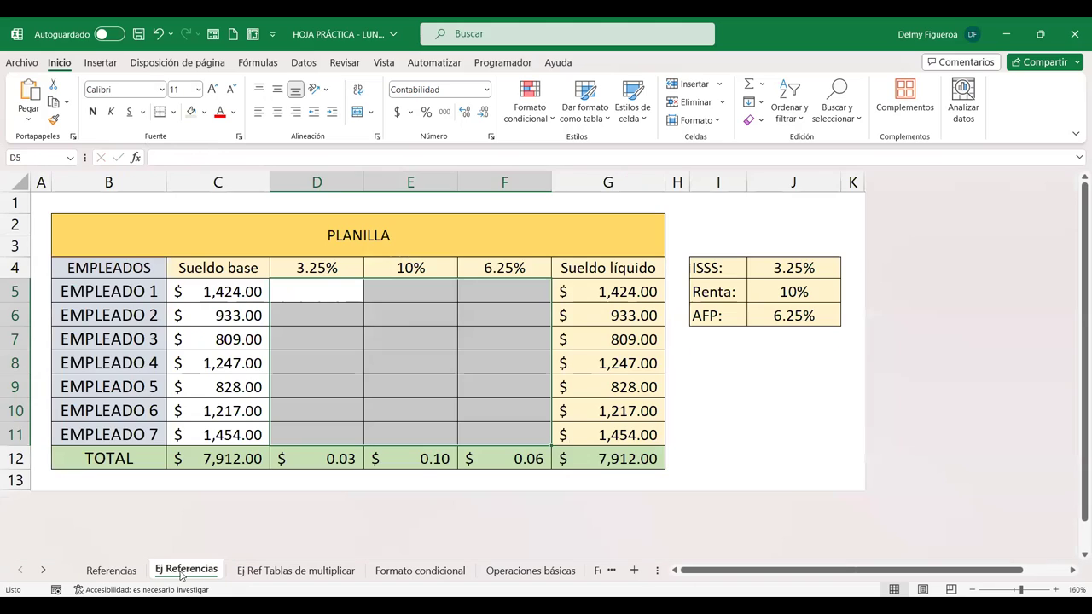
pyautogui.click(388, 313)
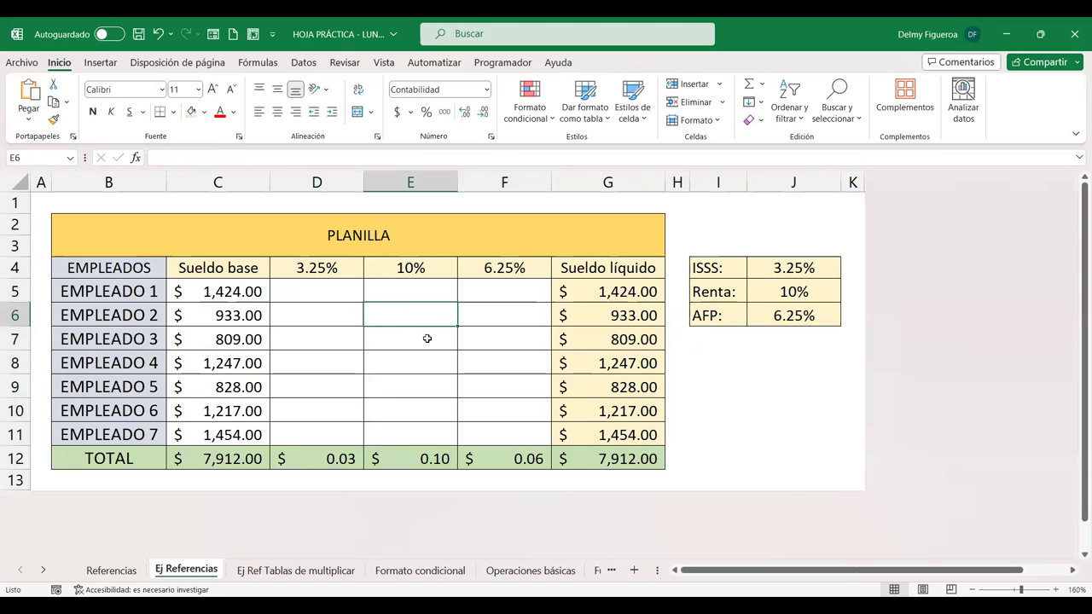
pyautogui.click(335, 268)
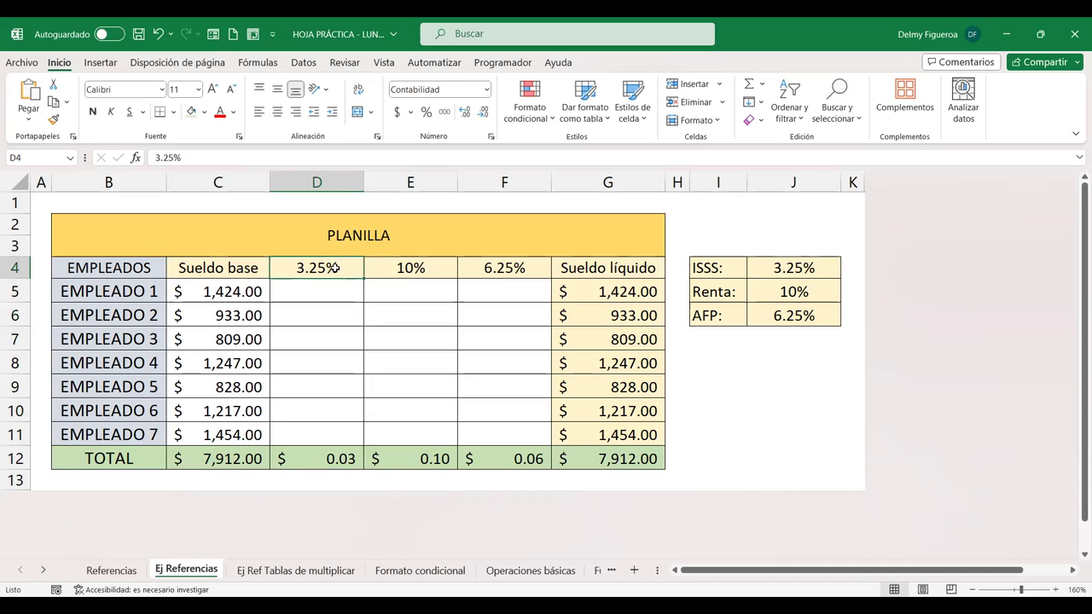
pyautogui.click(512, 267)
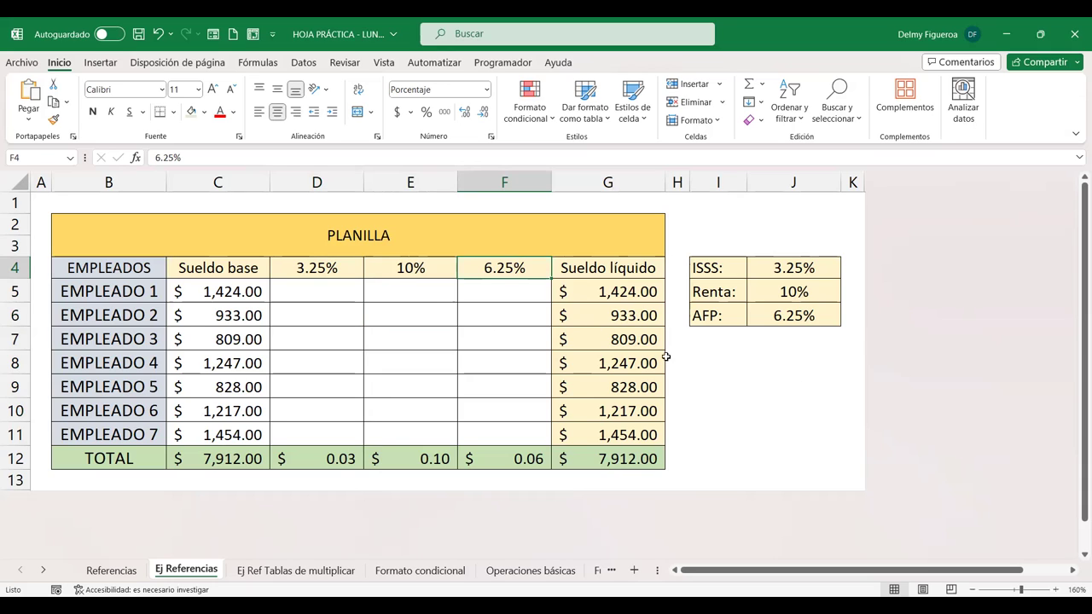
pyautogui.click(336, 289)
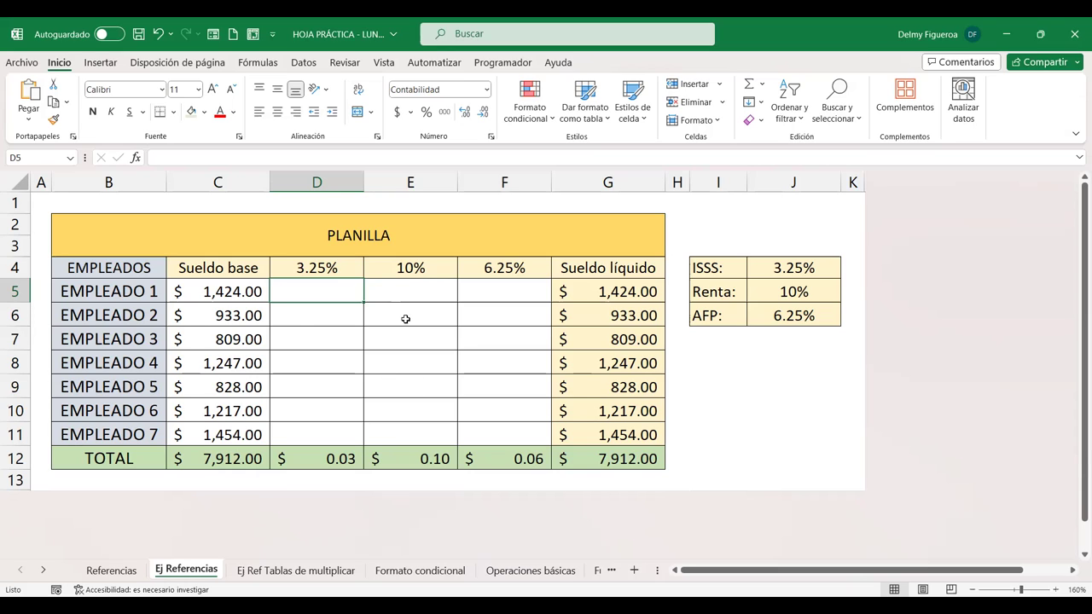
pyautogui.write('+')
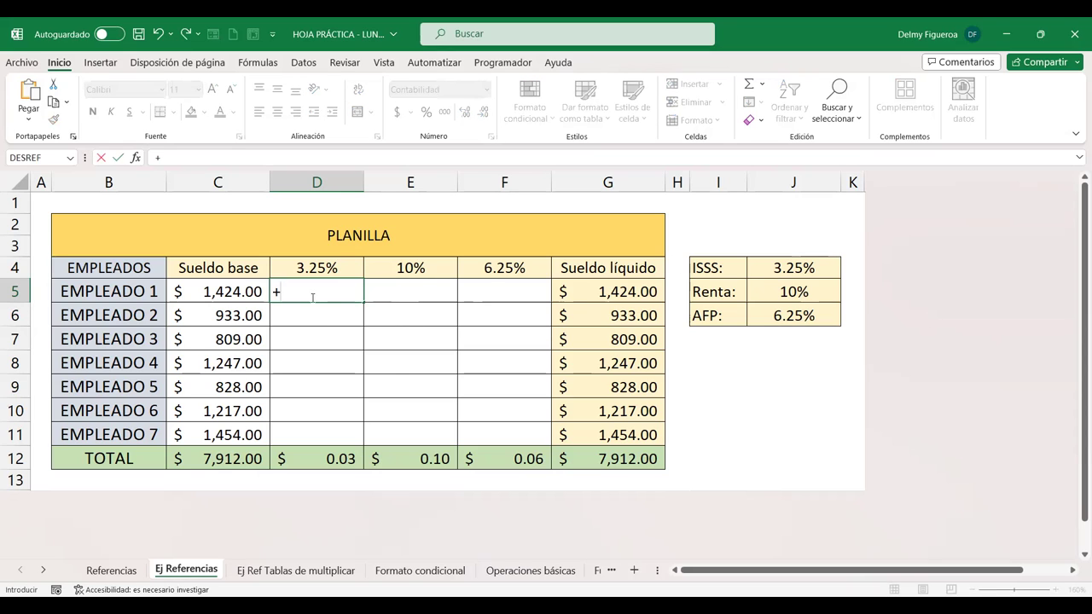
pyautogui.click(245, 284)
pyautogui.write('*')
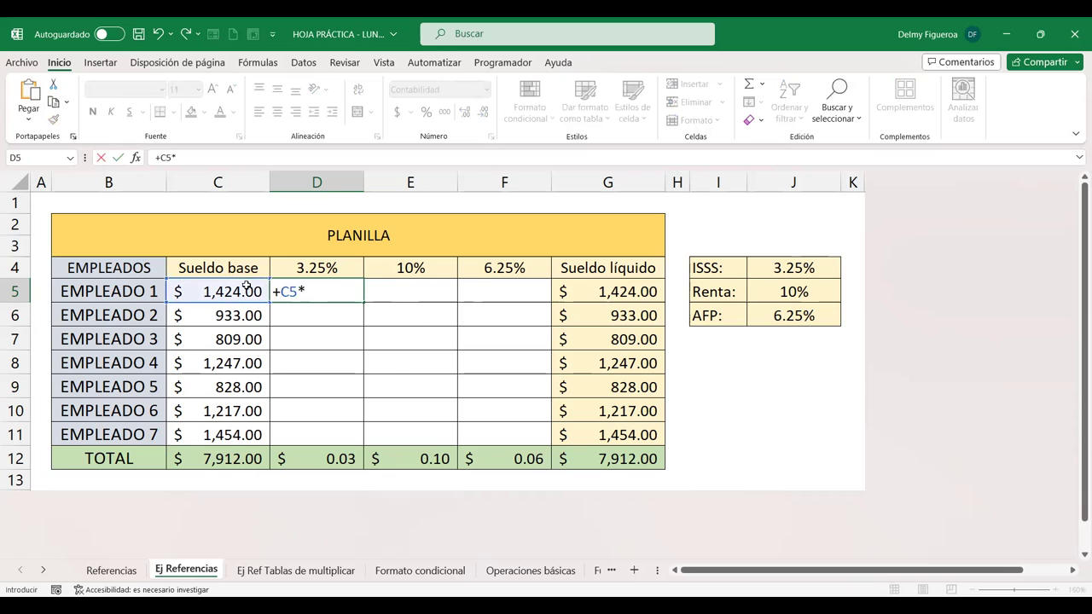
pyautogui.click(793, 268)
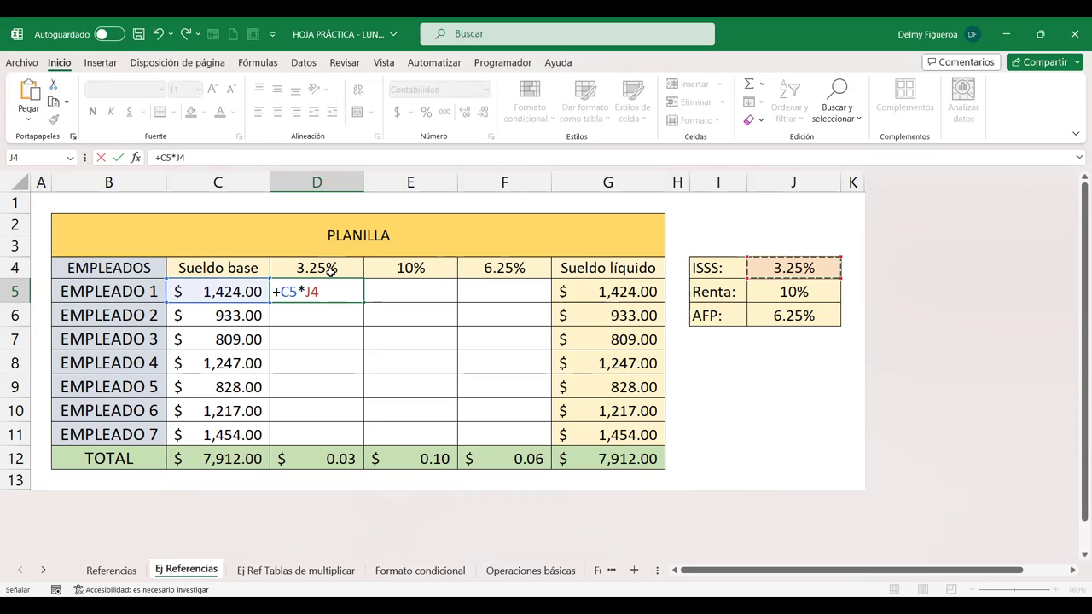
pyautogui.press('F4')
pyautogui.press('Return')
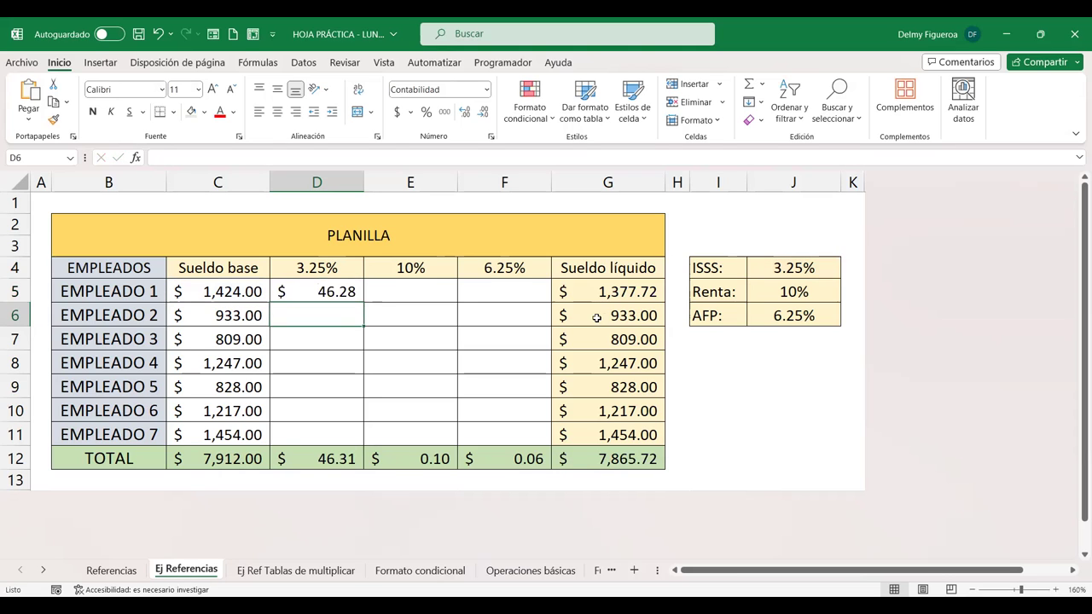
# Enter the formula +C5*$J$5 in E5 to calculate EMPLEADO 1's Renta deduction.
pyautogui.click(422, 293)
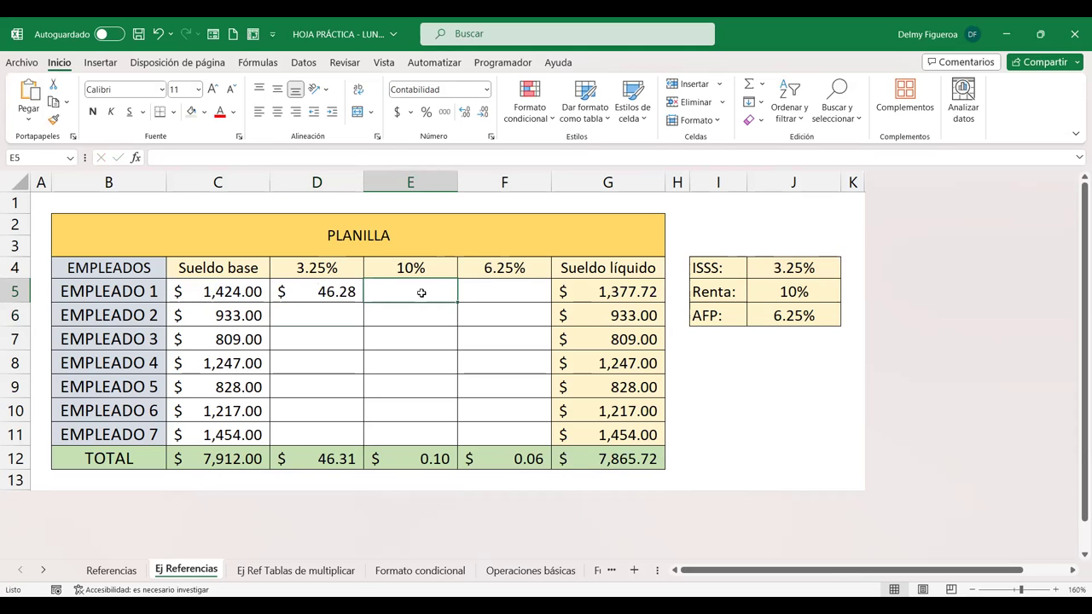
pyautogui.write('+')
pyautogui.click(209, 290)
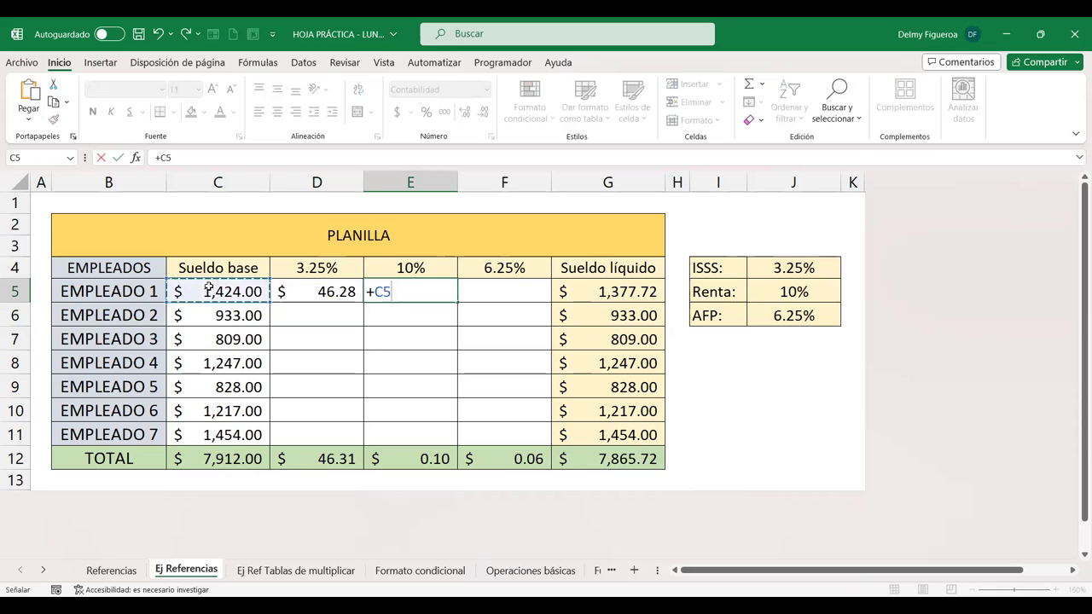
pyautogui.write('*')
pyautogui.click(795, 290)
pyautogui.press('F4')
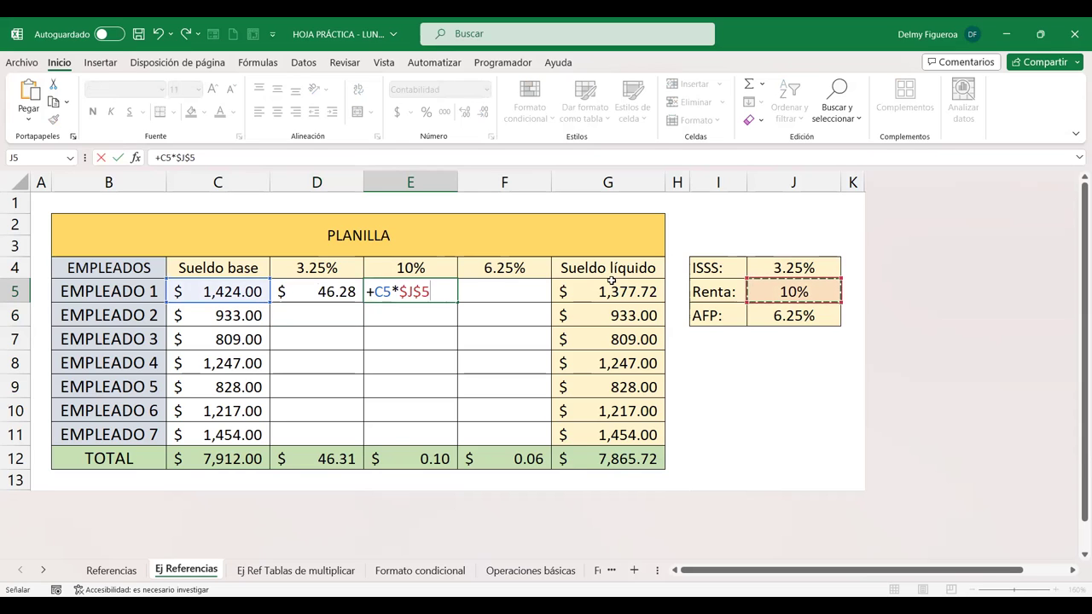
pyautogui.press('Tab')
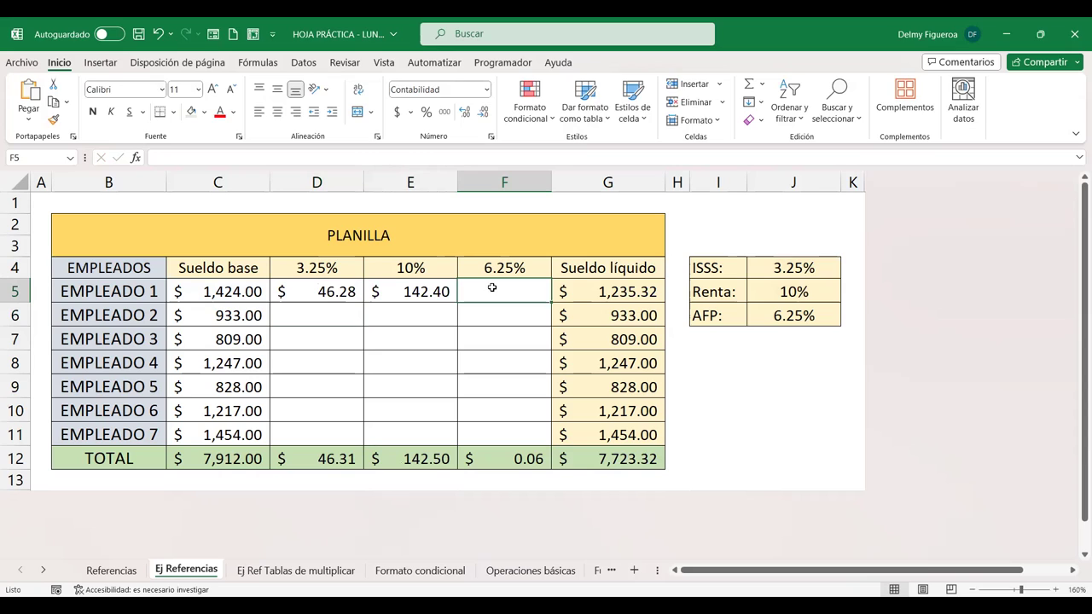
# Enter the formula +C5*$J$6 in F5 to calculate EMPLEADO 1's AFP deduction.
pyautogui.write('+')
pyautogui.click(212, 289)
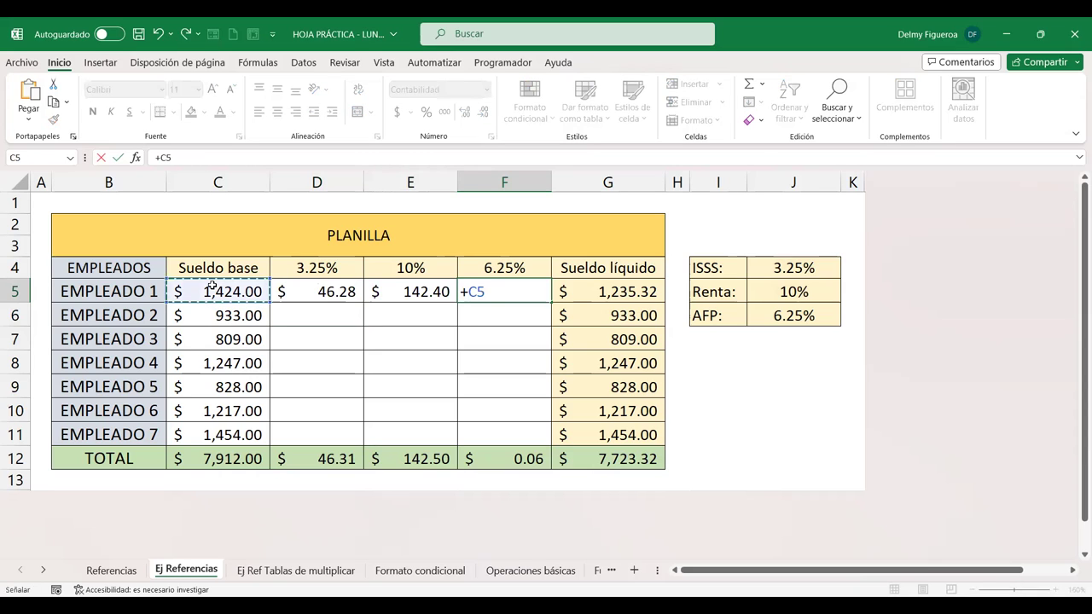
pyautogui.write('*')
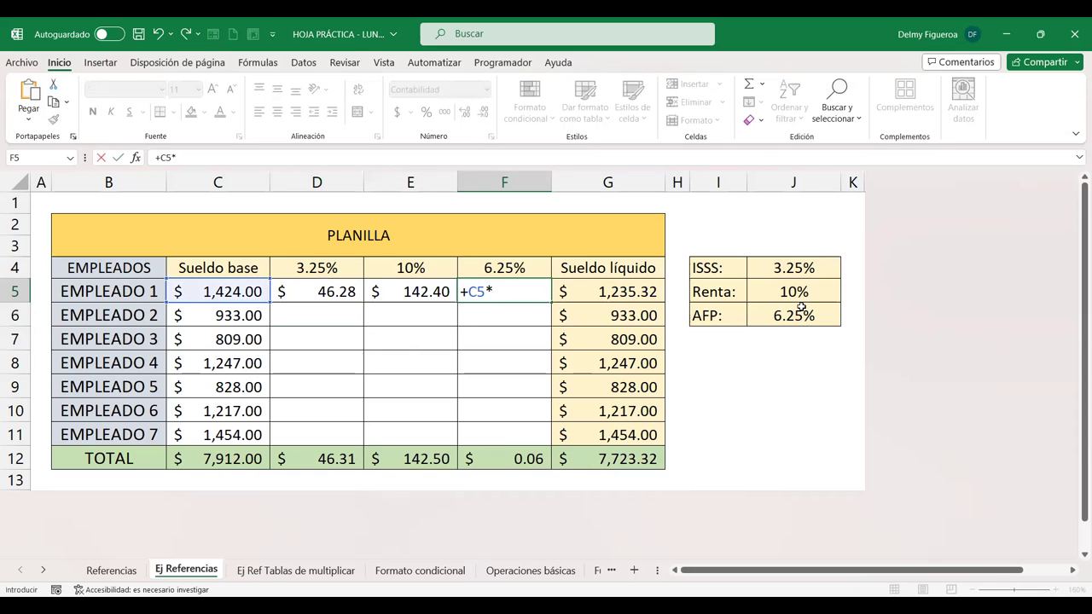
pyautogui.click(801, 309)
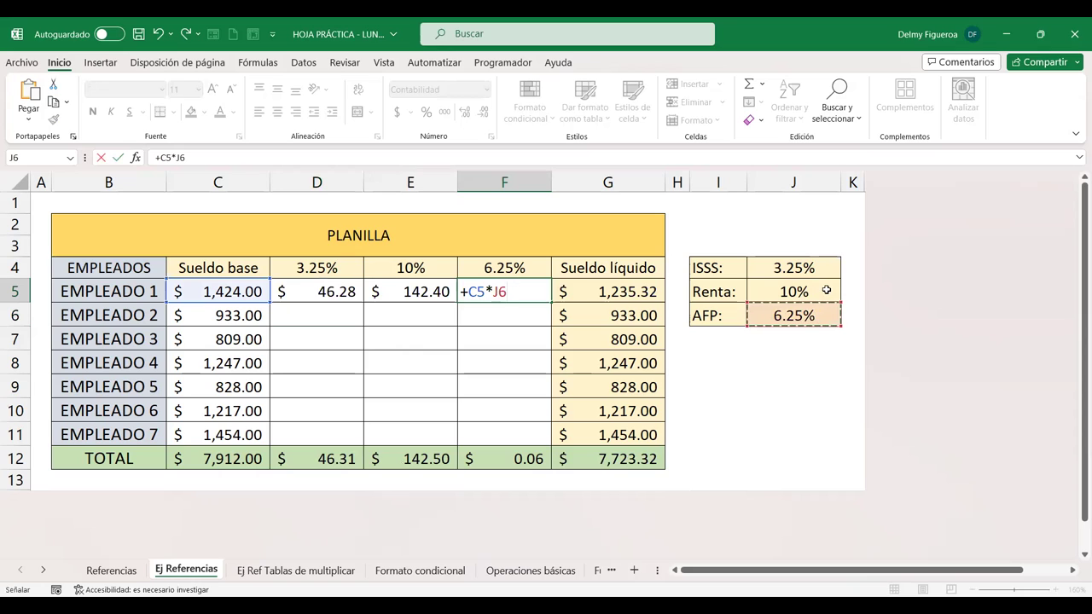
pyautogui.press('F4')
pyautogui.press('Return')
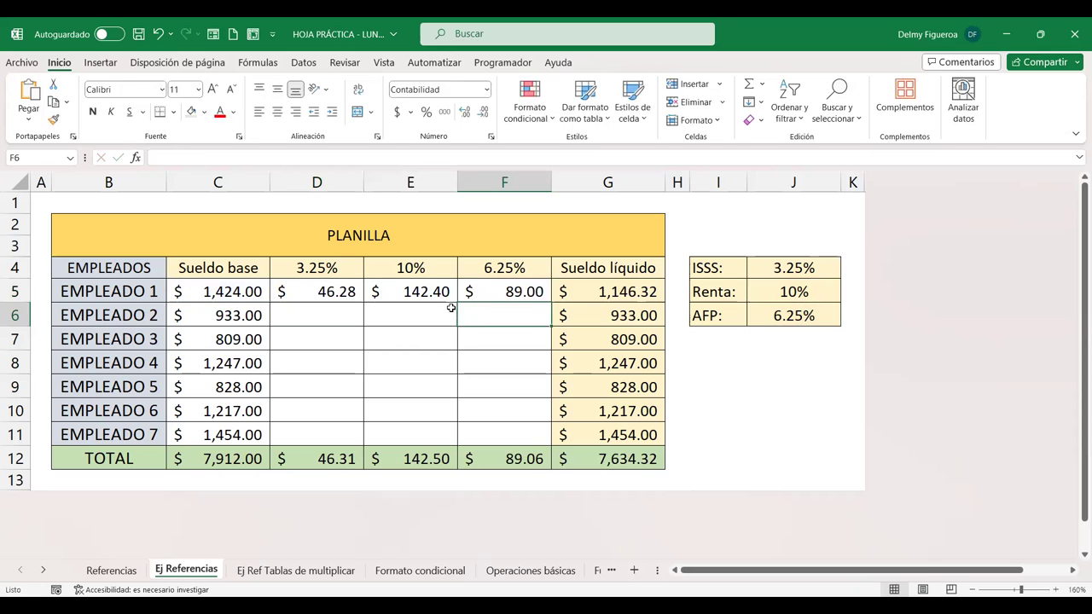
# Fill the deduction formulas from D5:F5 down to row 11 and check the ISSS formulas in D6 through D11.
pyautogui.moveTo(326, 290); pyautogui.dragTo(502, 290)
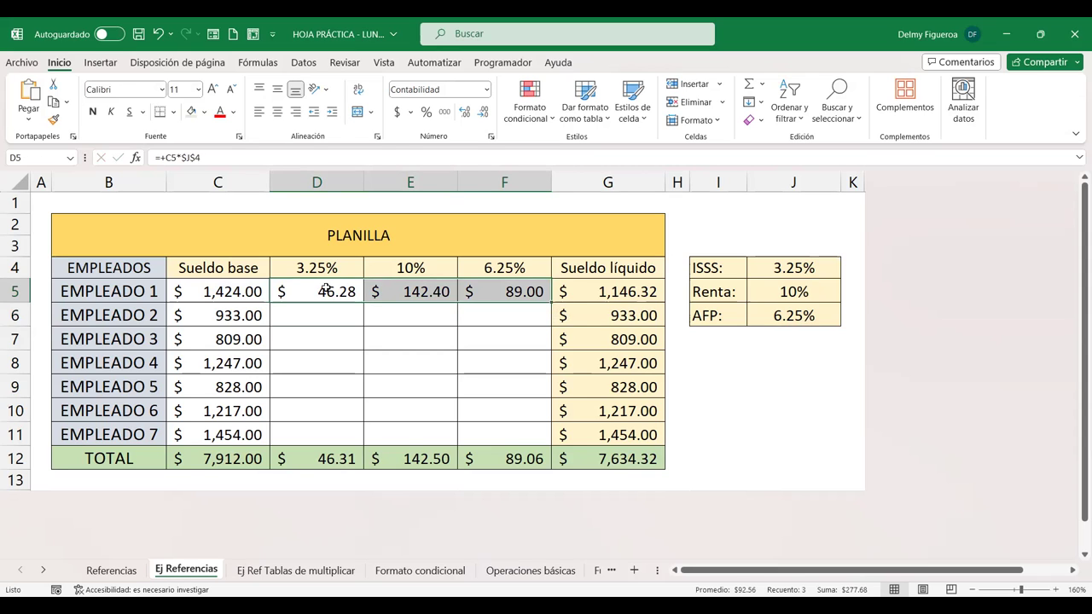
pyautogui.moveTo(550, 302); pyautogui.dragTo(545, 442)
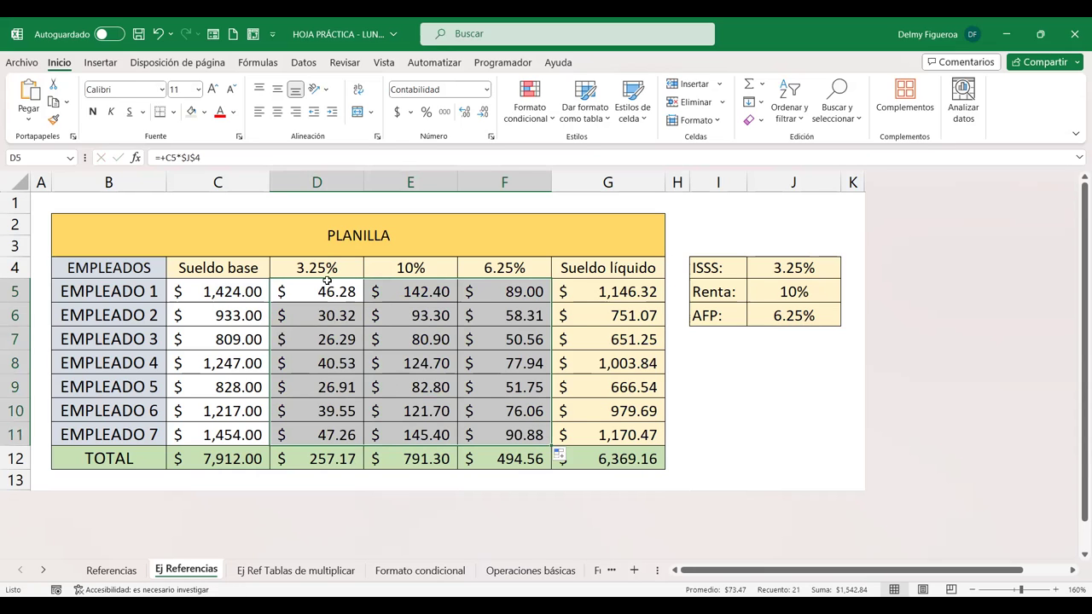
pyautogui.click(331, 312)
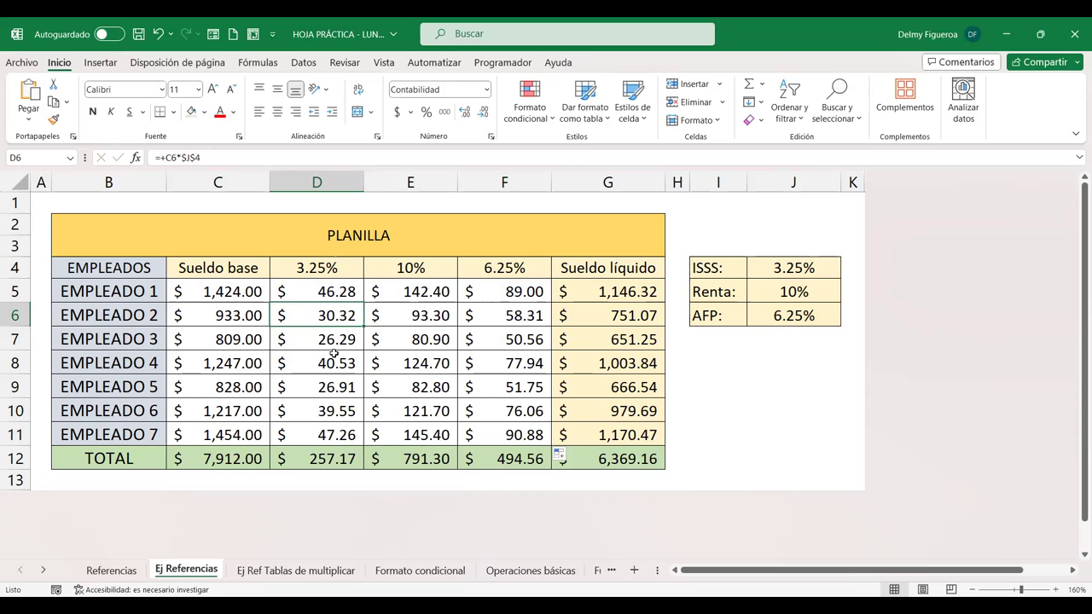
pyautogui.press('Down')
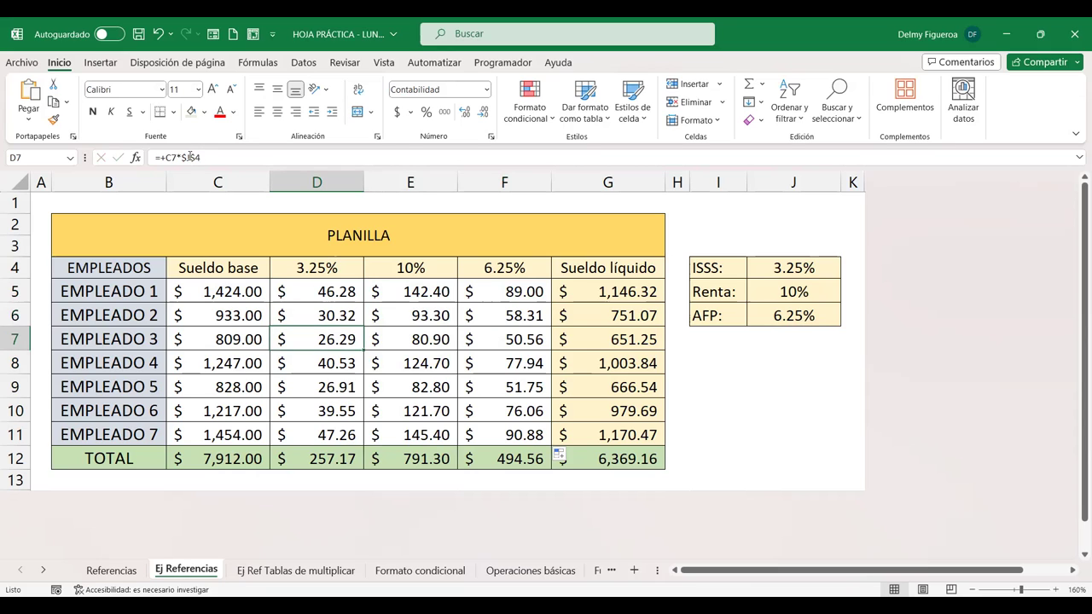
pyautogui.press('Down')
pyautogui.press('Down')
pyautogui.press('Down')
pyautogui.press('Down')
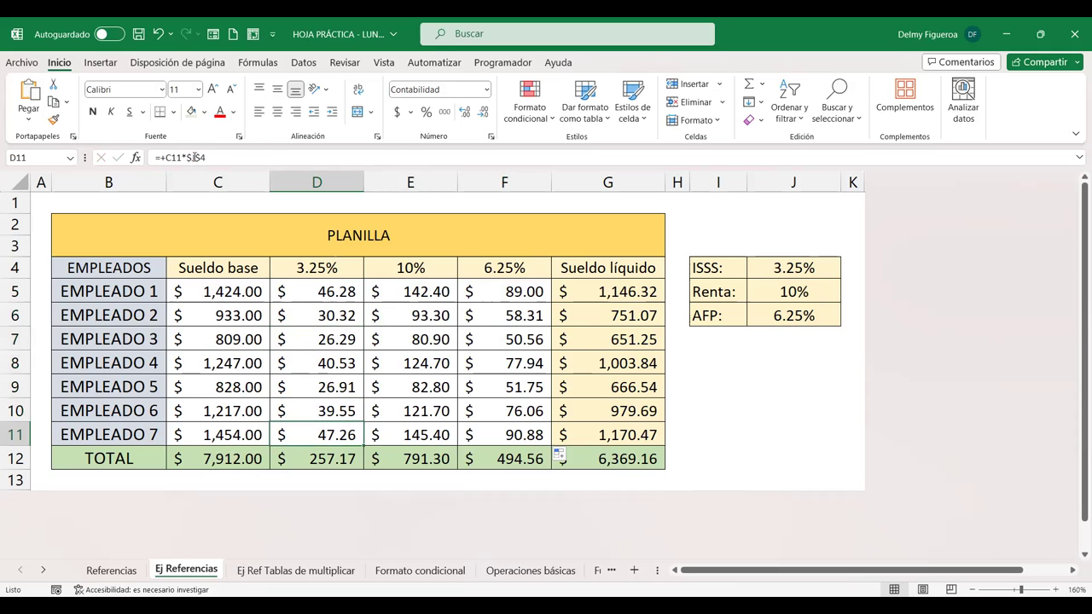
# Check the row-by-row references in the filled Renta and AFP deduction formulas, starting from E5 and F5.
pyautogui.click(395, 291)
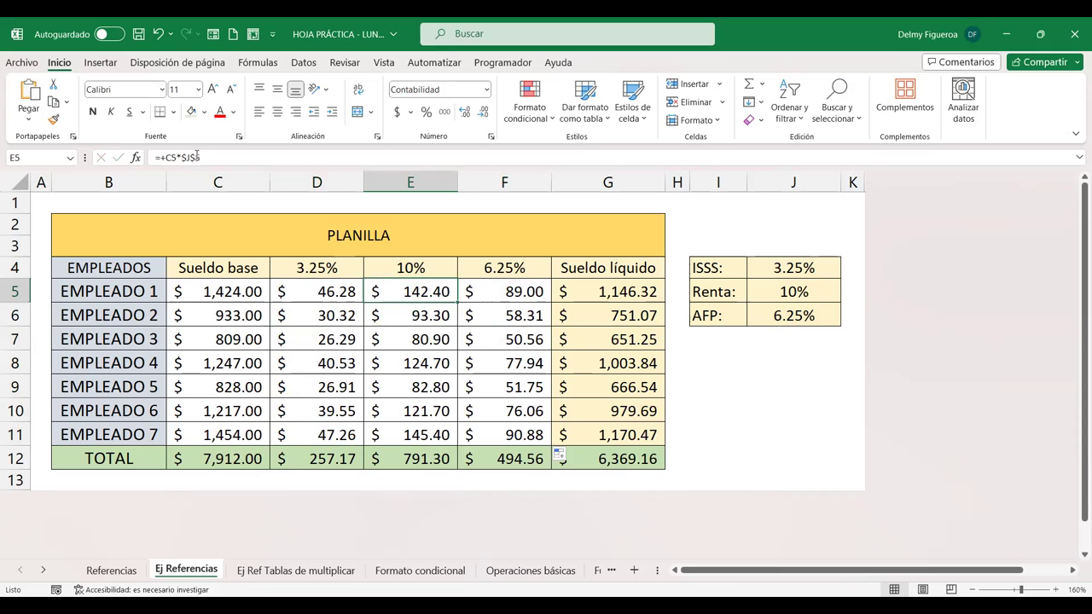
pyautogui.press('Down')
pyautogui.press('Down')
pyautogui.press('Down')
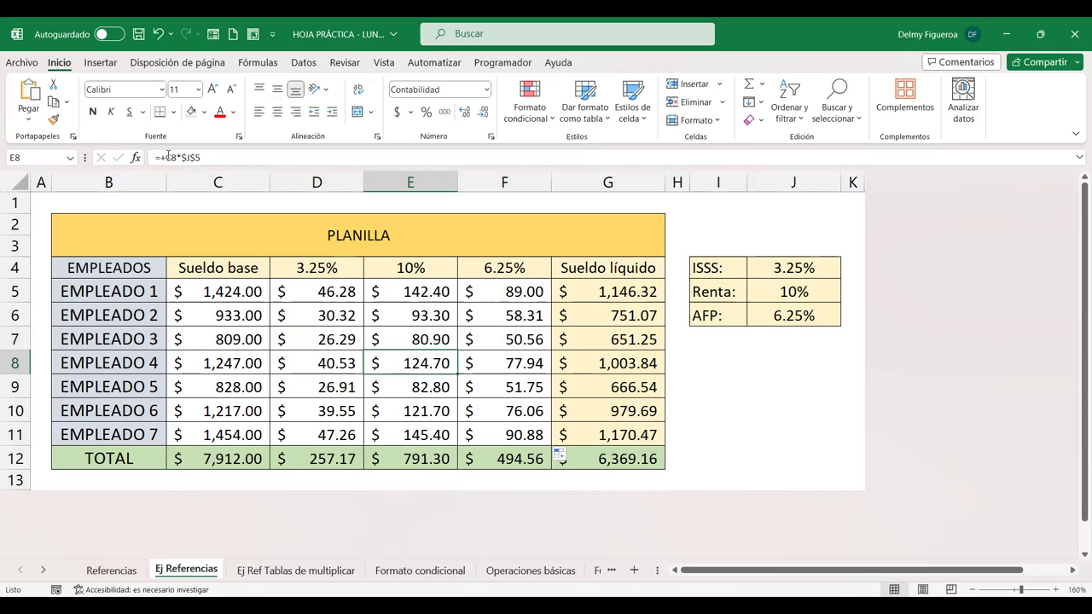
pyautogui.press('Down')
pyautogui.press('Down')
pyautogui.press('Down')
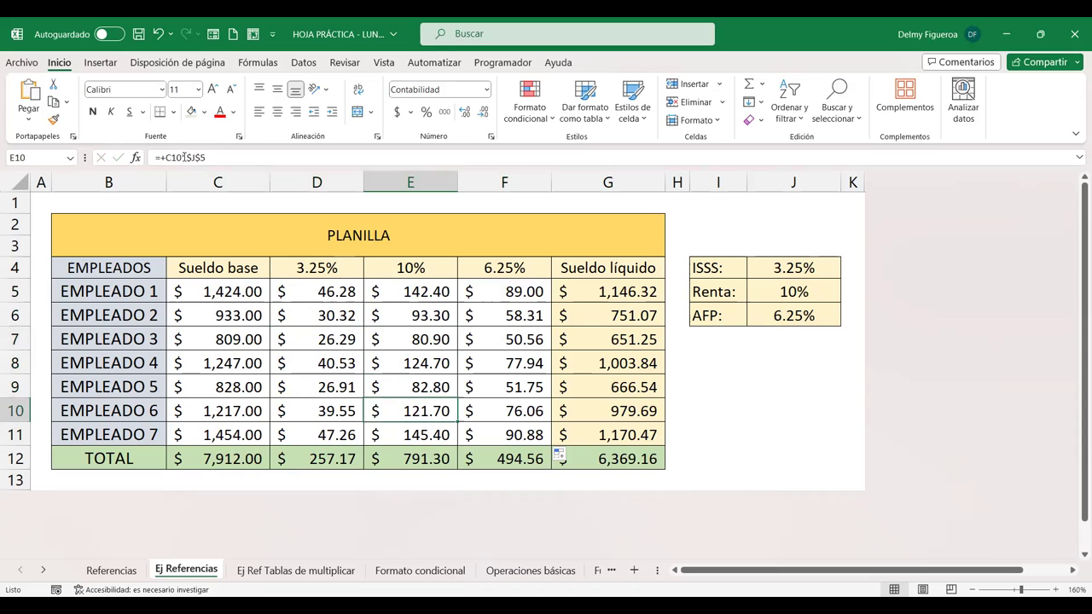
pyautogui.click(491, 293)
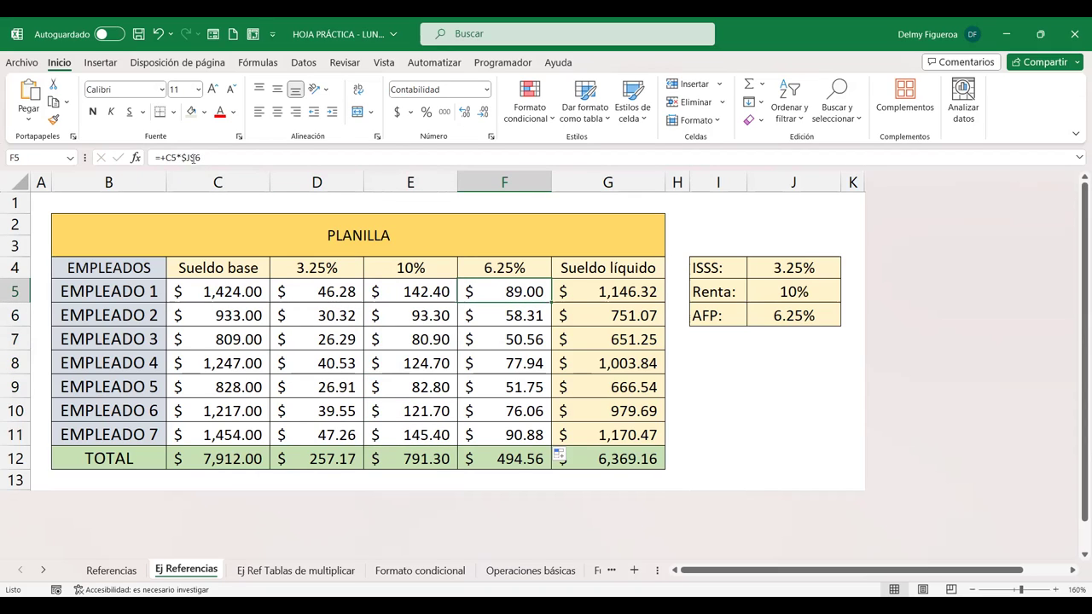
pyautogui.press('Down')
pyautogui.press('Down')
pyautogui.press('Down')
pyautogui.press('Down')
pyautogui.press('Down')
pyautogui.press('Down')
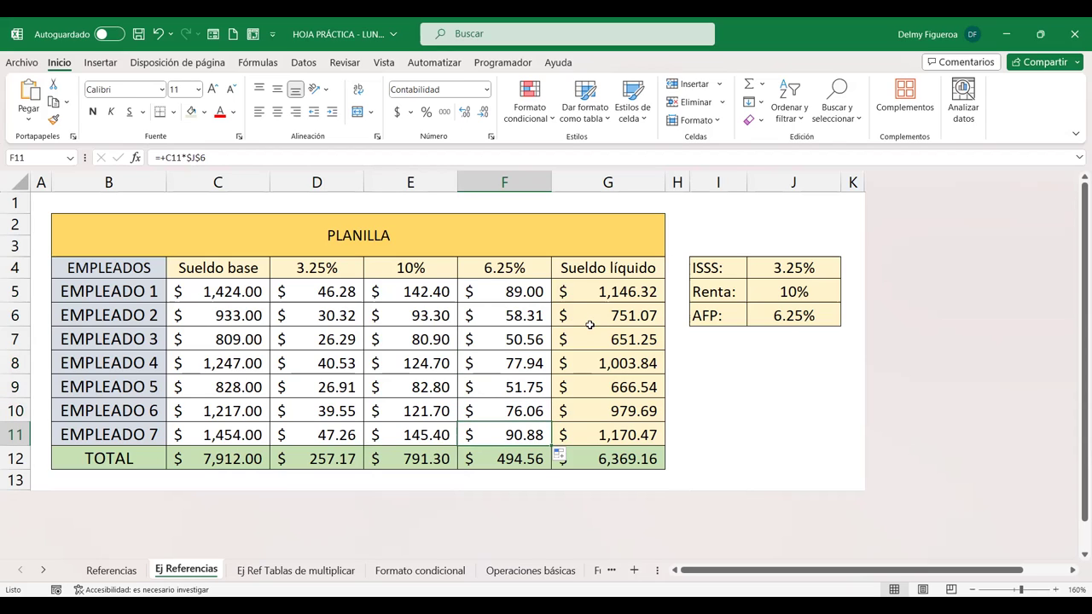
# Inspect the Sueldo líquido formula in G5 and the TOTAL row formulas in G12 and C12.
pyautogui.click(605, 292)
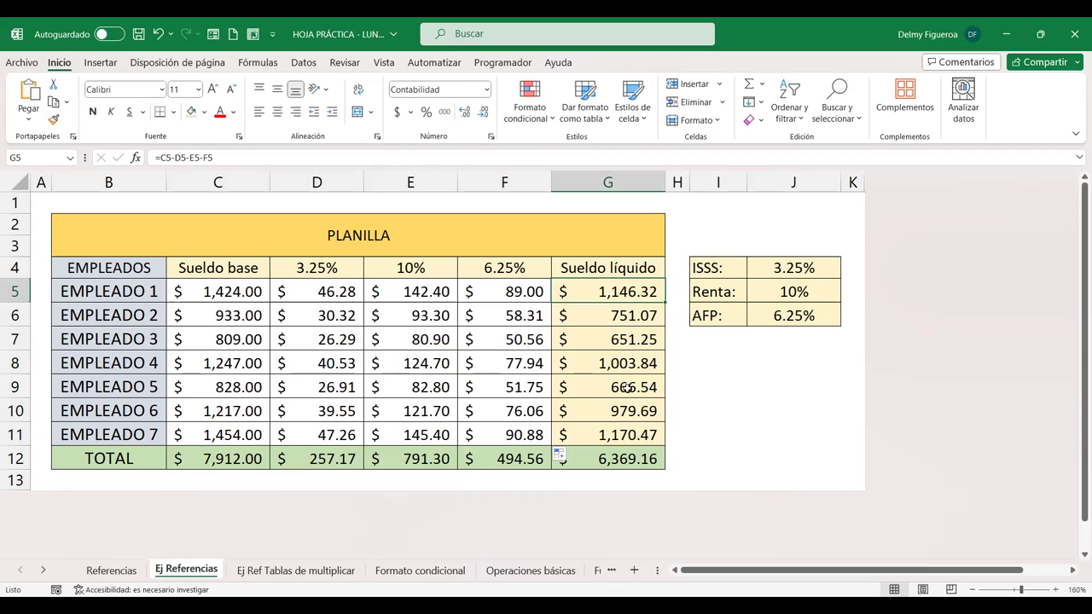
pyautogui.click(620, 460)
pyautogui.click(223, 453)
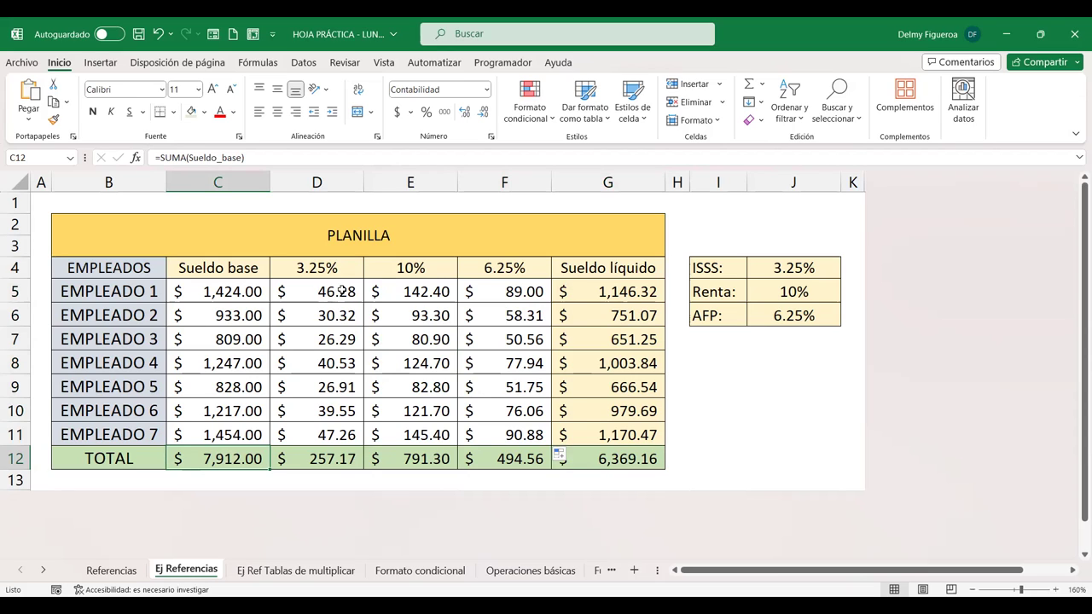
# Create a copy of the Ej Referencias sheet placed before the Referencias sheet, and display the copy.
pyautogui.rightClick(200, 573)
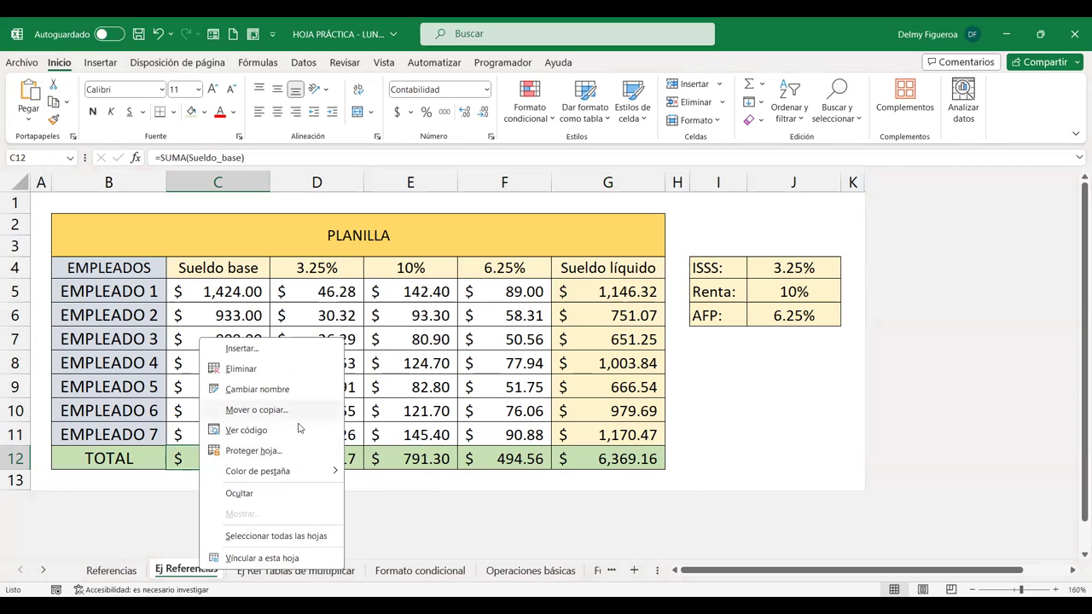
pyautogui.click(286, 413)
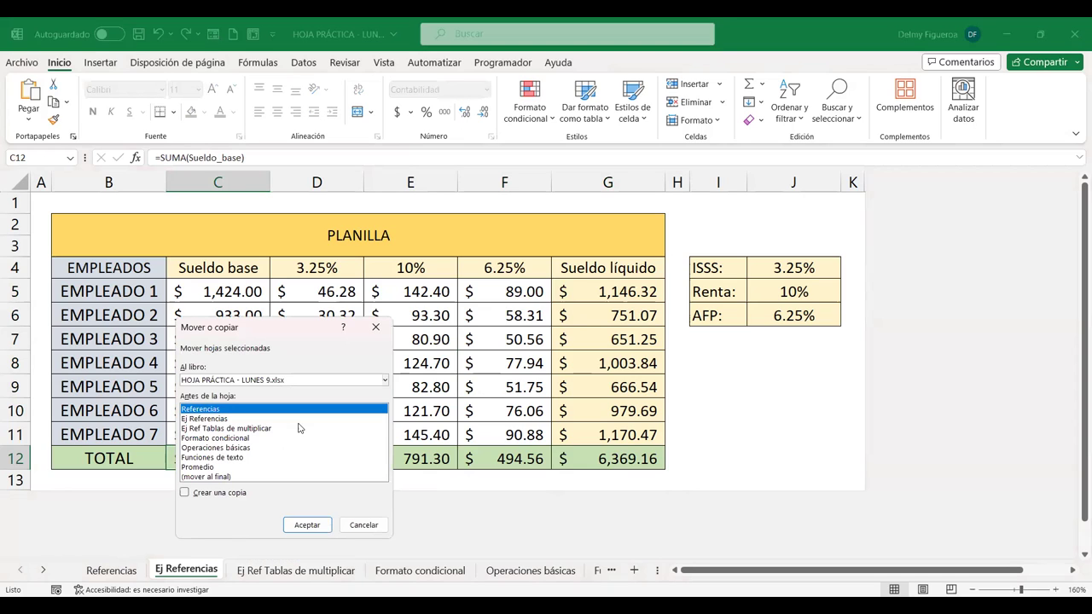
pyautogui.click(186, 493)
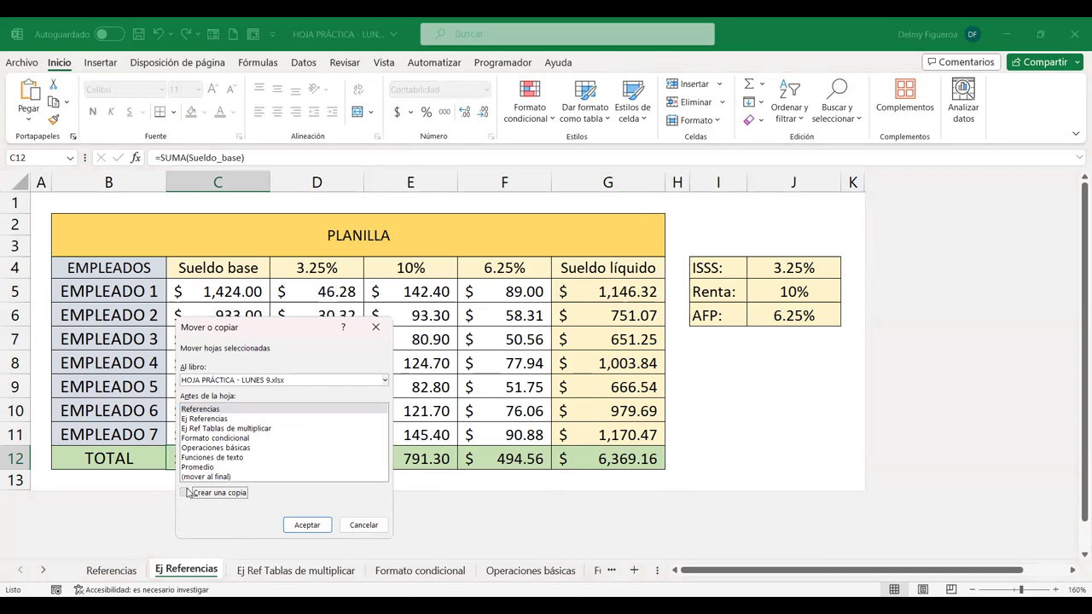
pyautogui.click(213, 410)
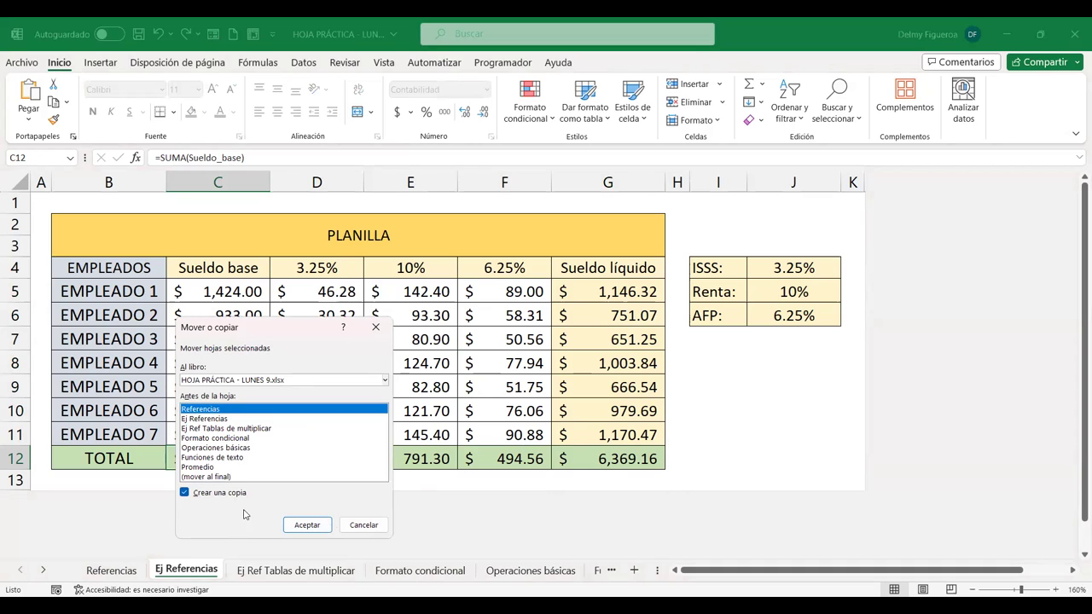
pyautogui.click(301, 524)
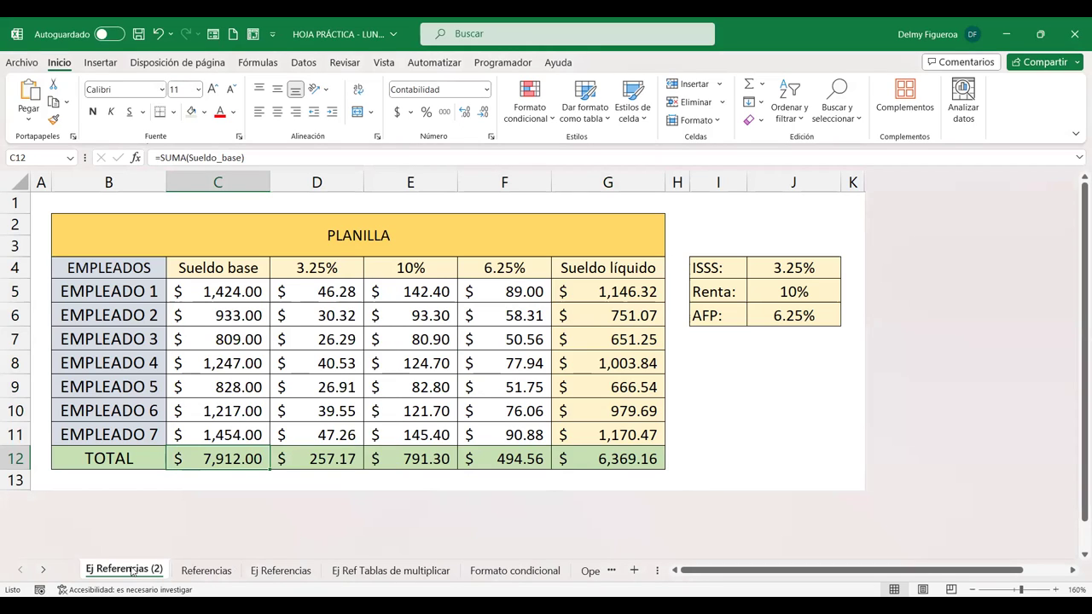
pyautogui.click(207, 575)
pyautogui.click(103, 573)
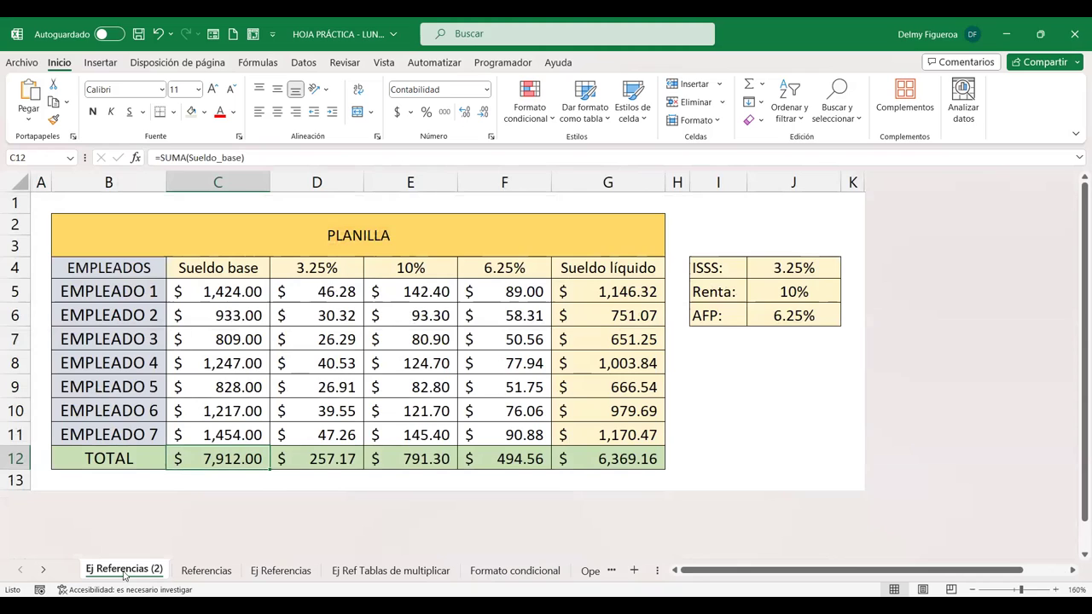
# Move the Ej Referencias (2) sheet between Referencias and Ej Referencias, and display the original Ej Referencias sheet.
pyautogui.moveTo(123, 568); pyautogui.dragTo(204, 573)
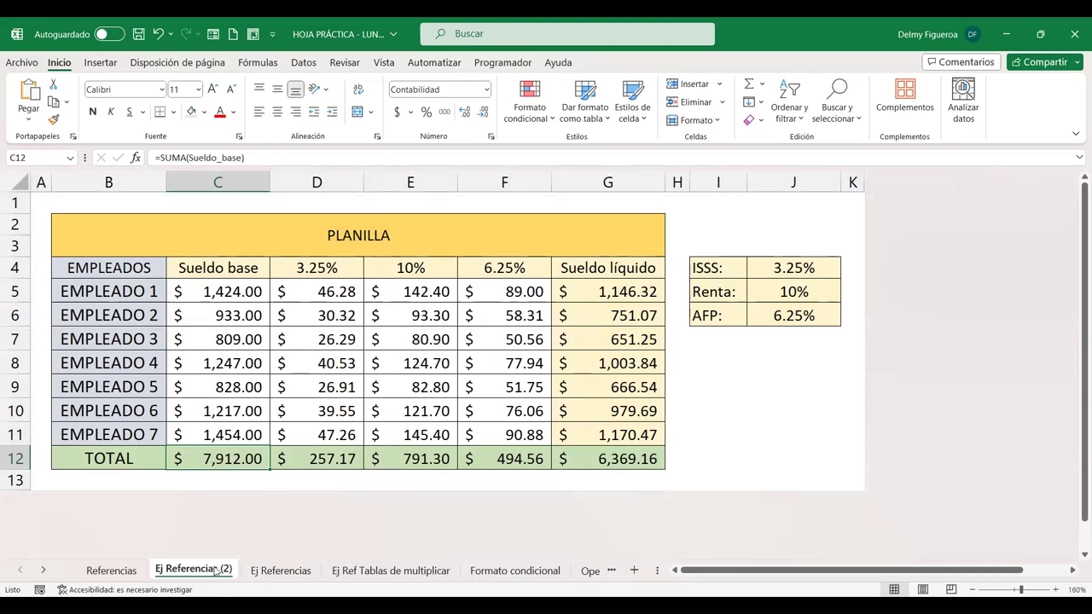
pyautogui.click(281, 573)
pyautogui.click(213, 571)
pyautogui.click(283, 571)
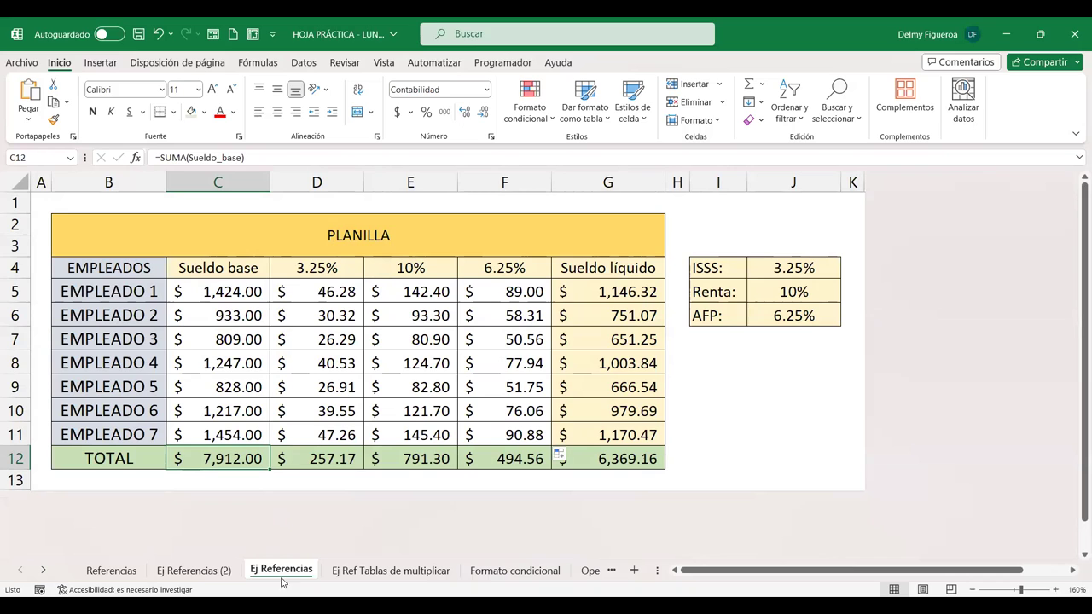
pyautogui.moveTo(252, 291); pyautogui.dragTo(510, 426)
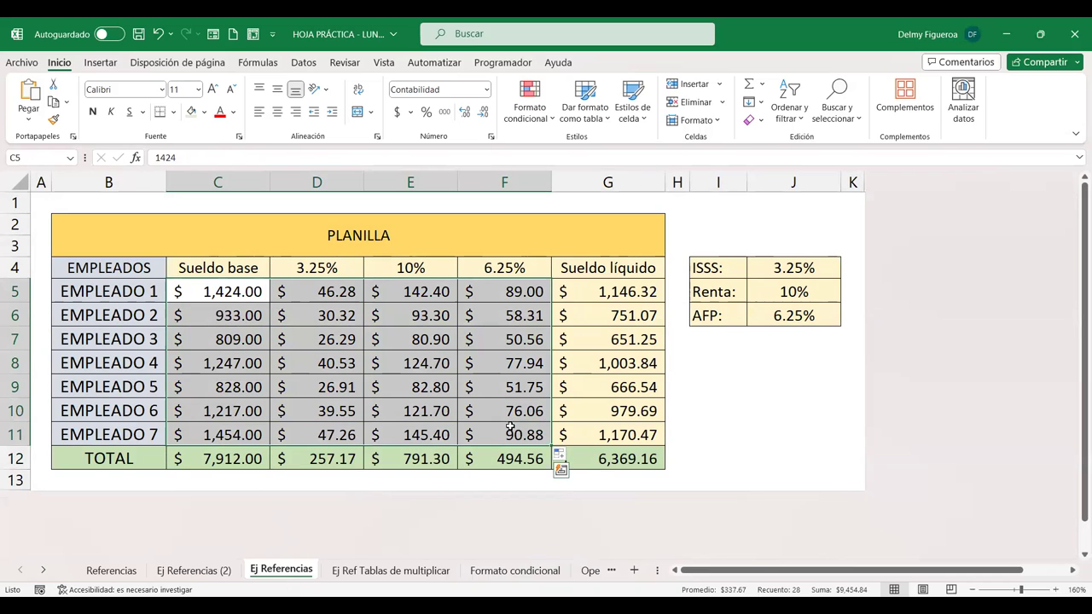
pyautogui.press('Delete')
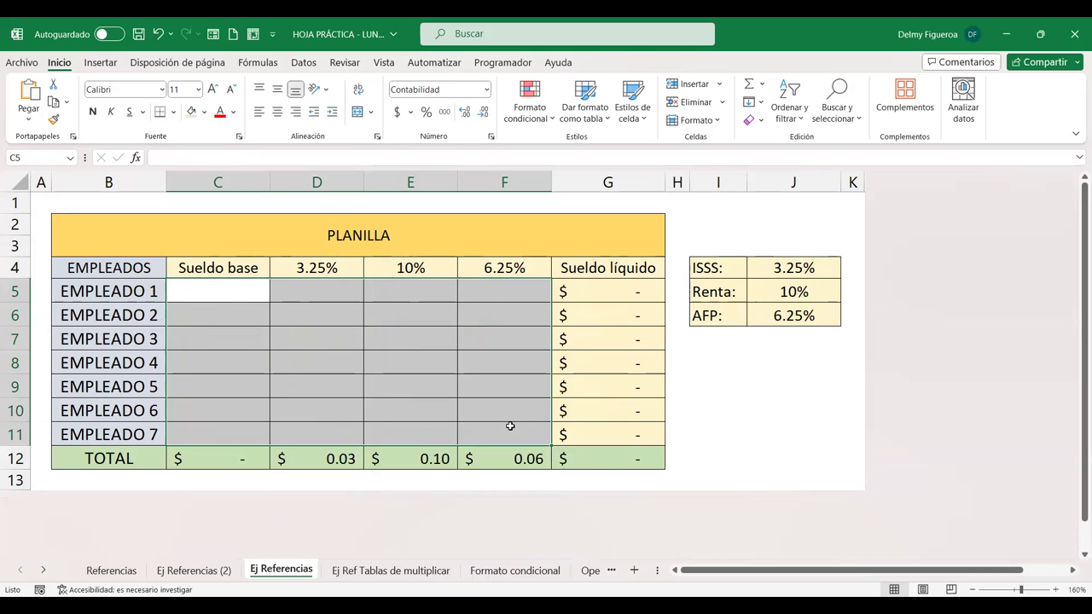
pyautogui.click(343, 267)
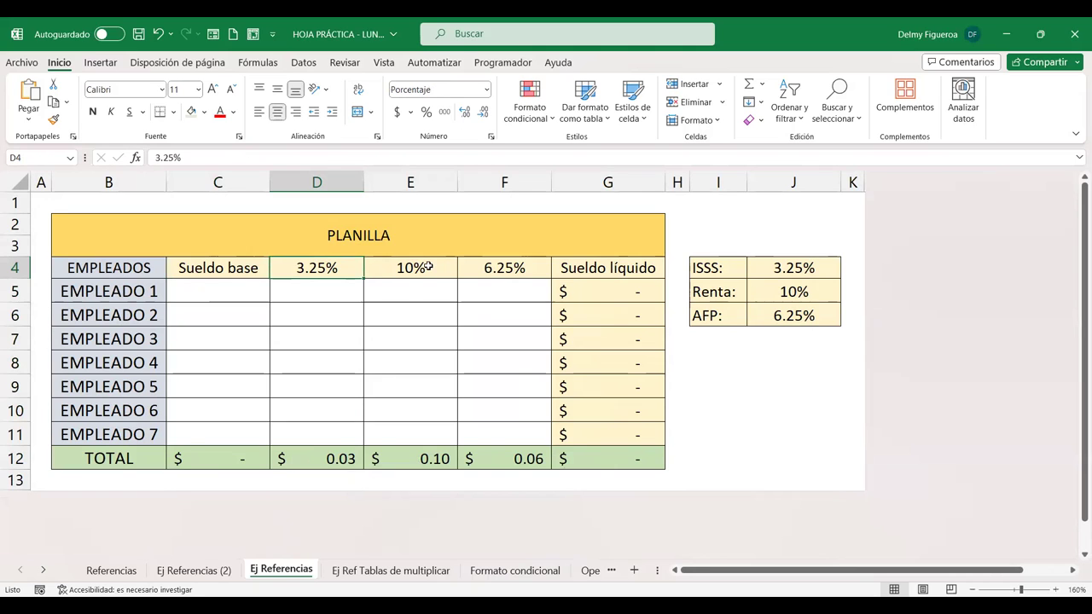
pyautogui.hotkey('ctrl', 'z')
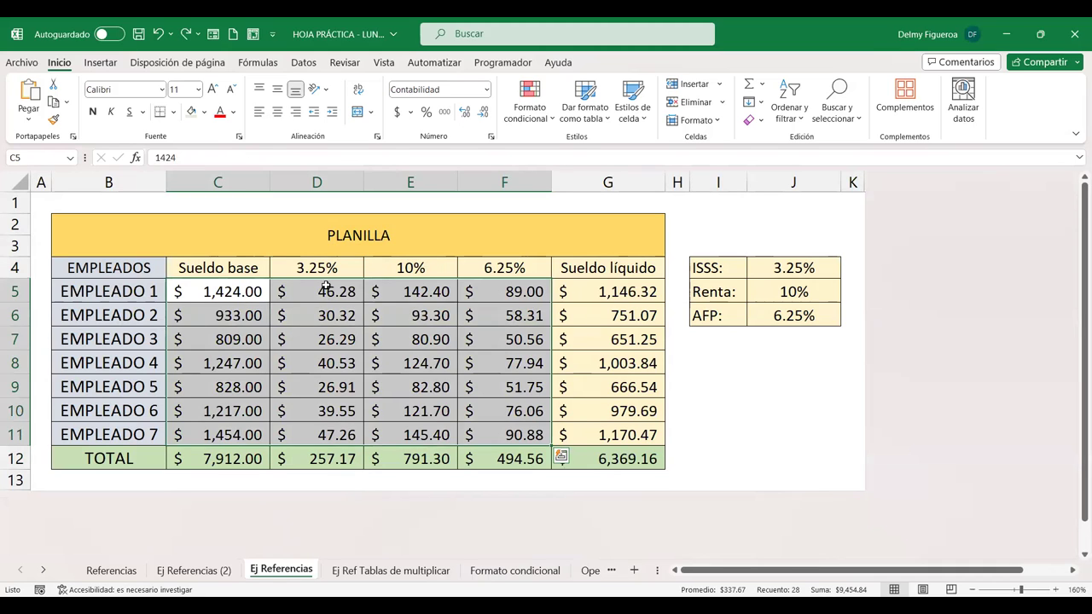
# Clear the deduction formulas in D5:F11 of the payroll table, keeping the base salaries.
pyautogui.click(327, 290)
pyautogui.moveTo(327, 290); pyautogui.dragTo(529, 434)
pyautogui.press('Delete')
# Write the formula +C5*D4 in D5, multiplying the first employee's base salary by the ISSS rate.
pyautogui.click(328, 292)
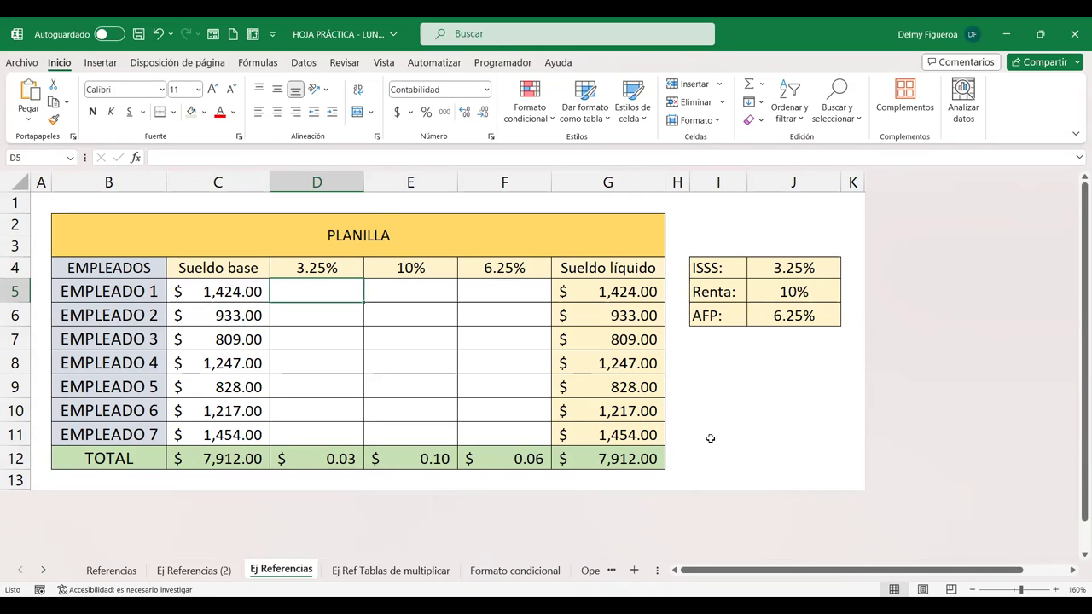
pyautogui.write('+')
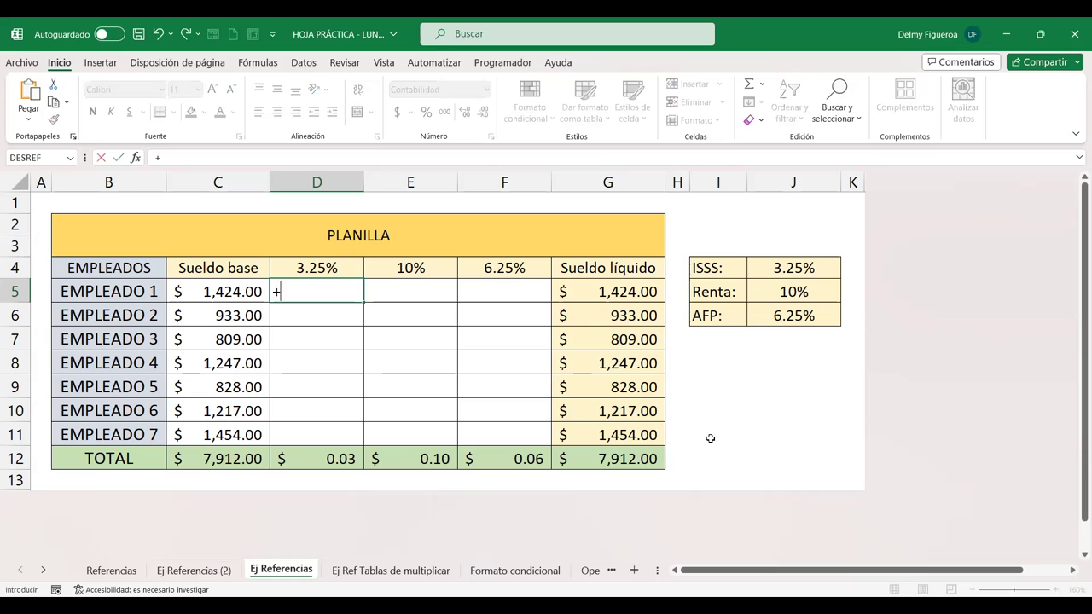
pyautogui.click(240, 291)
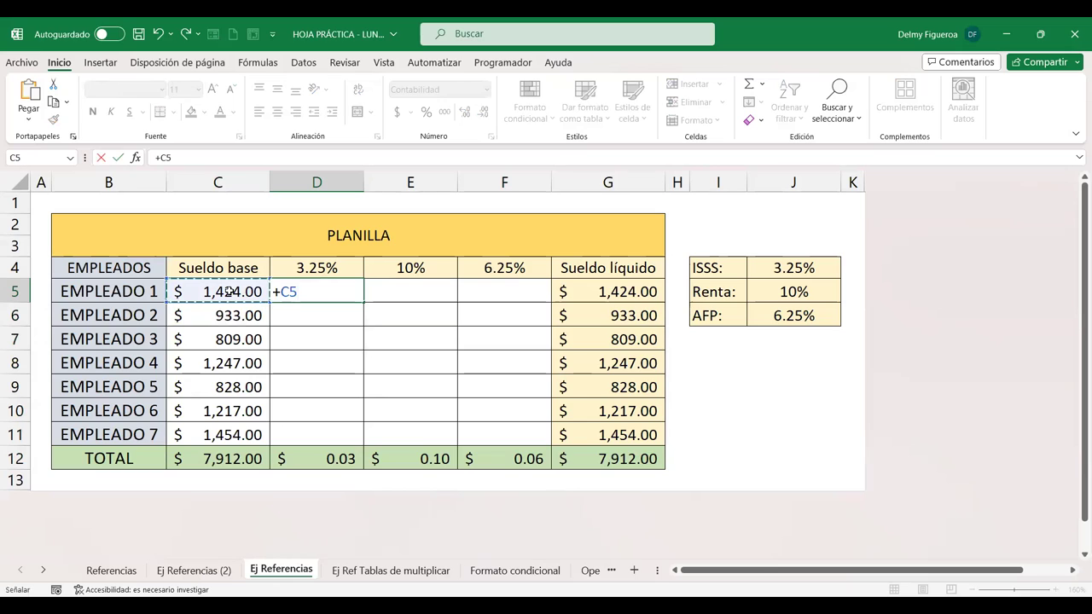
pyautogui.write('*')
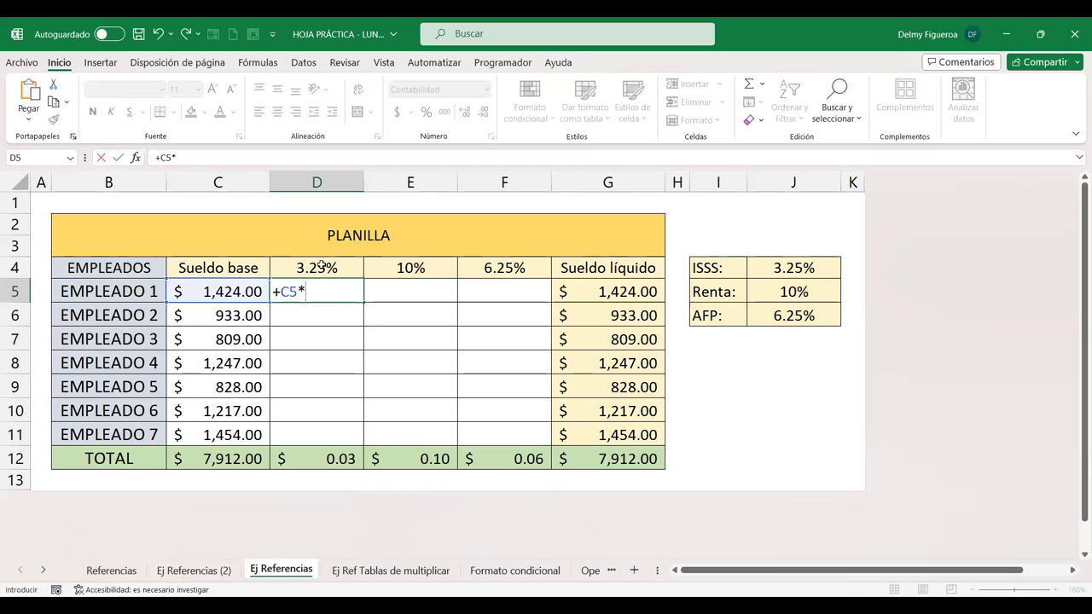
pyautogui.click(327, 263)
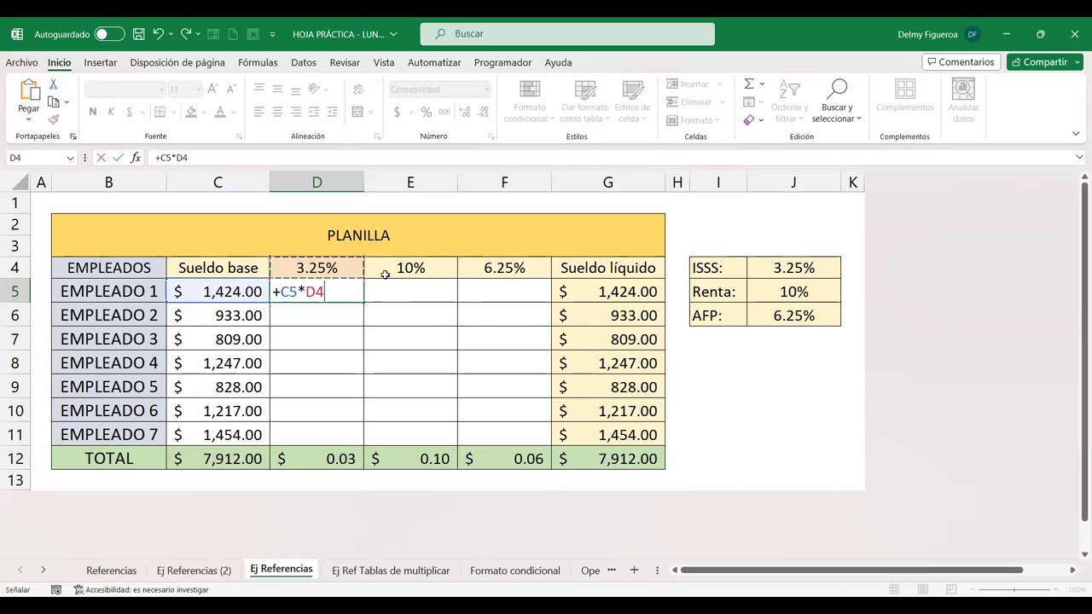
# Turn the D5 formula's references into mixed references, giving +$C5*D$4, and enter the formula.
pyautogui.click(290, 291)
pyautogui.press('F4')
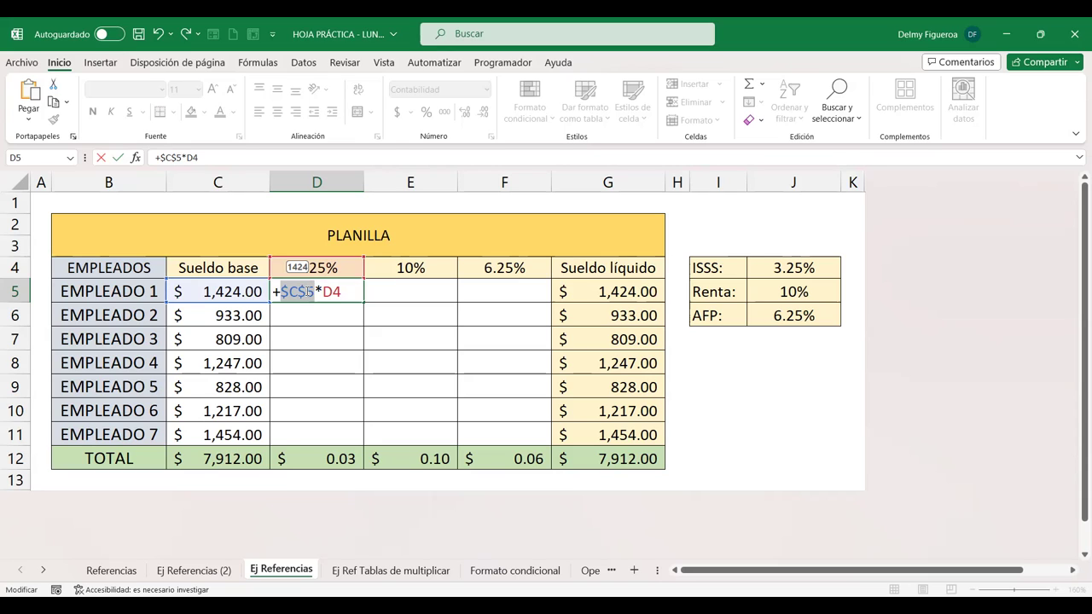
pyautogui.press('F4')
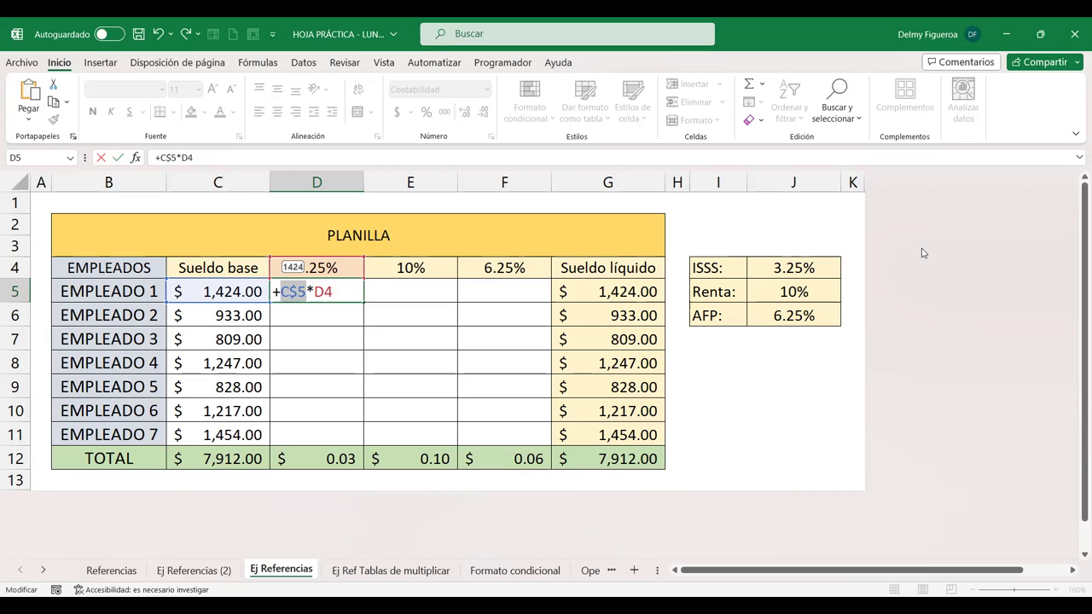
pyautogui.press('F4')
pyautogui.click(328, 291)
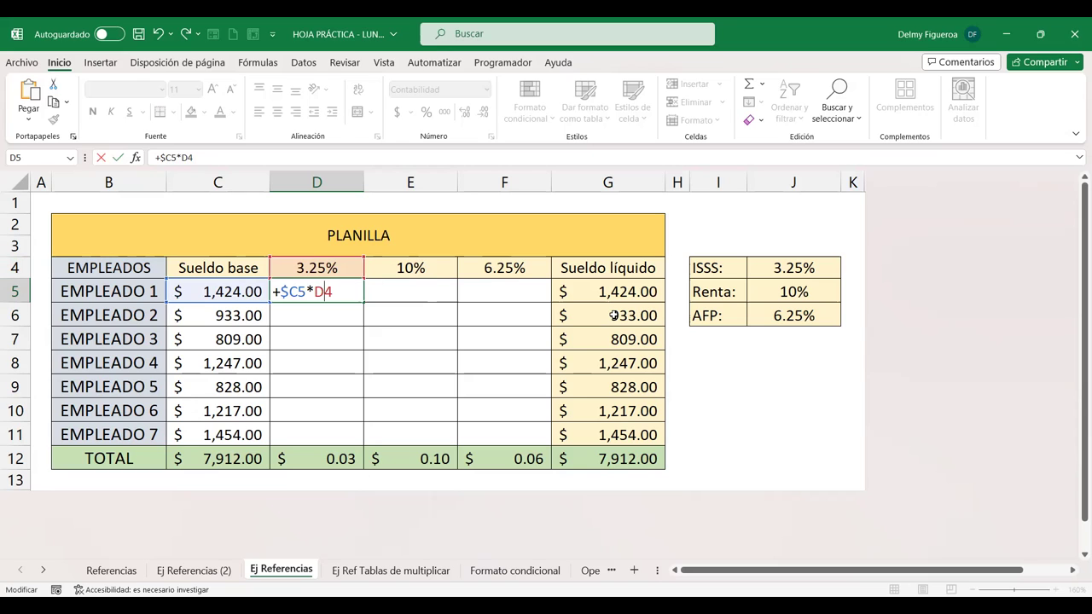
pyautogui.press('F4')
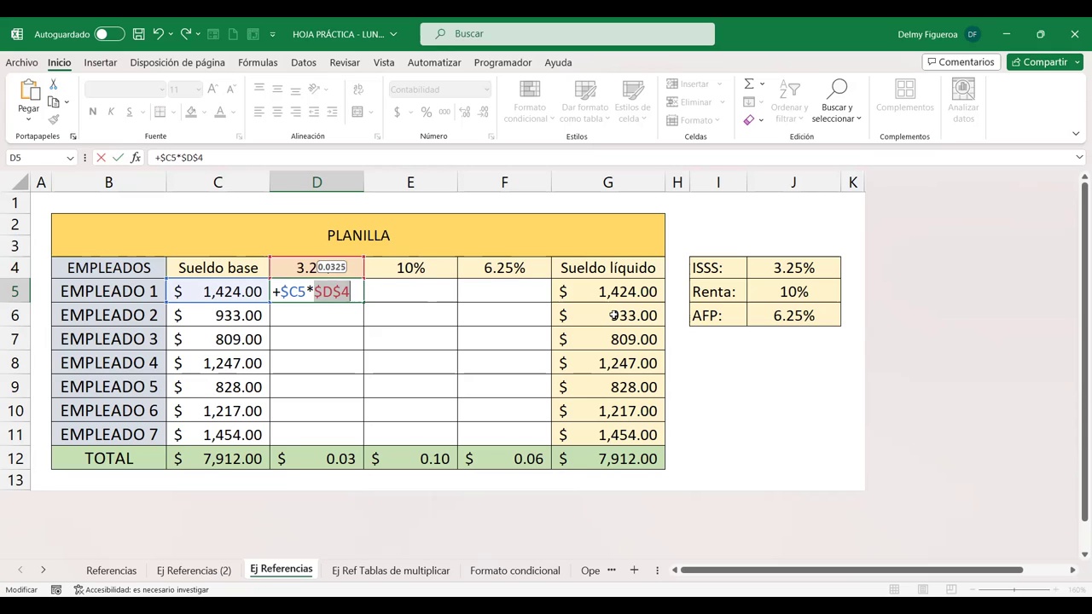
pyautogui.press('F4')
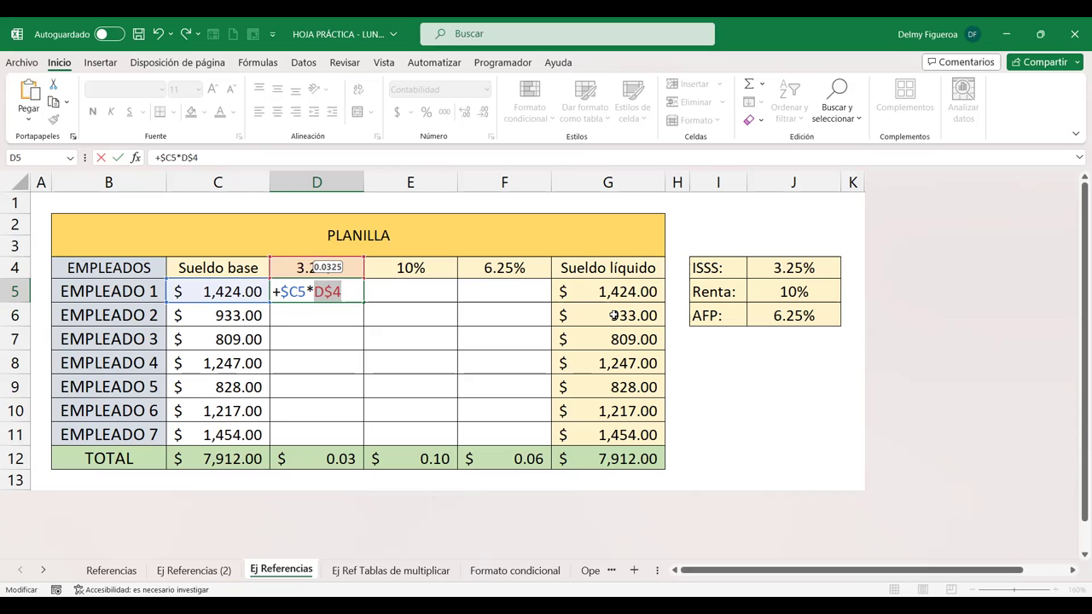
pyautogui.press('Return')
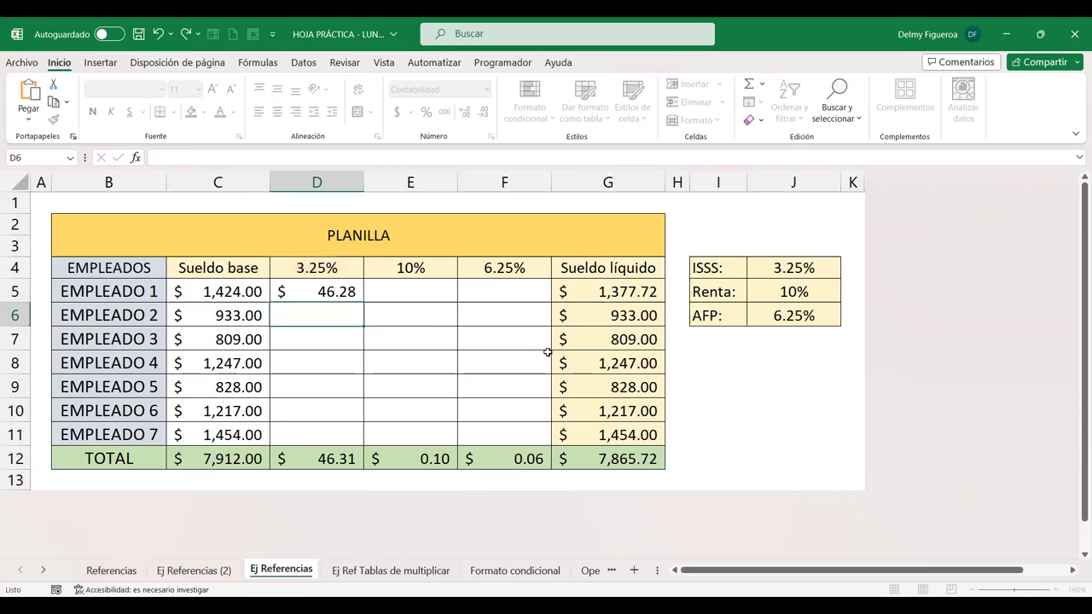
# Fill the D5 formula across D5:F11 and check the mixed references in D6, F7 and E10.
pyautogui.click(319, 290)
pyautogui.moveTo(365, 304); pyautogui.dragTo(535, 439)
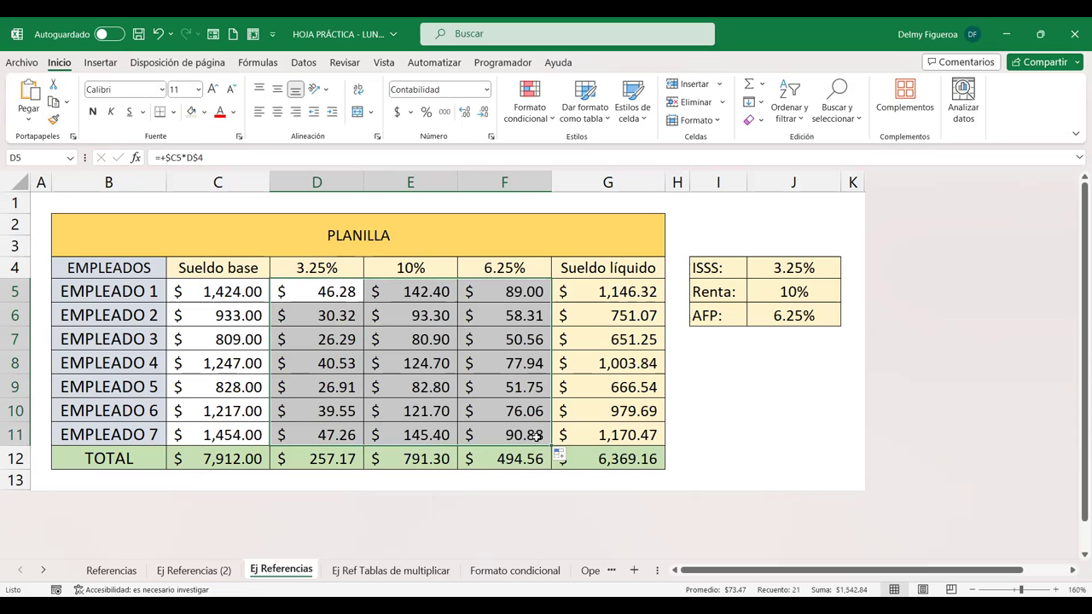
pyautogui.click(333, 315)
pyautogui.doubleClick(333, 315)
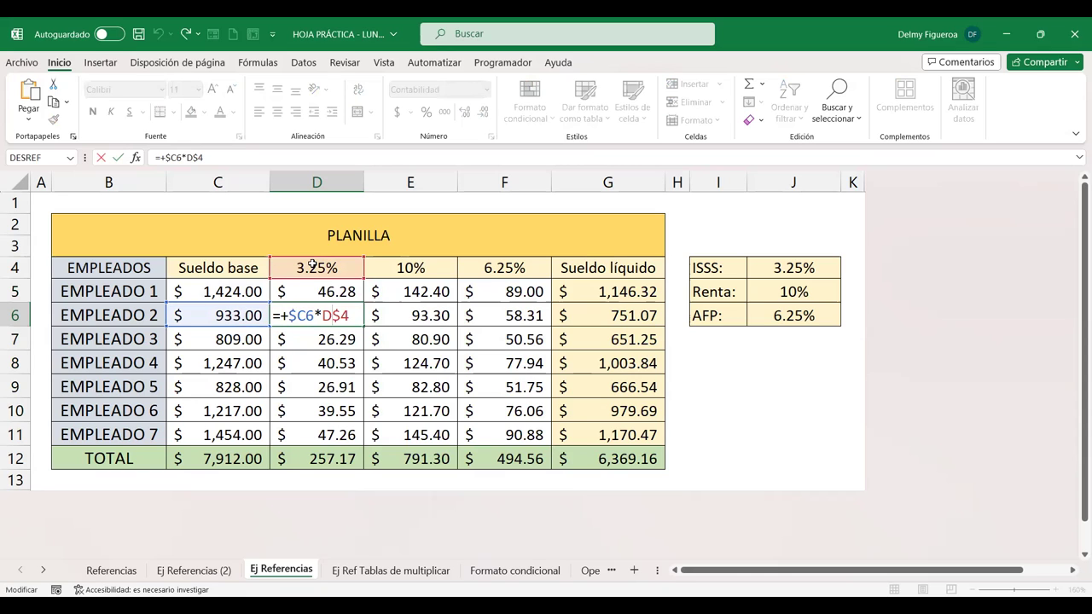
pyautogui.press('Return')
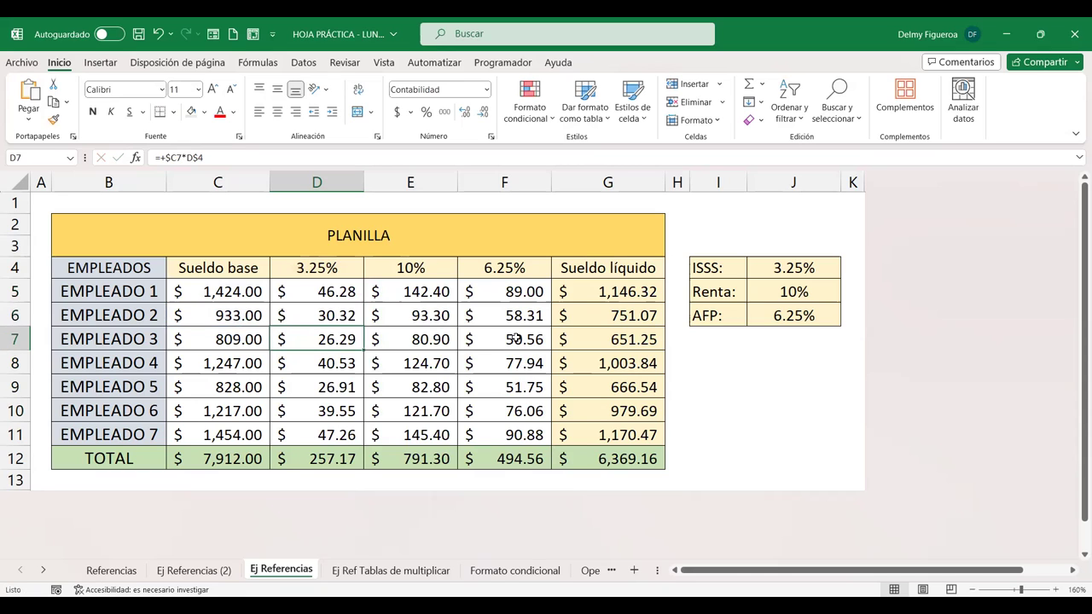
pyautogui.click(517, 338)
pyautogui.doubleClick(517, 339)
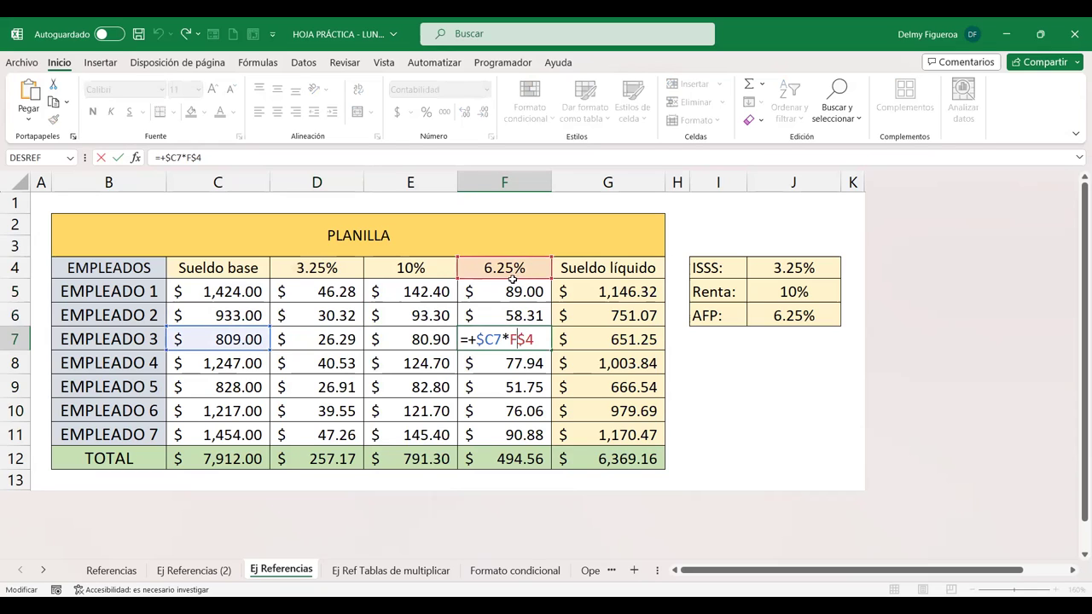
pyautogui.press('Return')
pyautogui.doubleClick(408, 410)
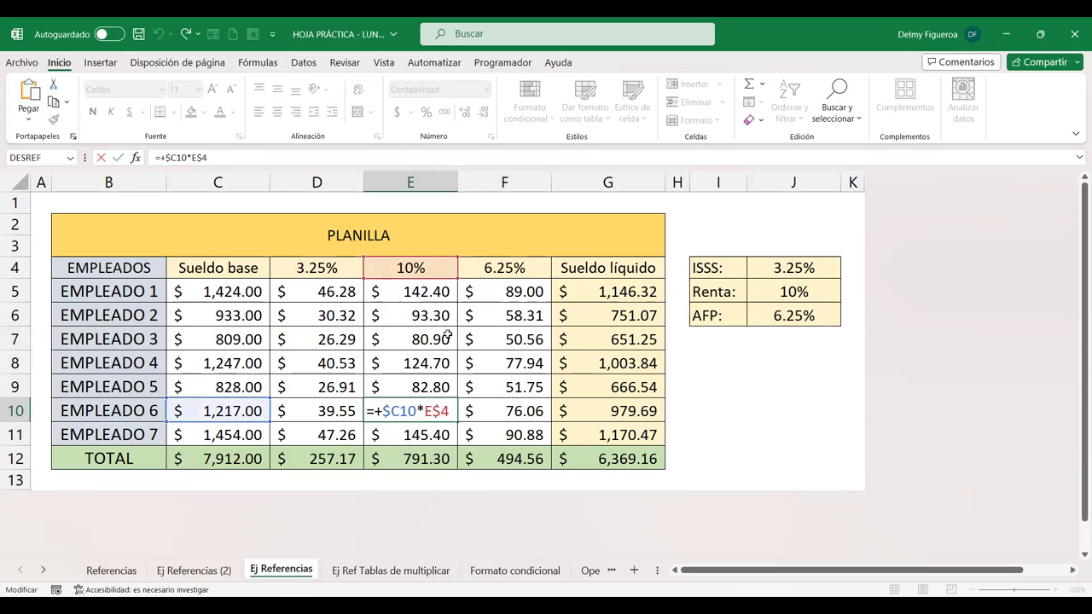
pyautogui.press('Return')
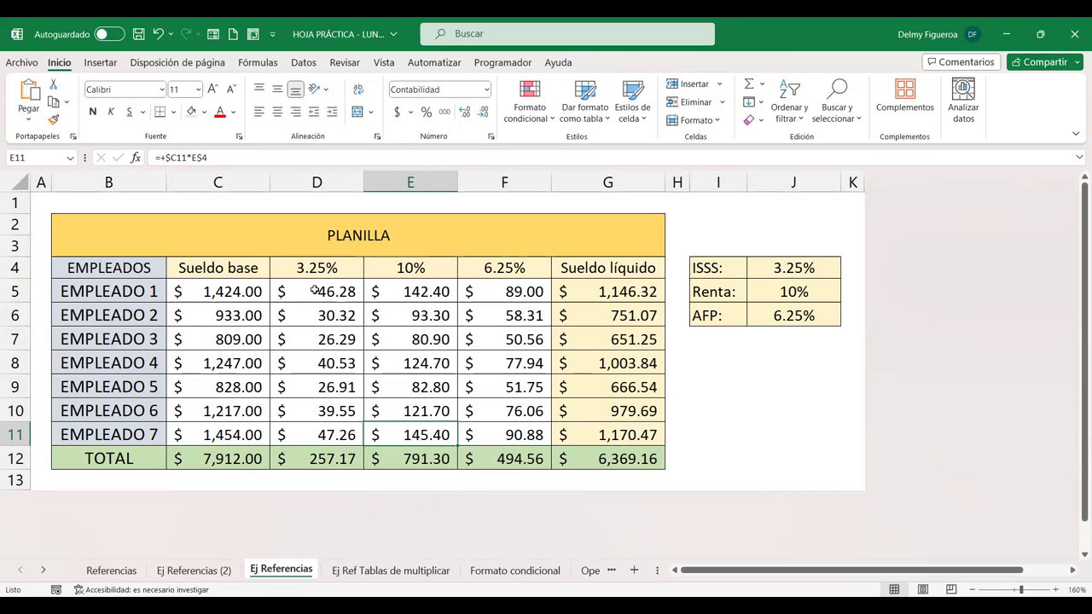
# Display the Ej Ref Tablas de multiplicar sheet and enlarge its view to 120%.
pyautogui.click(388, 571)
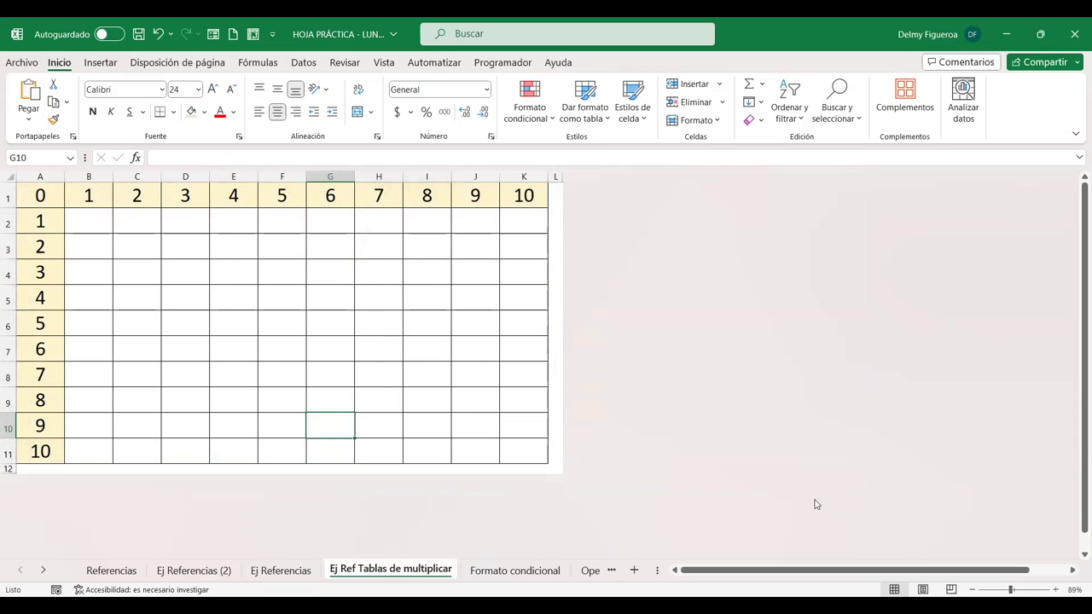
pyautogui.click(1056, 588)
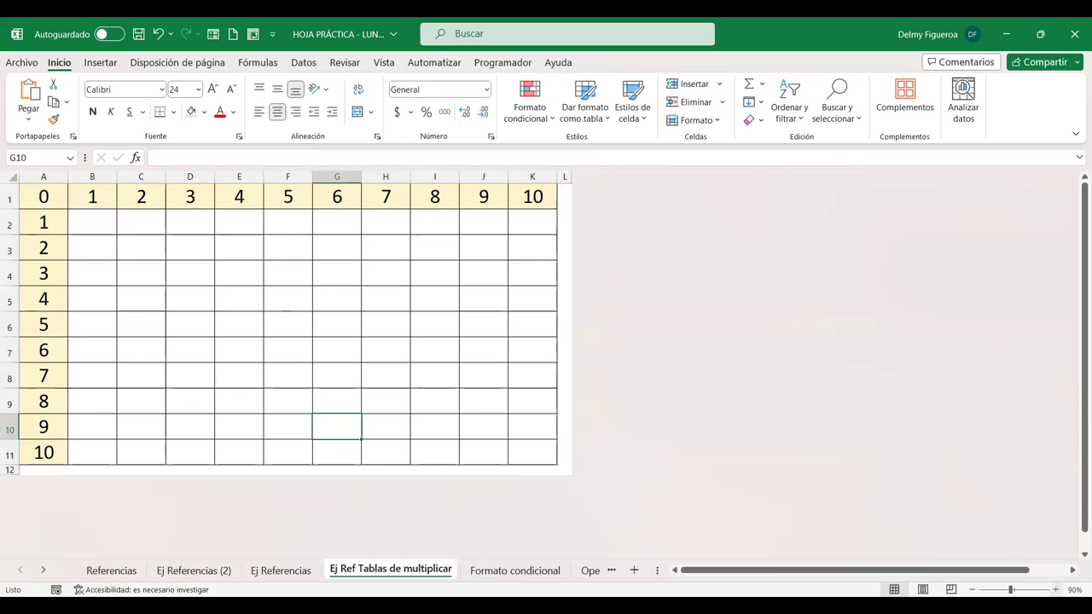
pyautogui.click(1056, 589)
pyautogui.click(1056, 588)
pyautogui.click(1056, 588)
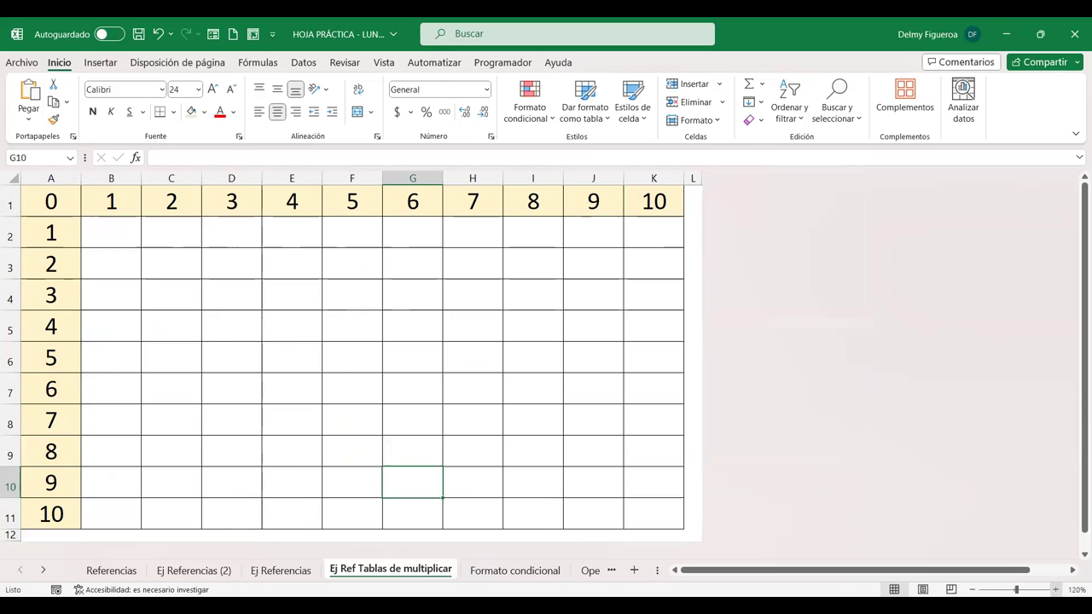
pyautogui.click(1056, 589)
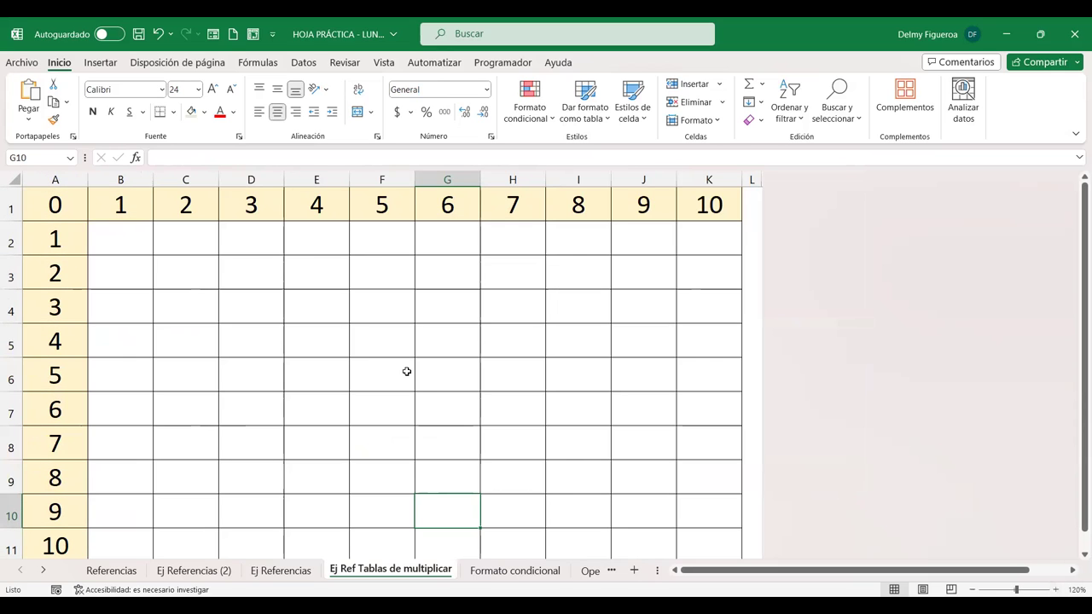
# Examine where row 7 crosses columns J and K in the multiplication table by highlighting them together.
pyautogui.click(117, 240)
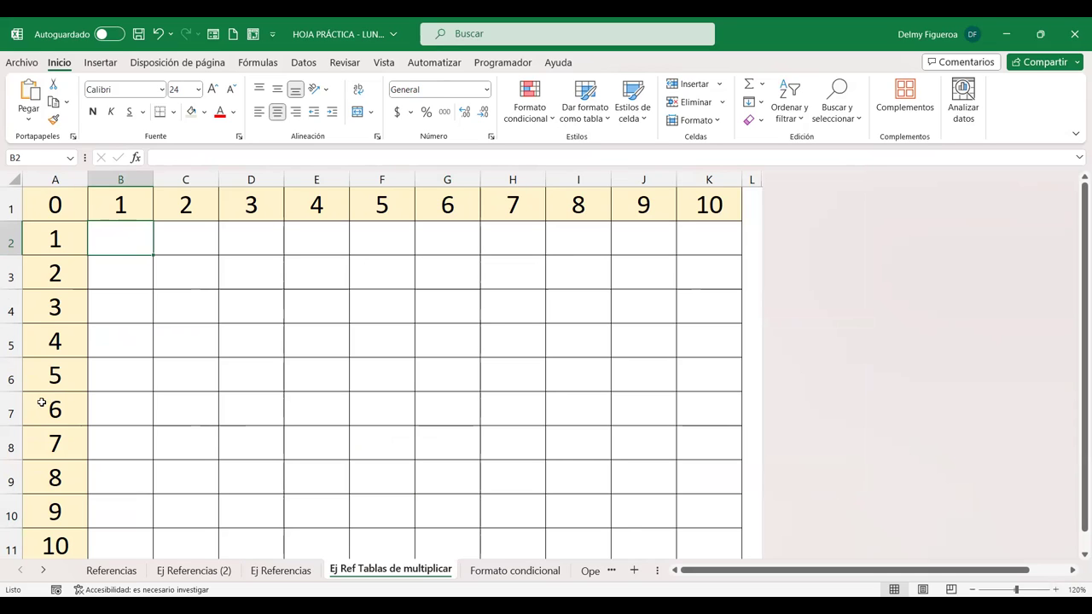
pyautogui.click(10, 413)
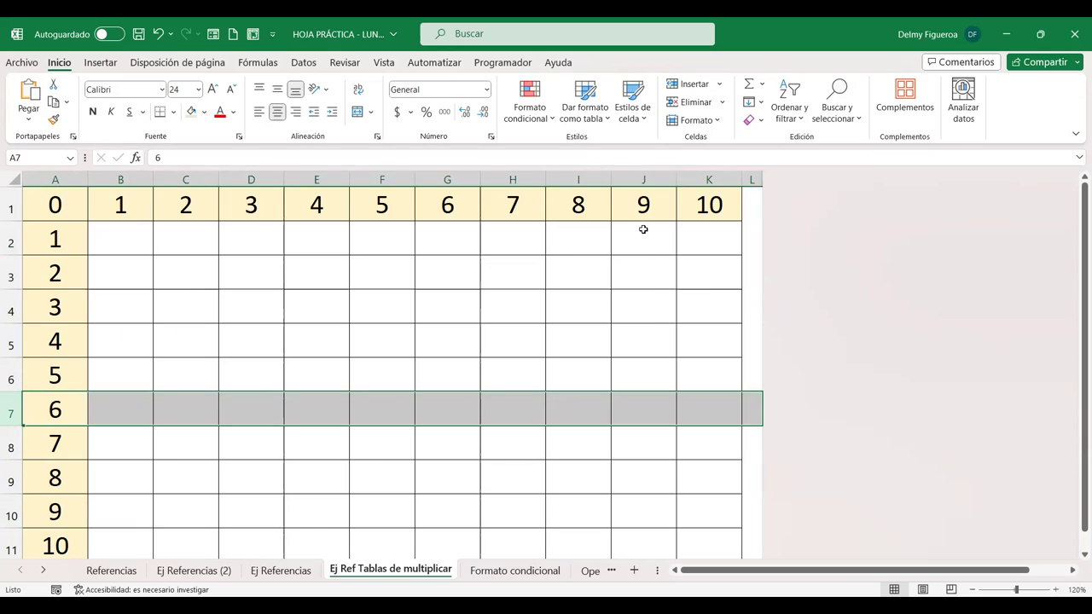
pyautogui.keyDown('ctrl'); pyautogui.click(645, 177); pyautogui.keyUp('ctrl')
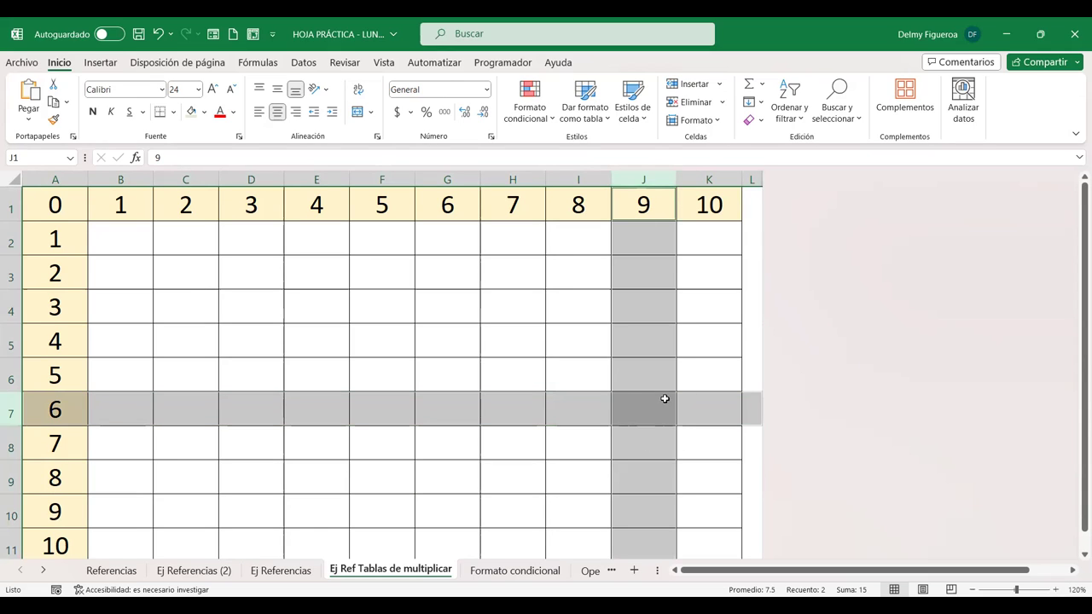
pyautogui.click(711, 175)
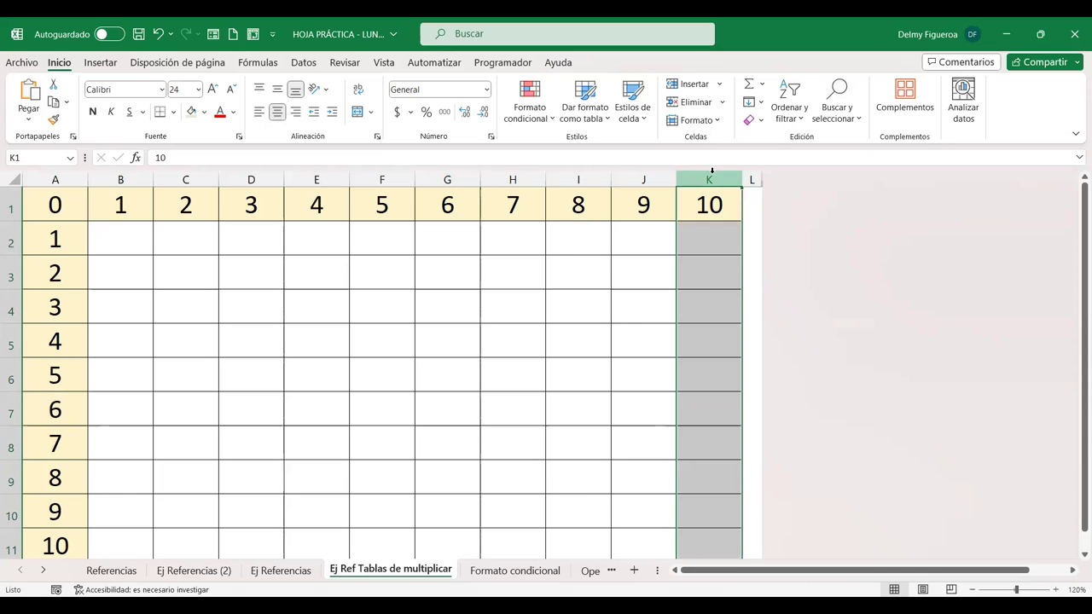
pyautogui.keyDown('ctrl'); pyautogui.click(9, 412); pyautogui.keyUp('ctrl')
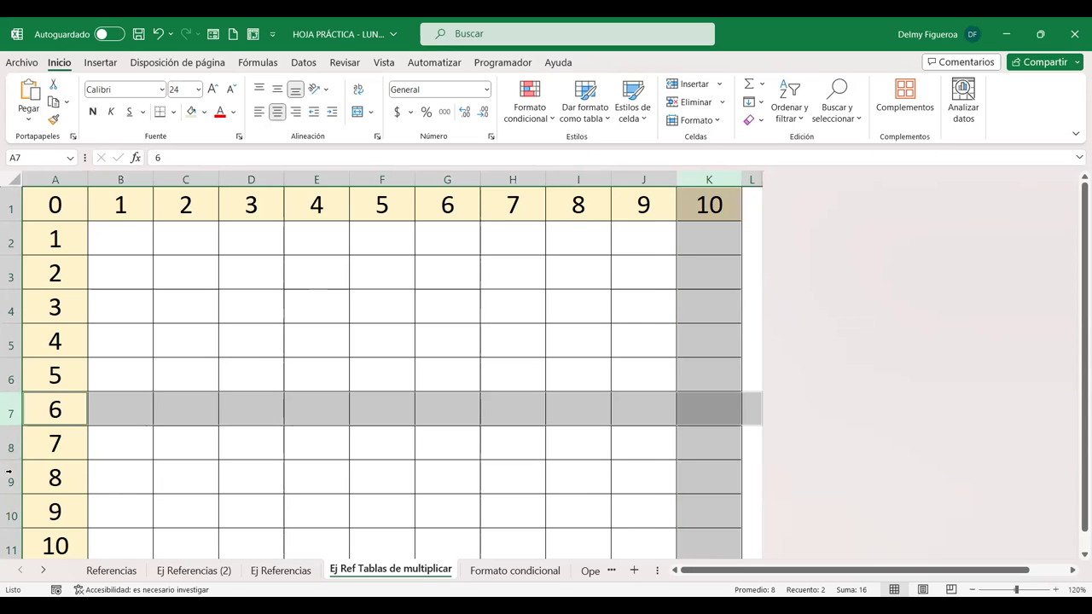
pyautogui.click(588, 409)
# Begin a formula in B2 with a mixed reference to the header above it, B$1, fixing the row.
pyautogui.click(128, 238)
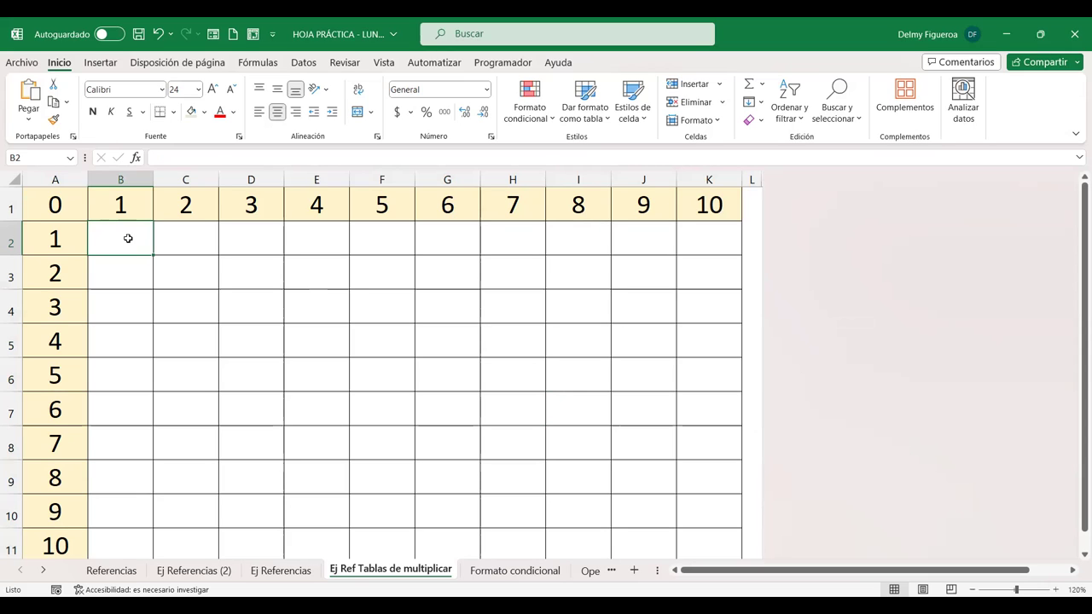
pyautogui.write('=')
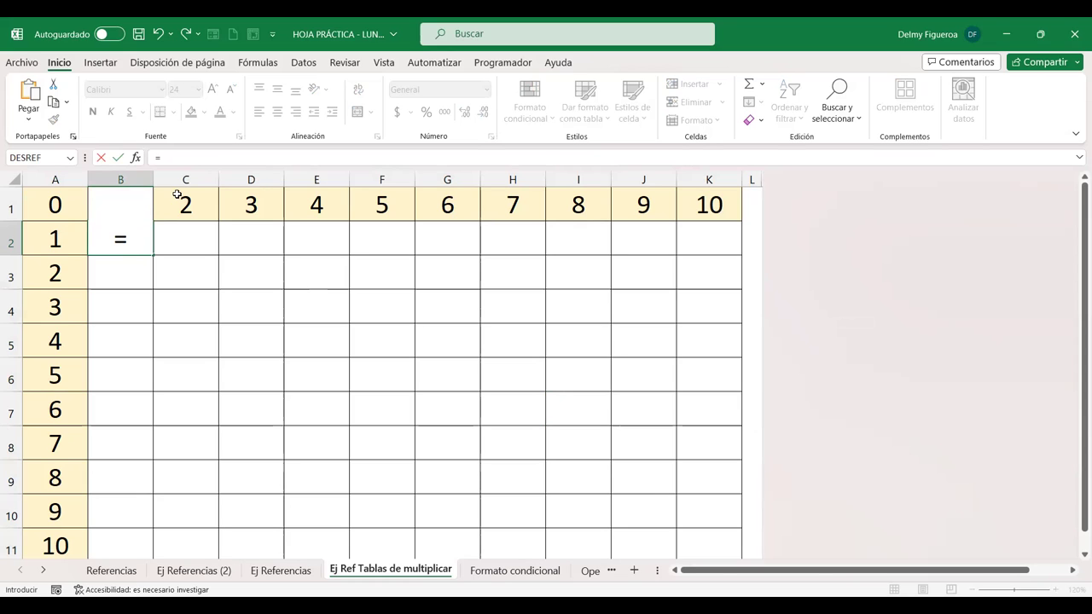
pyautogui.press('Up')
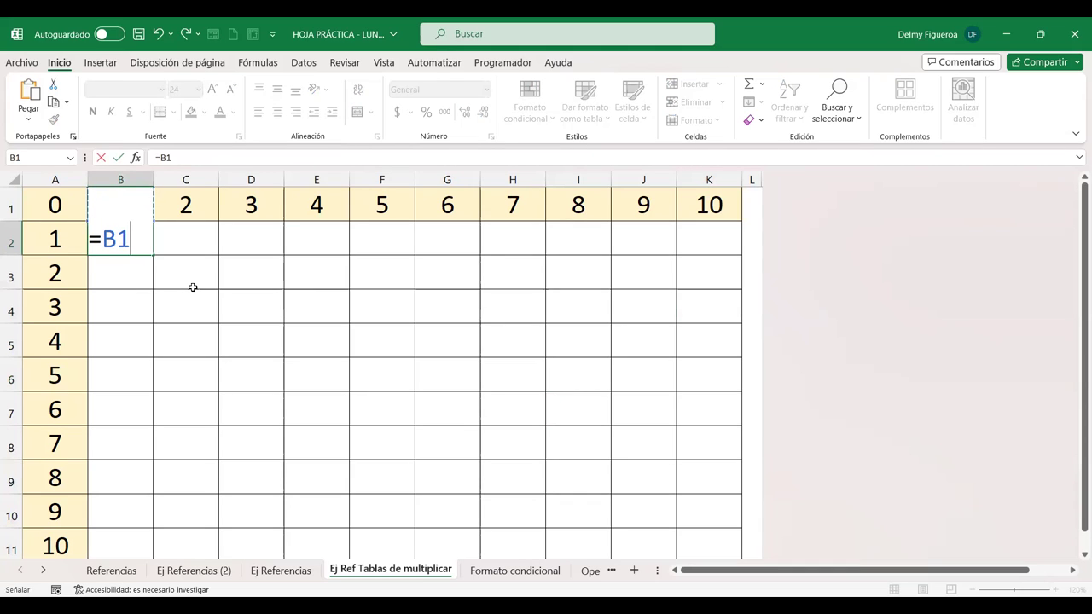
pyautogui.press('F4')
pyautogui.press('F4')
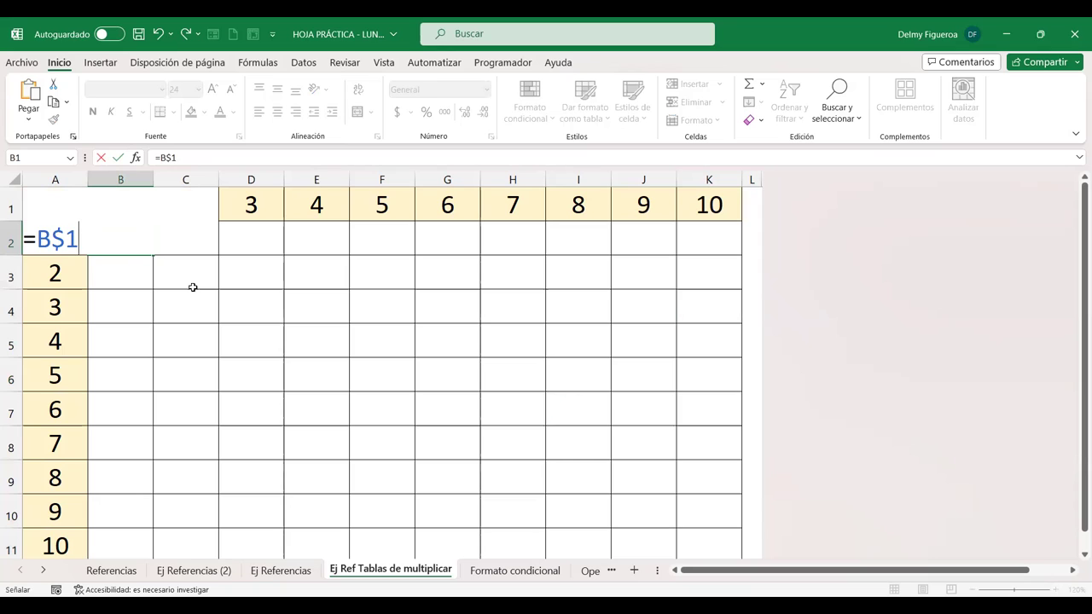
# Multiply by the mixed reference $A2 to complete =B$1*$A2 in B2, and enter the formula keeping the cell selected.
pyautogui.write('*')
pyautogui.press('Down')
pyautogui.press('Left')
pyautogui.press('Up')
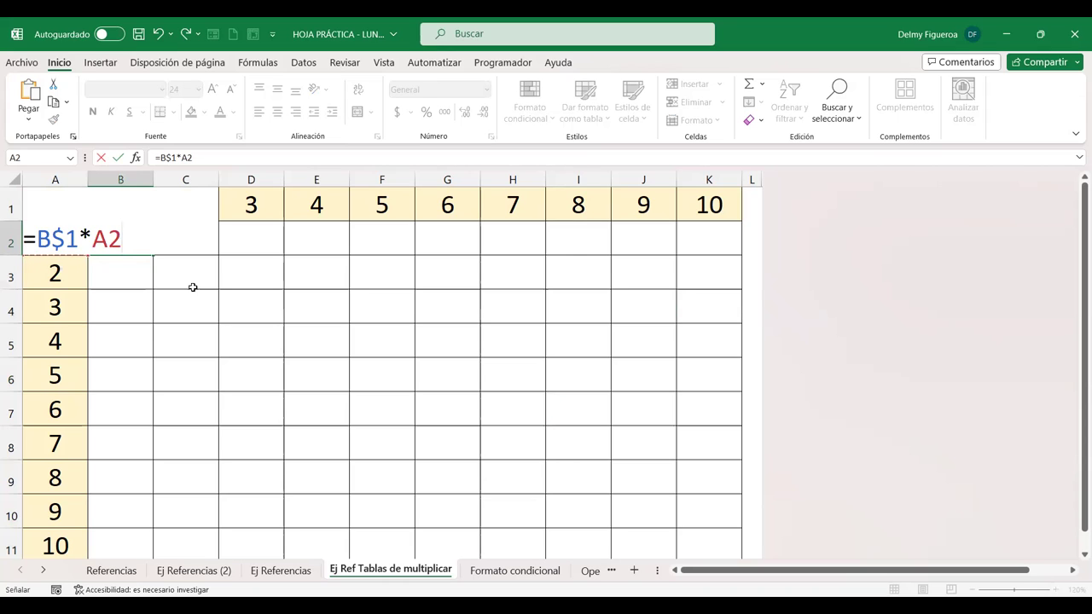
pyautogui.press('F4')
pyautogui.press('F4')
pyautogui.press('F4')
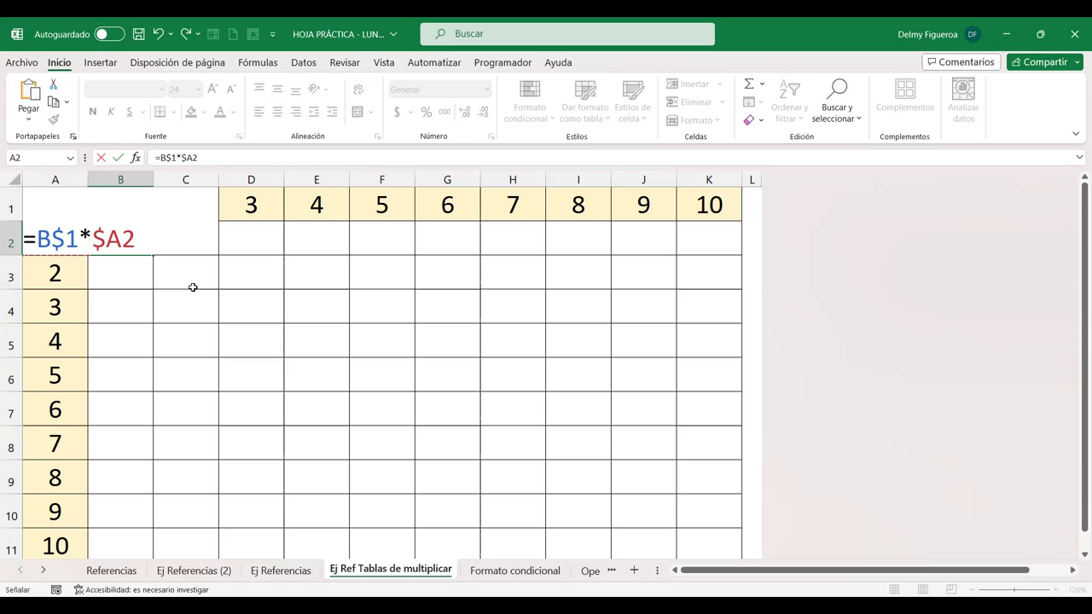
pyautogui.hotkey('ctrl', 'Return')
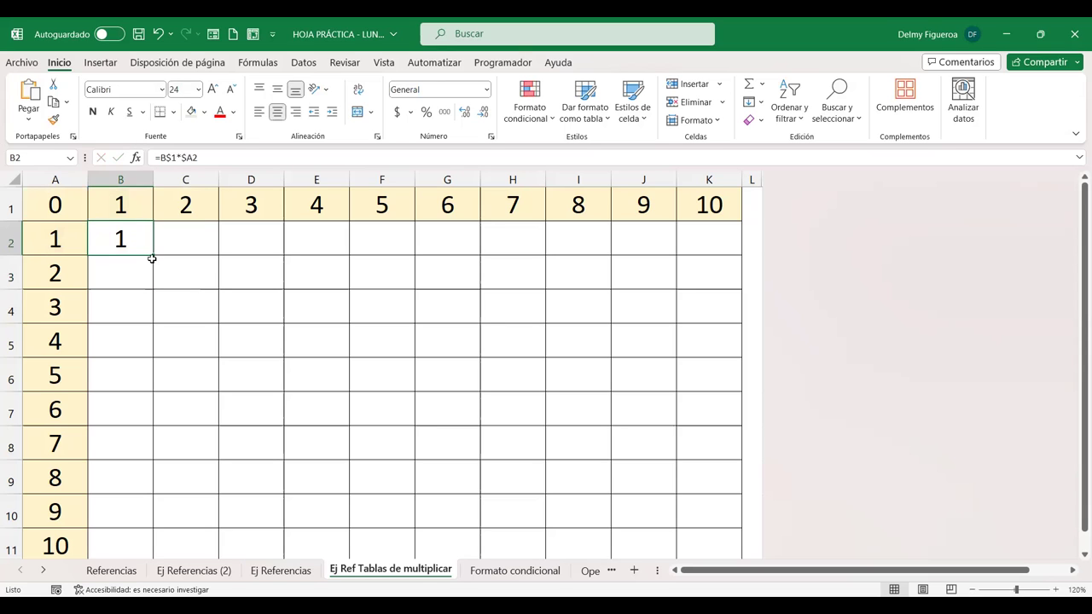
# Fill the B2 formula across row 2 to column K and down to row 11, undoing any accidental move of the row.
pyautogui.moveTo(155, 256); pyautogui.dragTo(726, 261)
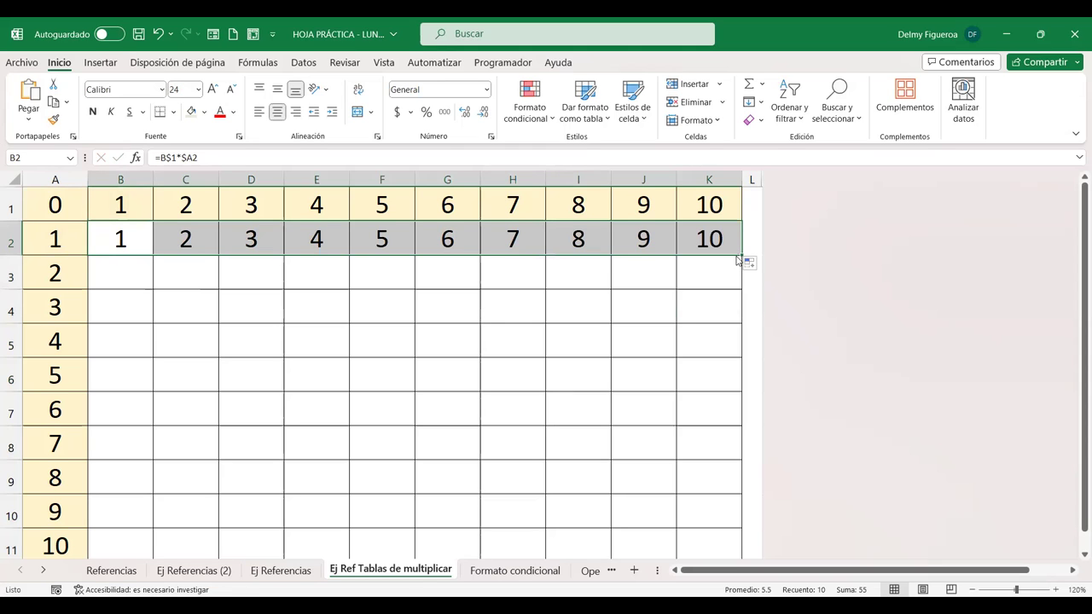
pyautogui.hotkey('ctrl', 'z')
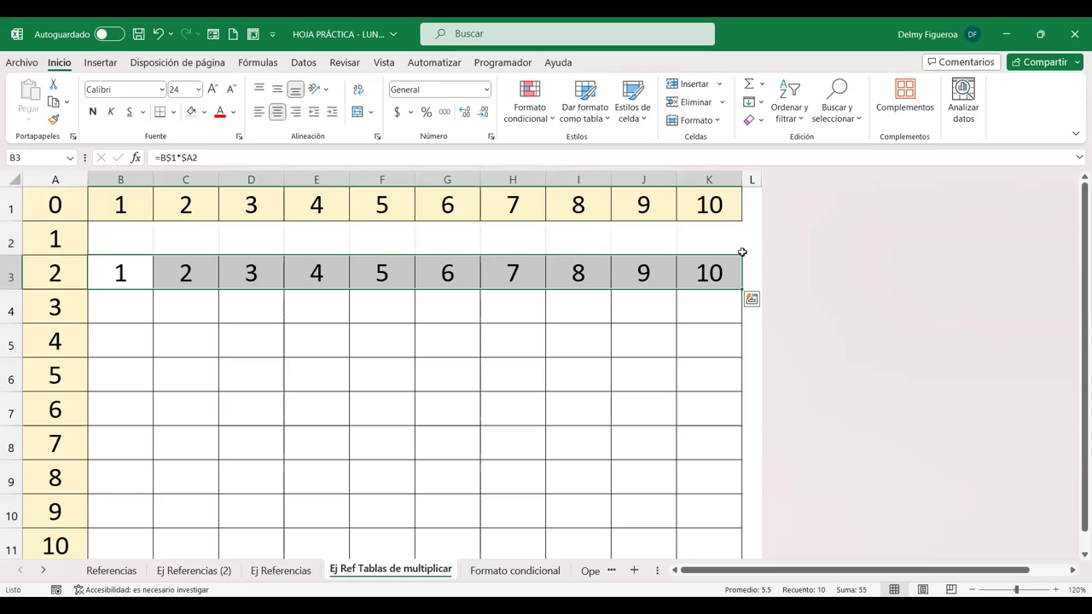
pyautogui.hotkey('ctrl', 'y')
pyautogui.moveTo(744, 256); pyautogui.dragTo(737, 516)
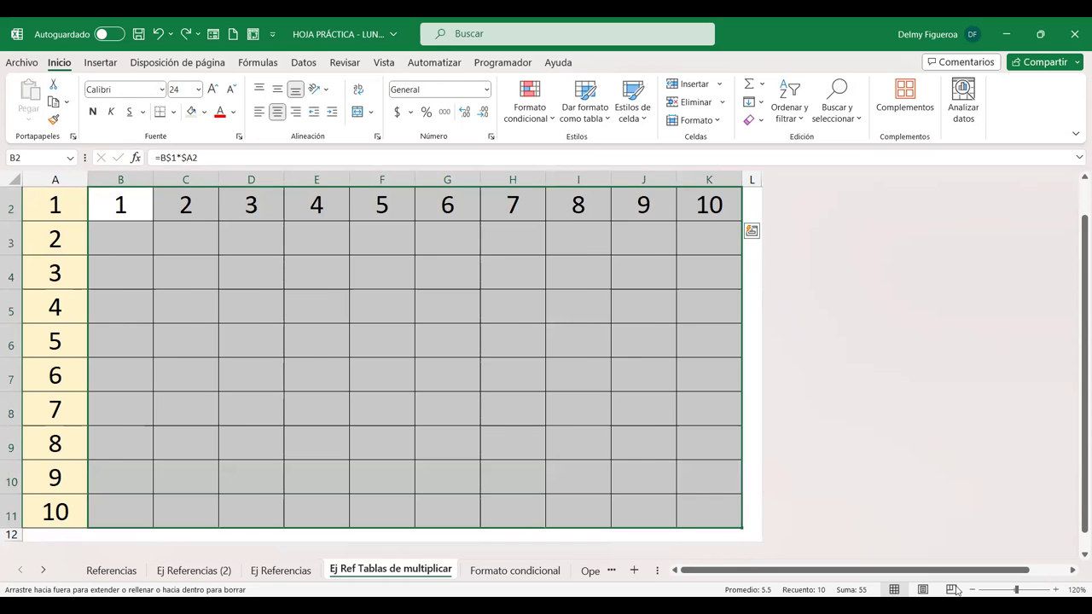
pyautogui.scroll(-1, 870, 433)
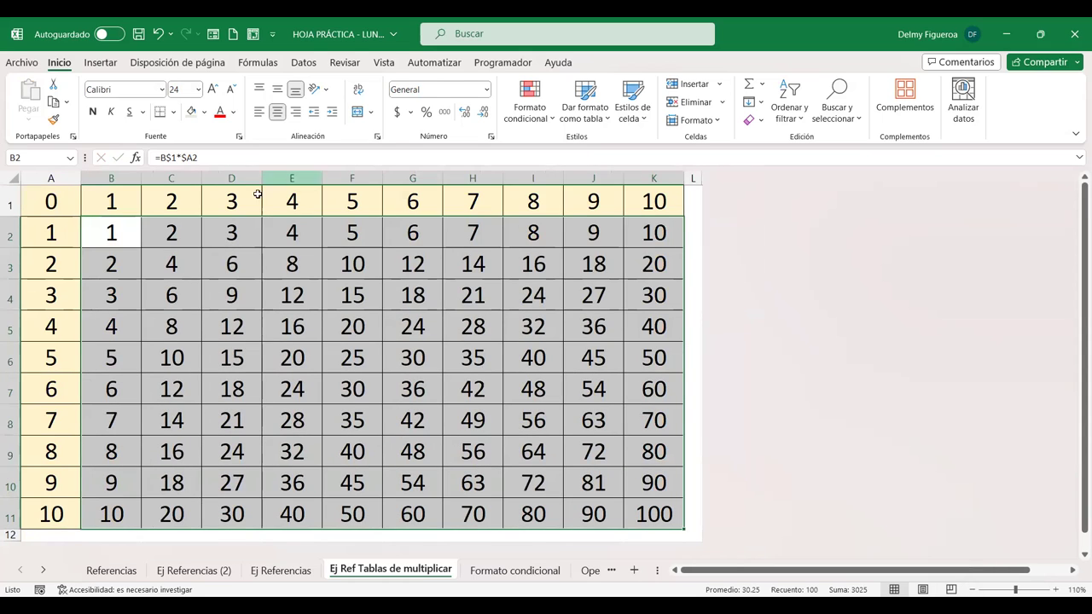
# Check the mixed references in the multiplication table's formulas in C2, G7, K6, E10 and I9.
pyautogui.click(168, 231)
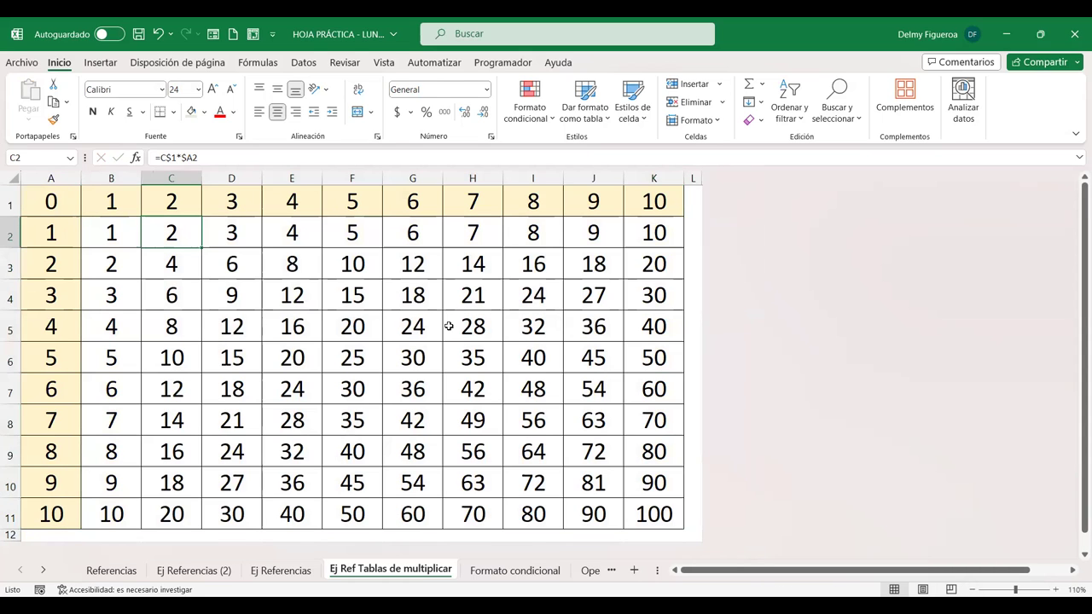
pyautogui.doubleClick(404, 395)
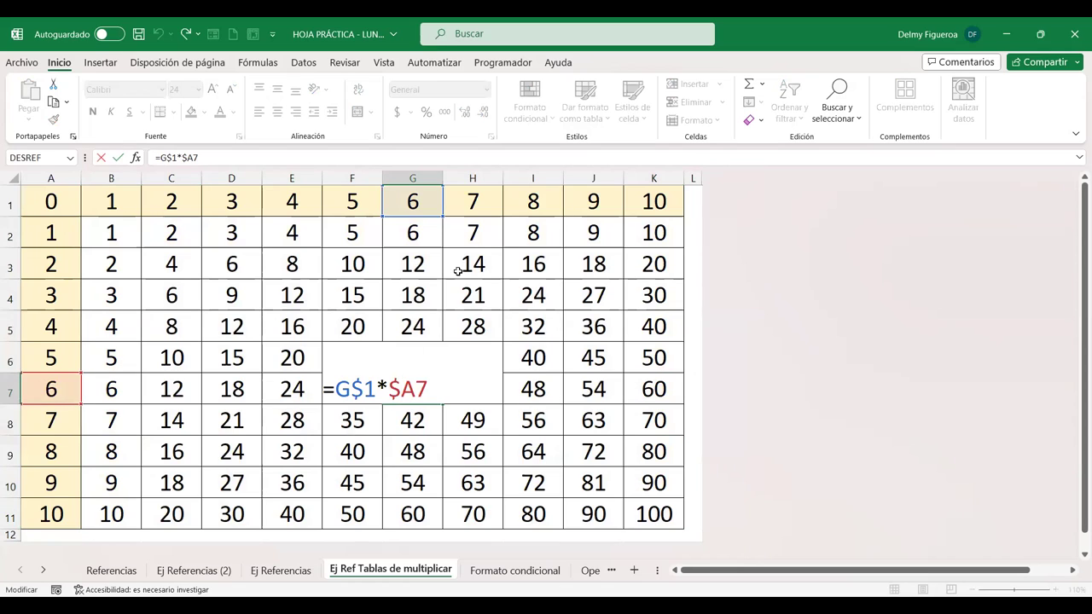
pyautogui.press('Return')
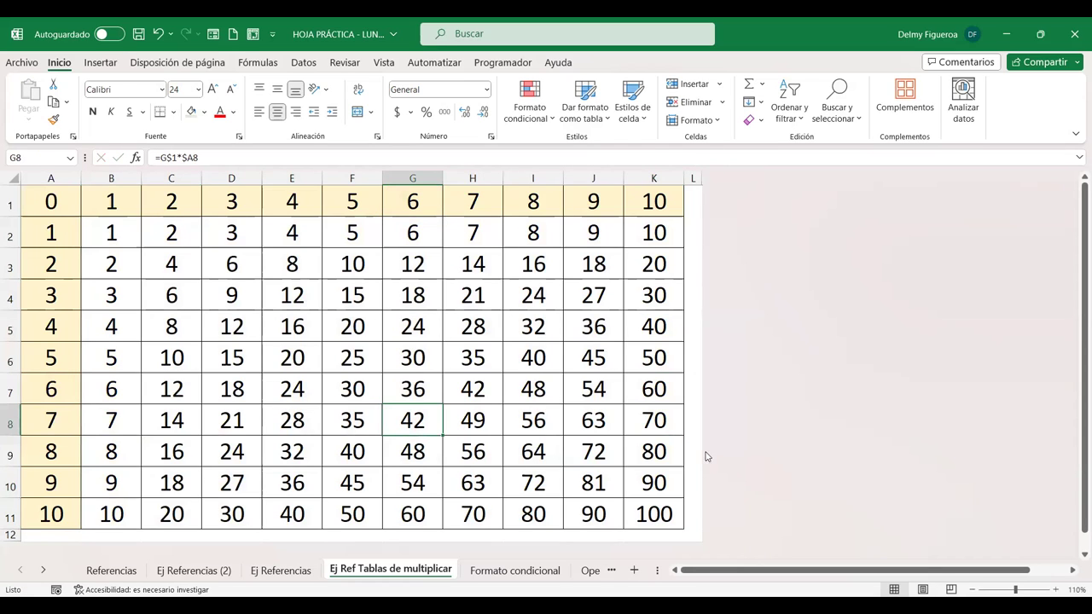
pyautogui.doubleClick(657, 354)
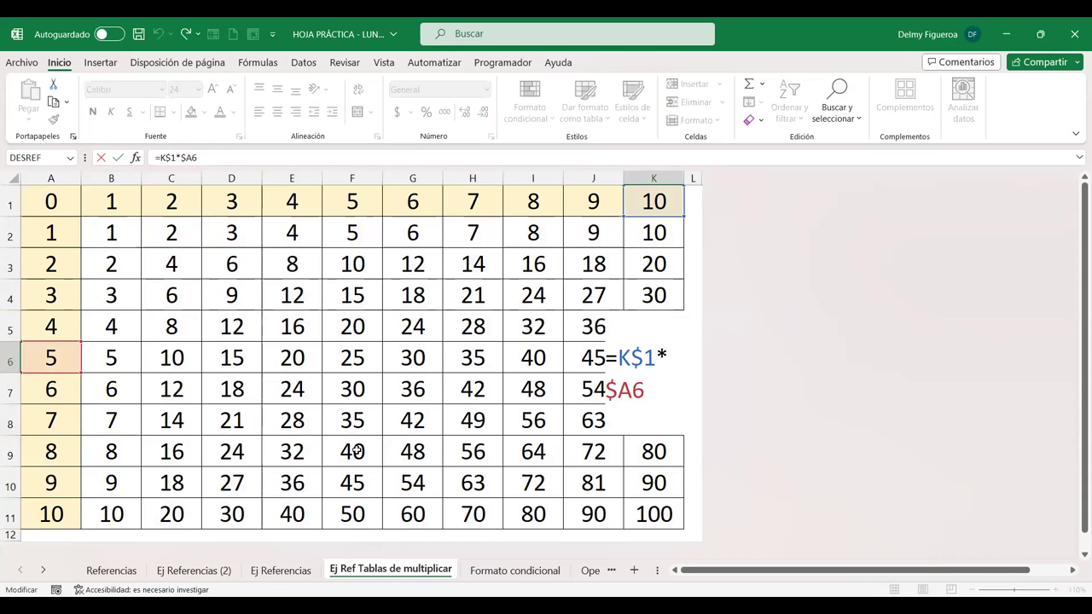
pyautogui.press('Return')
pyautogui.doubleClick(295, 478)
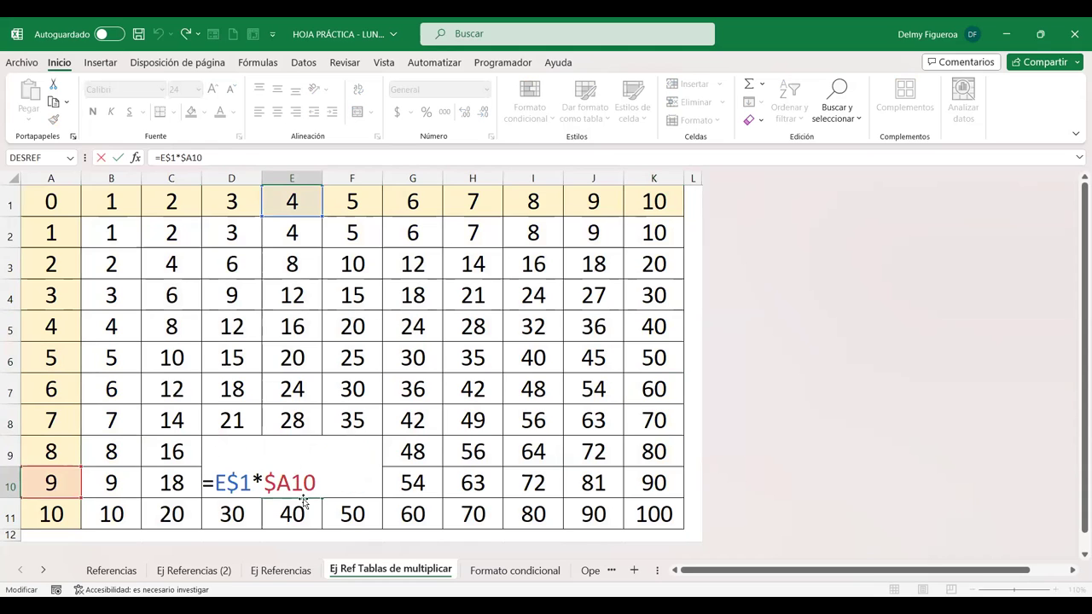
pyautogui.press('Escape')
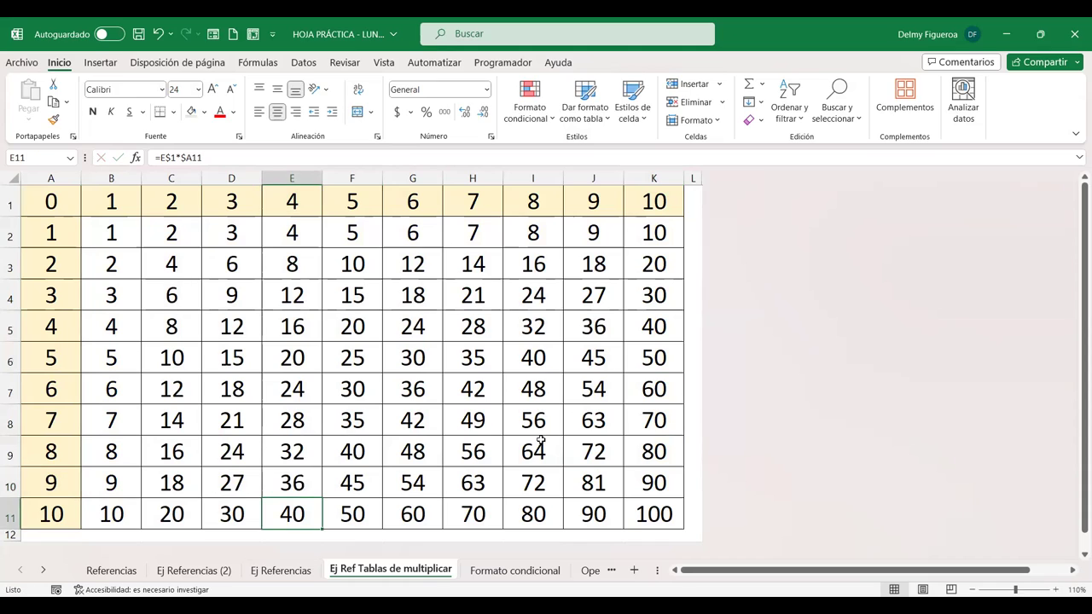
pyautogui.doubleClick(535, 448)
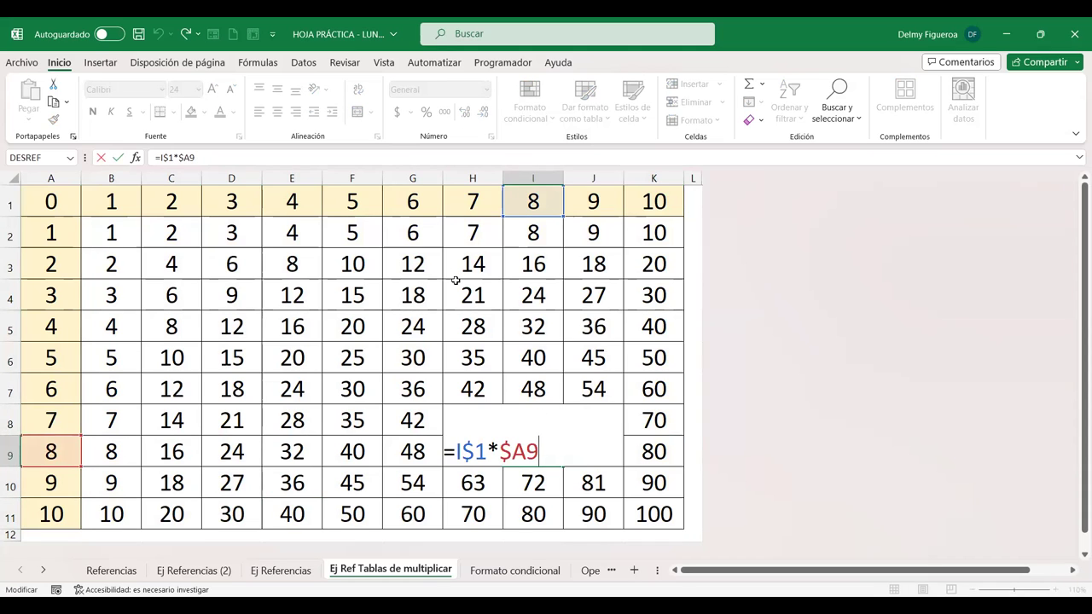
pyautogui.press('Return')
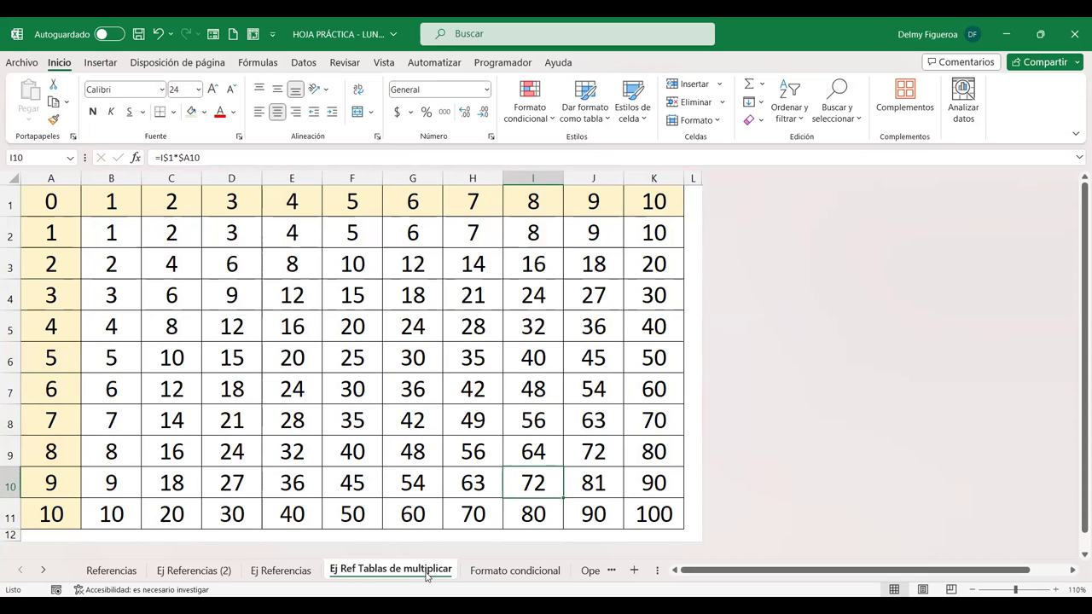
# Add a blank sheet after Ej Ref Tablas de multiplicar, and set all its cells to font size 14 at 120% zoom.
pyautogui.click(634, 569)
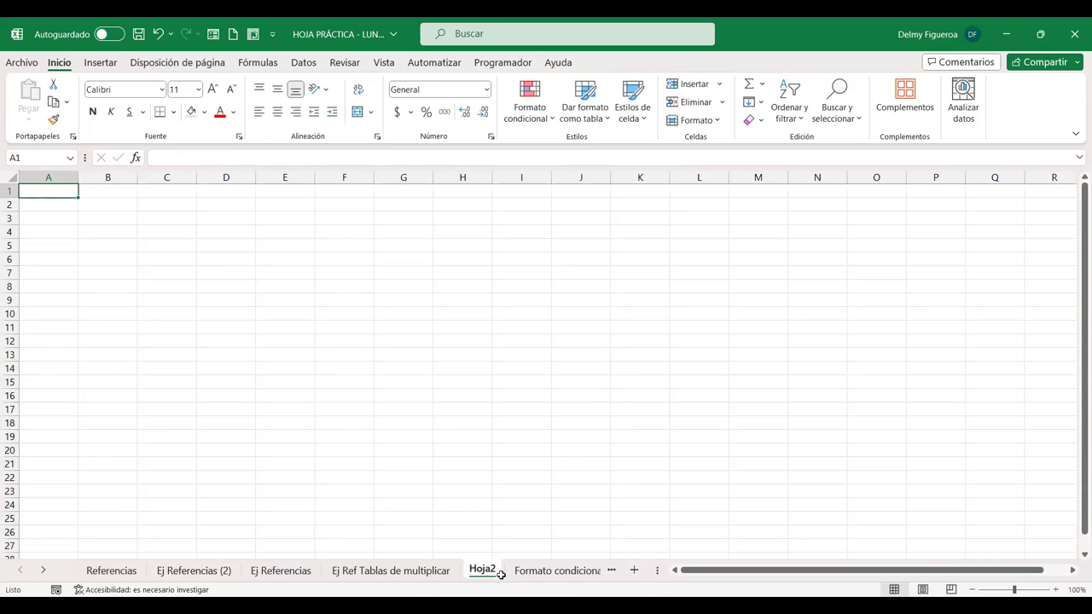
pyautogui.click(13, 176)
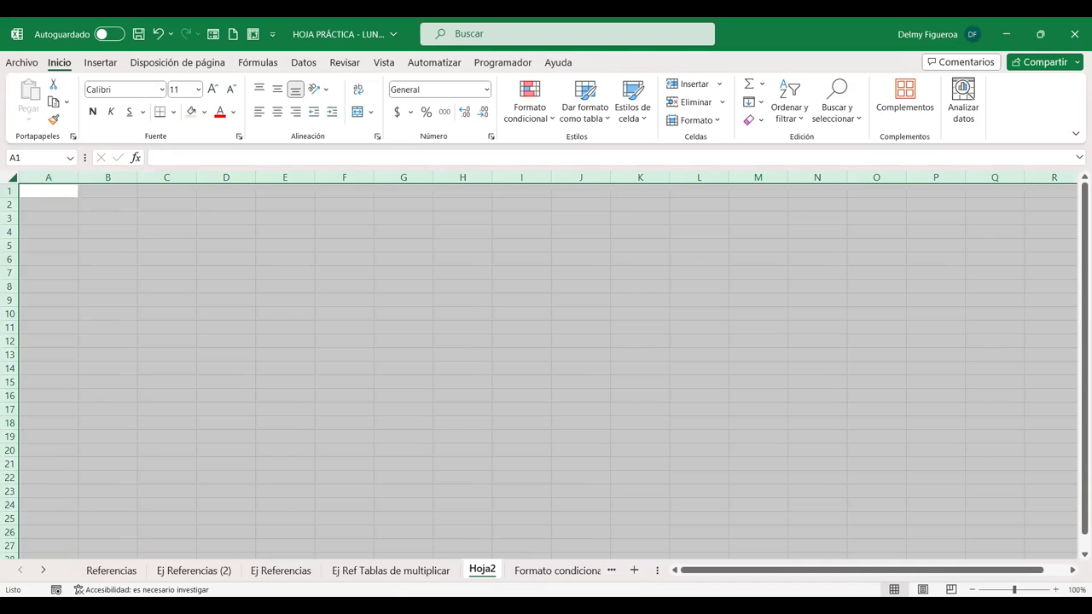
pyautogui.click(1055, 589)
pyautogui.click(1055, 589)
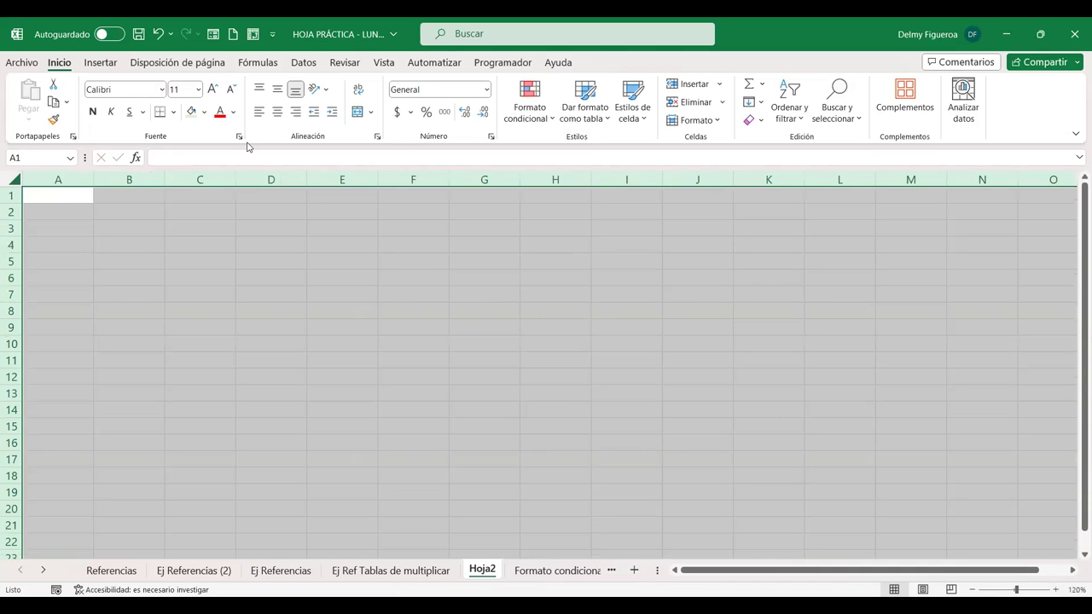
pyautogui.click(214, 90)
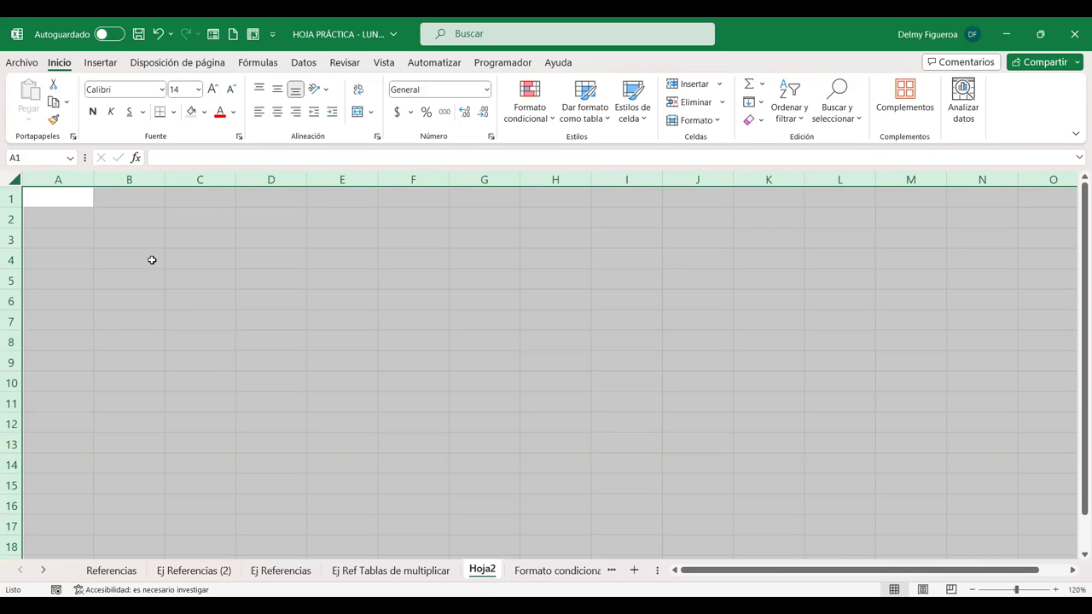
pyautogui.click(80, 200)
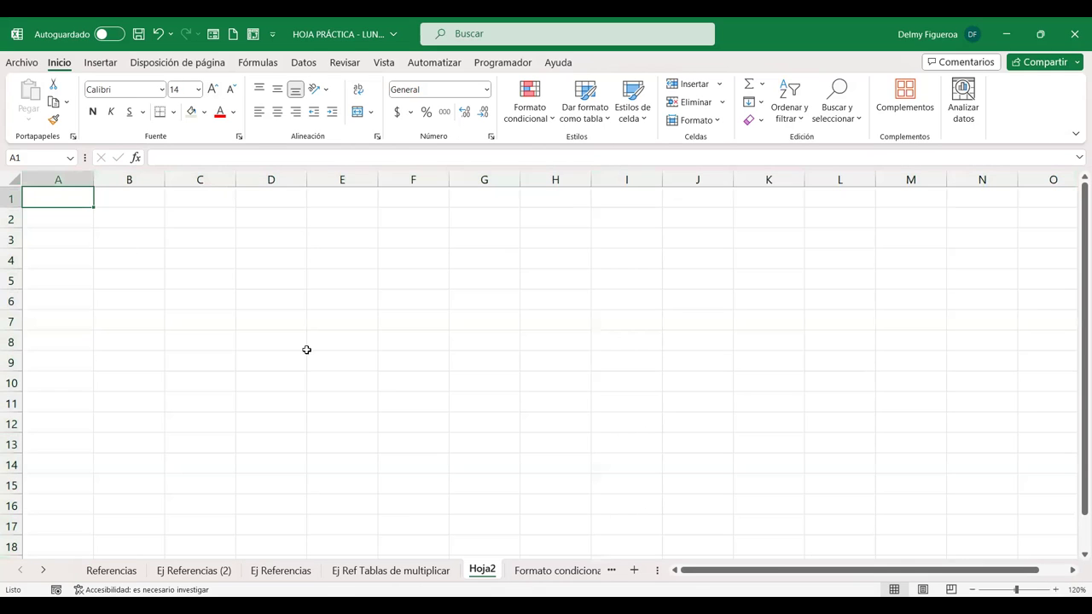
# Look back through the multiplication table and the reference exercise sheets to Referencias, and return to the new blank sheet.
pyautogui.click(440, 576)
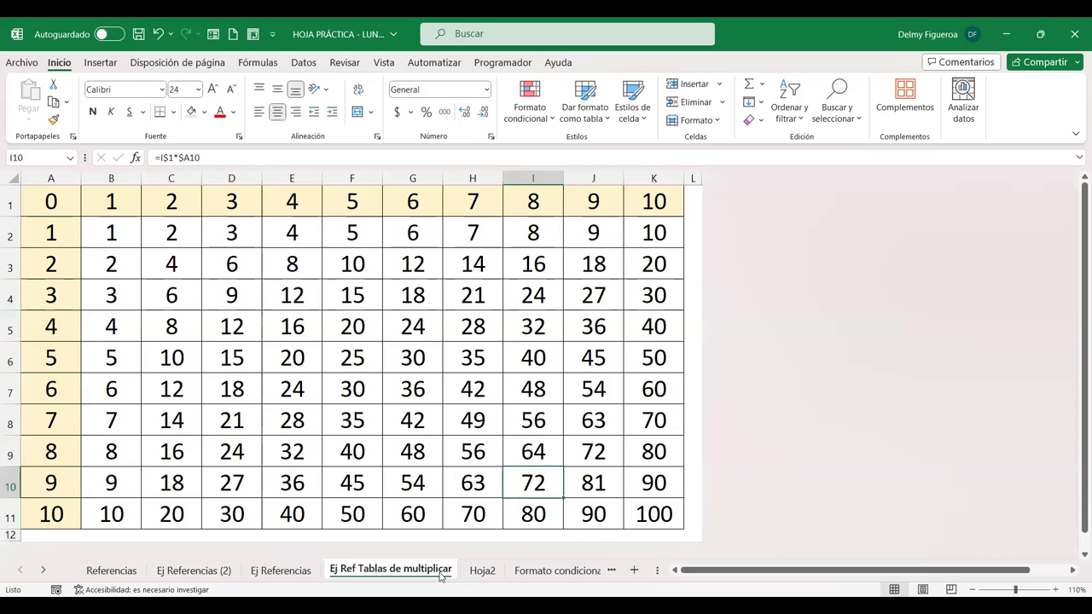
pyautogui.click(297, 570)
pyautogui.click(193, 570)
pyautogui.click(114, 570)
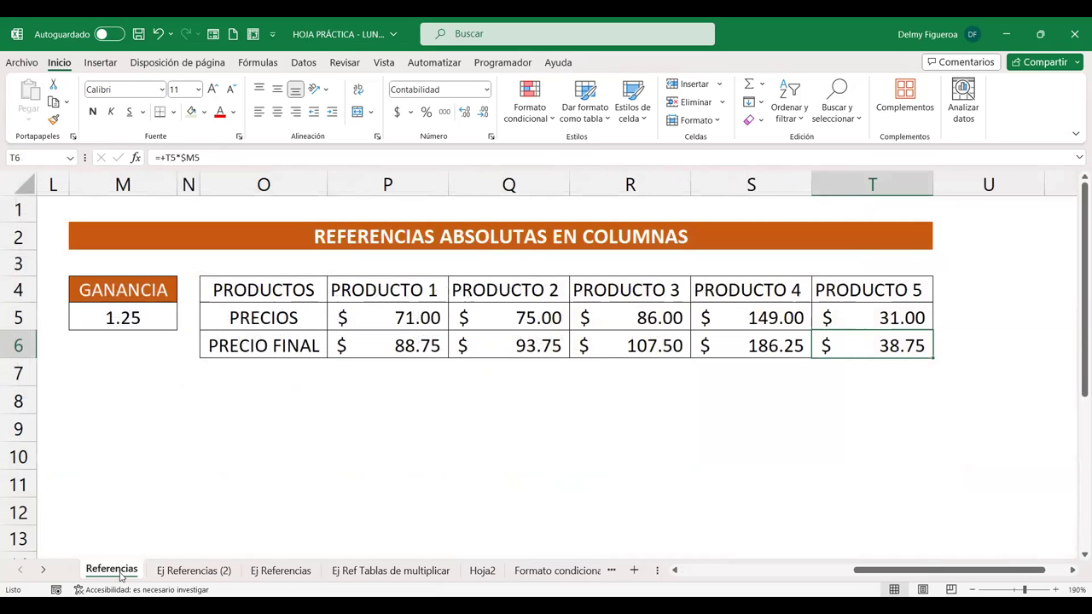
pyautogui.click(787, 572)
pyautogui.click(482, 572)
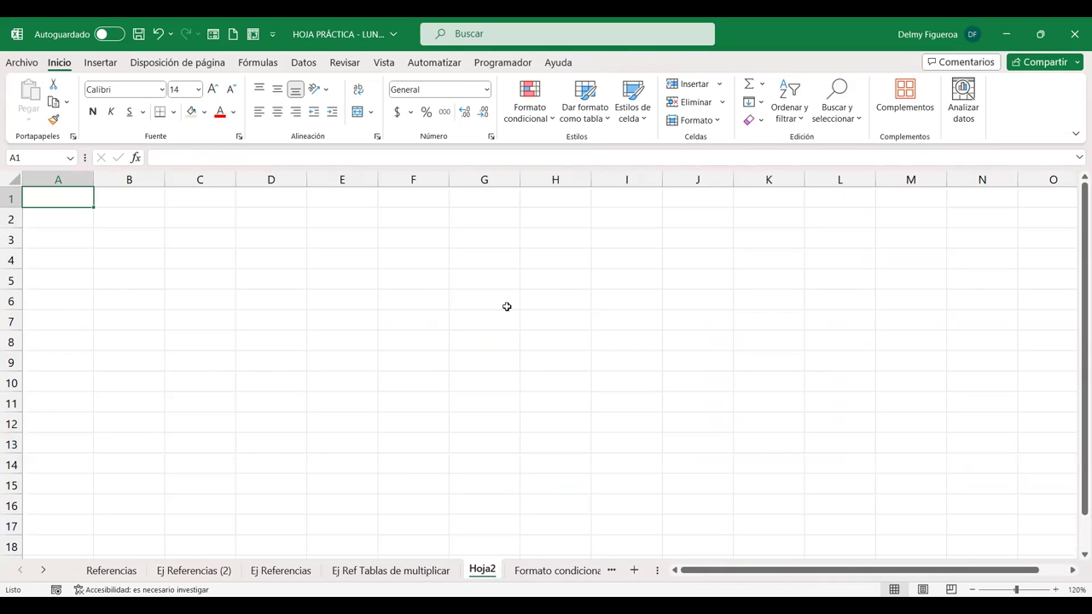
# Enter the labels Proyecciones in A1 and Porcentajes in A2.
pyautogui.write('Proyecciones')
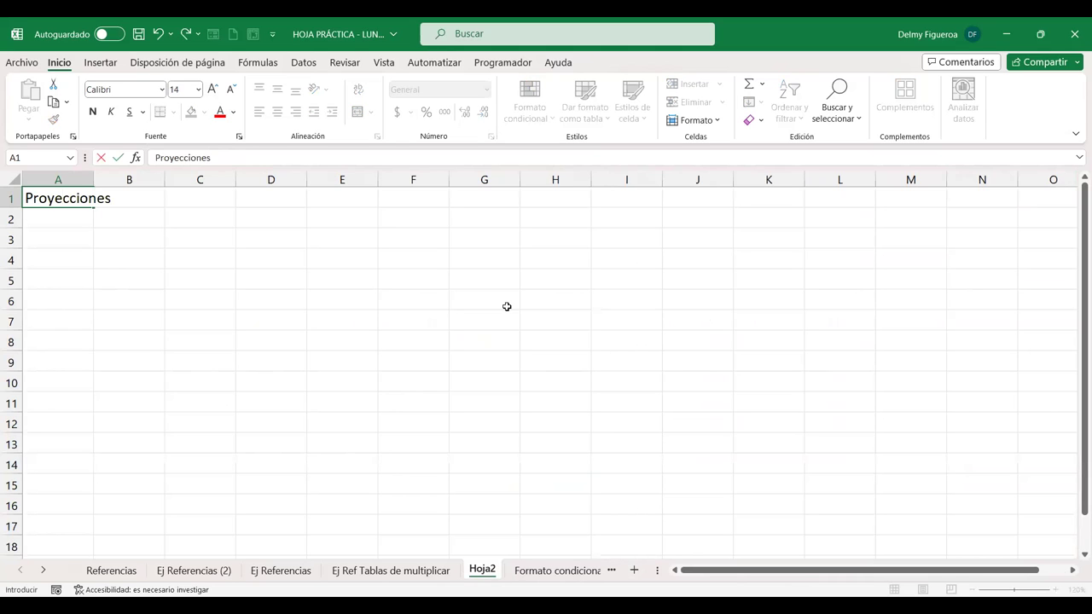
pyautogui.press('Return')
pyautogui.write('Porcentajes')
pyautogui.press('Return')
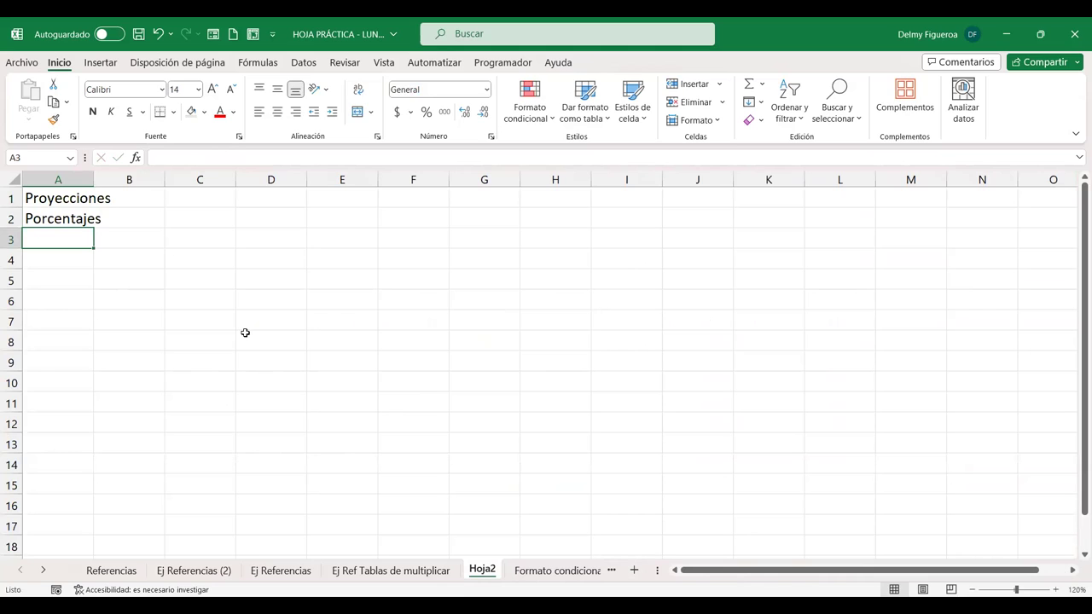
pyautogui.press('Return')
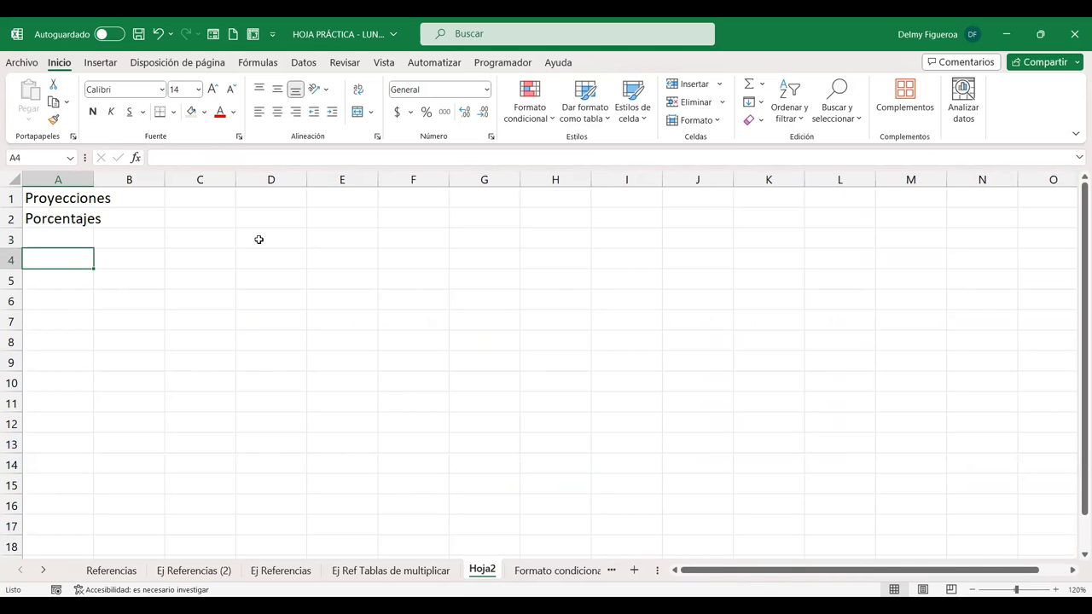
# Enter the label Ventas 2022 in A4 and fit column A's width to its contents.
pyautogui.write('Ventas')
pyautogui.press('Tab')
pyautogui.press('Left')
pyautogui.press('F2')
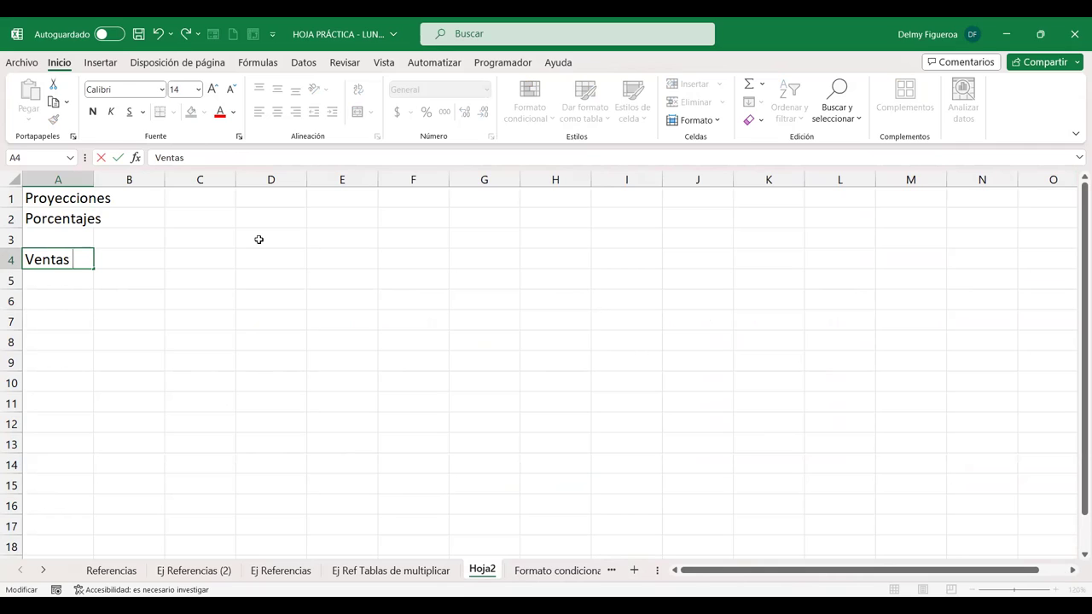
pyautogui.write('2022')
pyautogui.press('Return')
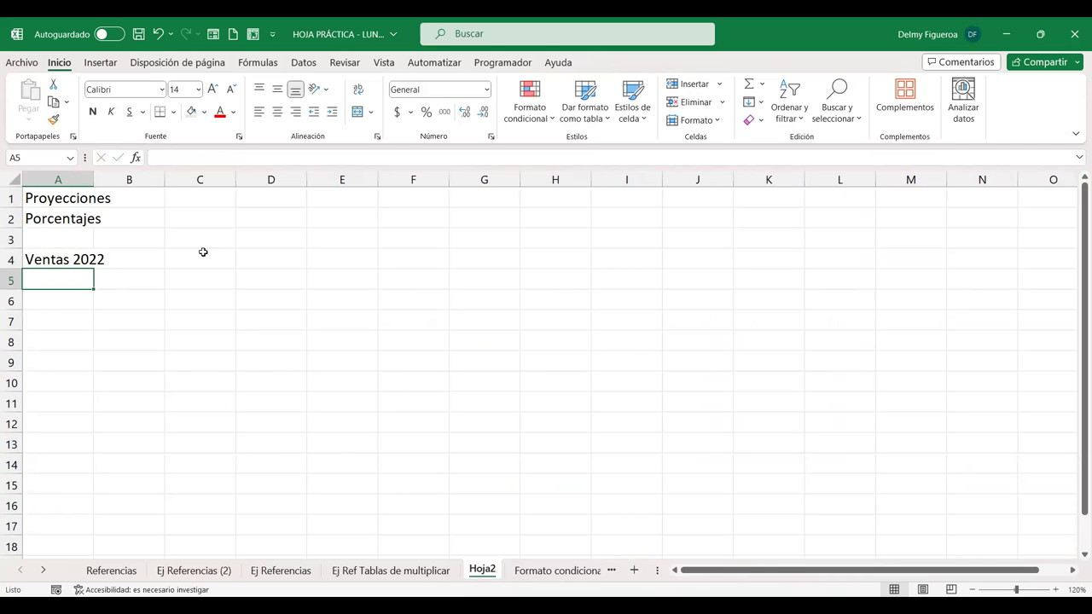
pyautogui.doubleClick(94, 174)
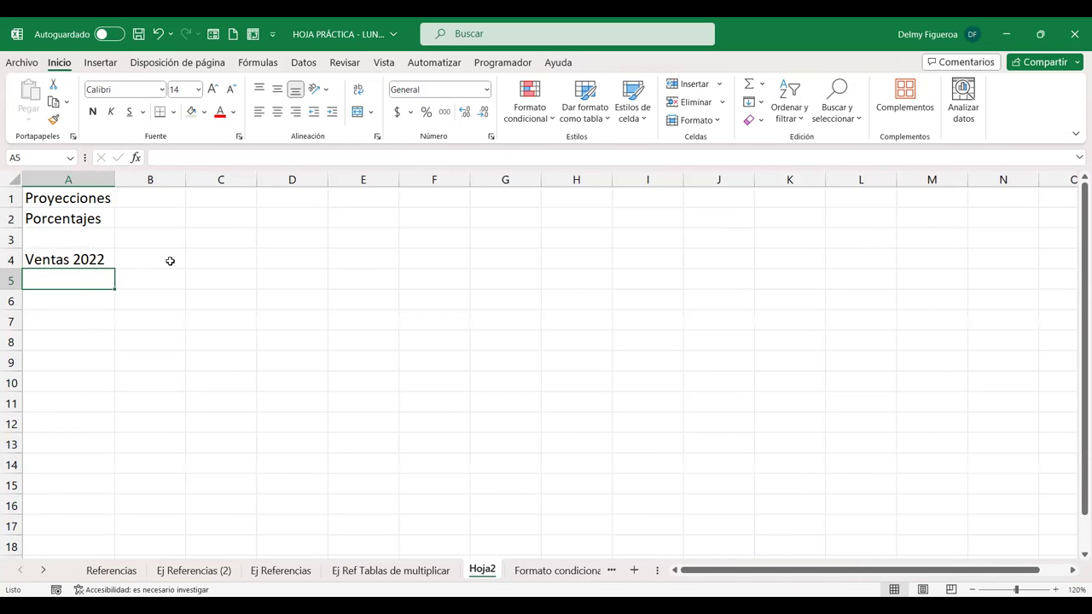
# Enter the month heading Ene in B4, beside the Ventas 2022 label.
pyautogui.click(171, 259)
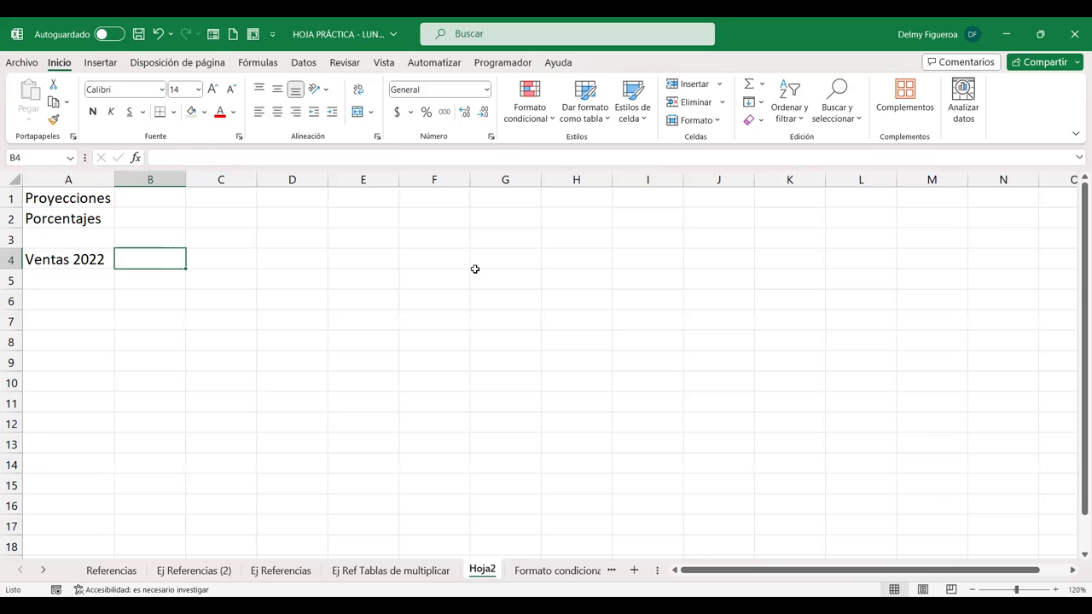
pyautogui.write('Ene')
pyautogui.press('Tab')
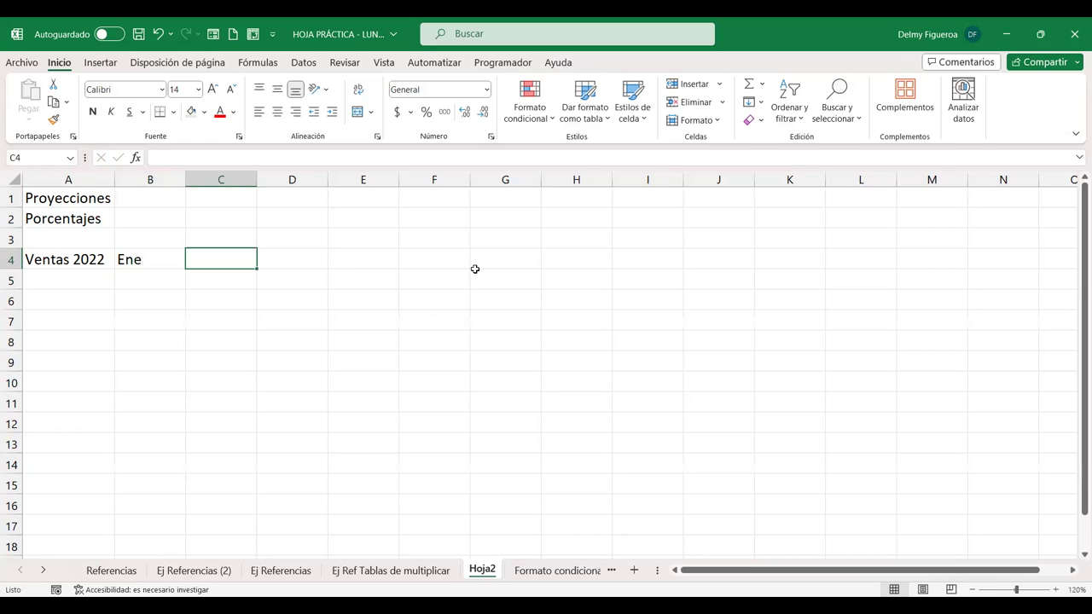
# Change the month heading in B4 to Enero.
pyautogui.click(157, 259)
pyautogui.doubleClick(157, 259)
pyautogui.write('ro')
pyautogui.press('Tab')
# Fill the month series from Enero across row 4 through Diciembre in M4, and fit column L's width to its contents.
pyautogui.click(162, 264)
pyautogui.moveTo(186, 270); pyautogui.dragTo(296, 274)
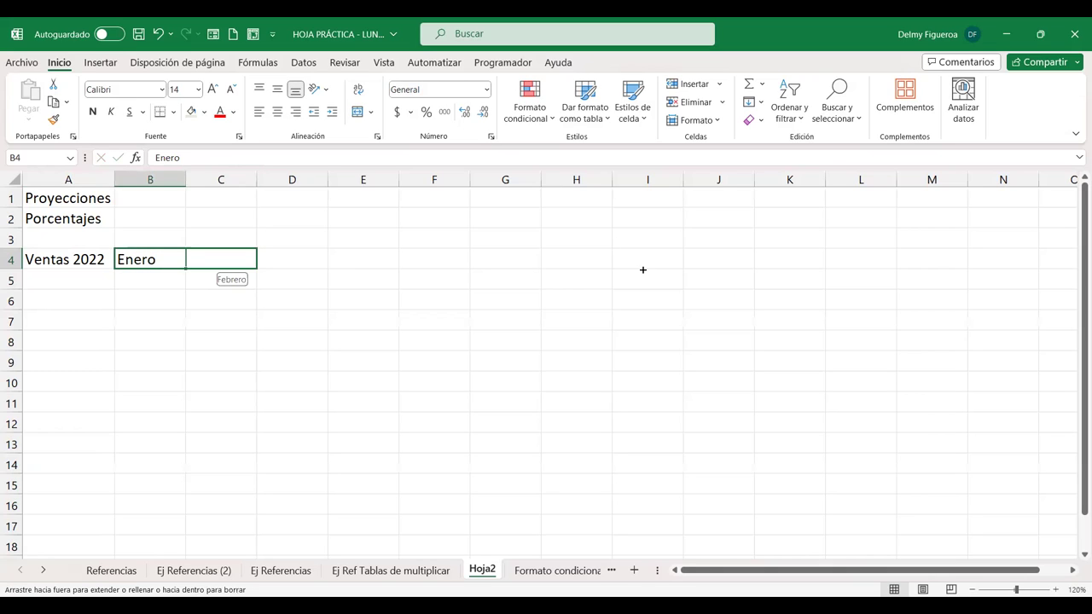
pyautogui.moveTo(880, 269); pyautogui.dragTo(941, 271)
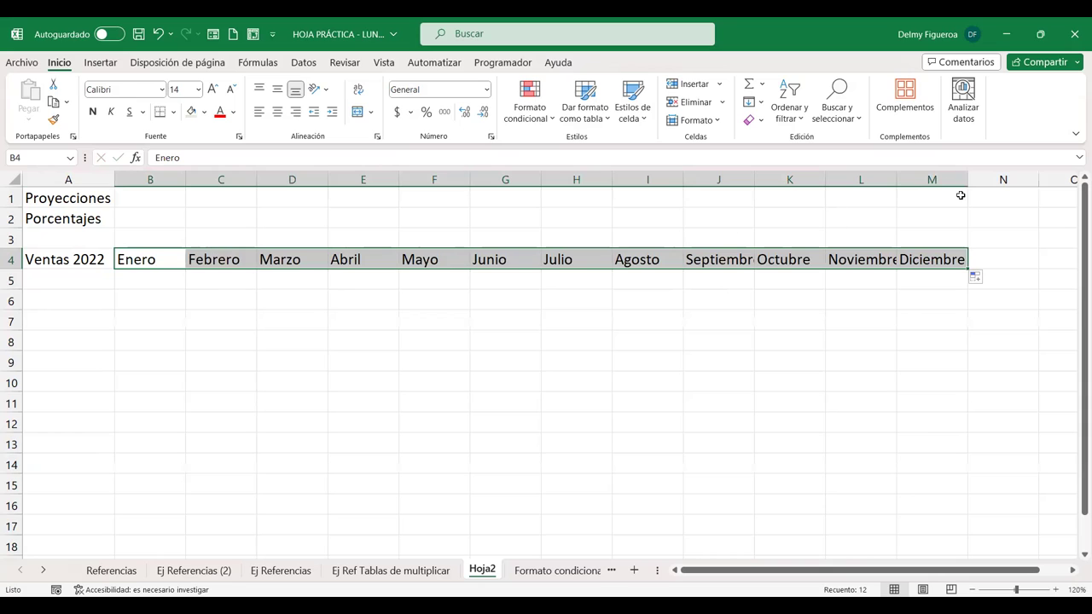
pyautogui.doubleClick(897, 179)
# Enter 10000 in A5, below the Ventas 2022 label.
pyautogui.click(68, 279)
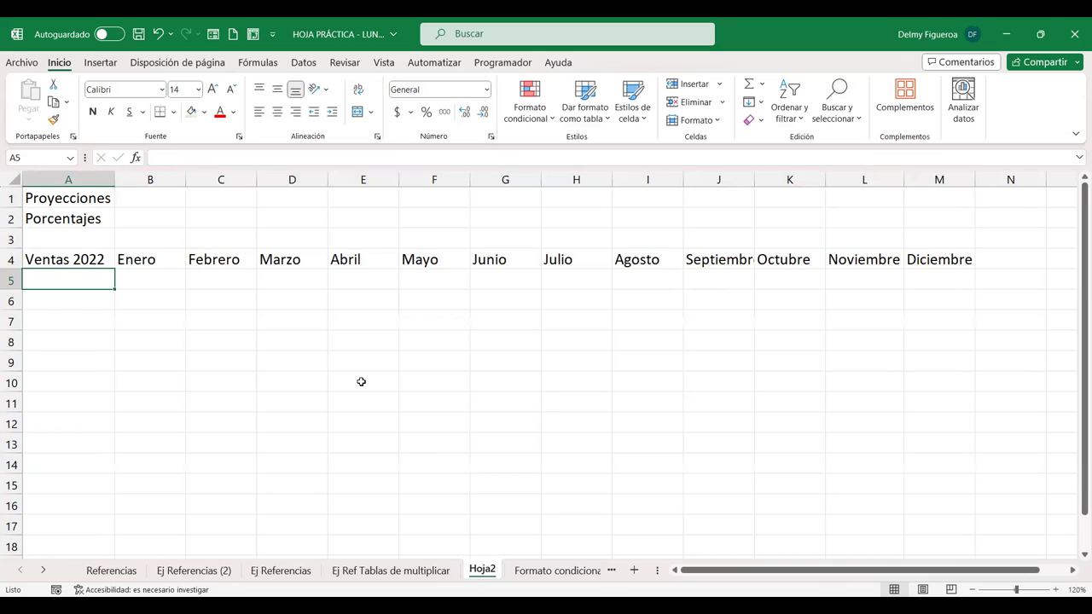
pyautogui.write('10000')
pyautogui.hotkey('ctrl', 'Return')
# Format the amount in A5 as Contabilidad with the $ symbol and 2 decimal places.
pyautogui.click(398, 114)
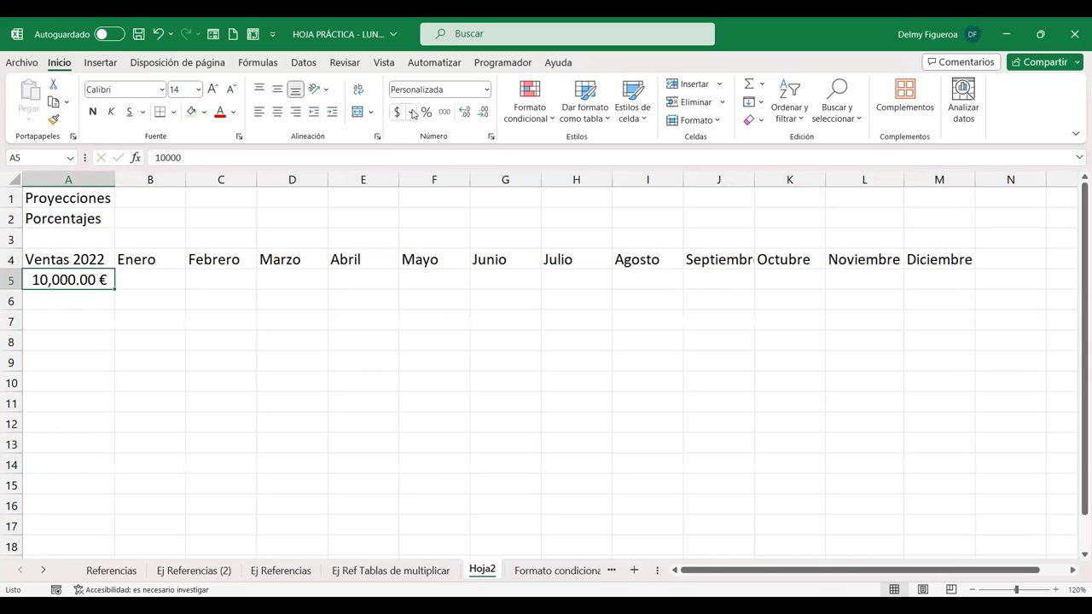
pyautogui.click(409, 114)
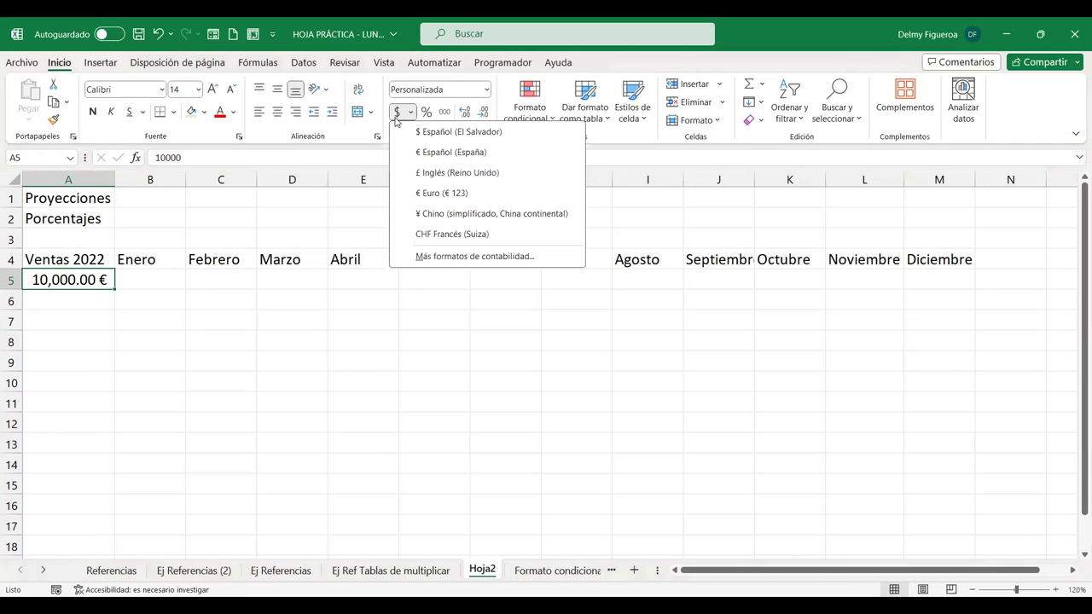
pyautogui.click(397, 114)
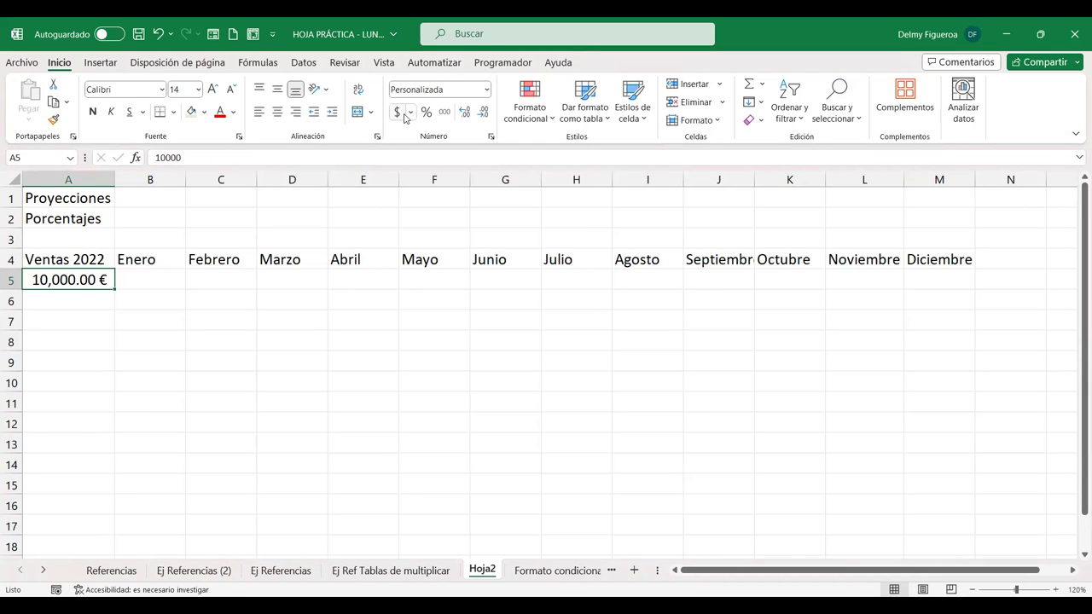
pyautogui.click(410, 113)
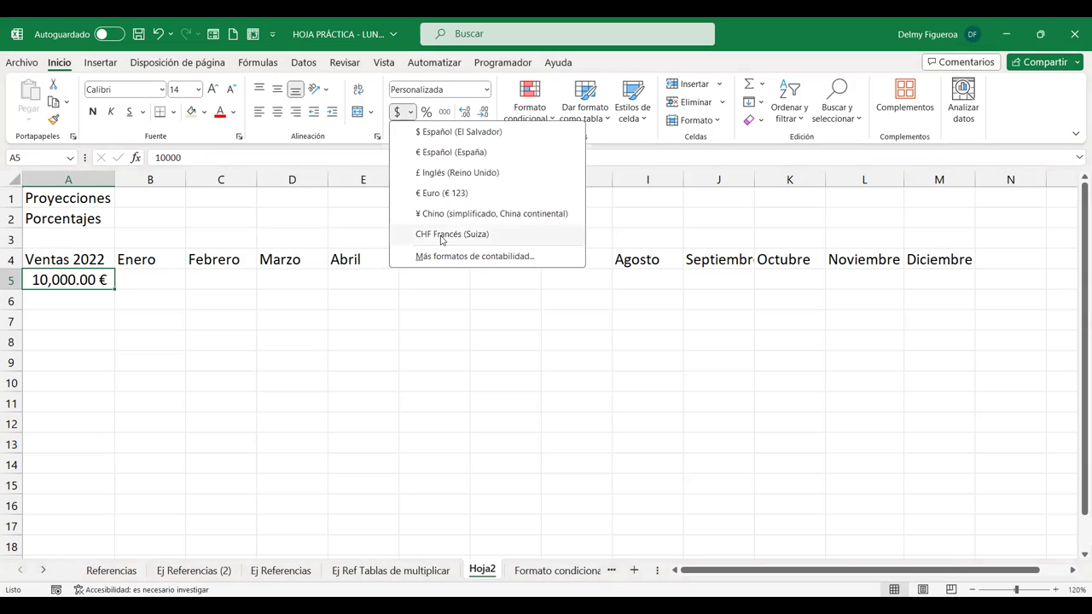
pyautogui.click(692, 327)
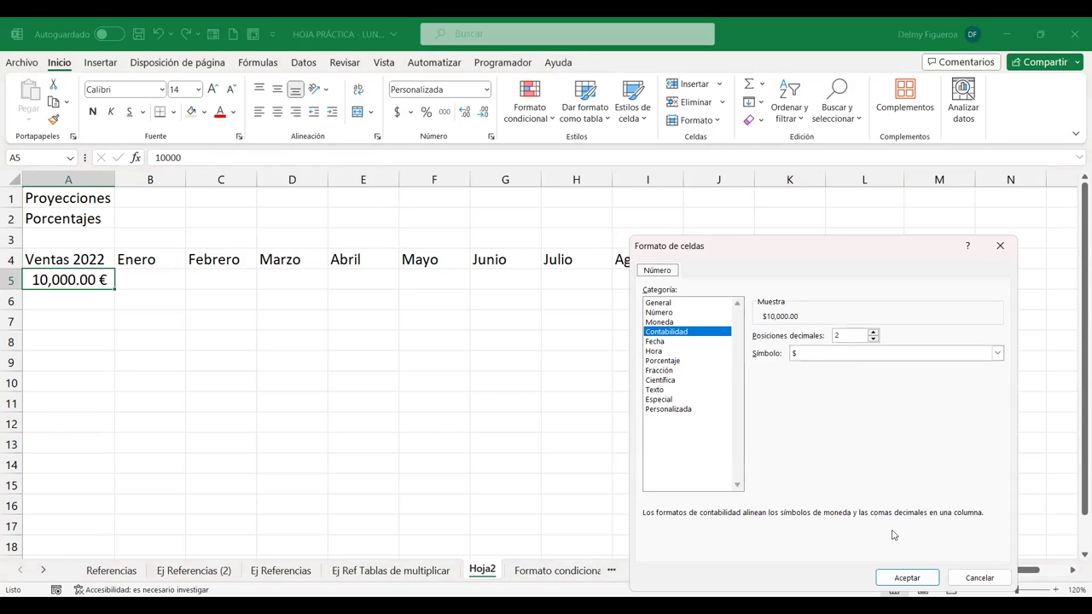
pyautogui.click(915, 580)
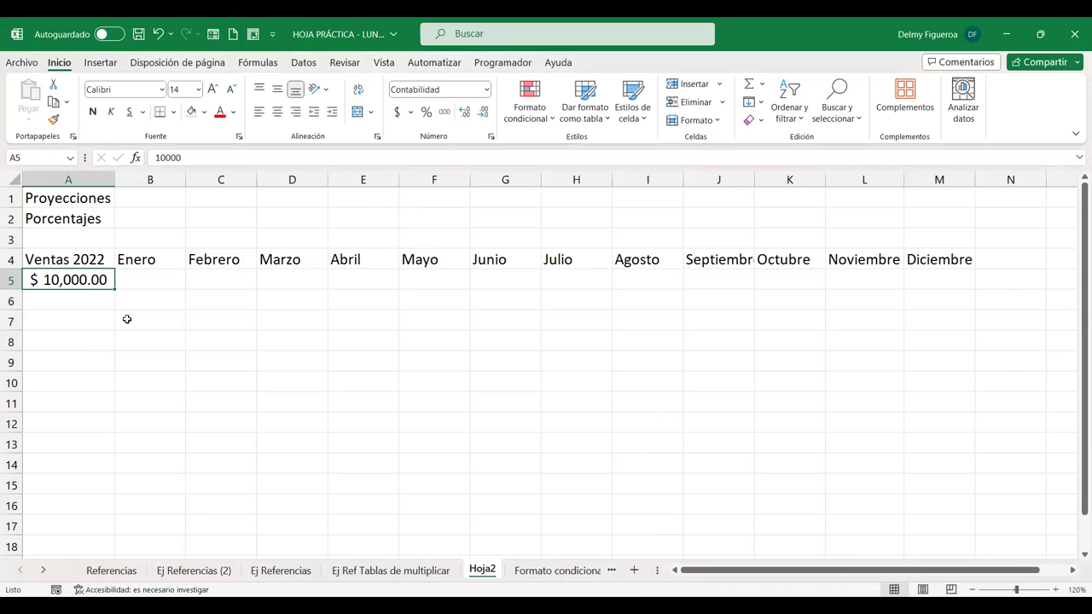
# Move the sales amount from A5 to A6.
pyautogui.hotkey('ctrl', 'x')
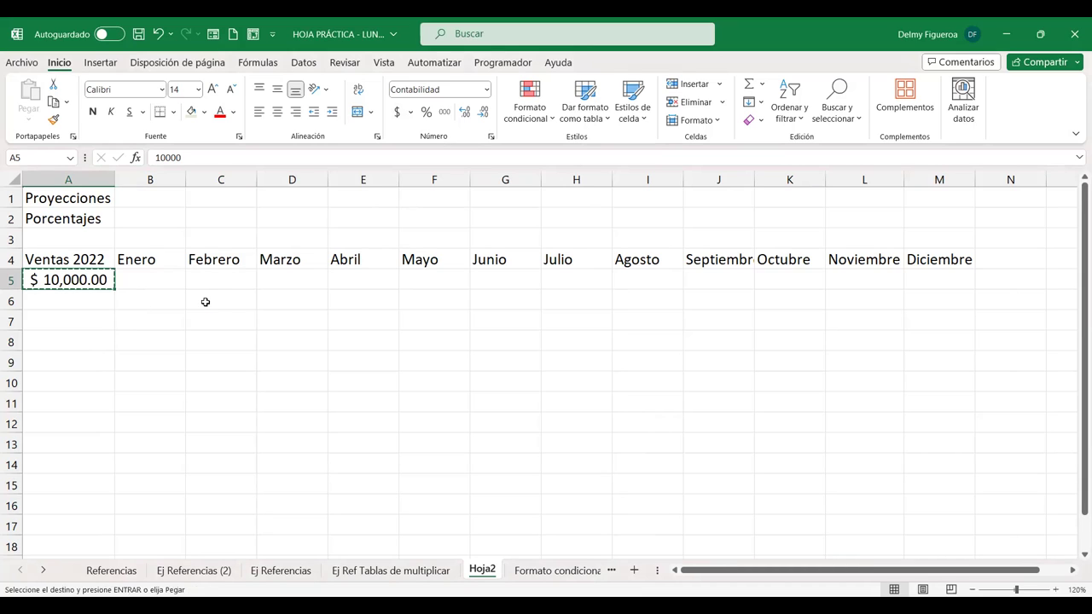
pyautogui.press('Down')
pyautogui.hotkey('ctrl', 'v')
# Enter the formula +ALEATORIO.ENTRE(1.2;5) in B5, under Enero.
pyautogui.press('Up')
pyautogui.press('Up')
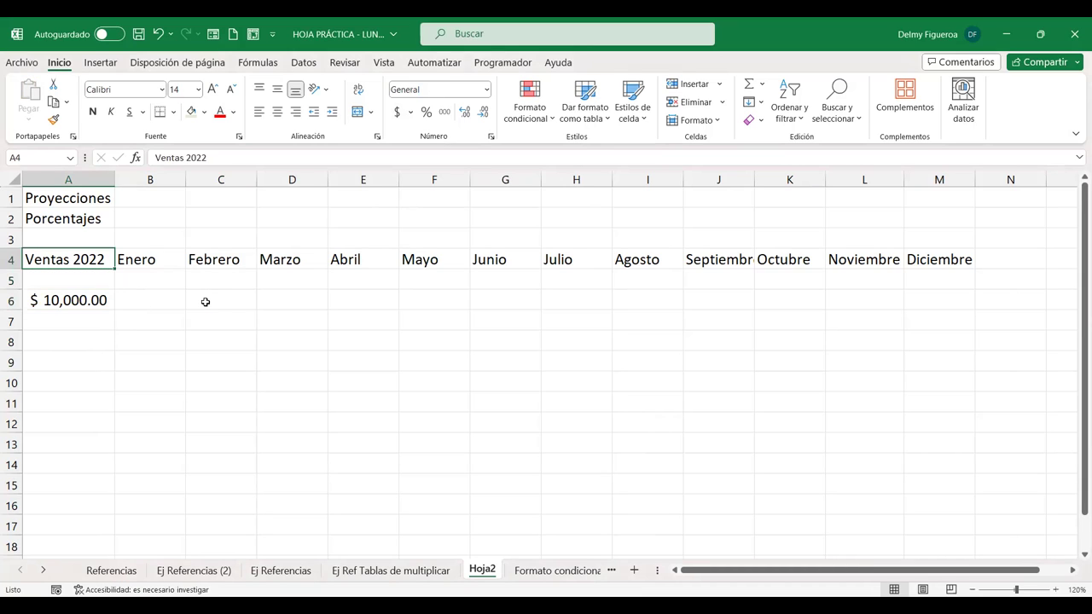
pyautogui.press('Right')
pyautogui.press('Down')
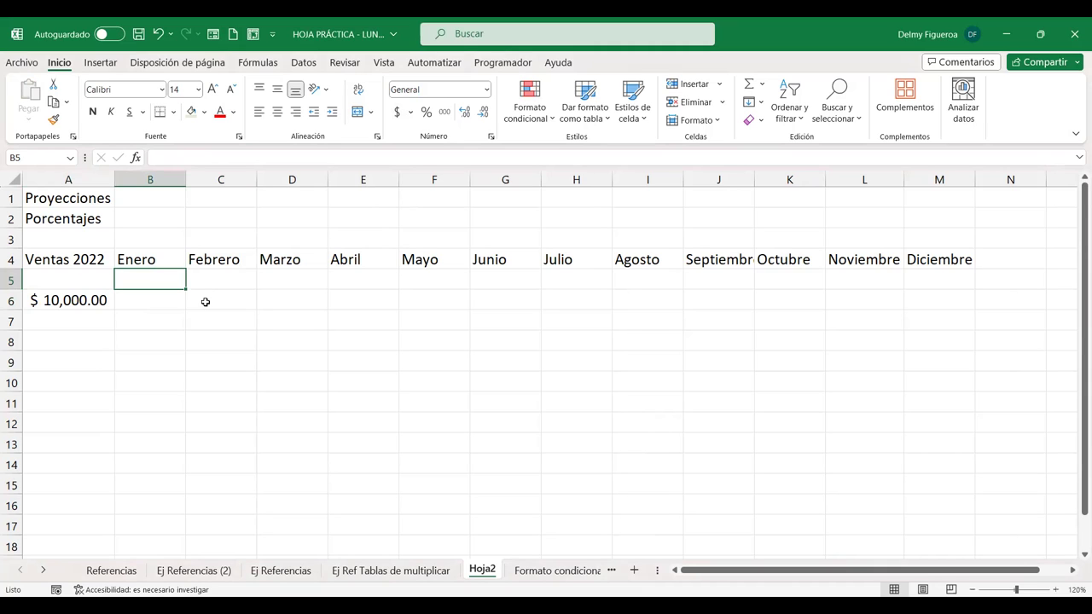
pyautogui.write('+')
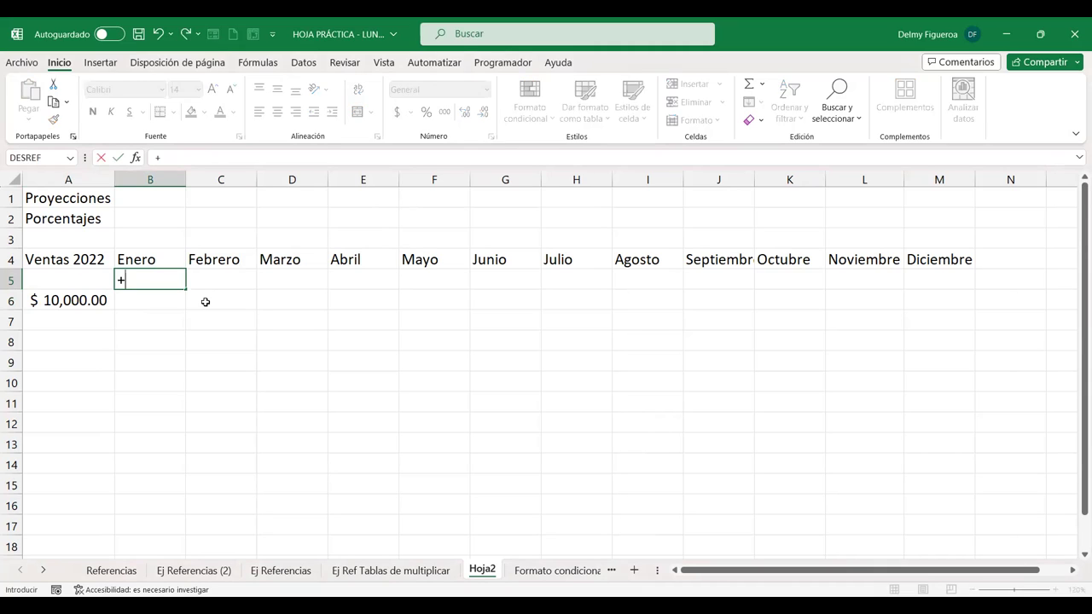
pyautogui.write('ale')
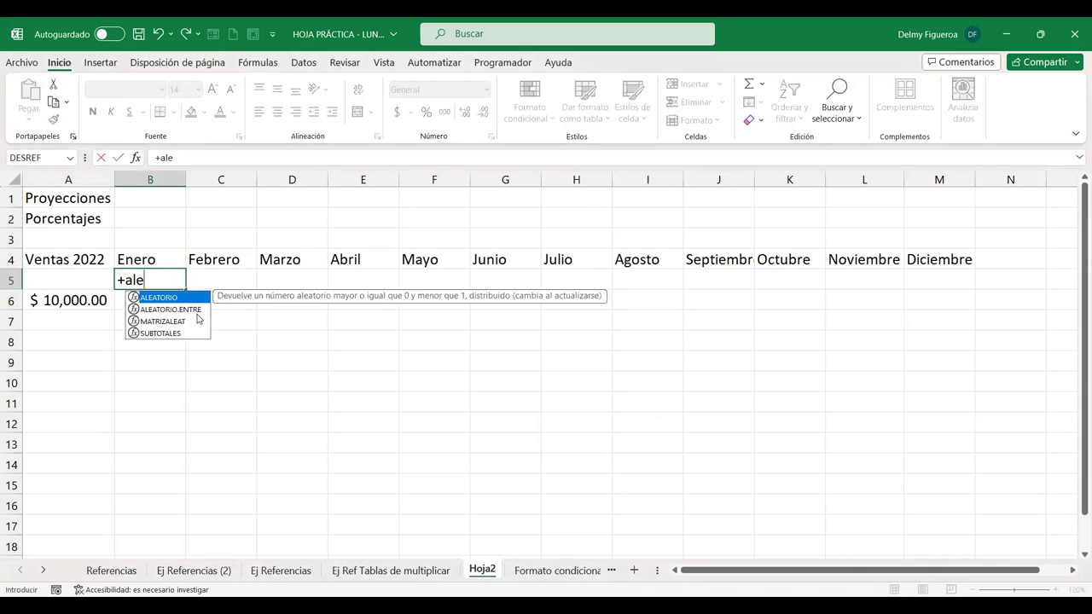
pyautogui.doubleClick(197, 310)
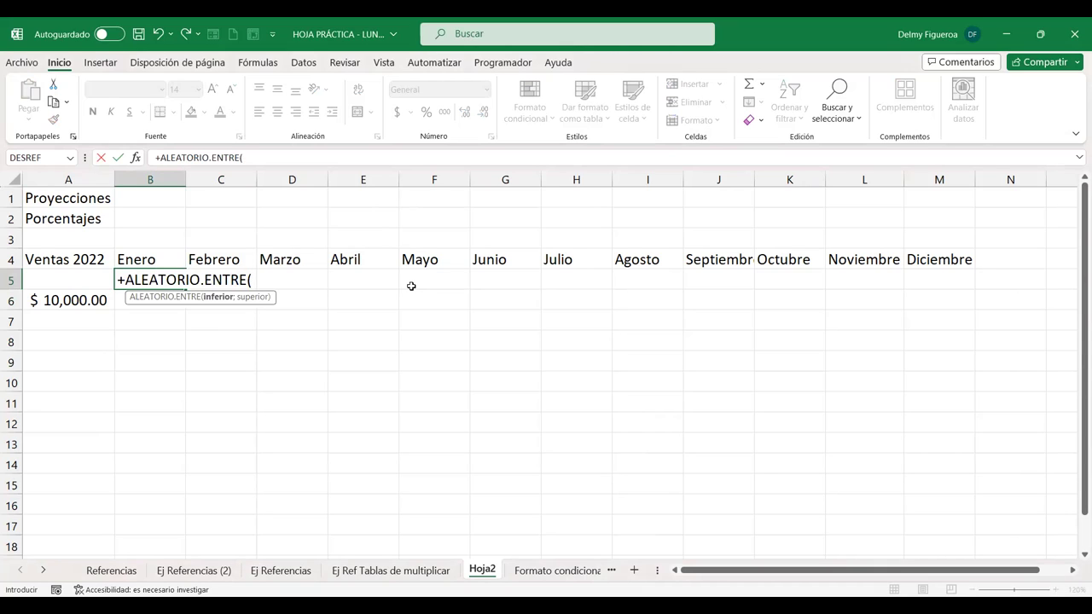
pyautogui.write('1.2;5)')
pyautogui.press('Return')
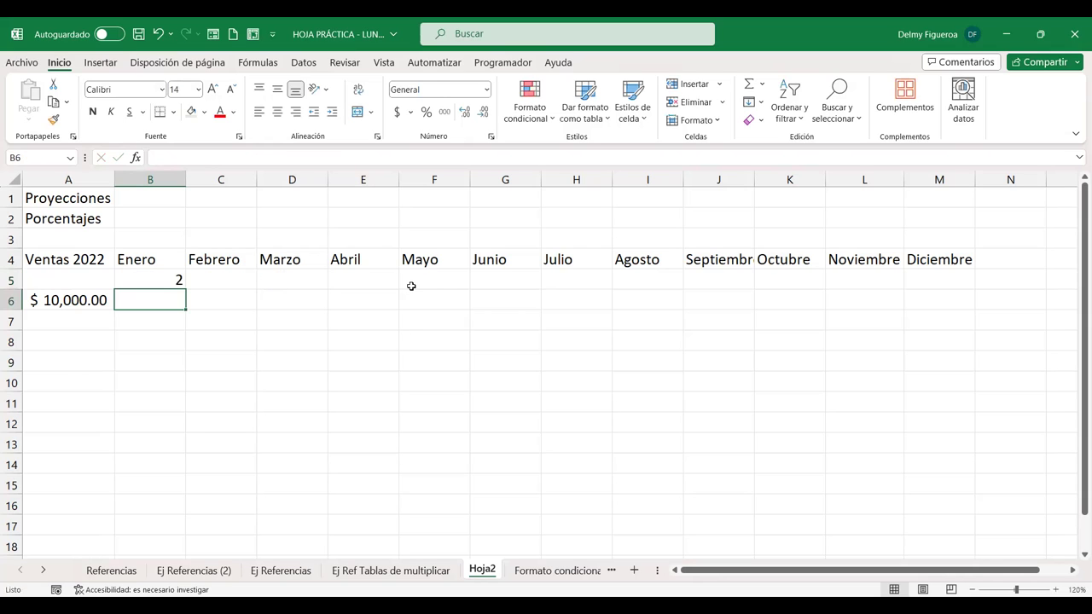
# Copy the ALEATORIO.ENTRE formula from B5 across C5:M5, Febrero through Diciembre.
pyautogui.press('Up')
pyautogui.hotkey('ctrl', 'c')
pyautogui.press('Right')
pyautogui.hotkey('shift', 'Right')
pyautogui.hotkey('shift', 'Right')
pyautogui.hotkey('shift', 'Right')
pyautogui.hotkey('shift', 'Right')
pyautogui.hotkey('shift', 'Right')
pyautogui.hotkey('shift', 'Right')
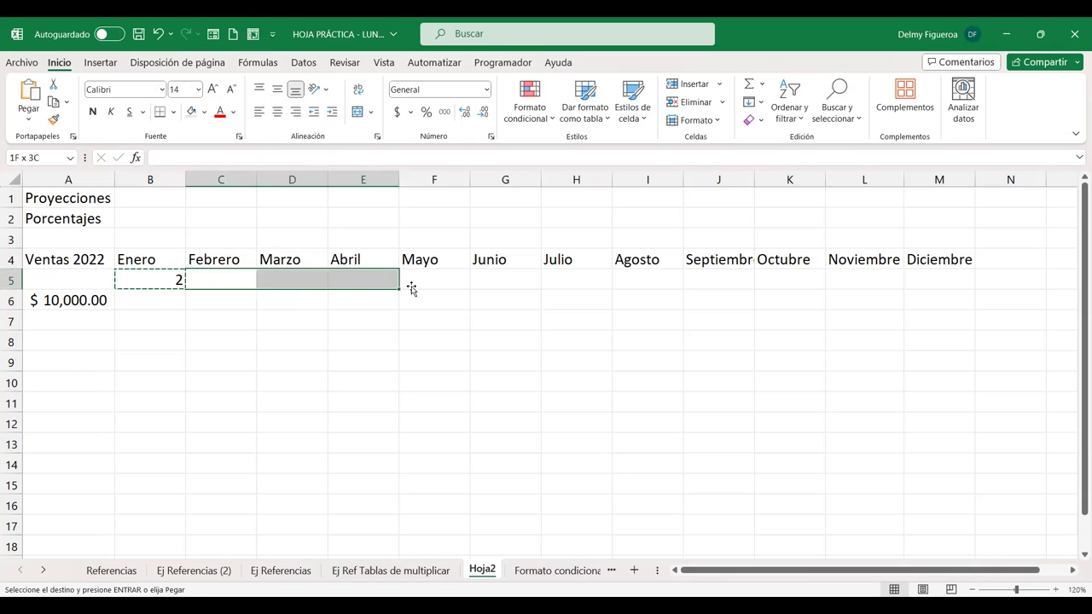
pyautogui.hotkey('shift', 'Right')
pyautogui.hotkey('shift', 'Right')
pyautogui.hotkey('shift', 'Right')
pyautogui.hotkey('shift', 'Right')
pyautogui.press('Return')
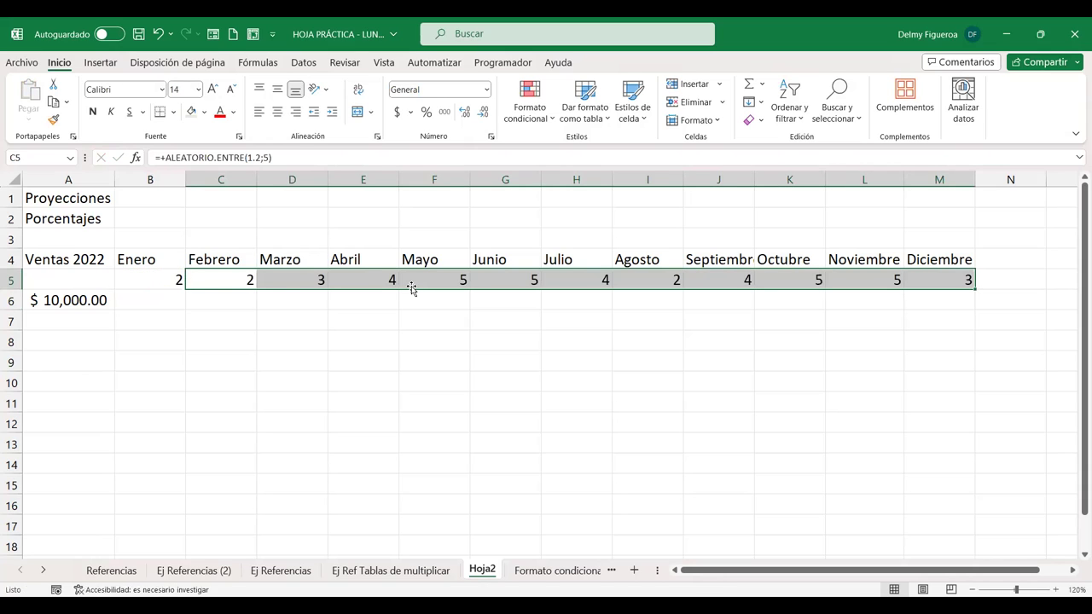
# Show the random values in B5:M5 with one decimal place.
pyautogui.moveTo(166, 279); pyautogui.dragTo(965, 281)
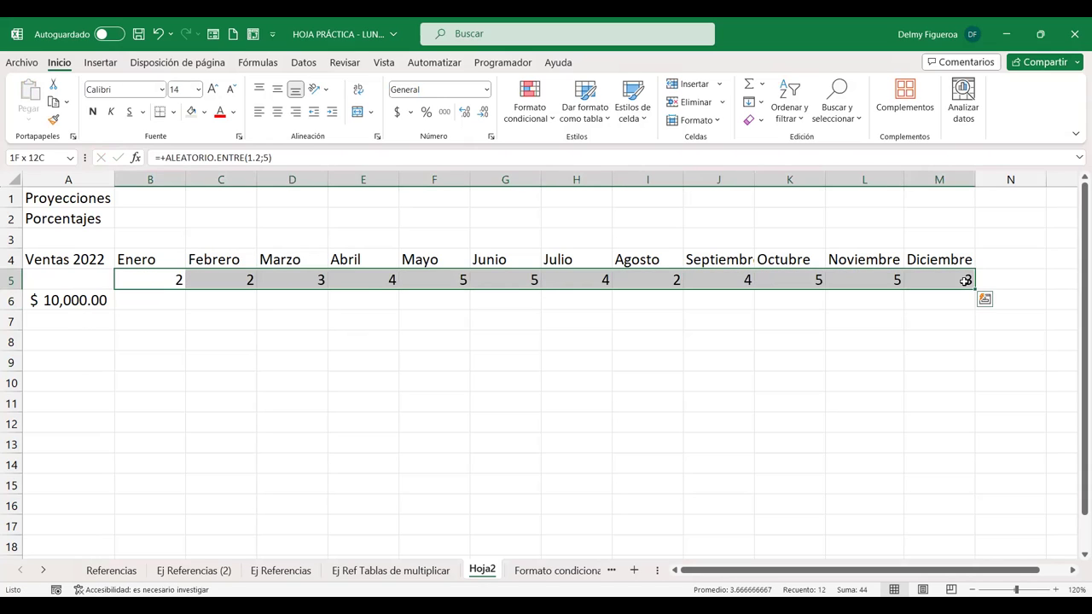
pyautogui.click(462, 117)
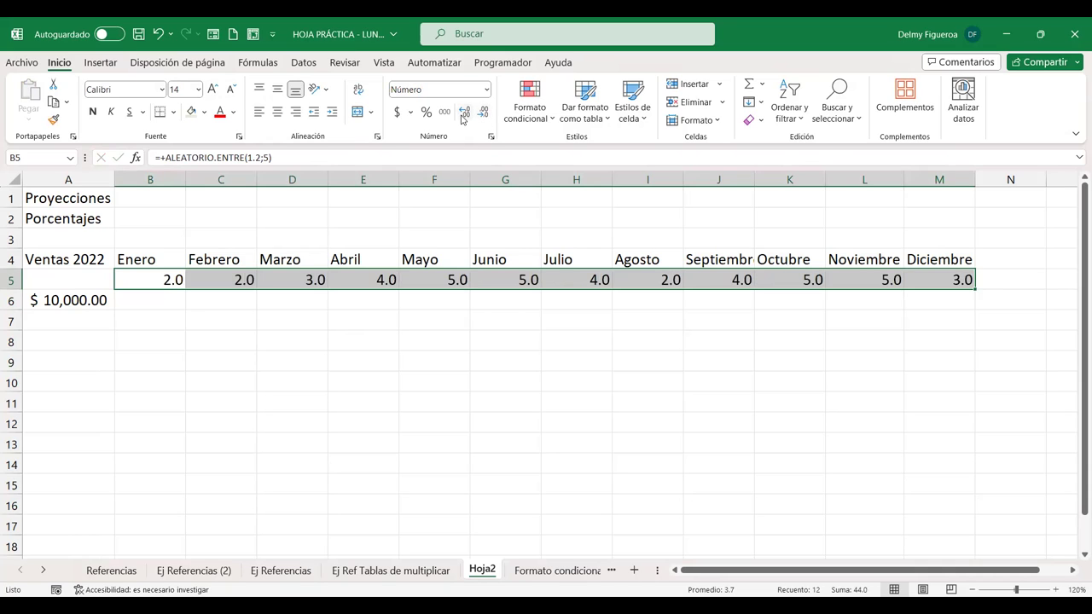
pyautogui.click(168, 279)
pyautogui.press('F2')
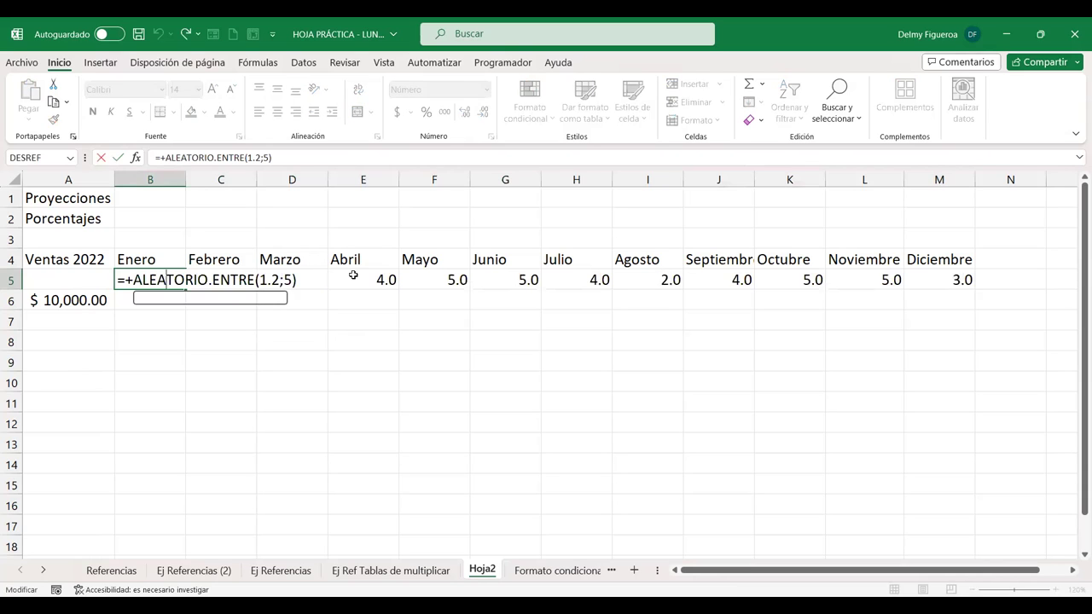
pyautogui.hotkey('ctrl', 'Return')
pyautogui.press('F2')
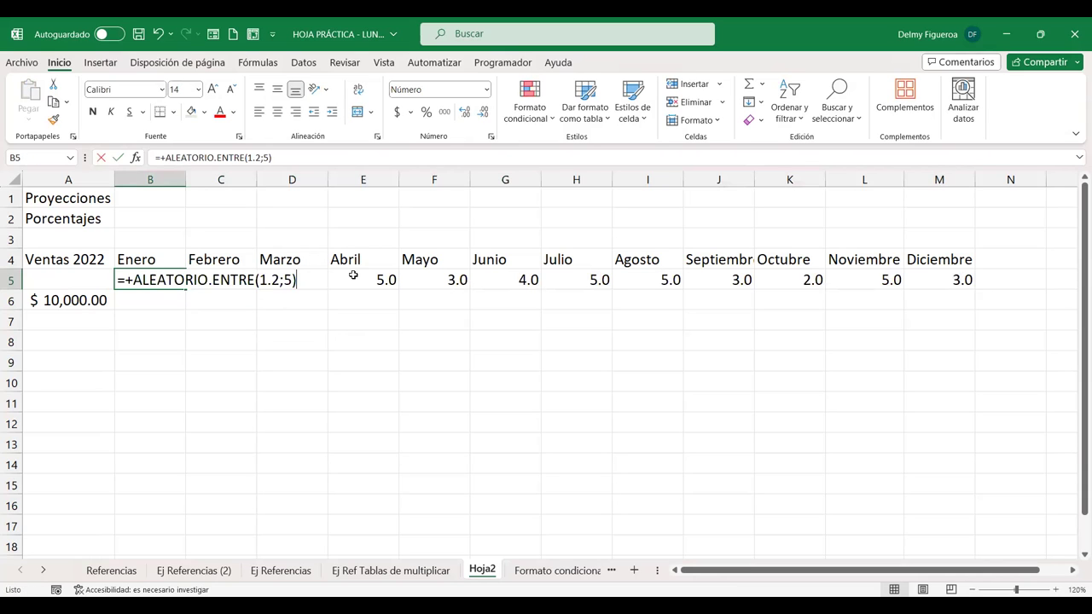
pyautogui.press('Escape')
# Replace the formula in B5 with +ALEATORIO()*5, accepting the proposed correction of the missing multiplication sign.
pyautogui.write('+ale')
pyautogui.doubleClick(169, 302)
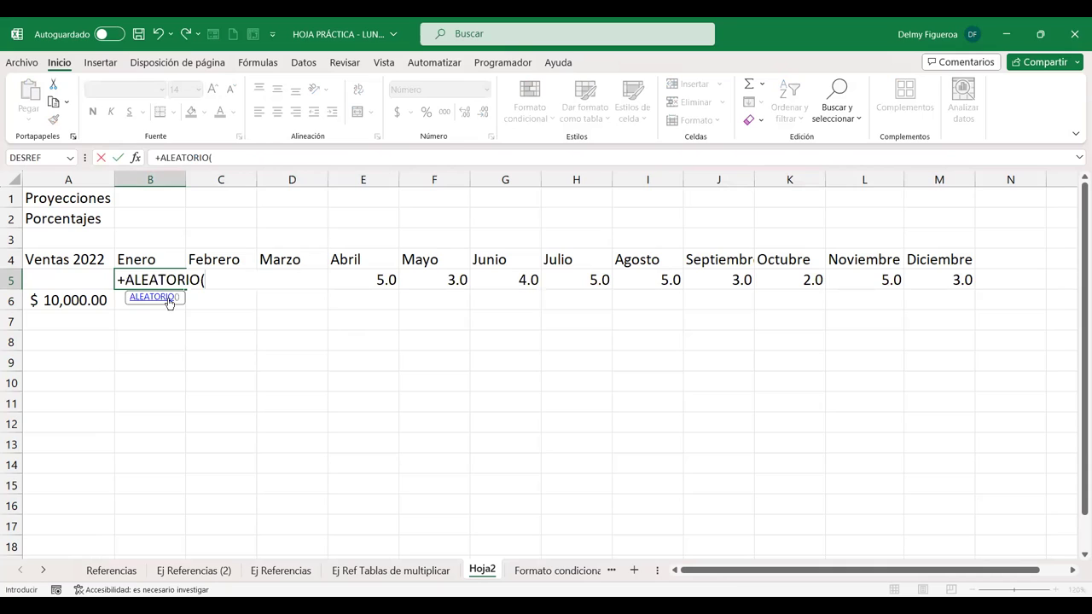
pyautogui.write(')')
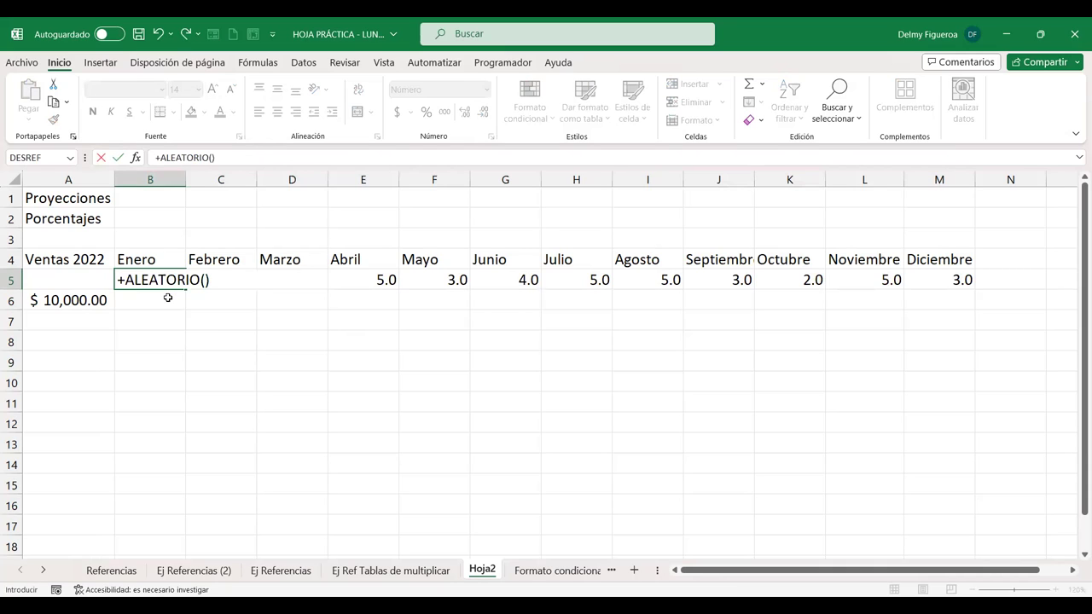
pyautogui.write('5')
pyautogui.press('Return')
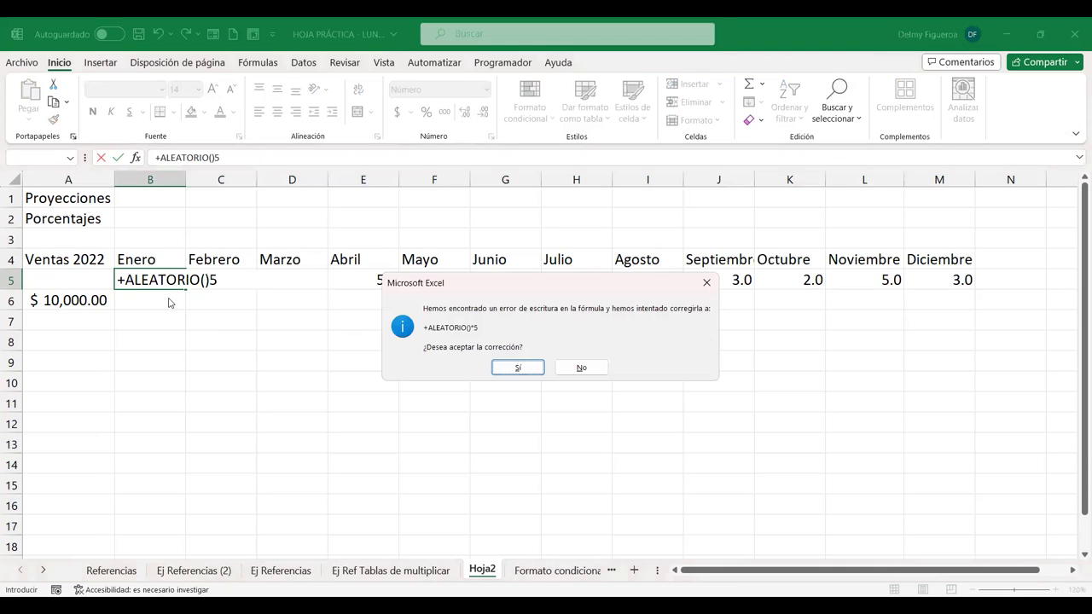
pyautogui.press('Return')
# Copy the ALEATORIO()*5 formula from B5 across C5:M5, replacing the previous formulas.
pyautogui.press('Up')
pyautogui.hotkey('ctrl', 'c')
pyautogui.press('Right')
pyautogui.hotkey('shift', 'Right')
pyautogui.hotkey('shift', 'Right')
pyautogui.hotkey('shift', 'Right')
pyautogui.hotkey('shift', 'Right')
pyautogui.hotkey('shift', 'Right')
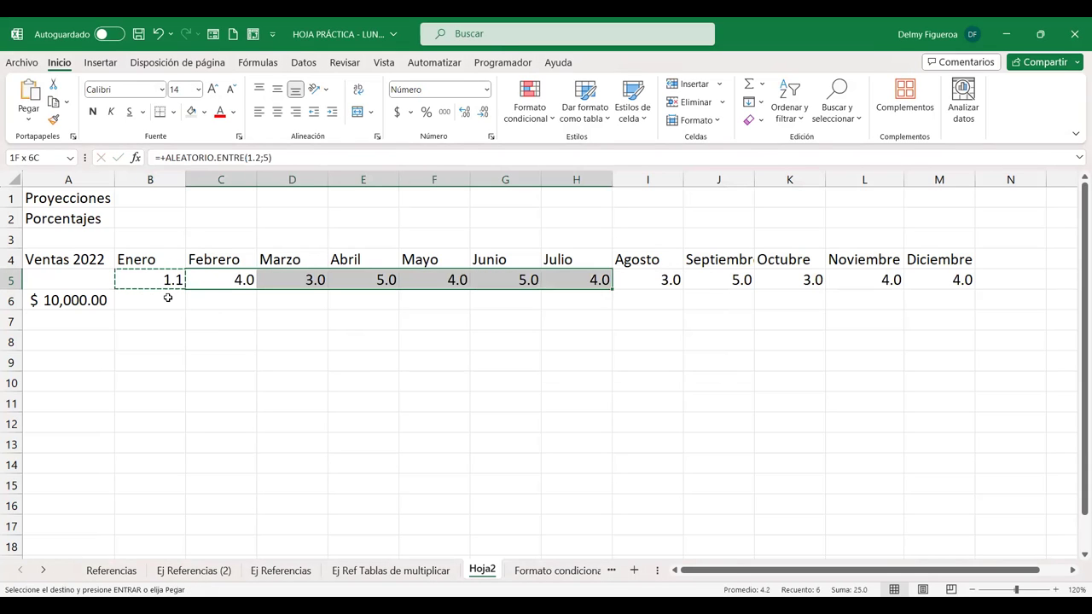
pyautogui.hotkey('shift', 'Right')
pyautogui.hotkey('shift', 'Right')
pyautogui.hotkey('shift', 'Right')
pyautogui.hotkey('shift', 'Right')
pyautogui.hotkey('shift', 'Right')
pyautogui.hotkey('ctrl', 'v')
pyautogui.press('Escape')
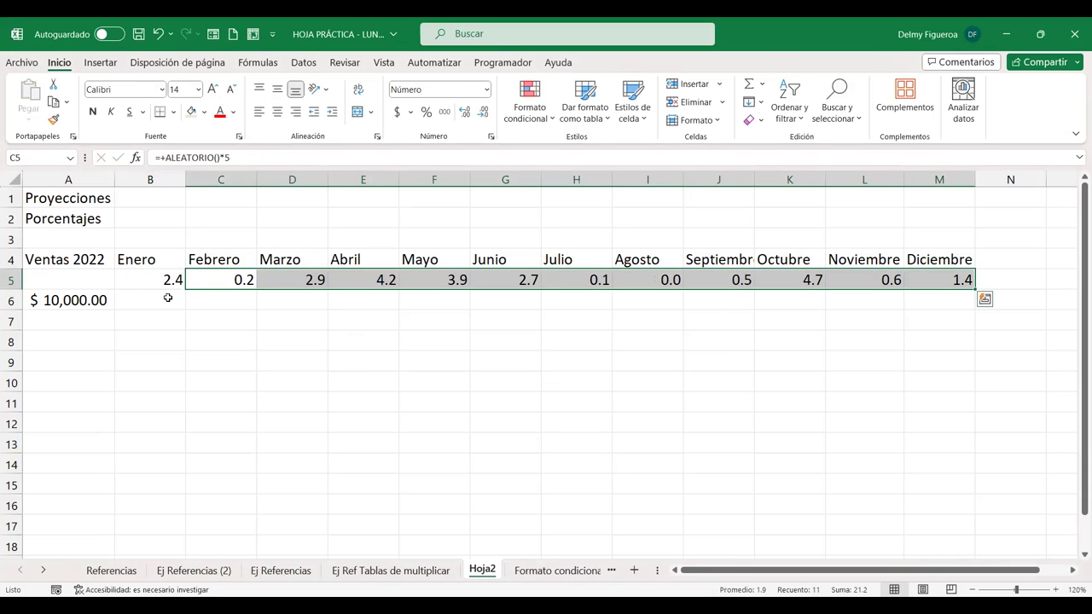
pyautogui.press('Left')
pyautogui.hotkey('shift', 'Right')
pyautogui.hotkey('shift', 'Right')
pyautogui.hotkey('shift', 'Right')
pyautogui.hotkey('shift', 'Right')
pyautogui.hotkey('shift', 'Right')
pyautogui.hotkey('shift', 'Right')
pyautogui.hotkey('shift', 'Right')
pyautogui.hotkey('shift', 'Right')
pyautogui.hotkey('shift', 'Right')
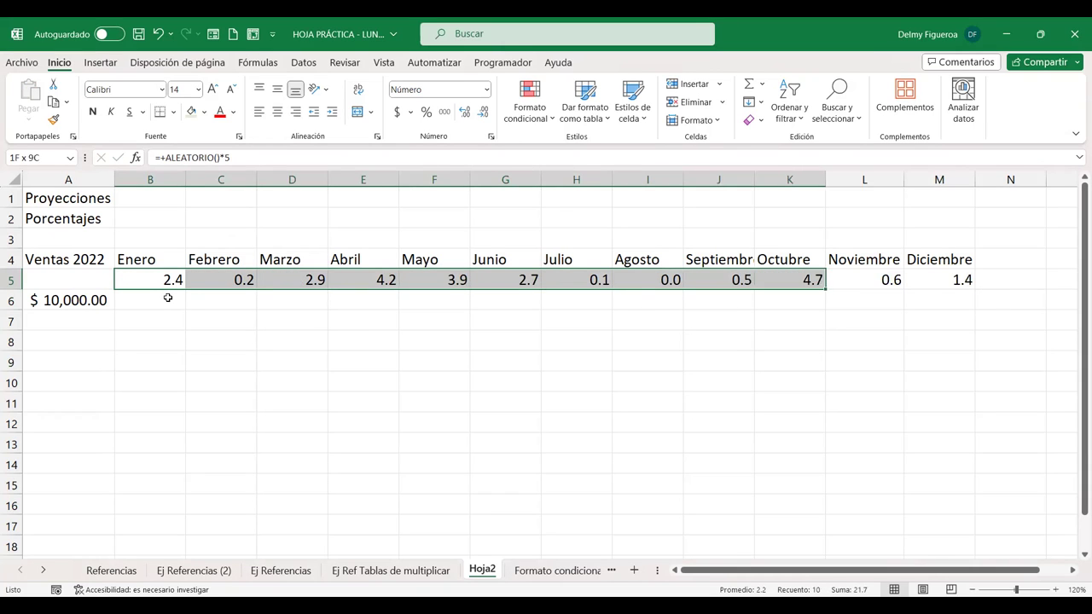
pyautogui.hotkey('shift', 'Right')
pyautogui.hotkey('shift', 'Right')
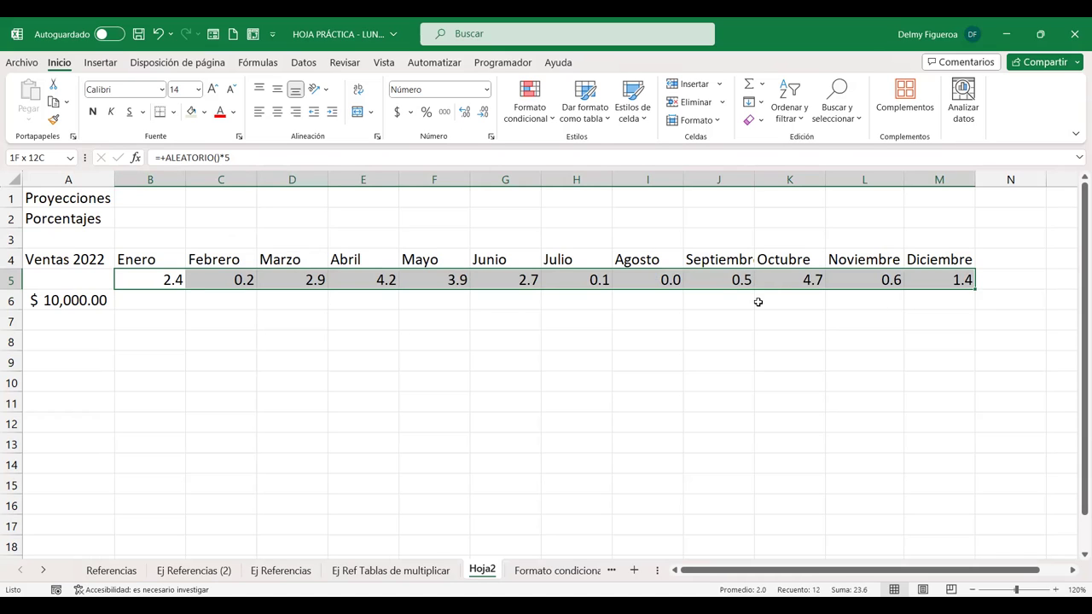
# Recalculate the sheet repeatedly to generate new random values in B5:M5.
pyautogui.click(659, 300)
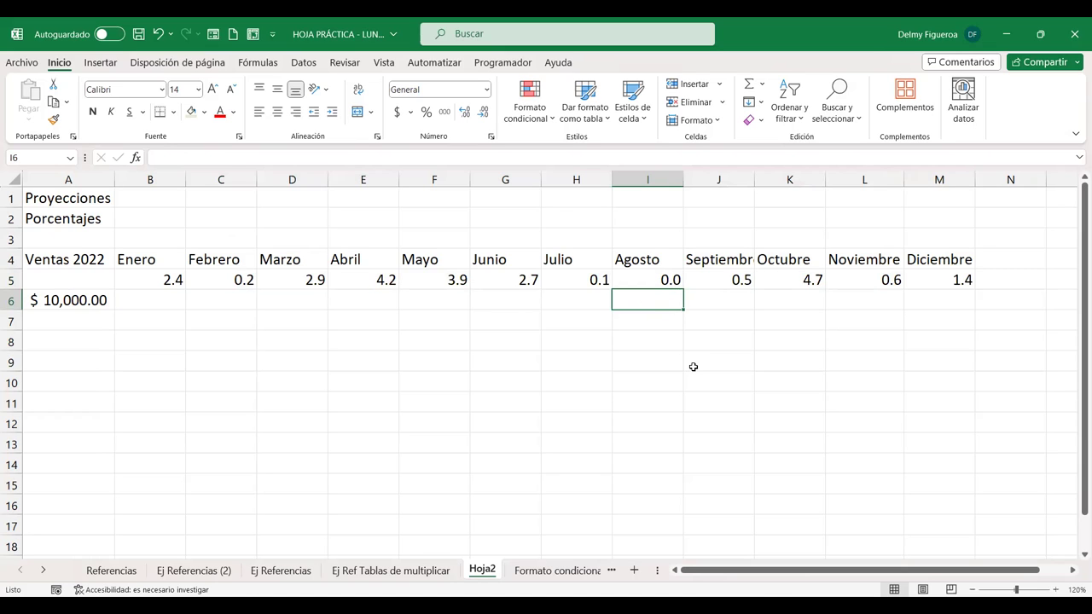
pyautogui.press('F9')
pyautogui.press('F9')
pyautogui.press('F9')
pyautogui.press('F9')
pyautogui.press('F9')
pyautogui.press('F9')
pyautogui.press('F9')
pyautogui.press('F9')
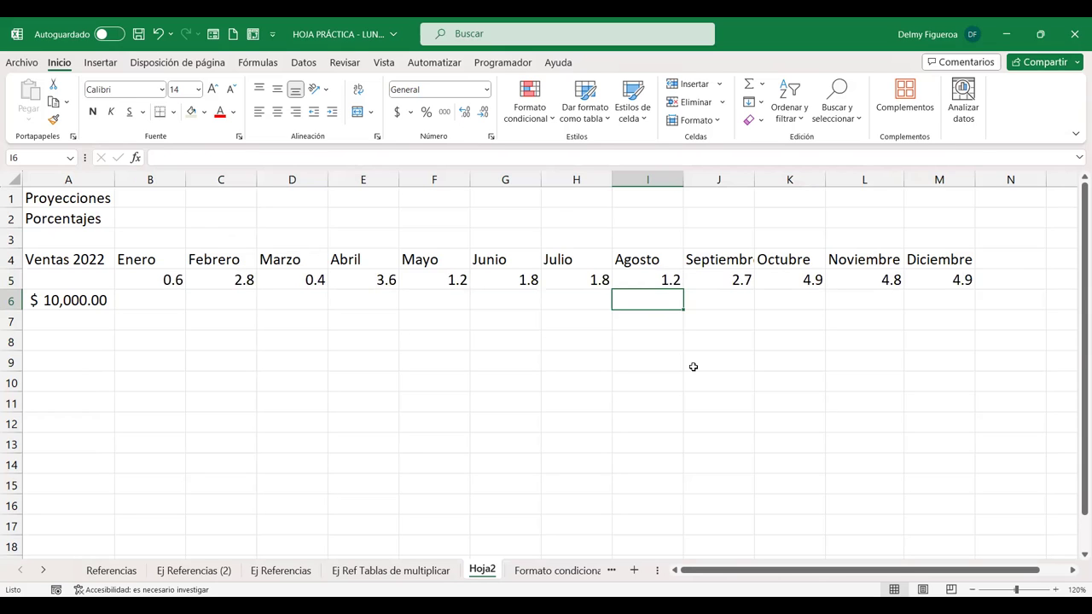
pyautogui.press('F9')
pyautogui.press('F9')
pyautogui.press('F9')
pyautogui.press('F9')
pyautogui.press('F9')
pyautogui.press('F9')
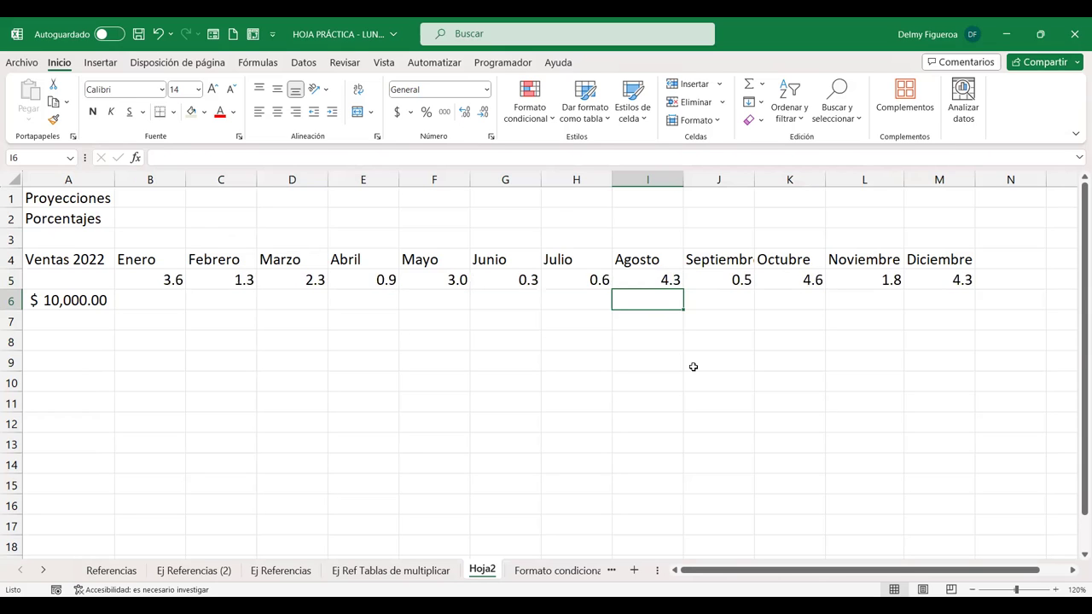
pyautogui.press('F9')
pyautogui.press('F9')
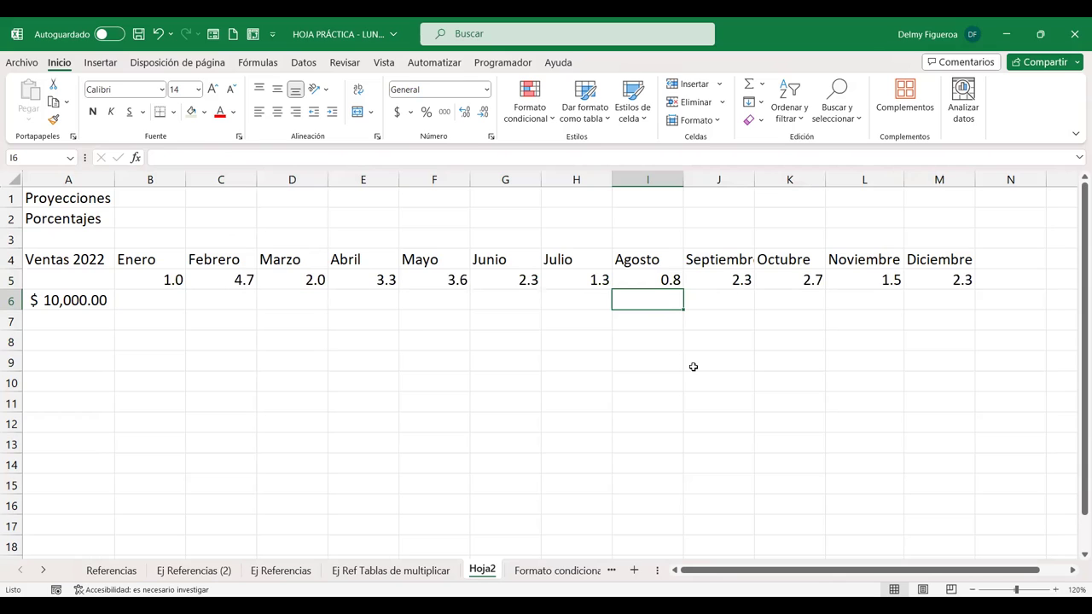
pyautogui.press('F9')
pyautogui.press('F9')
pyautogui.press('F9')
pyautogui.press('F9')
pyautogui.press('F9')
pyautogui.press('F9')
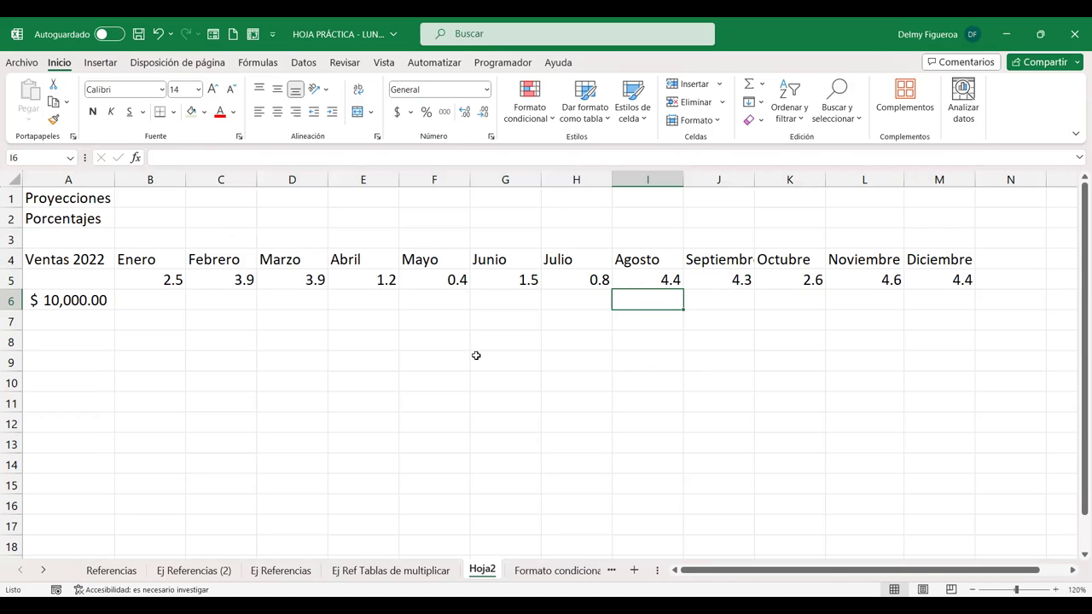
# Replace the random-number formulas in B5:M5 with their fixed values by pasting the copied range over itself as values.
pyautogui.moveTo(163, 280); pyautogui.dragTo(970, 279)
pyautogui.hotkey('ctrl', 'c')
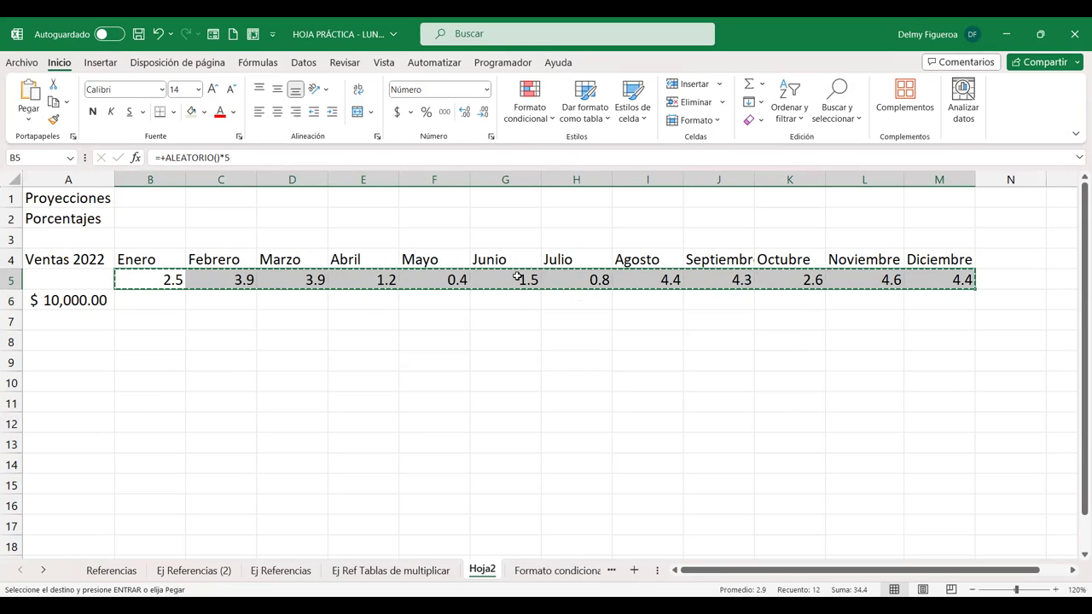
pyautogui.rightClick(517, 277)
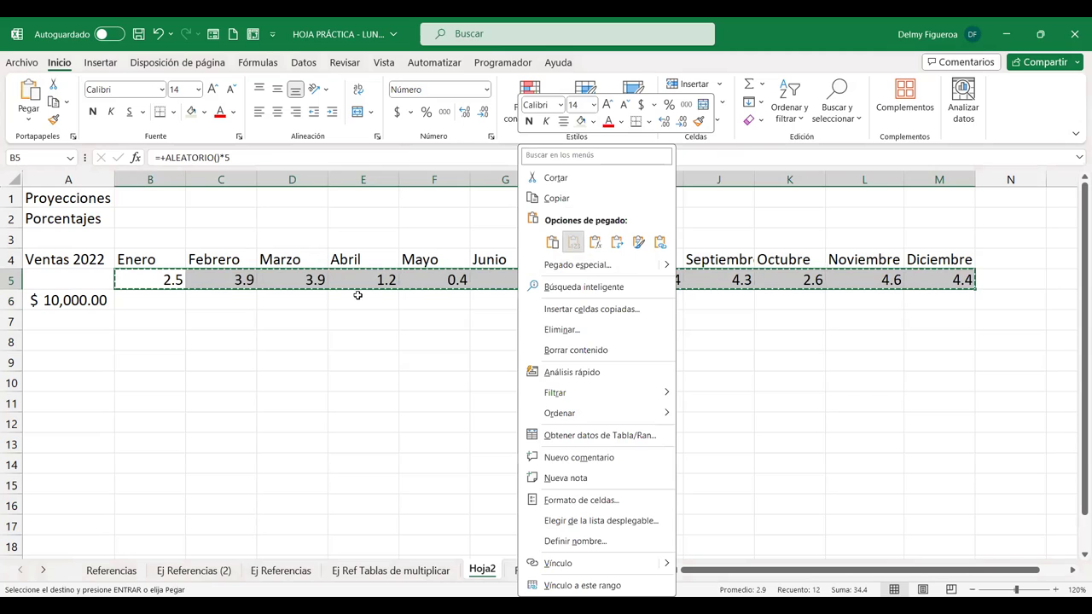
pyautogui.click(573, 242)
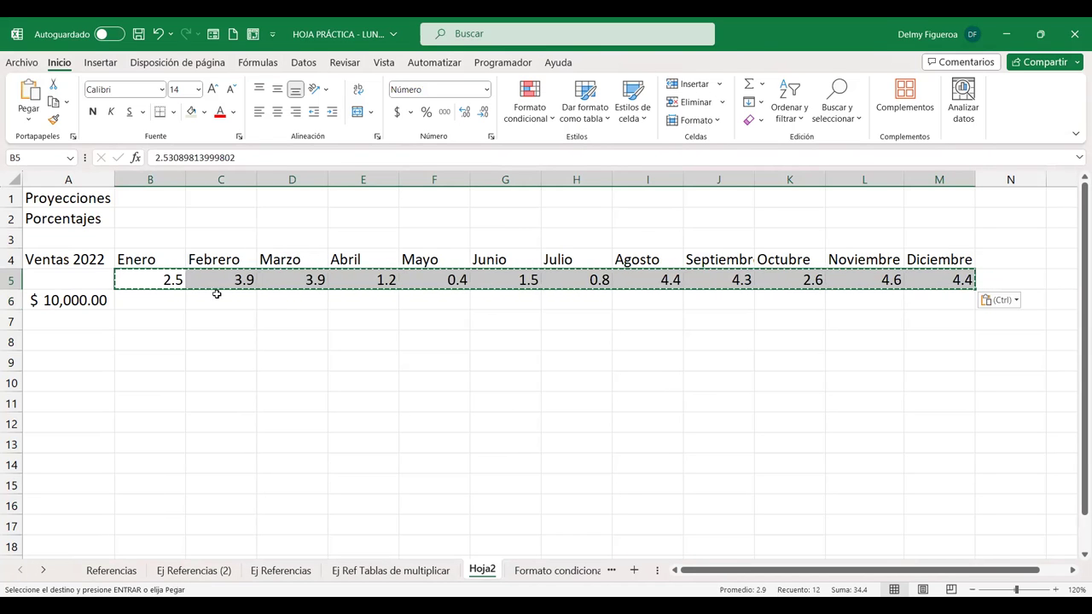
pyautogui.click(168, 278)
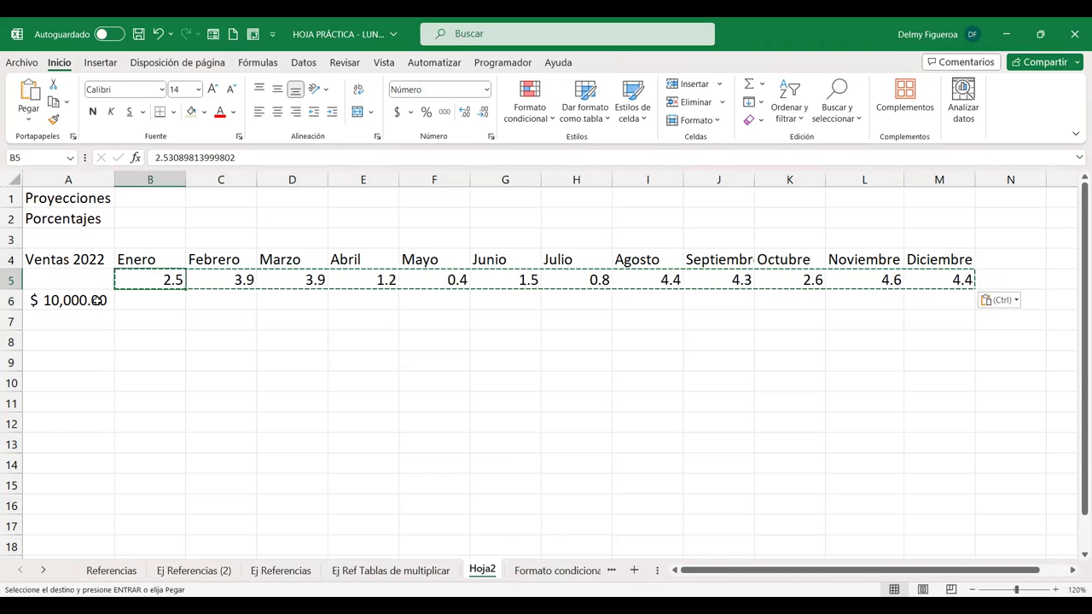
# Replace the amount in A6 with the formula +ALEATORIO.ENTRE(10000;50000) and fill it down through A13.
pyautogui.click(98, 300)
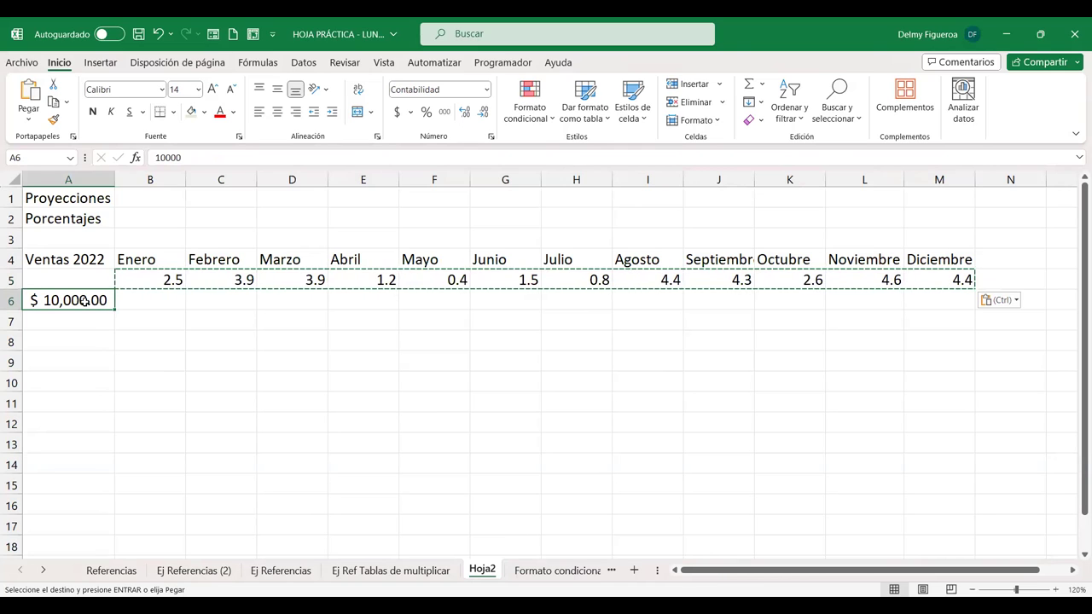
pyautogui.write('+')
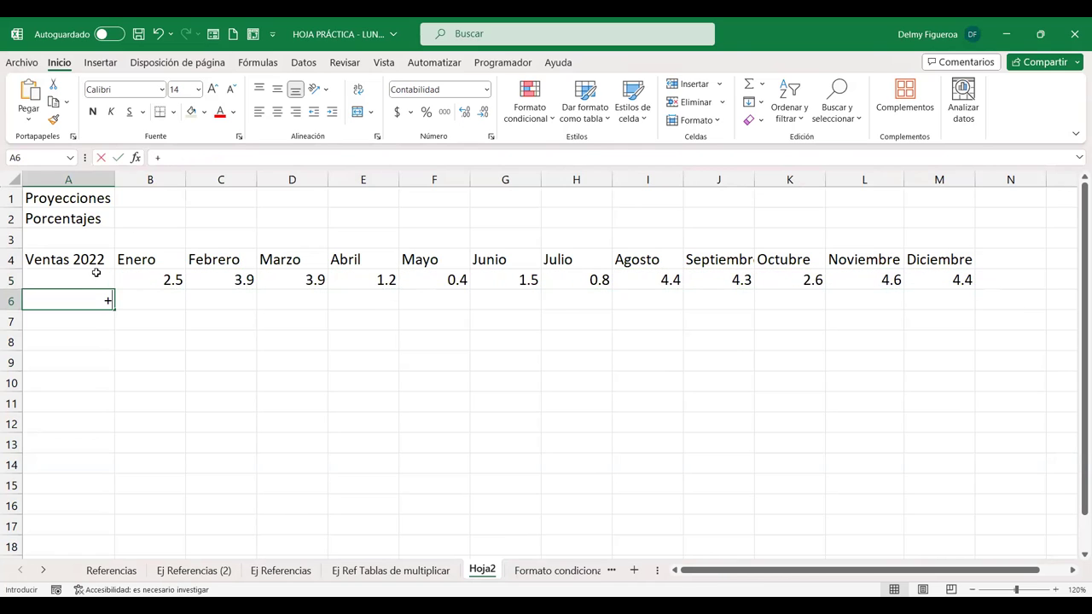
pyautogui.write('alea')
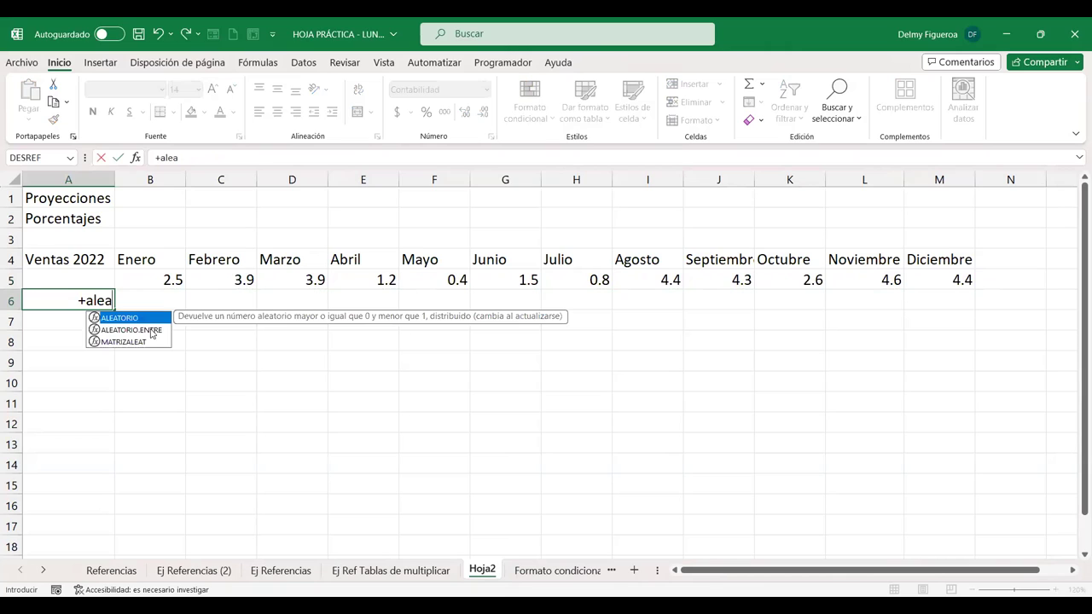
pyautogui.doubleClick(151, 331)
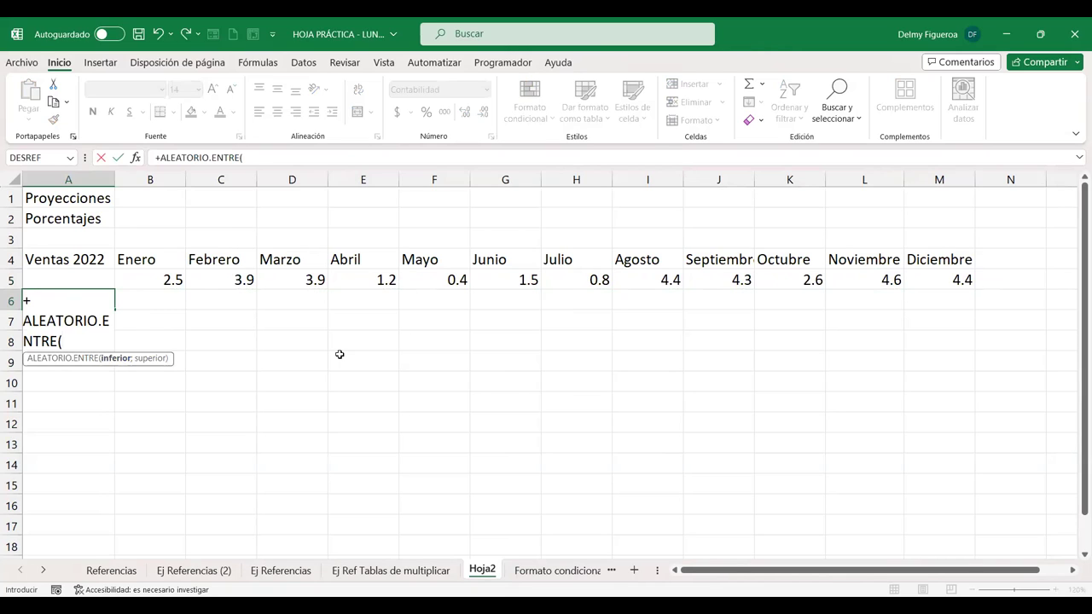
pyautogui.write(')')
pyautogui.press('BackSpace')
pyautogui.write('10000;')
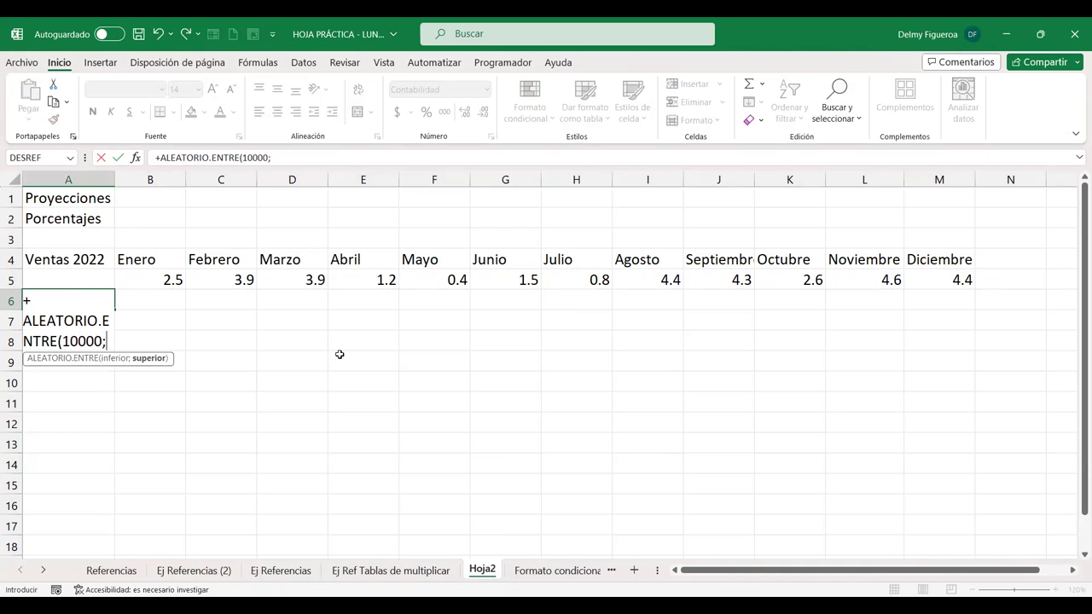
pyautogui.write('50000')
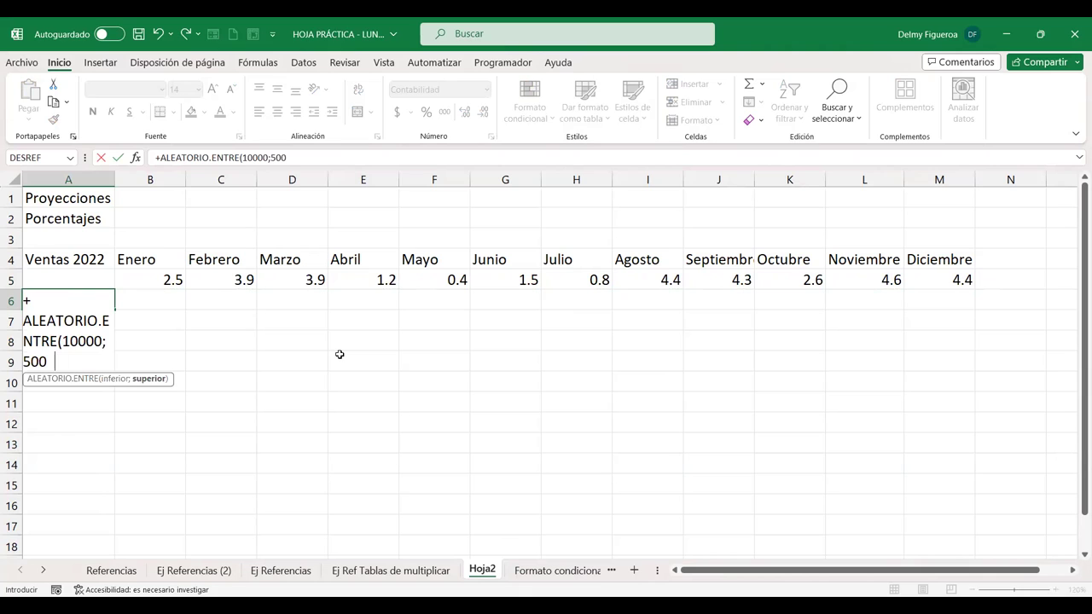
pyautogui.press('Return')
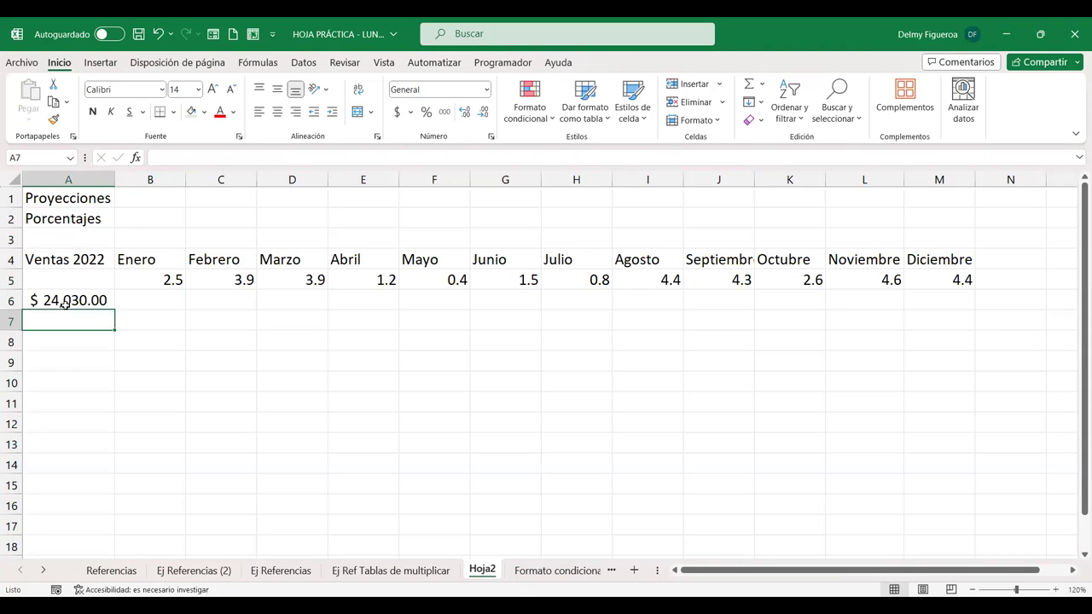
pyautogui.click(85, 300)
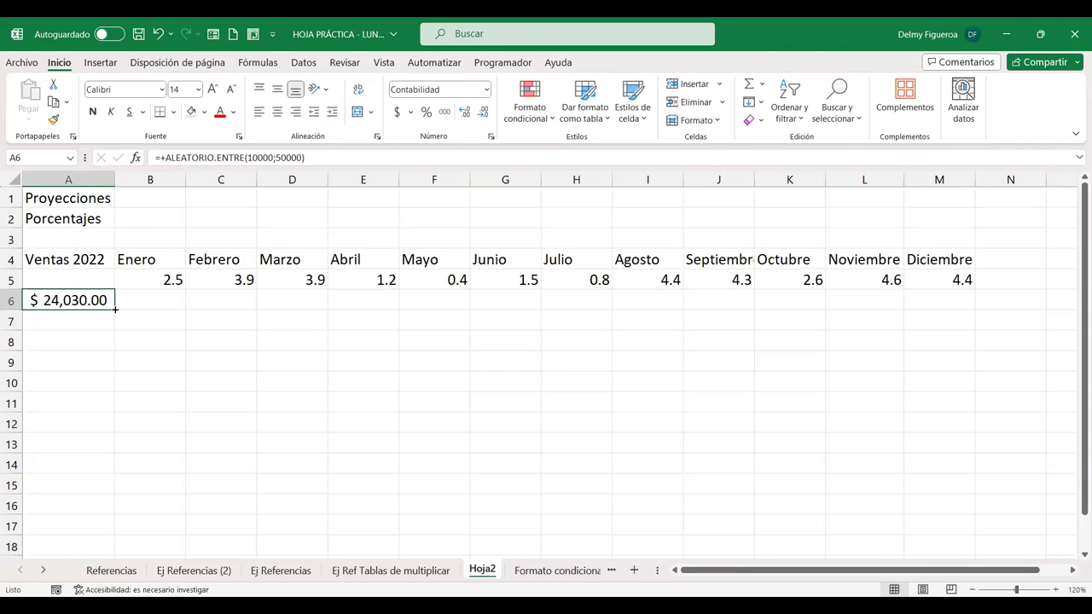
pyautogui.moveTo(115, 309); pyautogui.dragTo(112, 453)
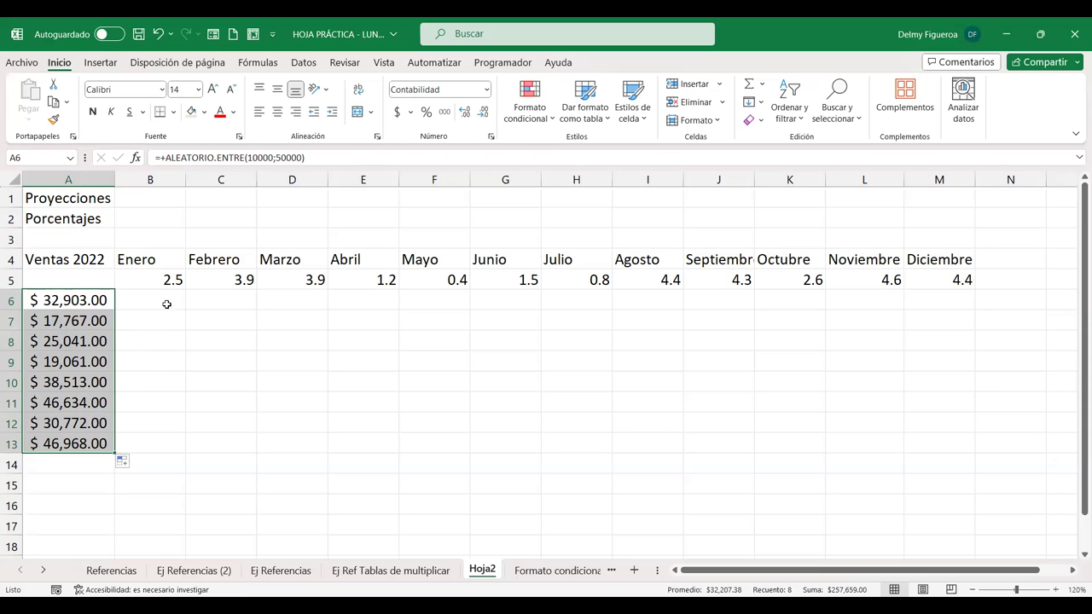
pyautogui.click(168, 278)
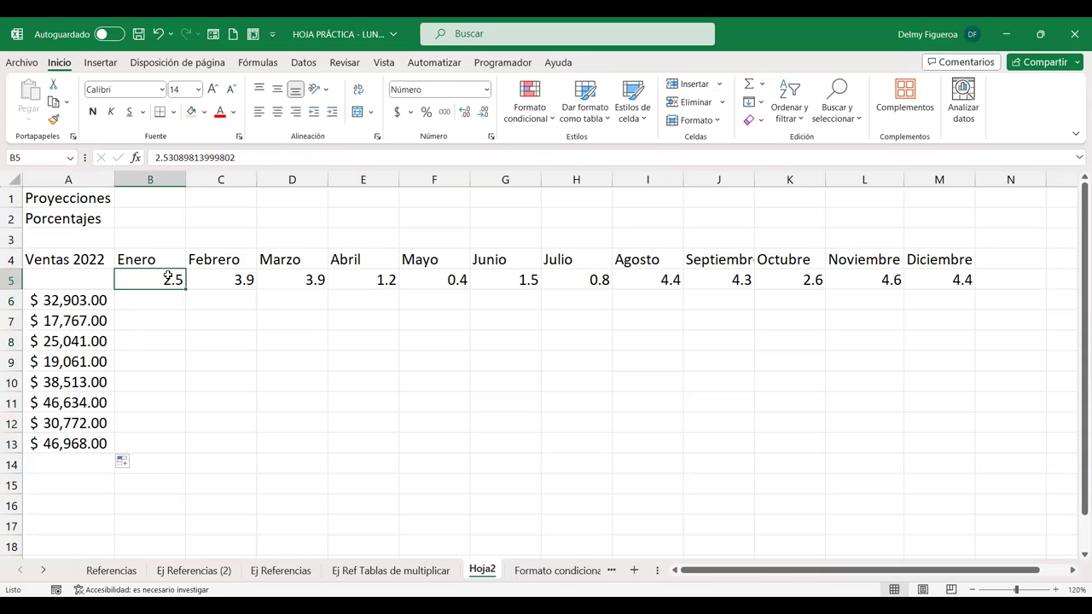
pyautogui.moveTo(160, 280); pyautogui.dragTo(917, 281)
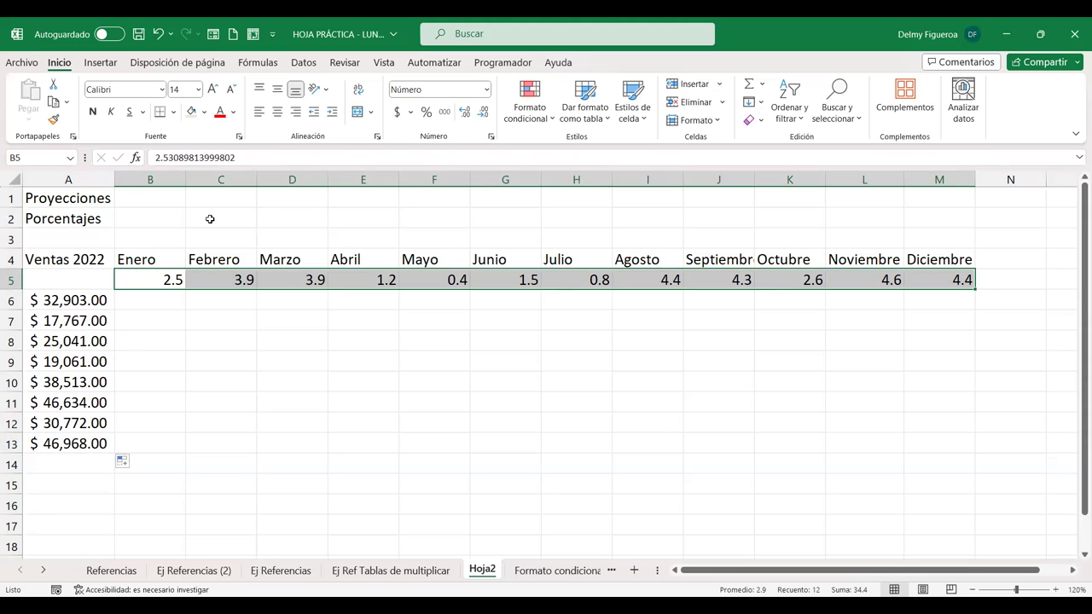
pyautogui.click(177, 280)
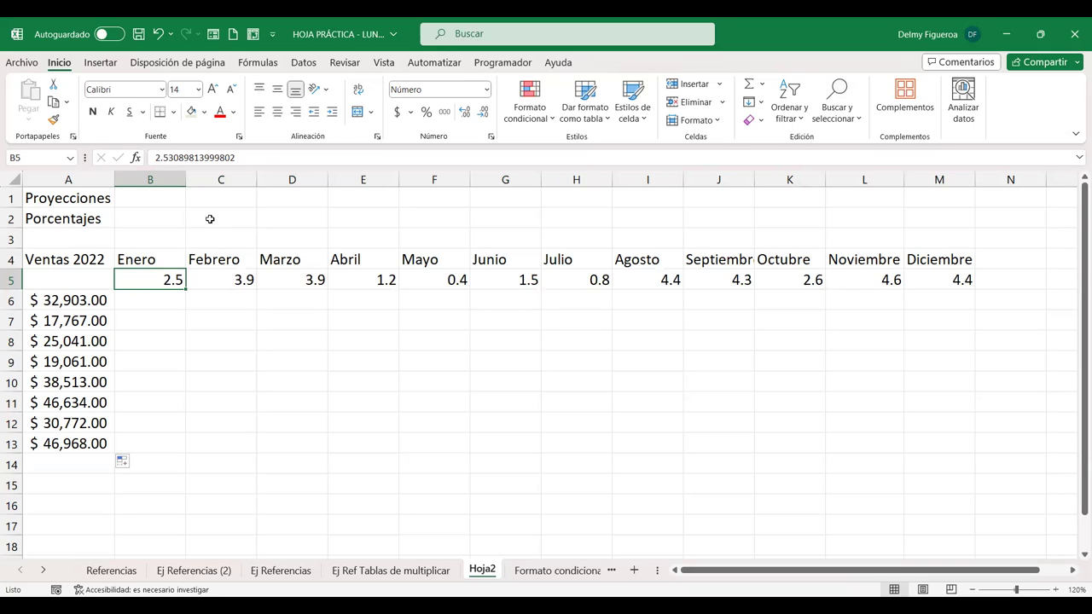
# Enter the formula +A6*(B5) in B6 to multiply the first sales amount by the Enero percentage.
pyautogui.click(174, 299)
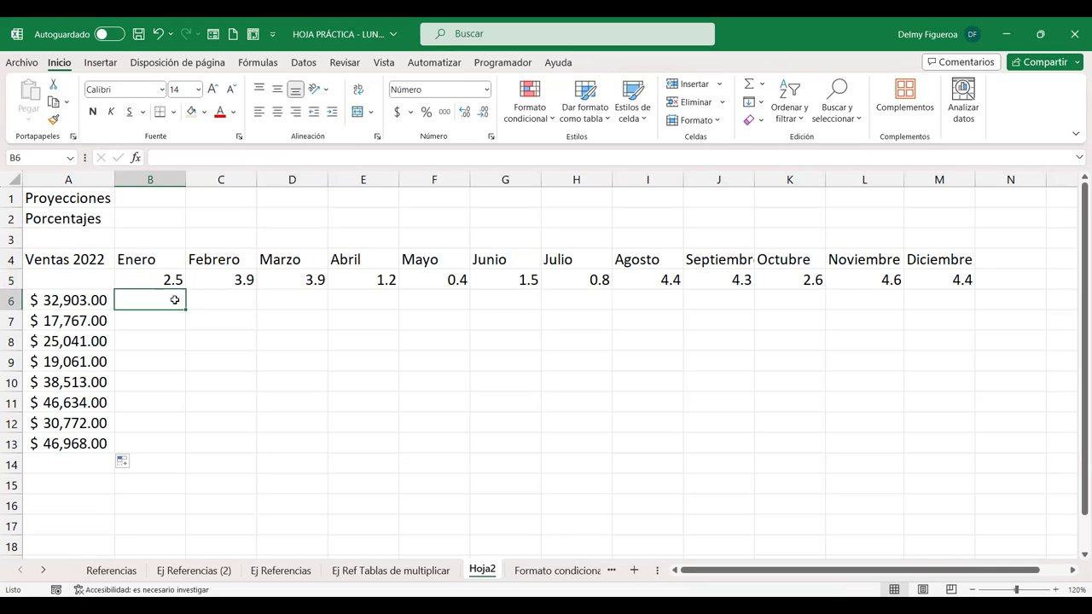
pyautogui.write('+')
pyautogui.press('Left')
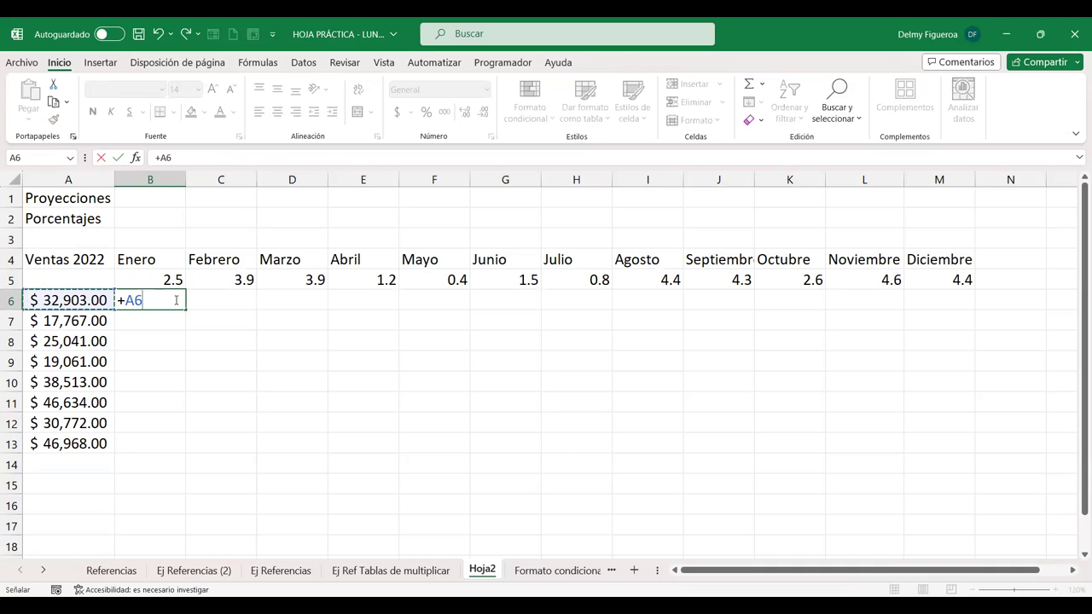
pyautogui.write('*(')
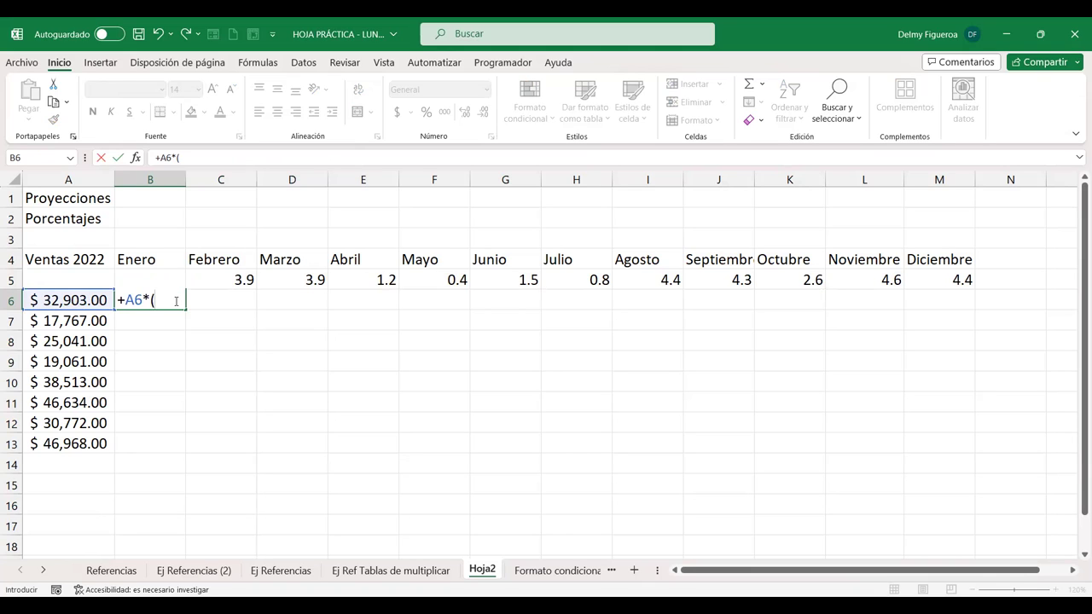
pyautogui.write('B5)')
pyautogui.press('Return')
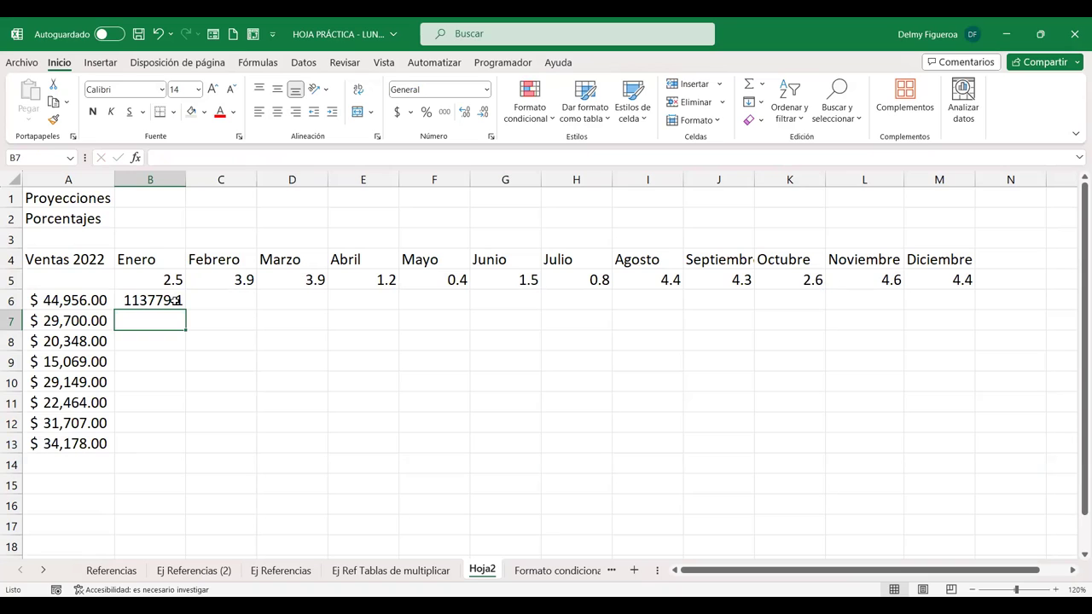
# Copy the random sales amounts in A6:A13.
pyautogui.click(85, 303)
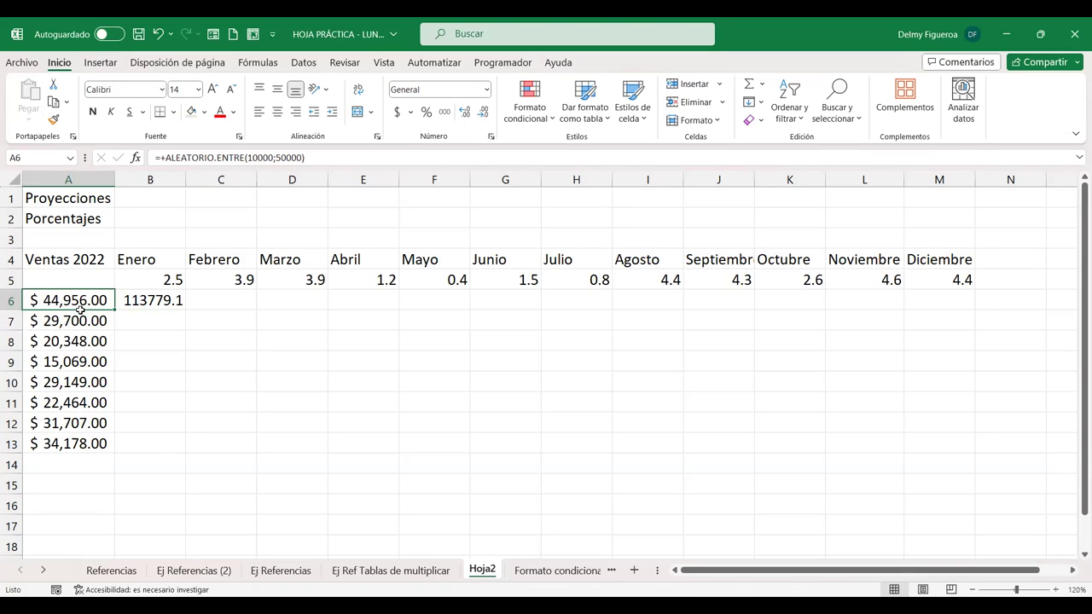
pyautogui.moveTo(79, 309); pyautogui.dragTo(76, 439)
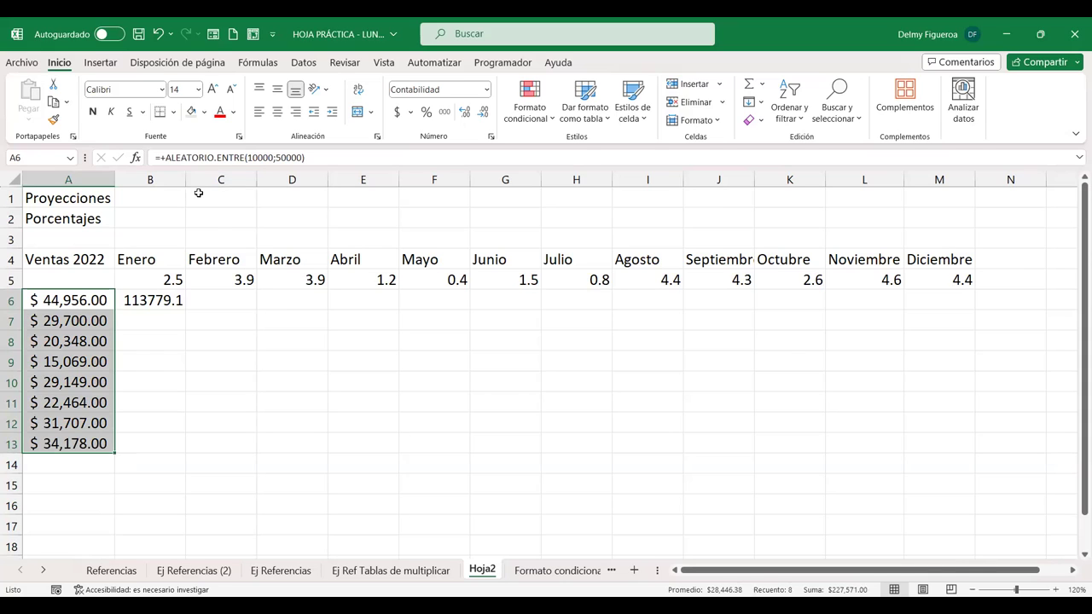
pyautogui.hotkey('ctrl', 'q')
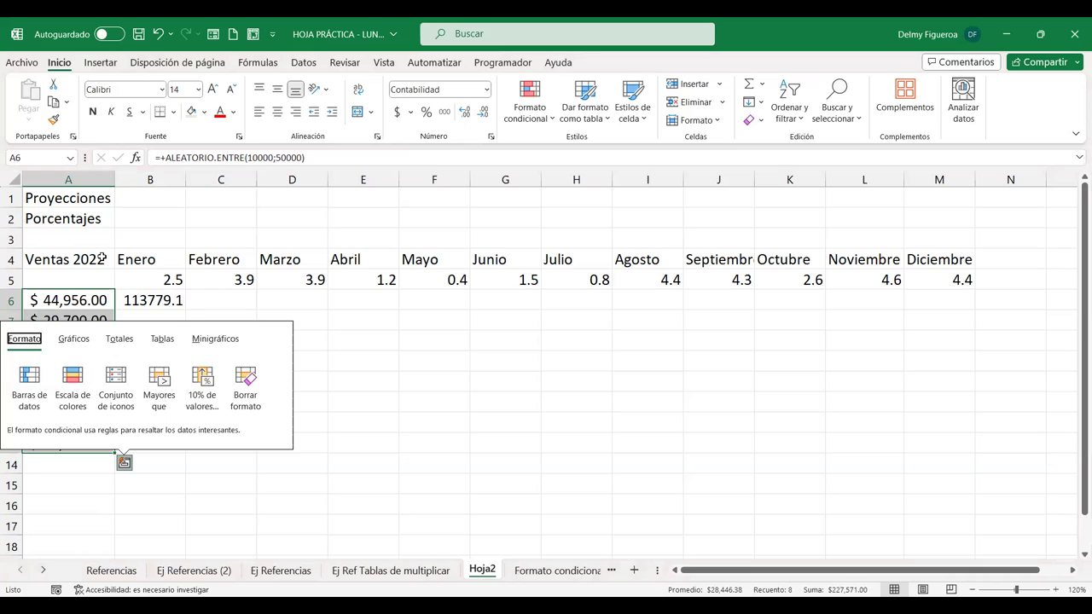
pyautogui.press('Escape')
pyautogui.hotkey('ctrl', 'c')
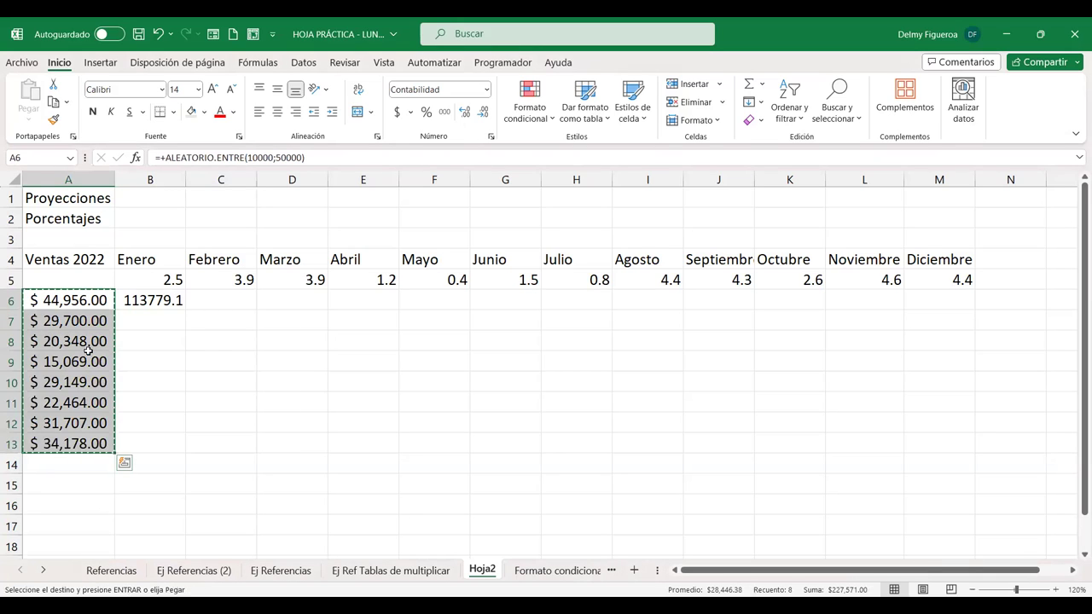
# Replace the random-number formulas in A6:A13 with their values by pasting the copied range as values only.
pyautogui.rightClick(99, 321)
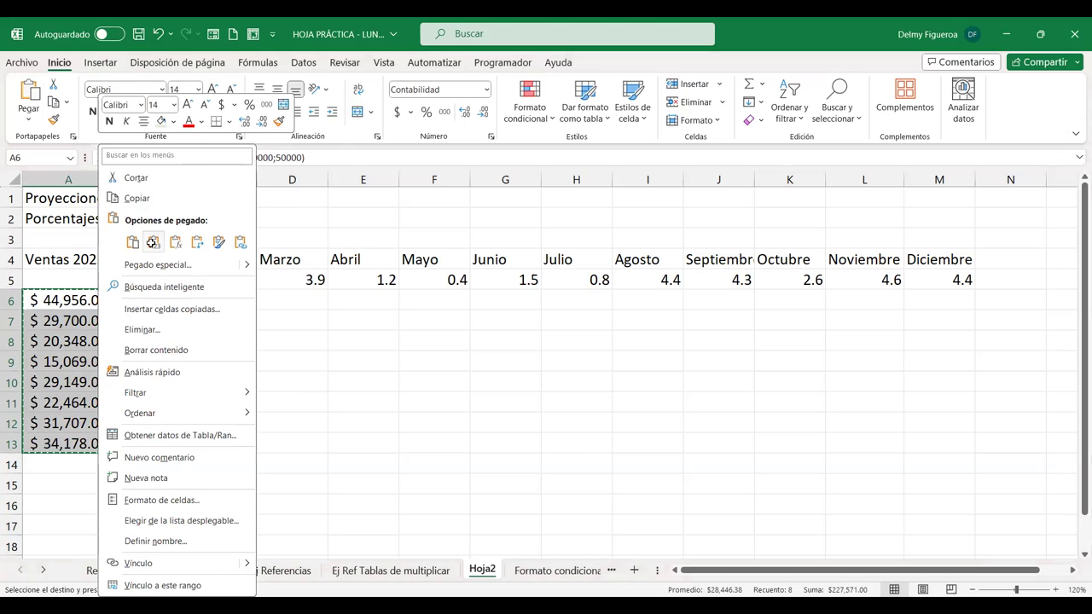
pyautogui.click(152, 242)
# Format the projection range B6:M13 with the accounting number format using the dollar symbol.
pyautogui.click(150, 300)
pyautogui.moveTo(150, 300); pyautogui.dragTo(920, 452)
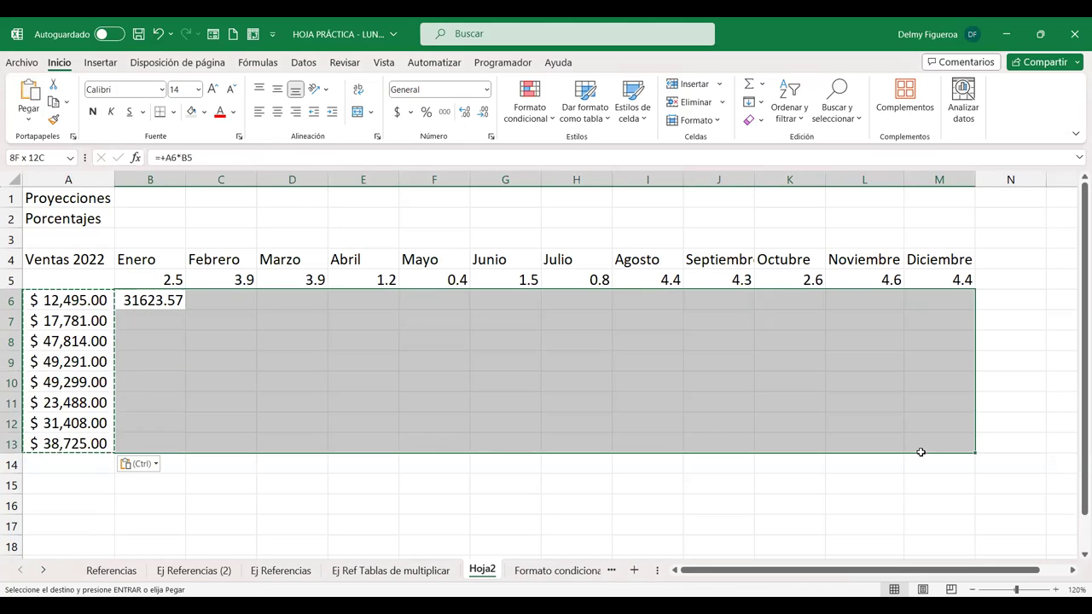
pyautogui.click(397, 112)
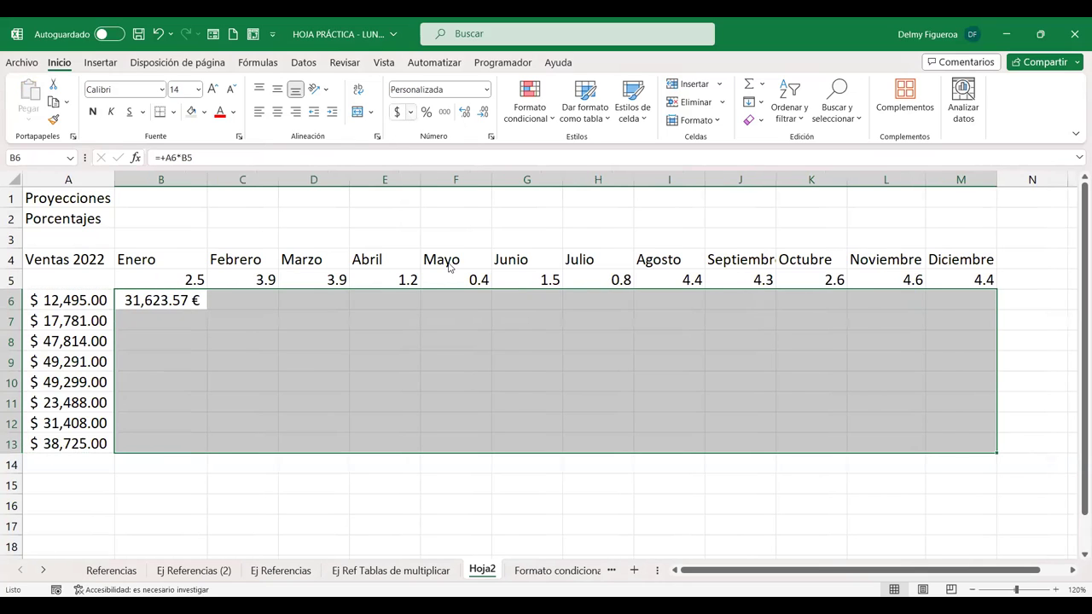
pyautogui.click(411, 111)
pyautogui.click(468, 134)
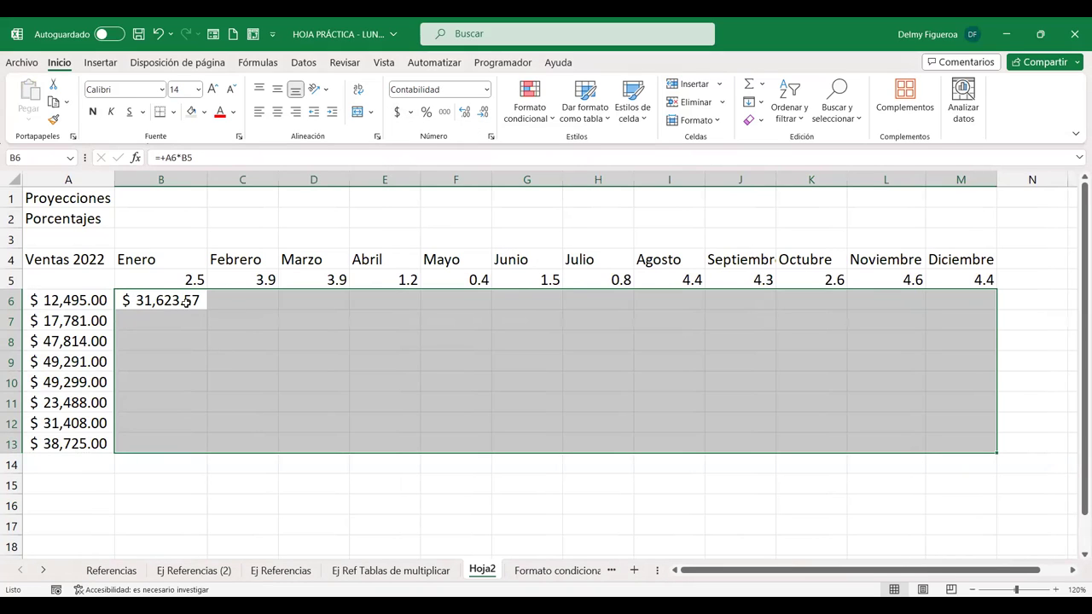
# Edit the January projection formula in B6 to treat the rate as a percentage: =+A6*B5%.
pyautogui.click(166, 301)
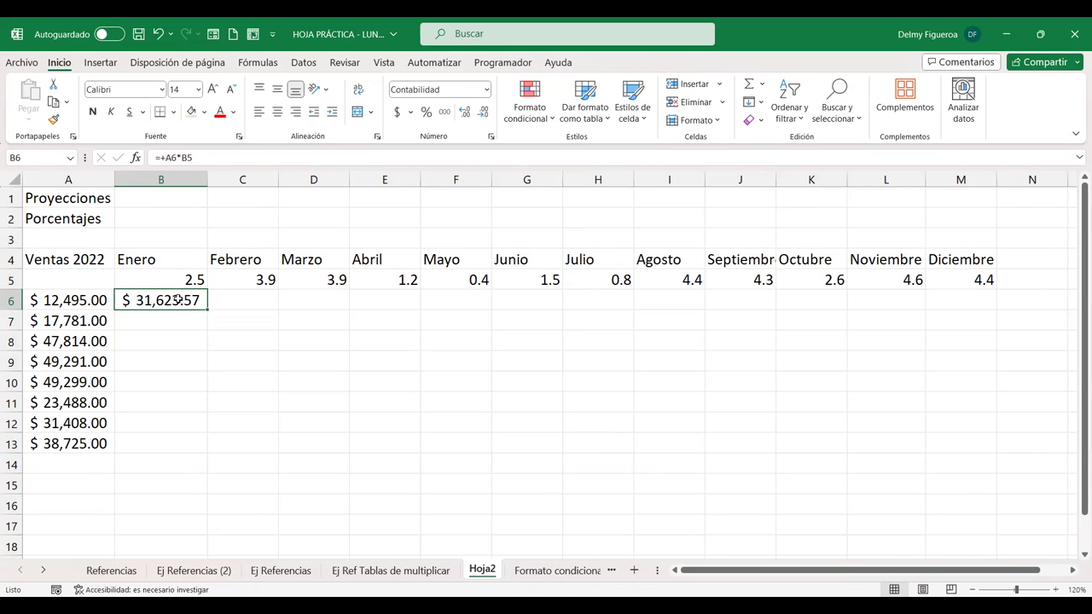
pyautogui.doubleClick(177, 299)
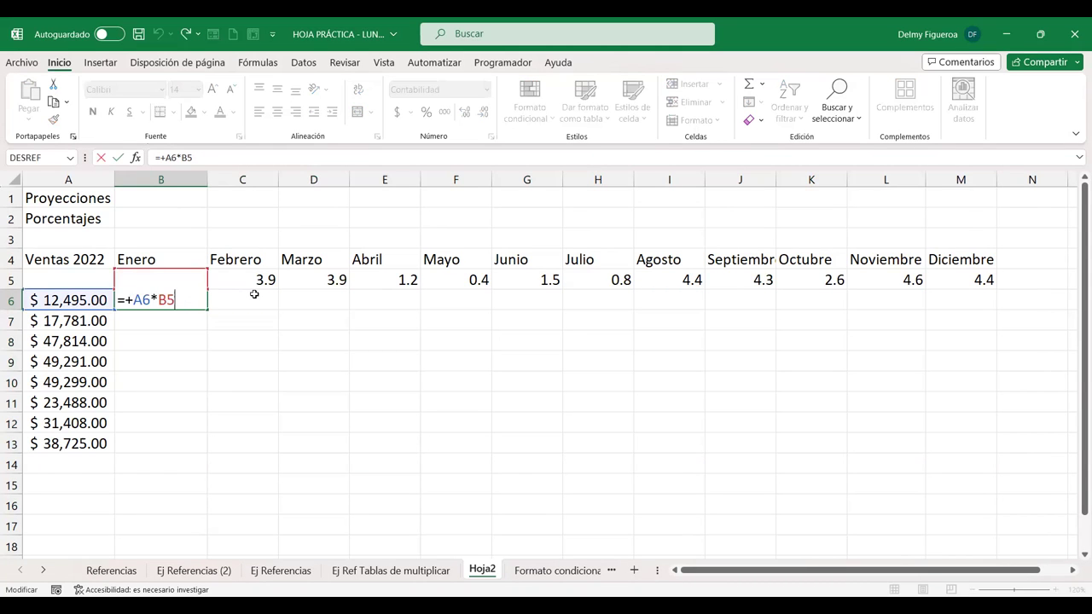
pyautogui.write('%')
pyautogui.press('Return')
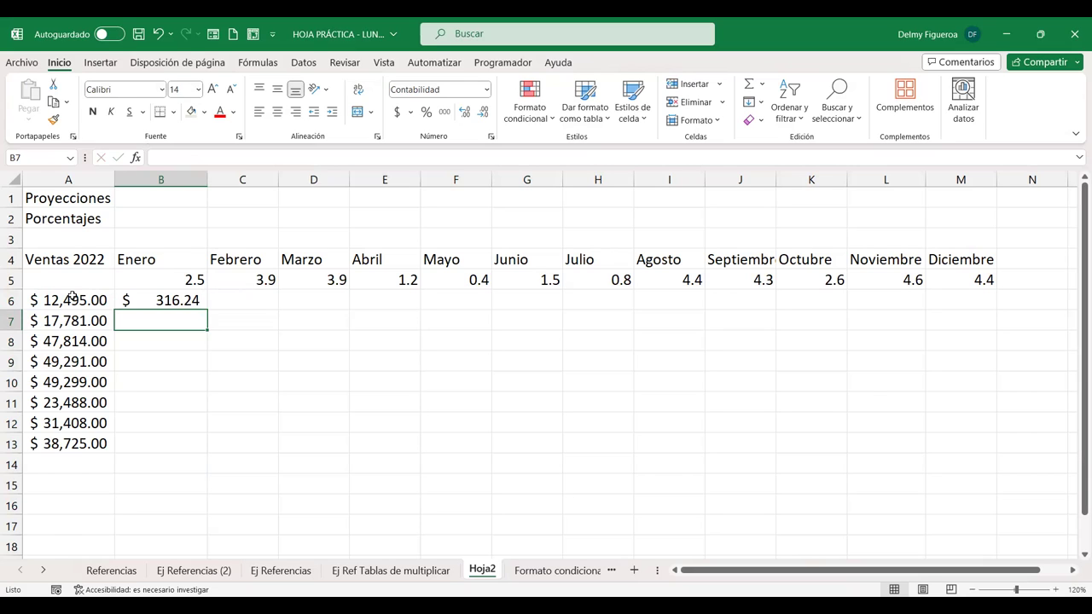
pyautogui.doubleClick(186, 300)
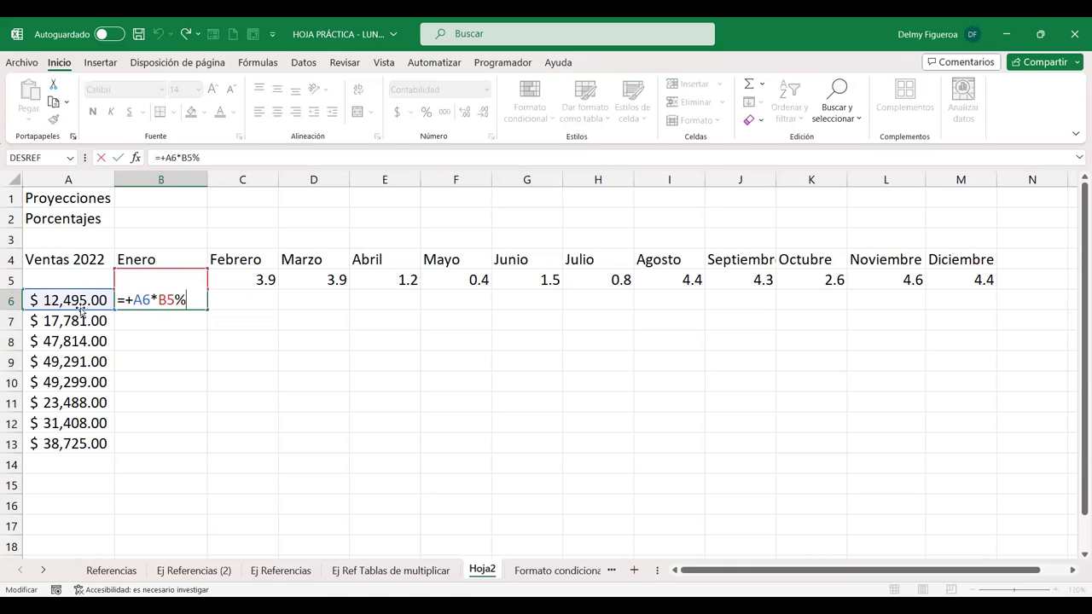
pyautogui.press('Return')
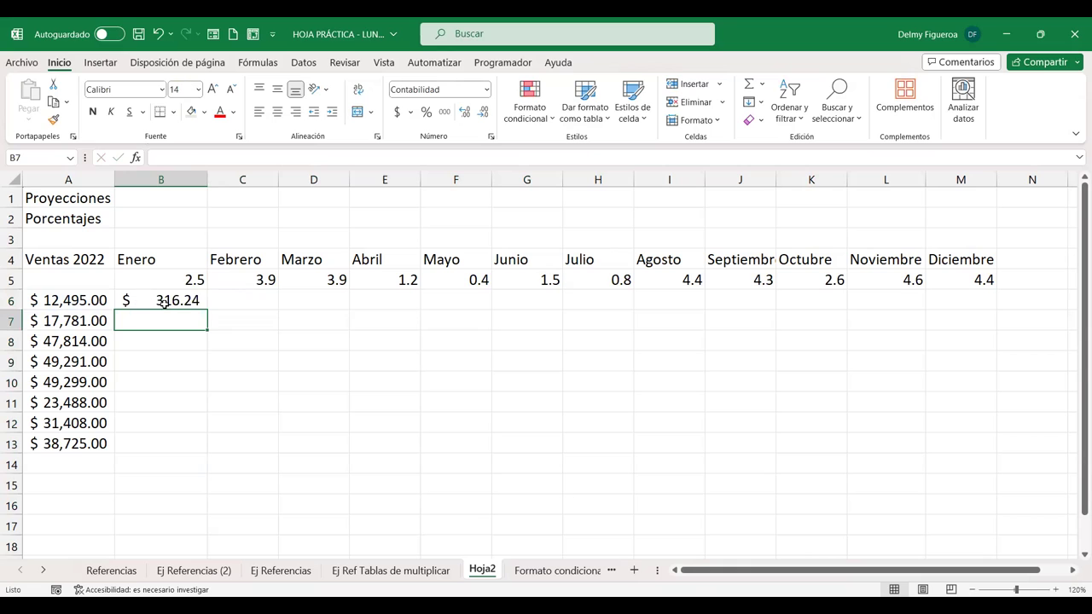
# Add 1 to the January rate inside parentheses in the B6 formula, making it =+A6*(1+B5)%.
pyautogui.click(160, 301)
pyautogui.doubleClick(161, 300)
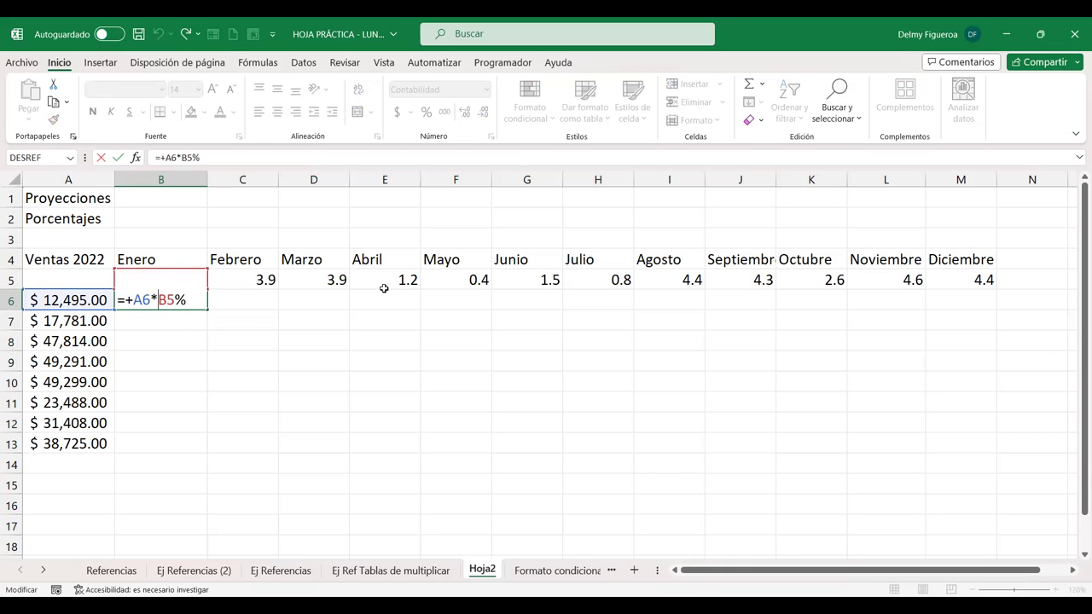
pyautogui.write('(1+')
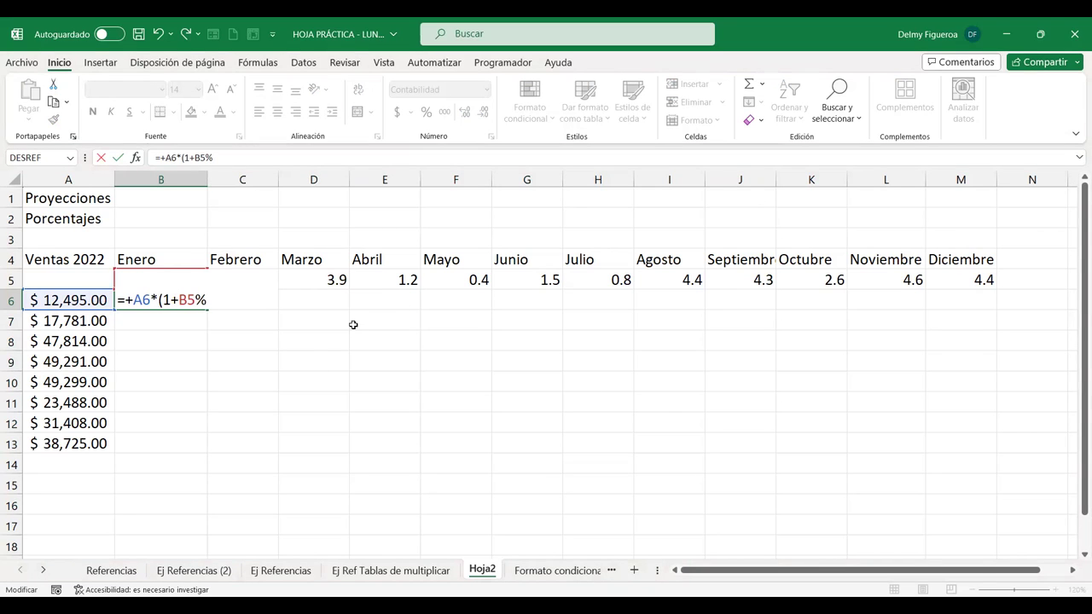
pyautogui.write(')')
pyautogui.press('Return')
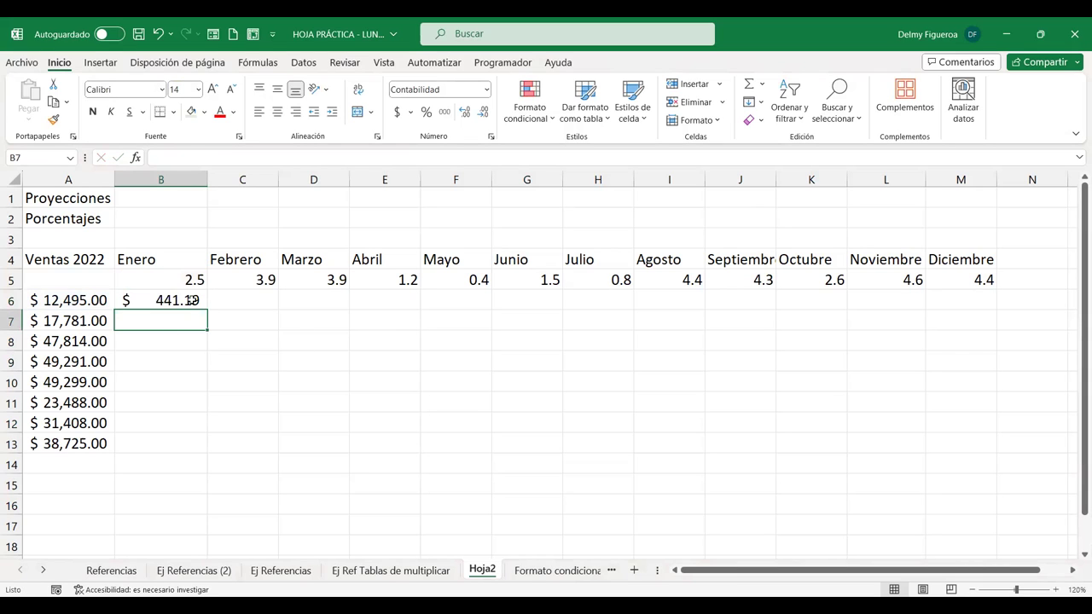
# Move the percent sign inside the parentheses in B6 so the formula reads =+A6*(1+B5%).
pyautogui.doubleClick(194, 300)
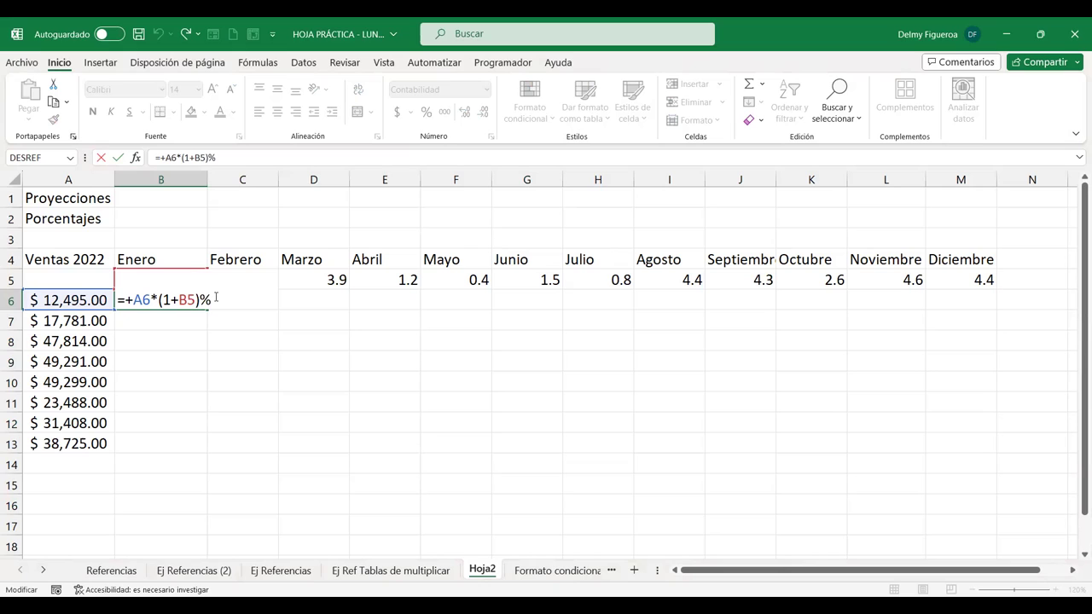
pyautogui.press('Delete')
pyautogui.press('Delete')
pyautogui.write('%)')
pyautogui.press('Return')
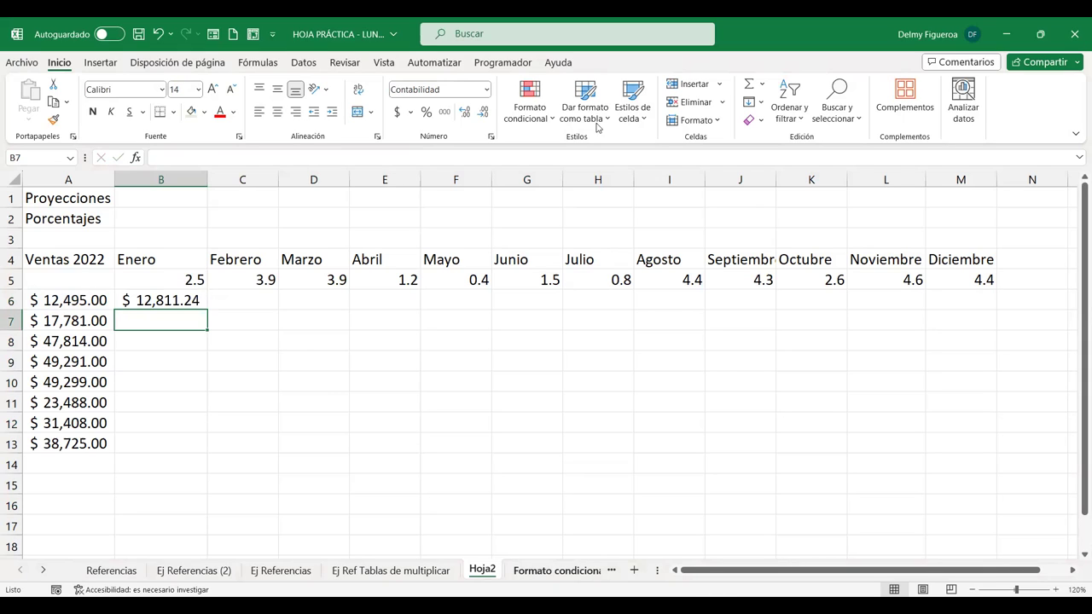
pyautogui.click(534, 106)
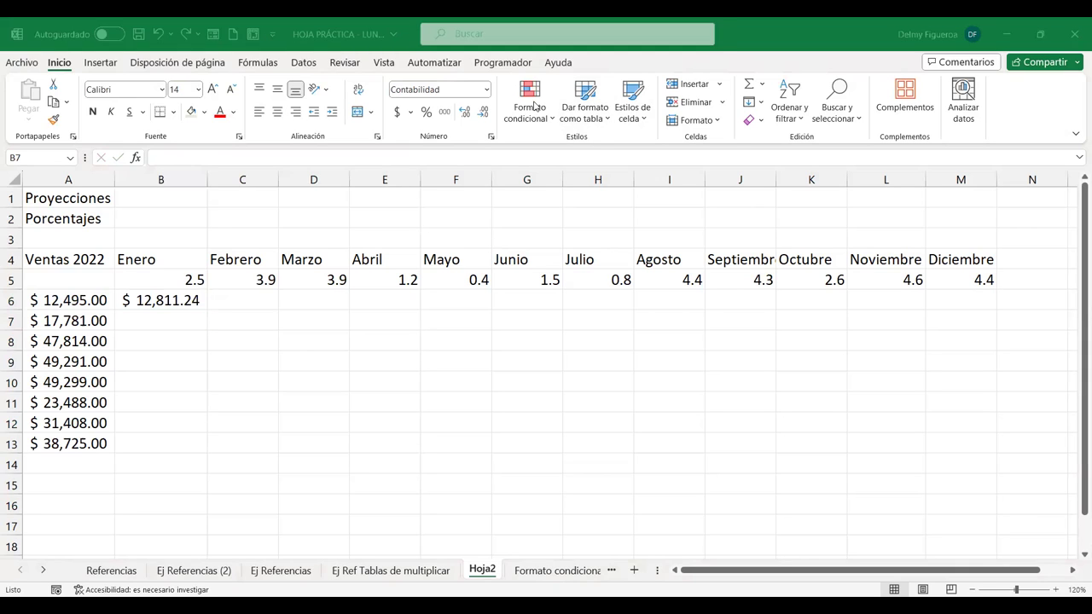
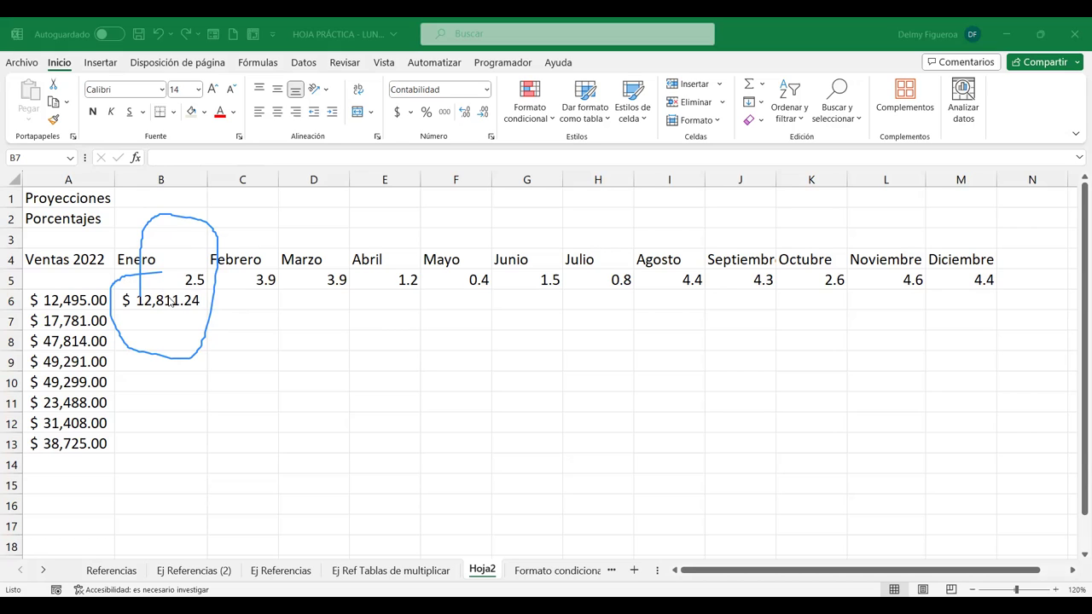
pyautogui.click(173, 307)
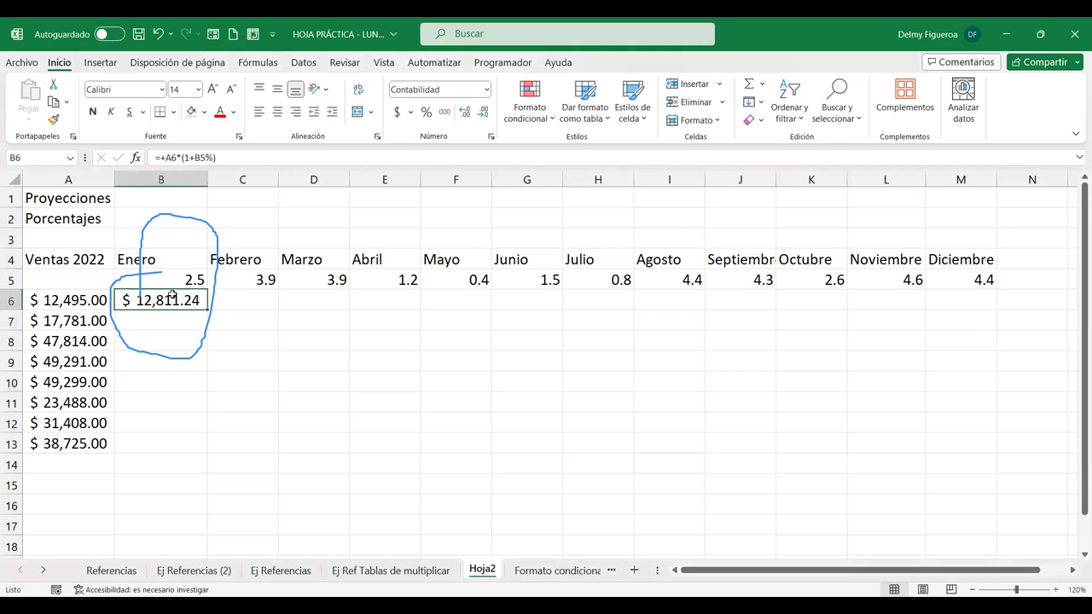
pyautogui.click(223, 314)
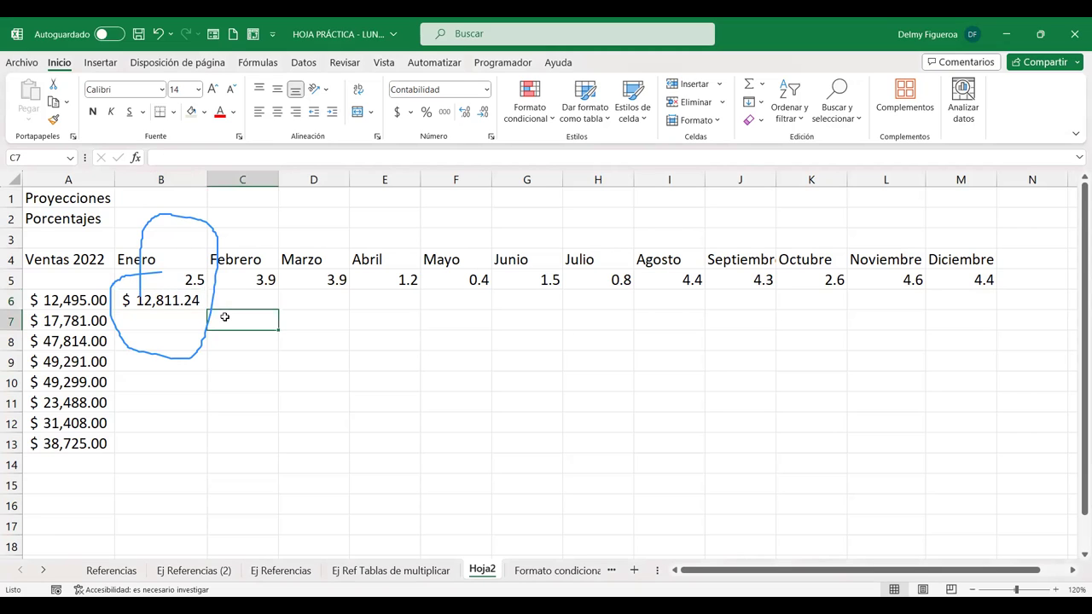
pyautogui.click(179, 300)
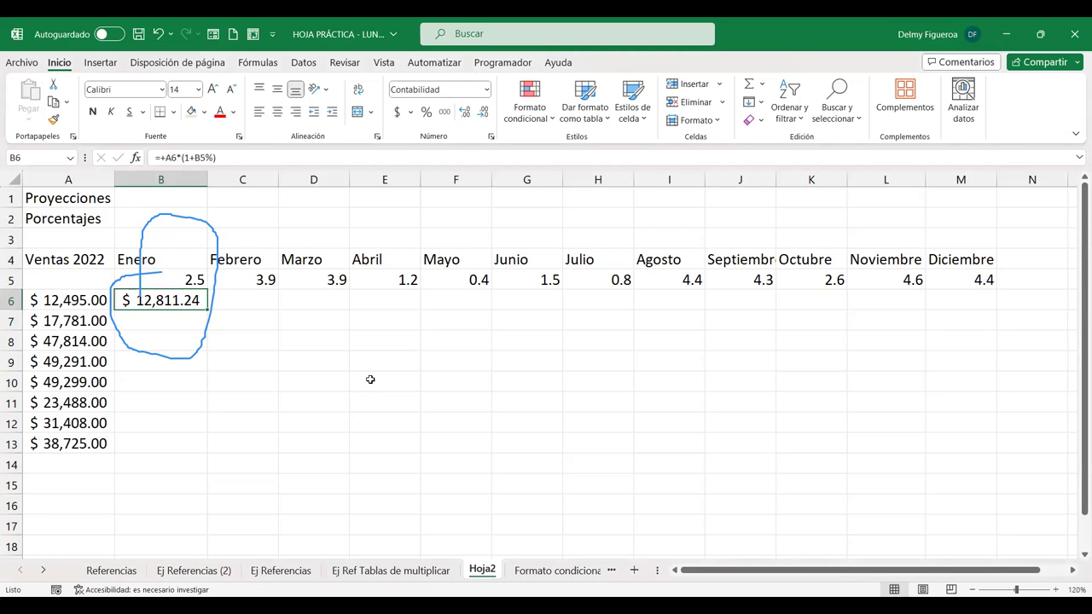
# Try multiplying the first 2022 sales amount by 102.5 in C7 with +A6*102.5, and undo the entry.
pyautogui.click(237, 316)
pyautogui.write('+')
pyautogui.press('Left')
pyautogui.press('Left')
pyautogui.press('Up')
pyautogui.write('*')
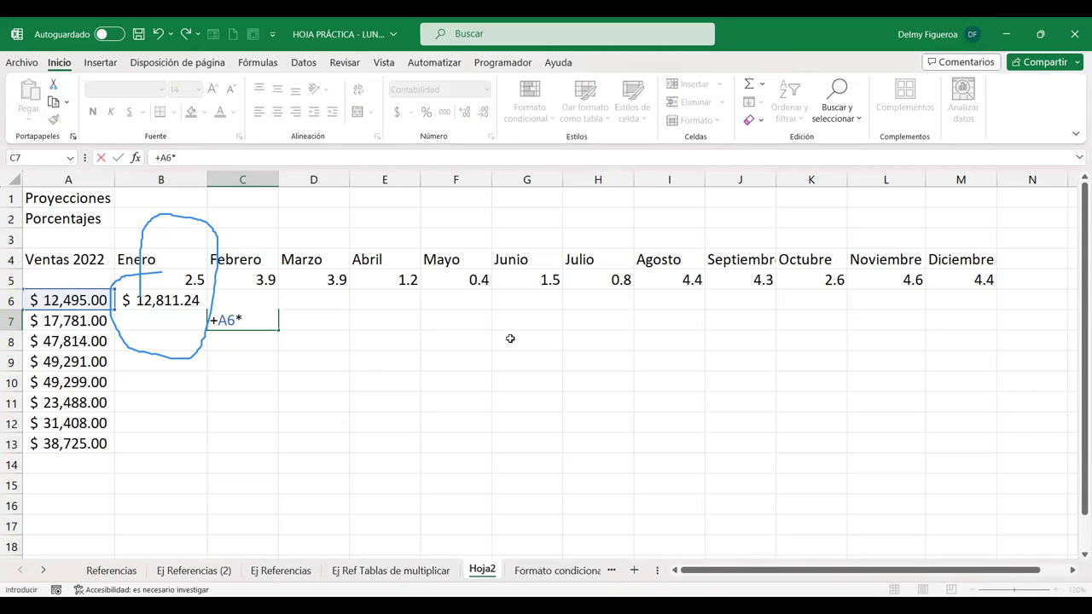
pyautogui.press('Escape')
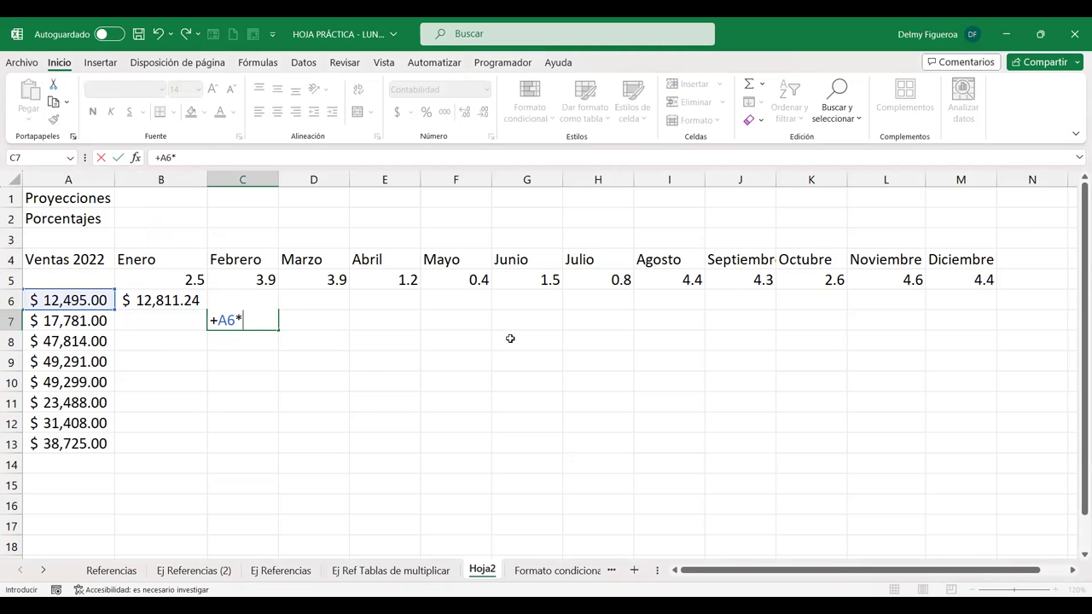
pyautogui.write('102.5')
pyautogui.press('Return')
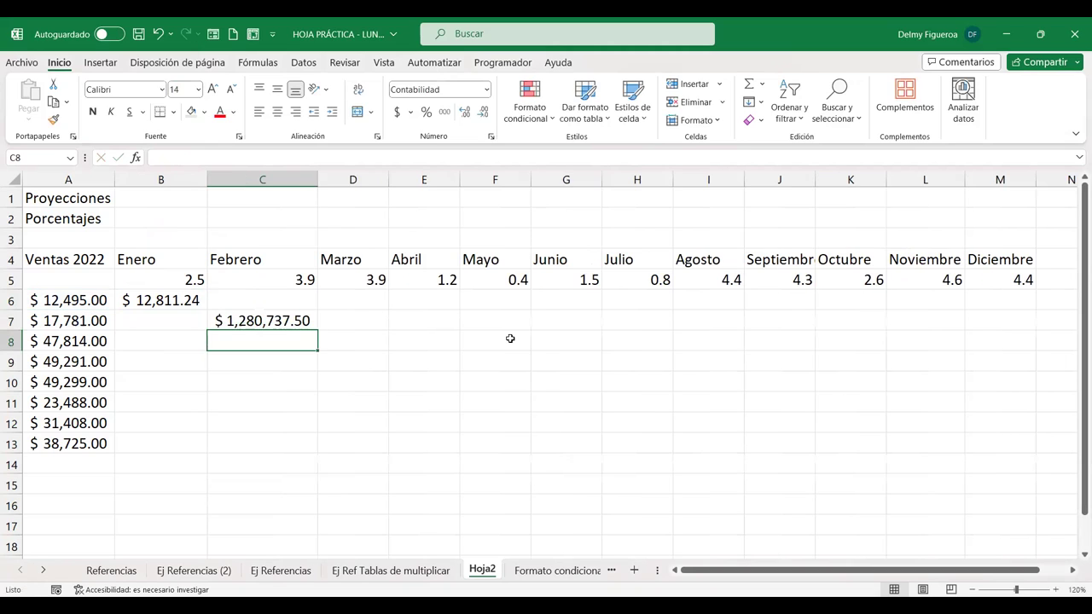
pyautogui.press('Up')
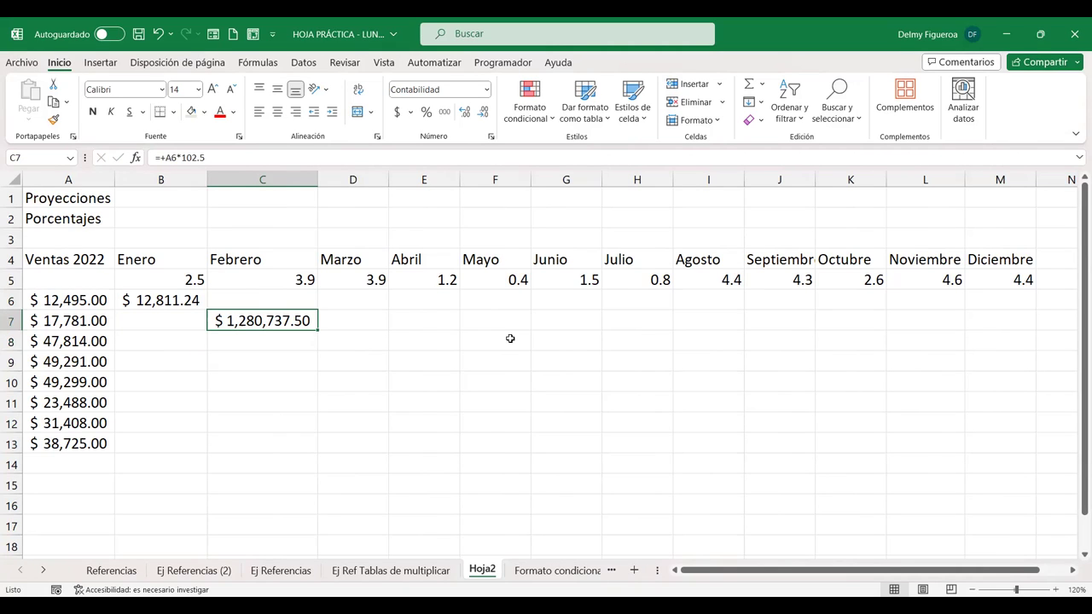
pyautogui.hotkey('ctrl', 'z')
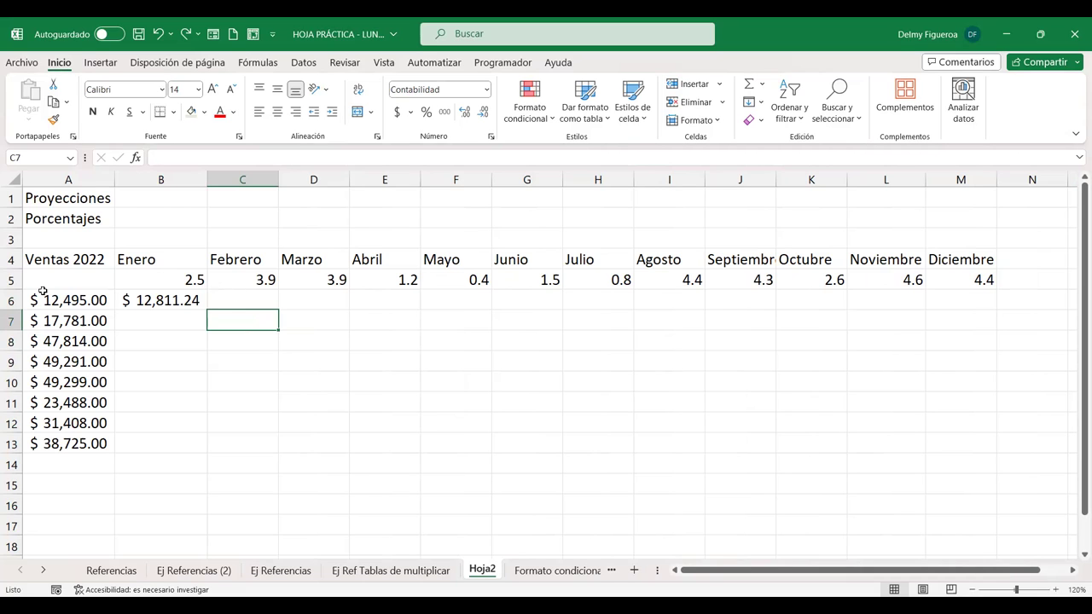
# Examine the January projection formula in B6 and its references to the sales amount and the January percentage.
pyautogui.click(43, 291)
pyautogui.doubleClick(190, 297)
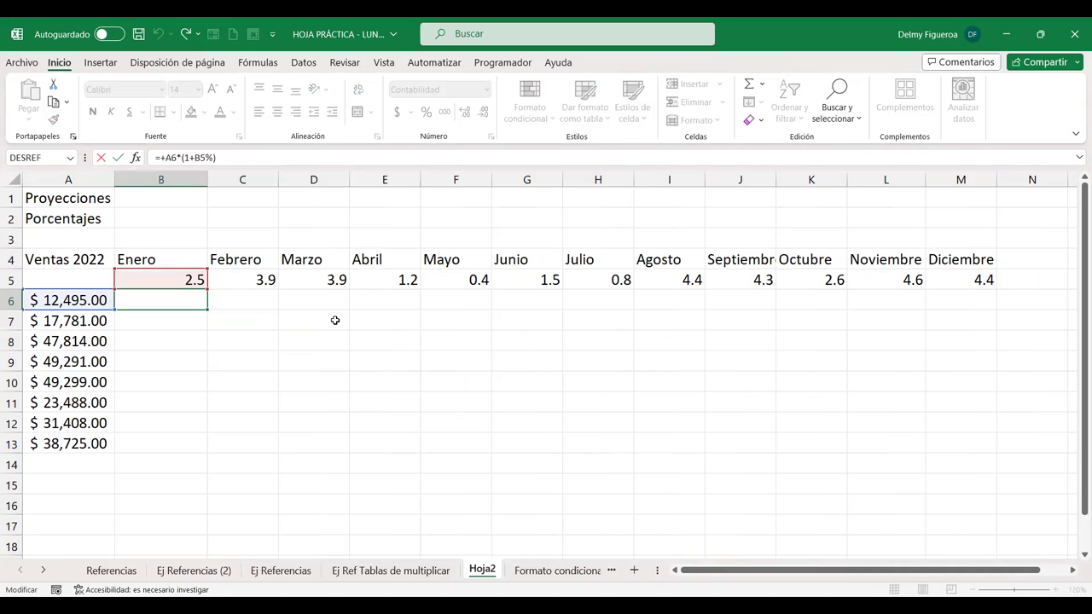
pyautogui.press('Return')
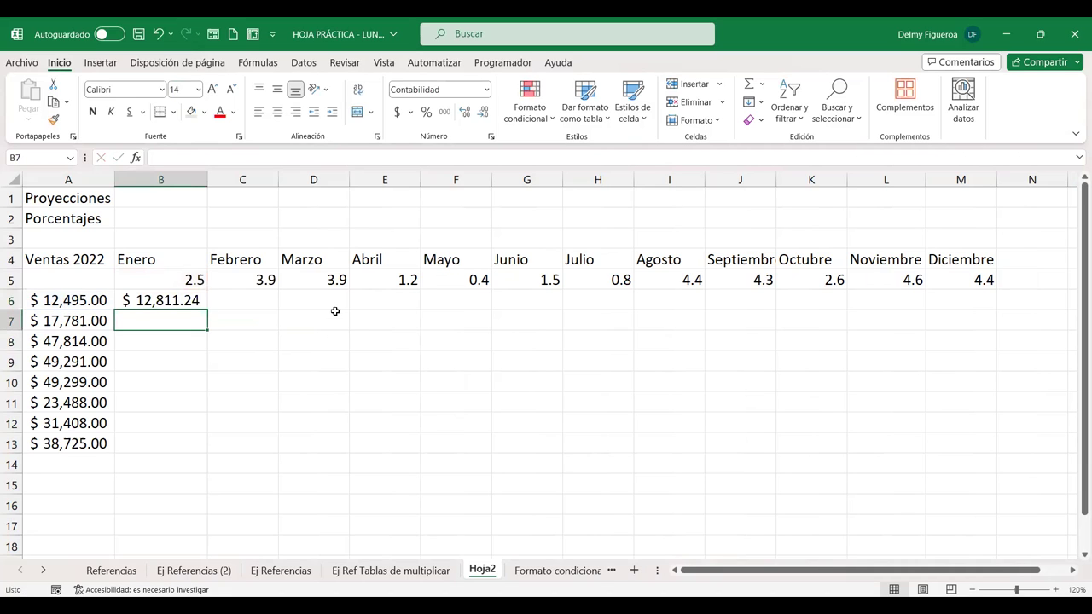
pyautogui.doubleClick(160, 300)
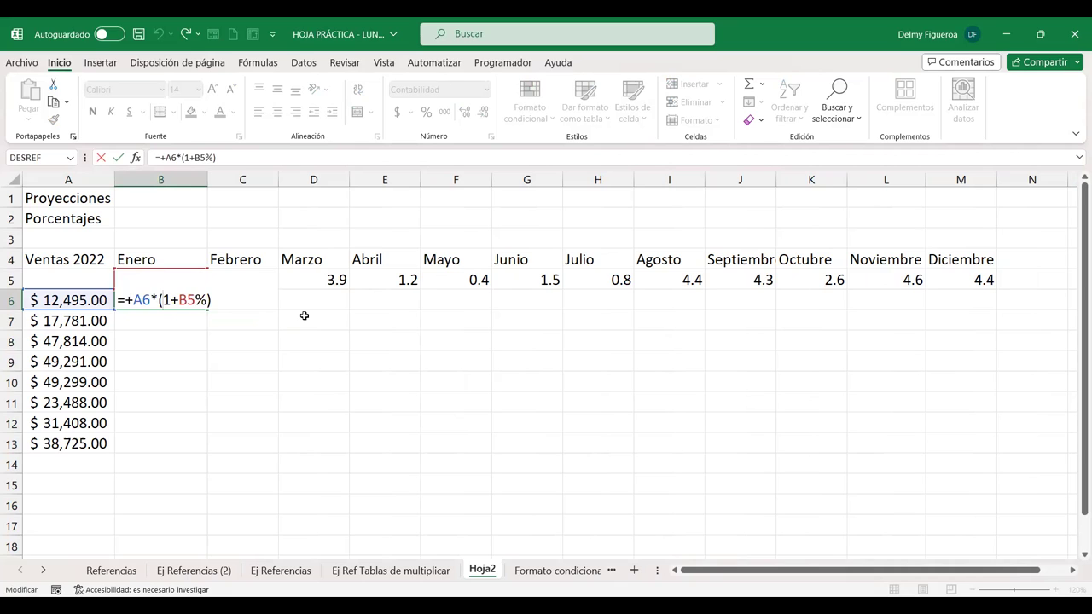
pyautogui.press('Return')
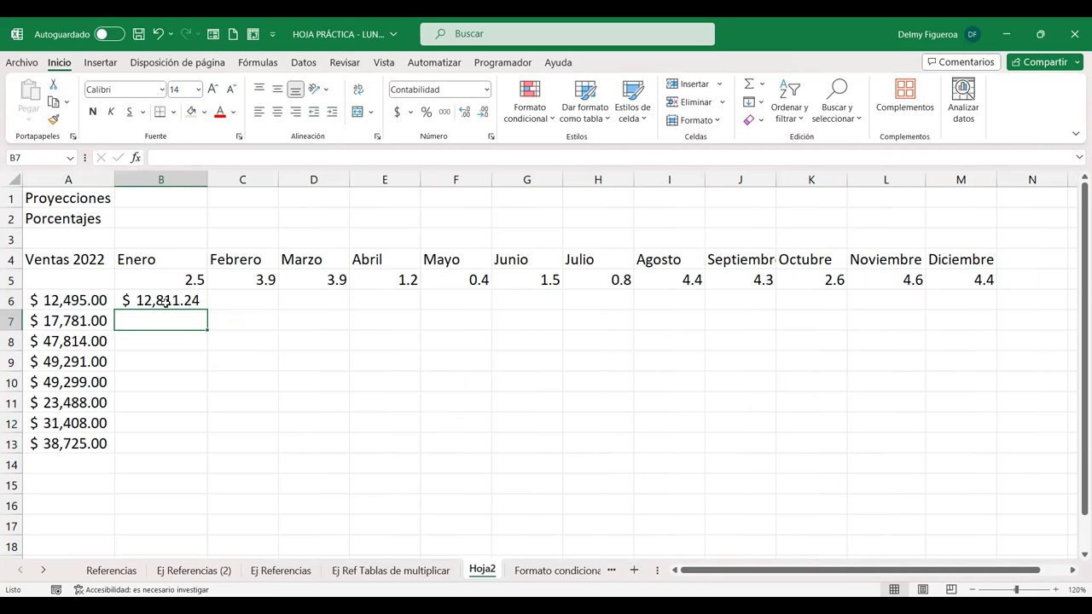
pyautogui.press('Up')
pyautogui.press('F2')
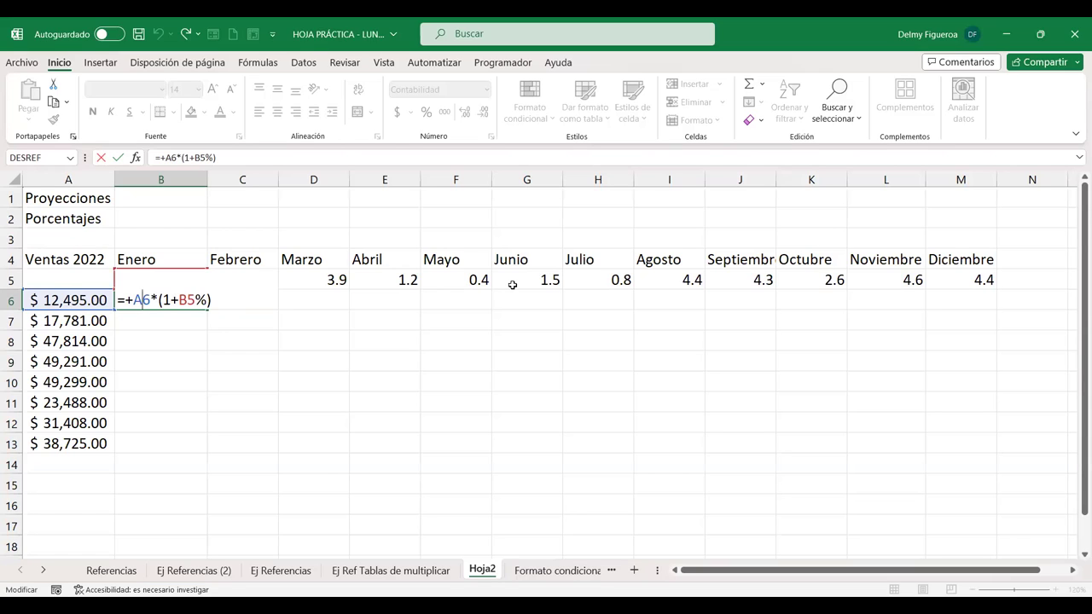
pyautogui.press('Return')
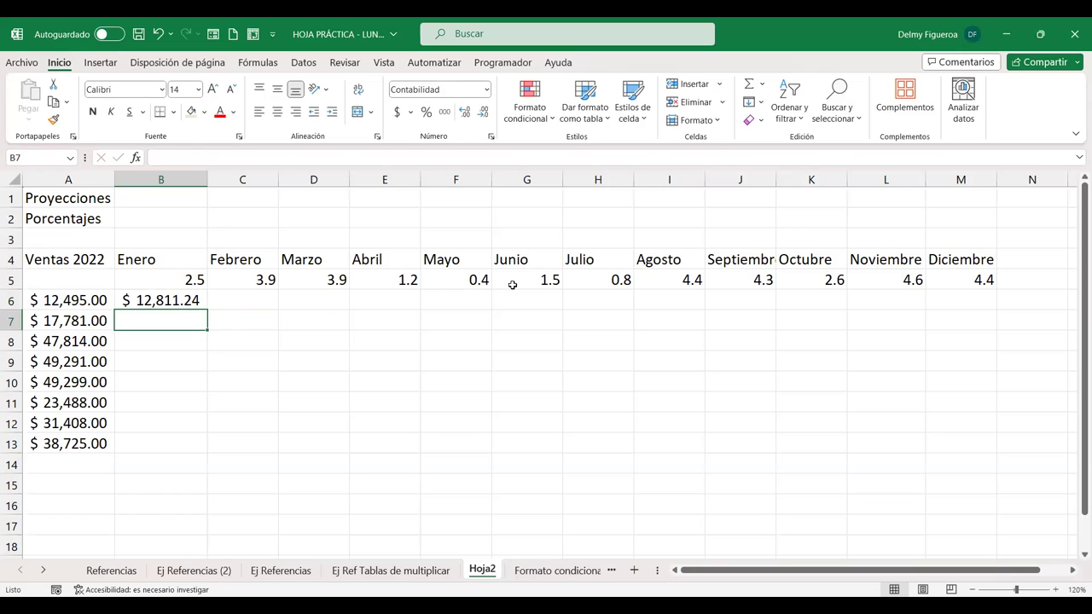
pyautogui.press('Up')
pyautogui.press('F2')
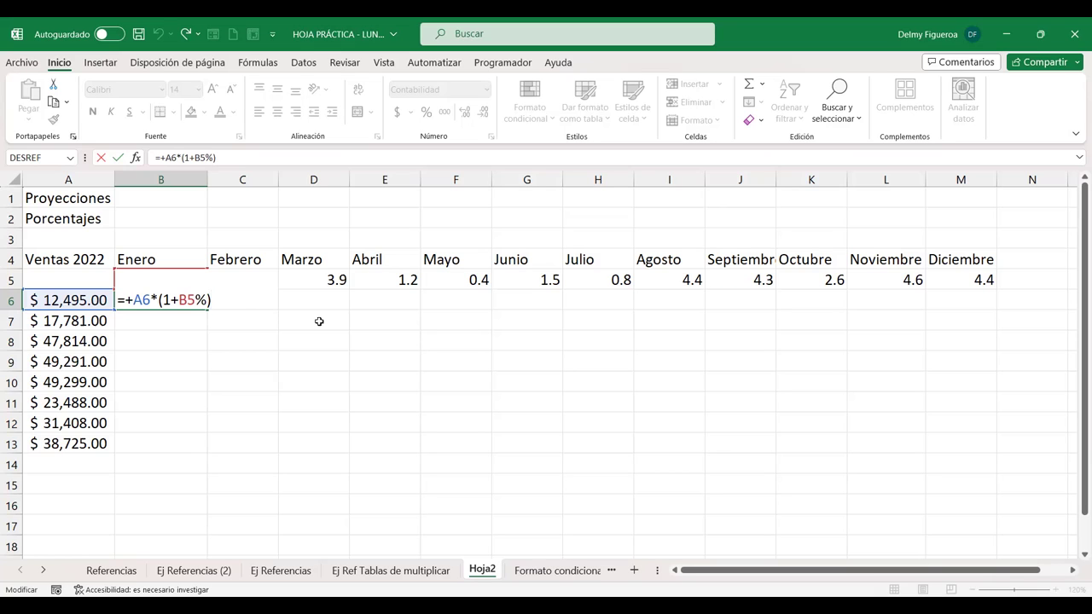
pyautogui.press('Return')
# Enter the comparison formula +A6*1.025 in B7, below the January projection.
pyautogui.write('+')
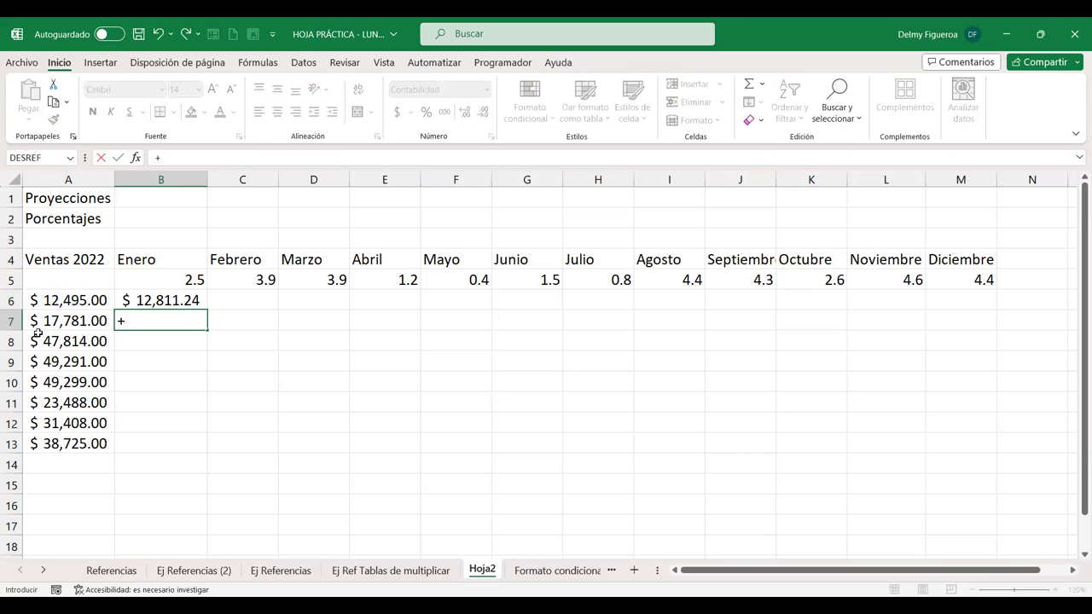
pyautogui.click(77, 299)
pyautogui.write('*')
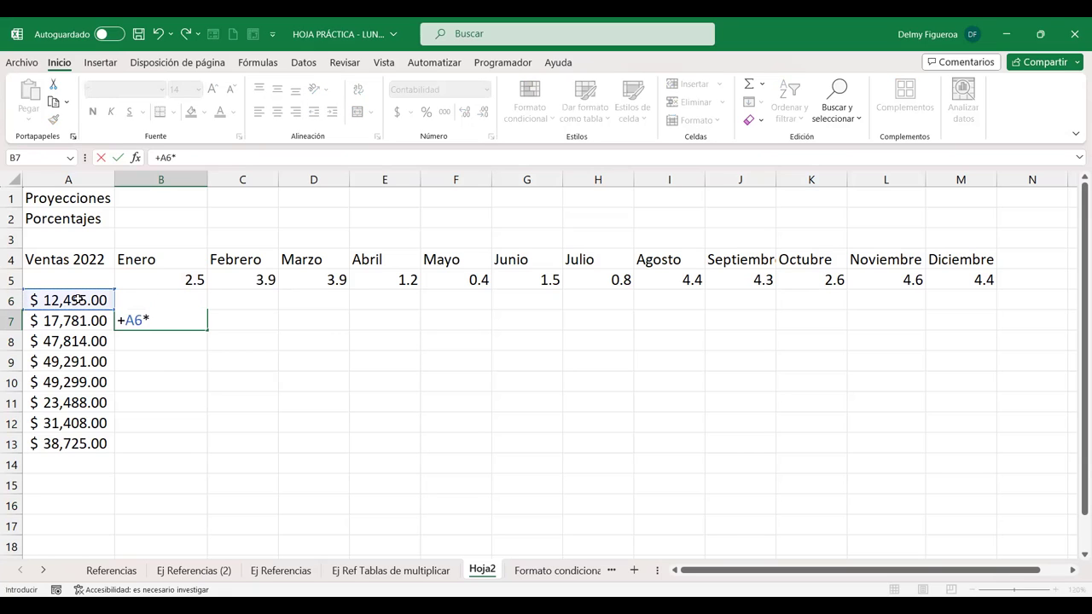
pyautogui.write('1.025')
pyautogui.press('Return')
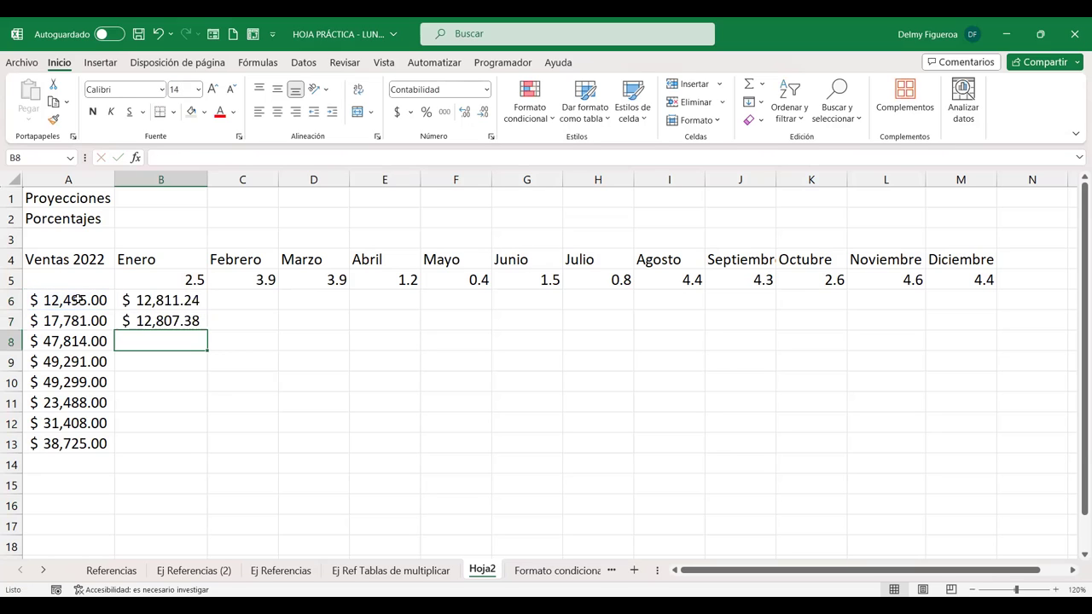
# Check the January projection formula in B6 and delete the comparison formula in B7.
pyautogui.doubleClick(179, 299)
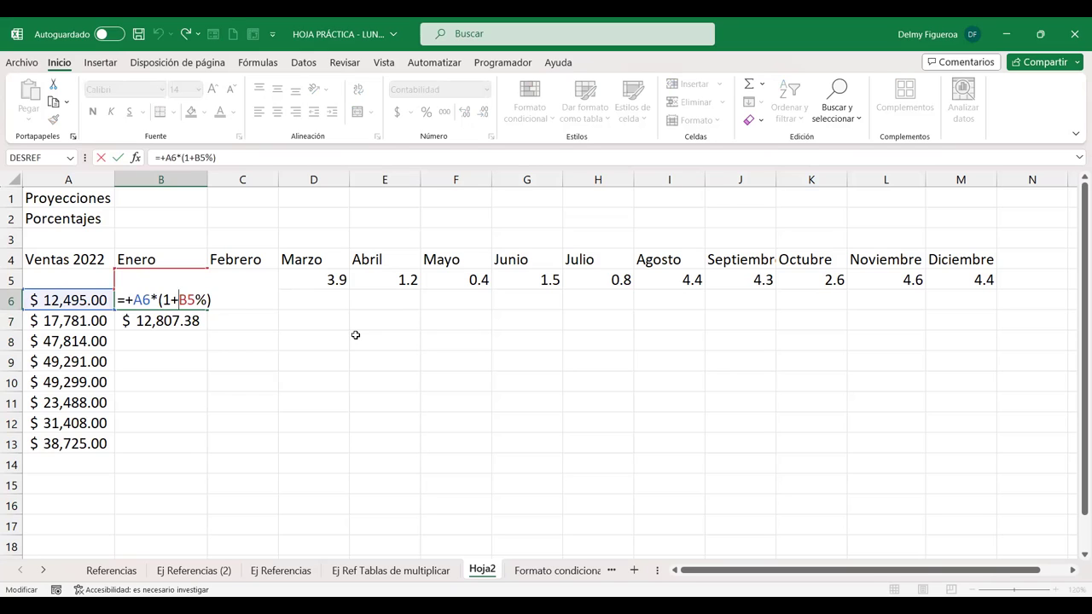
pyautogui.press('Return')
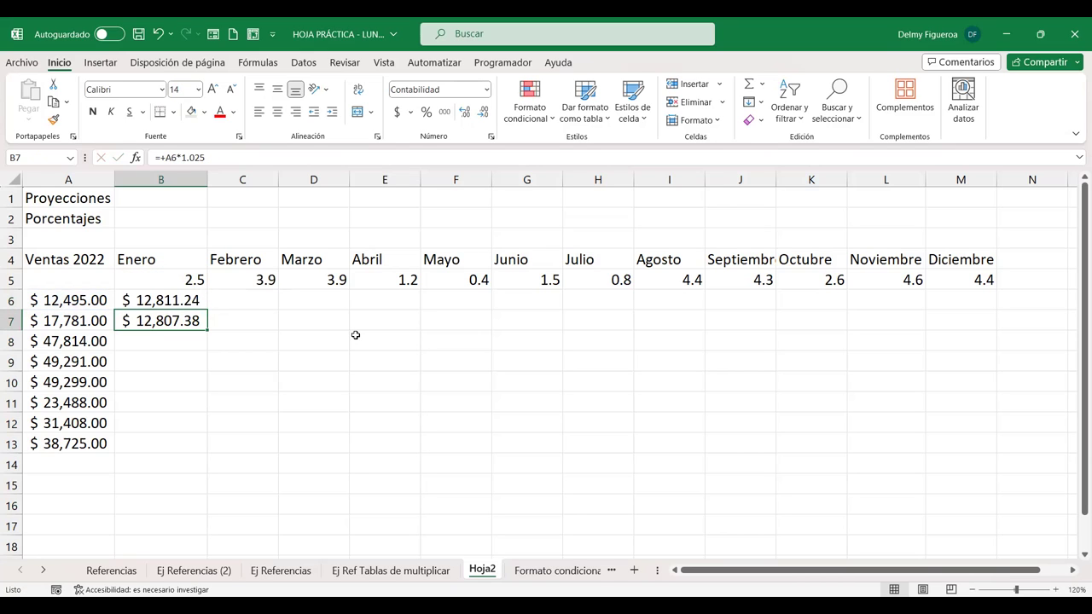
pyautogui.press('Delete')
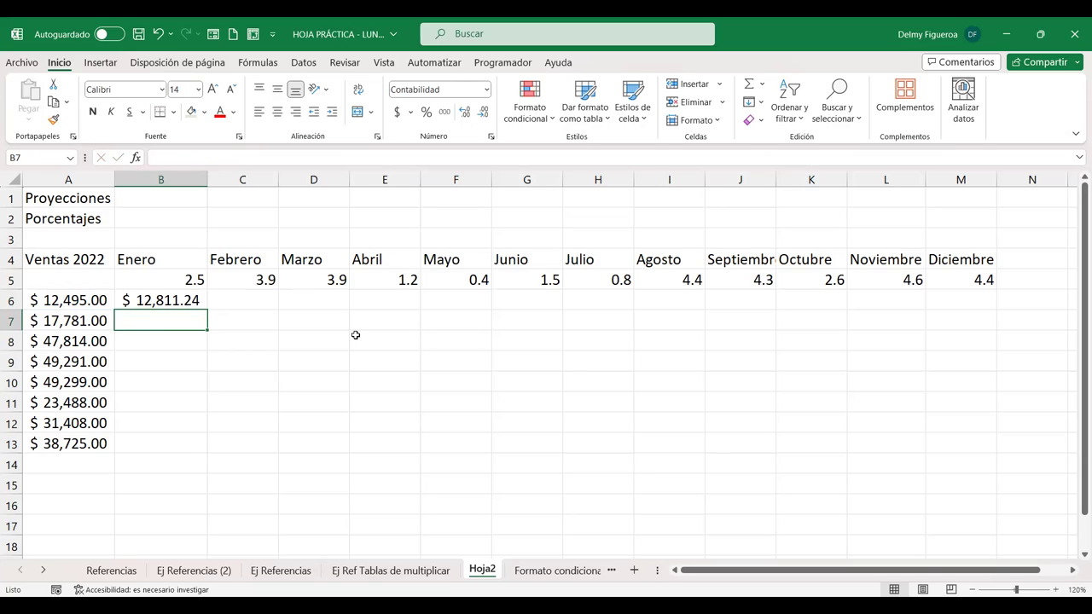
# Wrap the percentage reference in B6 in its own parentheses so the formula reads =+A6*(1+(B5%)).
pyautogui.press('Up')
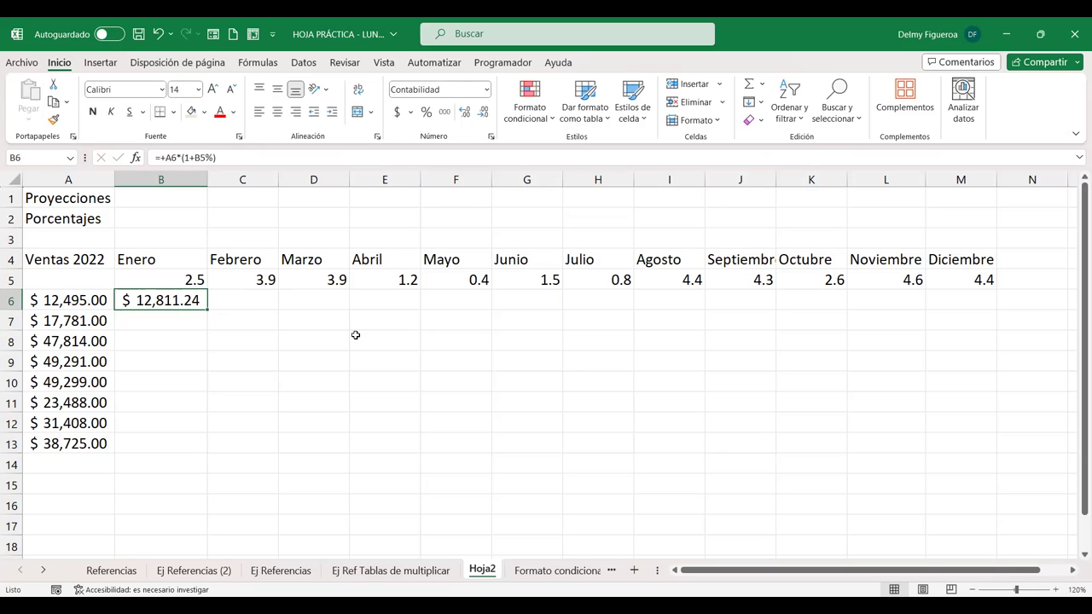
pyautogui.press('F2')
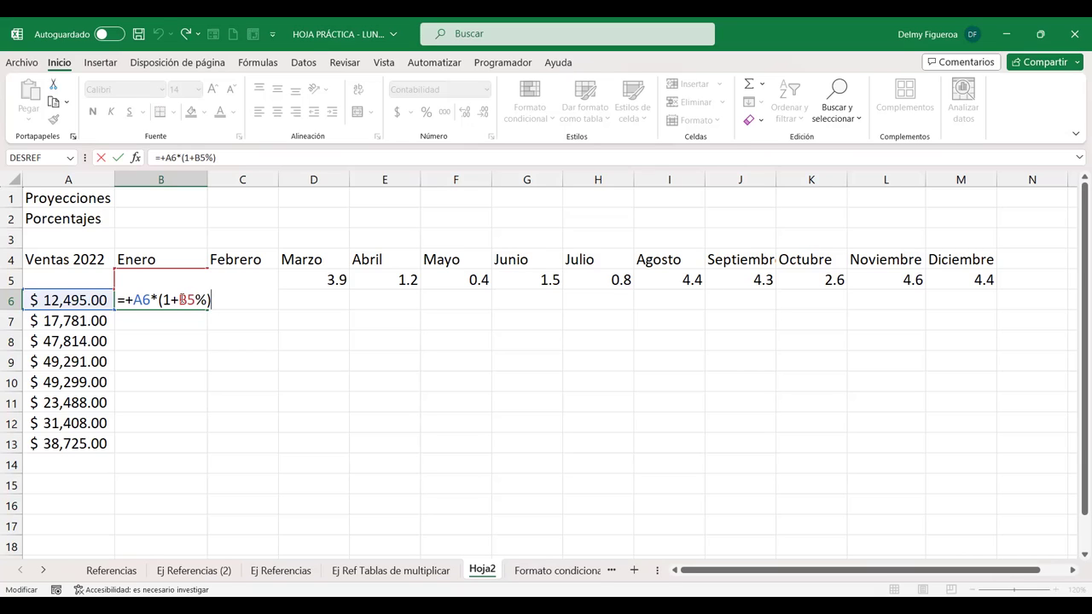
pyautogui.write('(B5%')
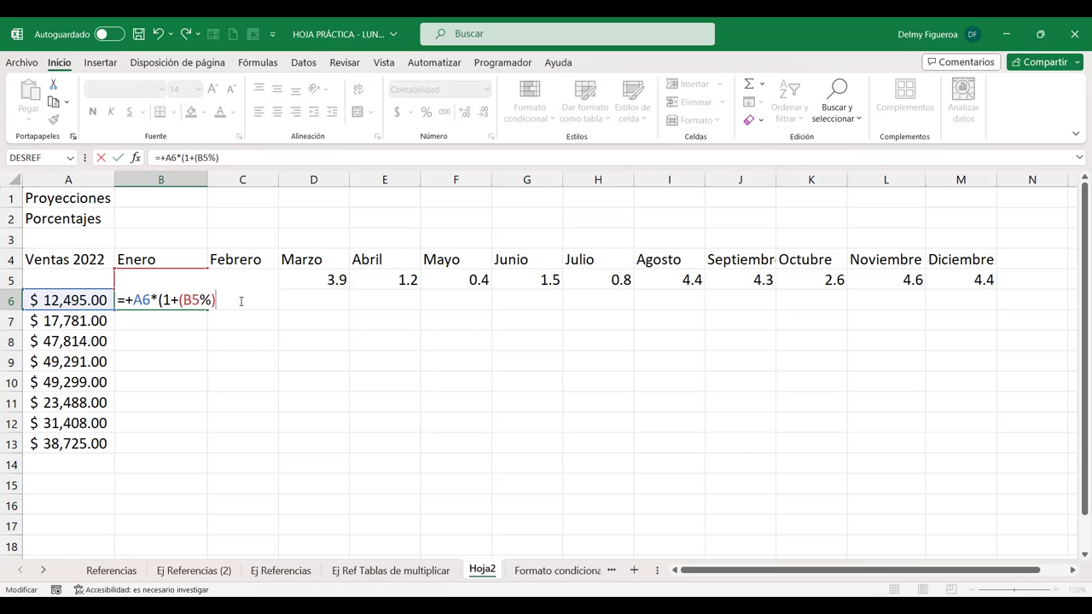
pyautogui.write(')')
pyautogui.press('Return')
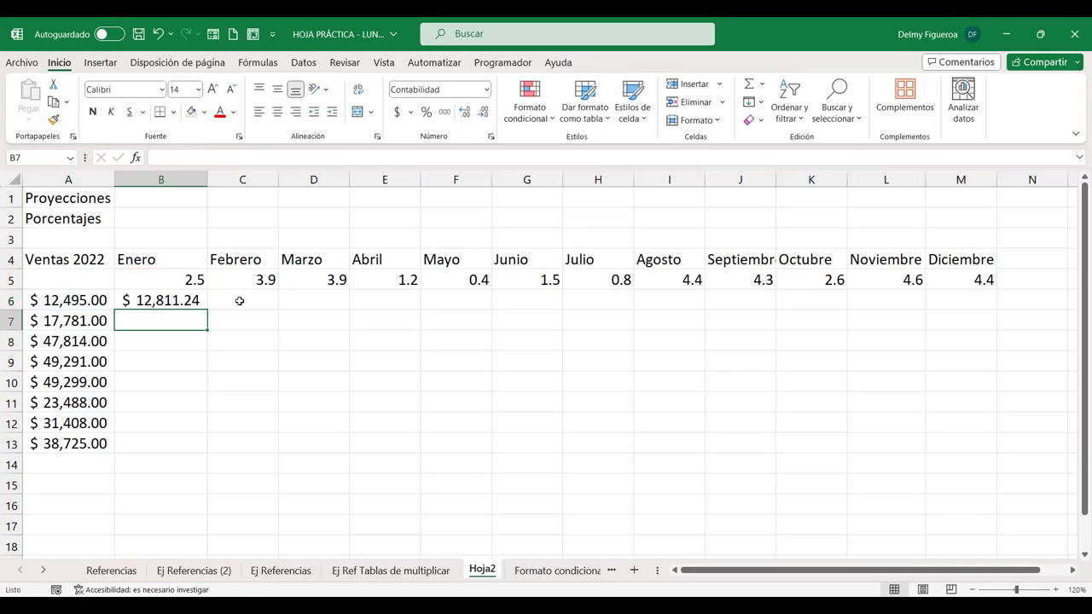
pyautogui.press('Up')
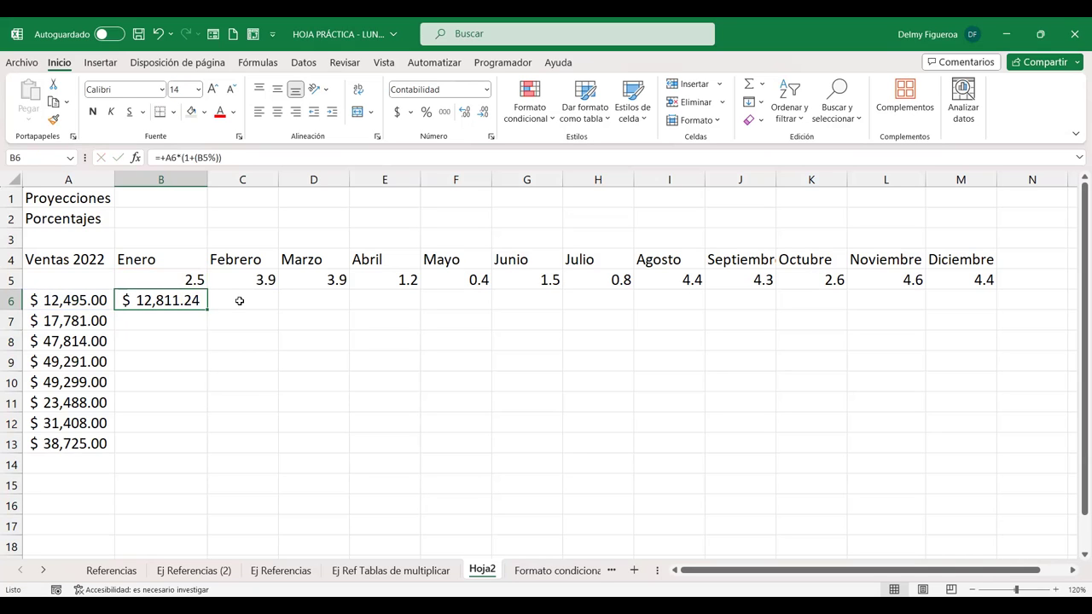
# Review the January projection formula in B6 and clear it from the cell.
pyautogui.press('F2')
pyautogui.press('Return')
pyautogui.press('Up')
pyautogui.press('Delete')
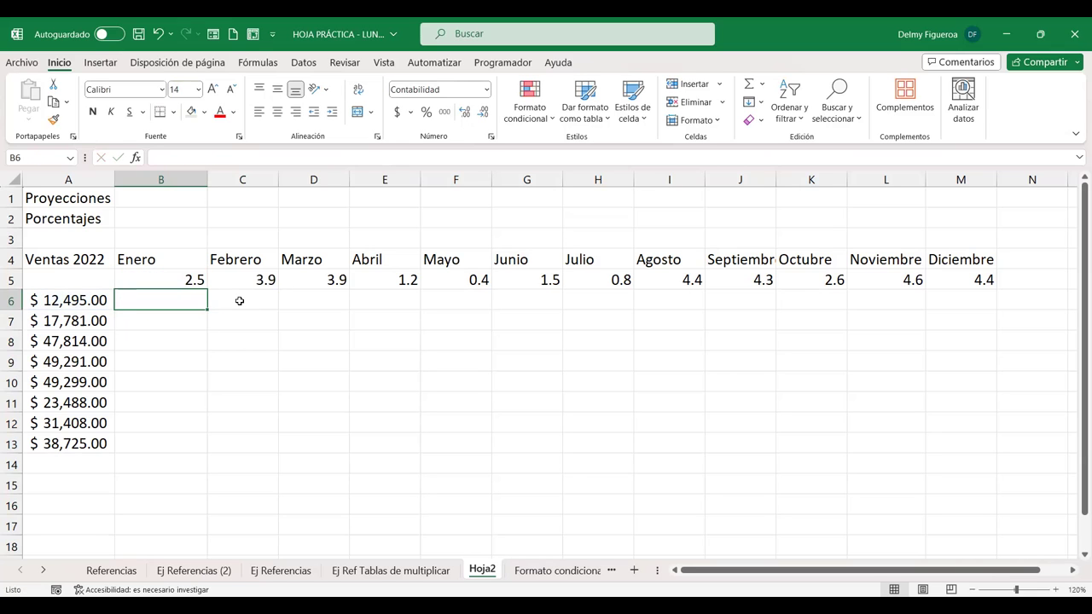
# Enter the alternative January projection formula +A6+(A6*B5%) in B6.
pyautogui.write('+')
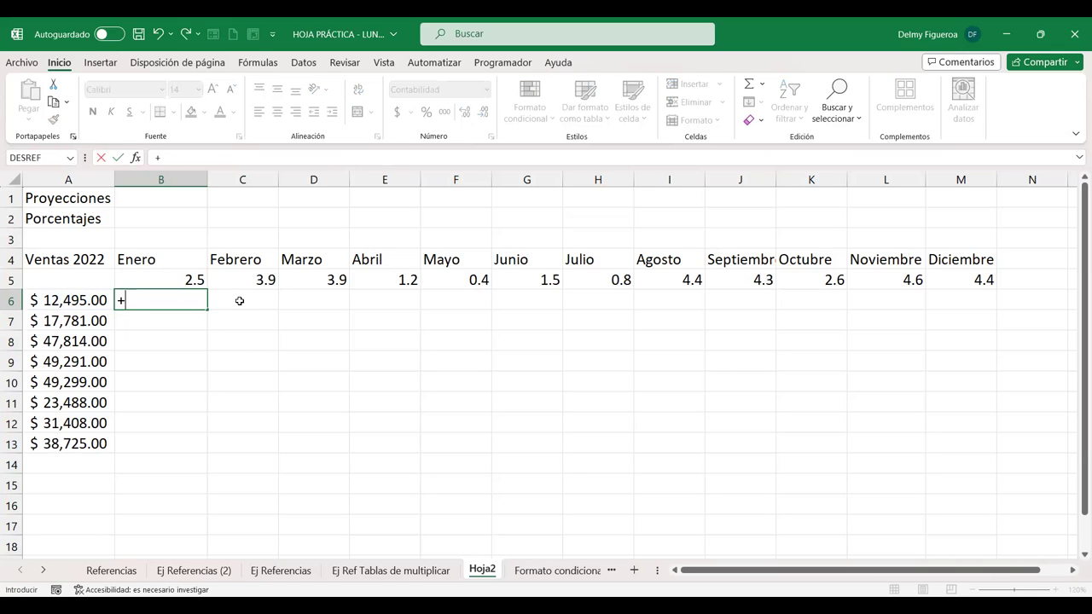
pyautogui.click(66, 300)
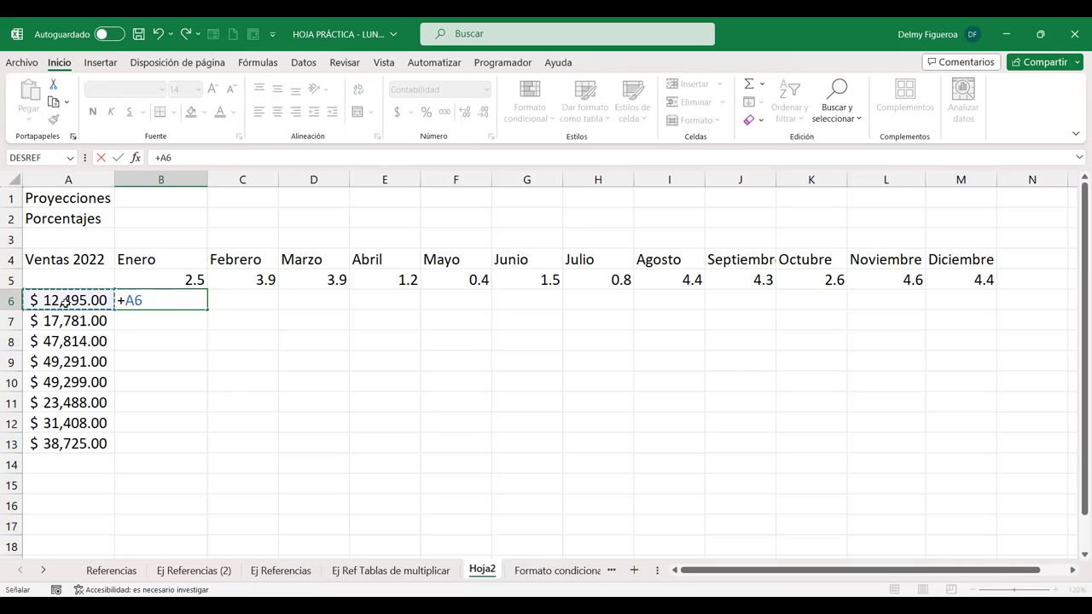
pyautogui.write('+')
pyautogui.click(65, 300)
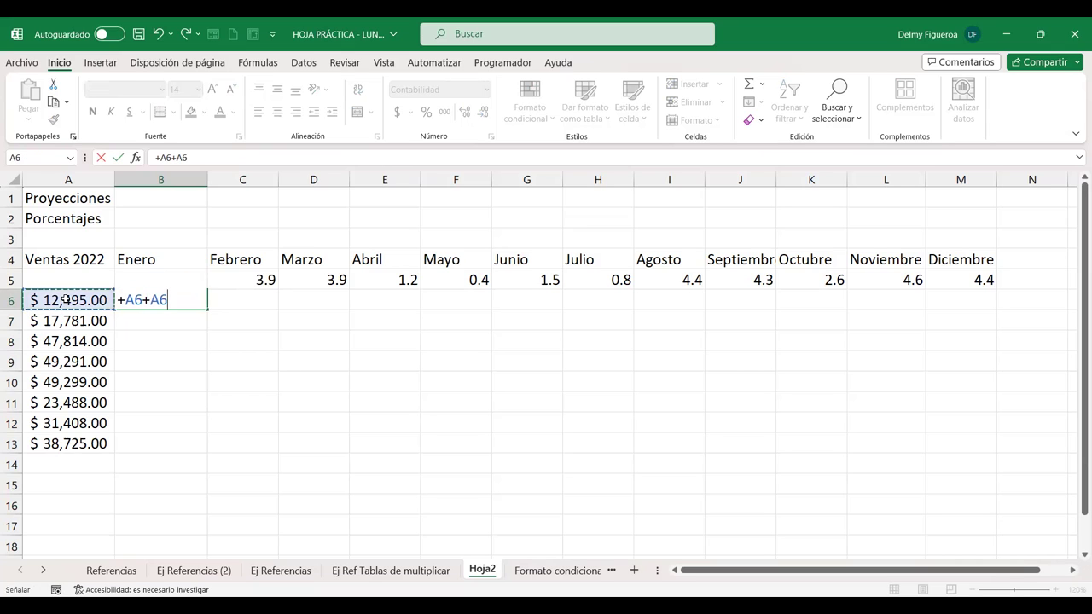
pyautogui.click(151, 299)
pyautogui.write('(')
pyautogui.press('End')
pyautogui.write('*')
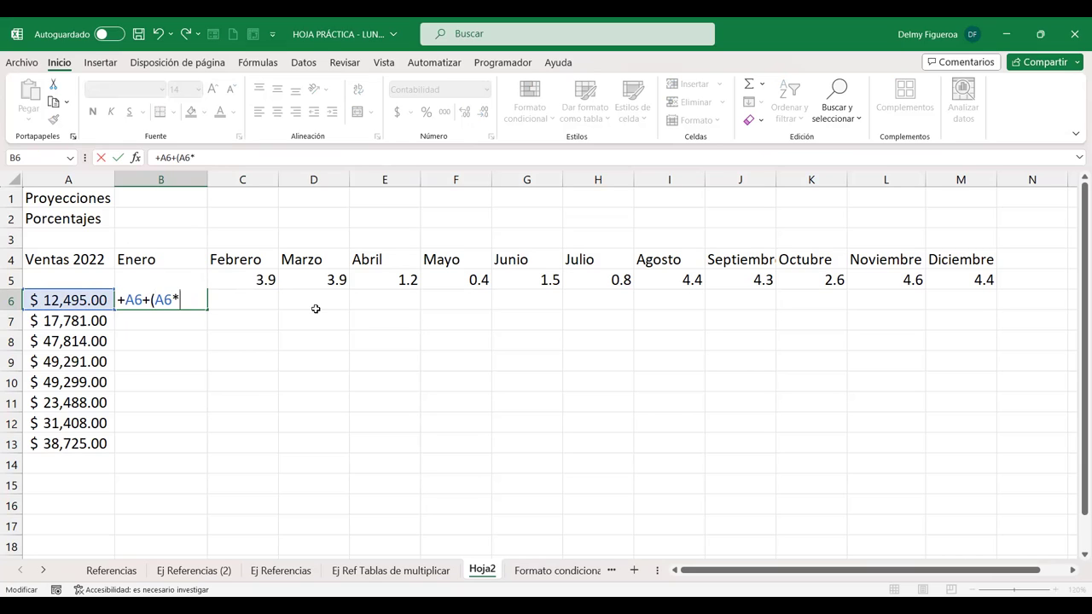
pyautogui.press('Left')
pyautogui.press('Left')
pyautogui.press('Left')
pyautogui.click(191, 300)
pyautogui.click(241, 280)
pyautogui.press('Left')
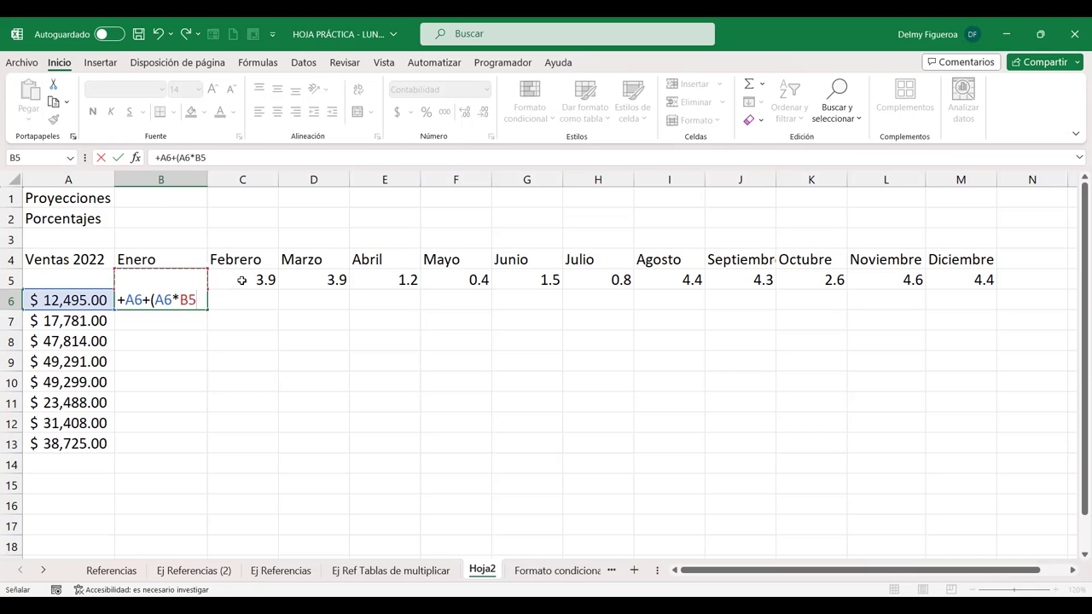
pyautogui.write('%)')
pyautogui.press('Return')
pyautogui.press('Up')
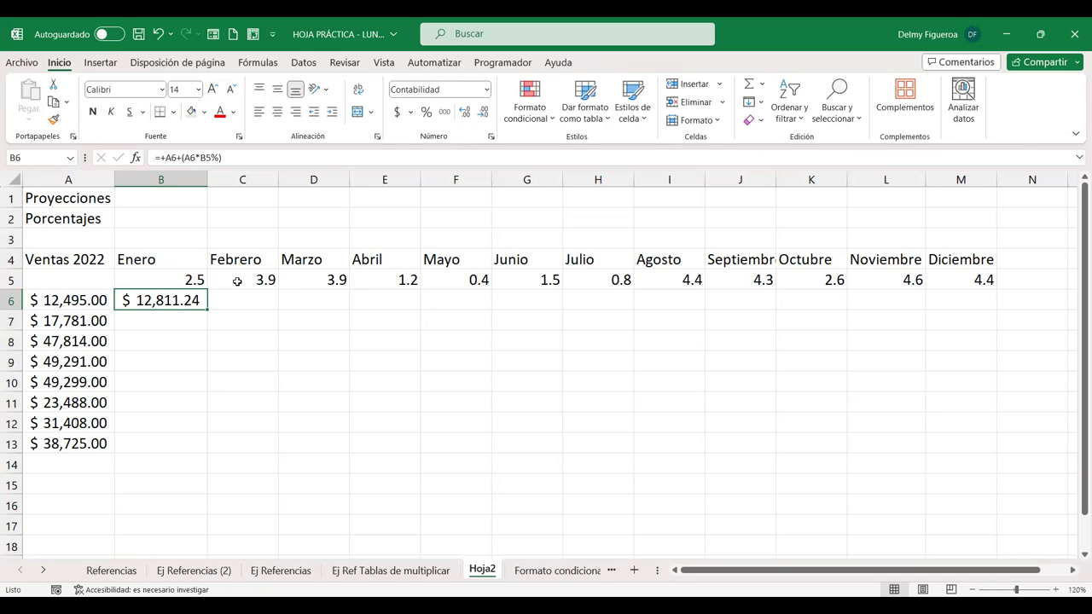
# Try applying the percentage format to the January value in B5, and undo it.
pyautogui.click(189, 276)
pyautogui.click(425, 113)
pyautogui.hotkey('ctrl', 'z')
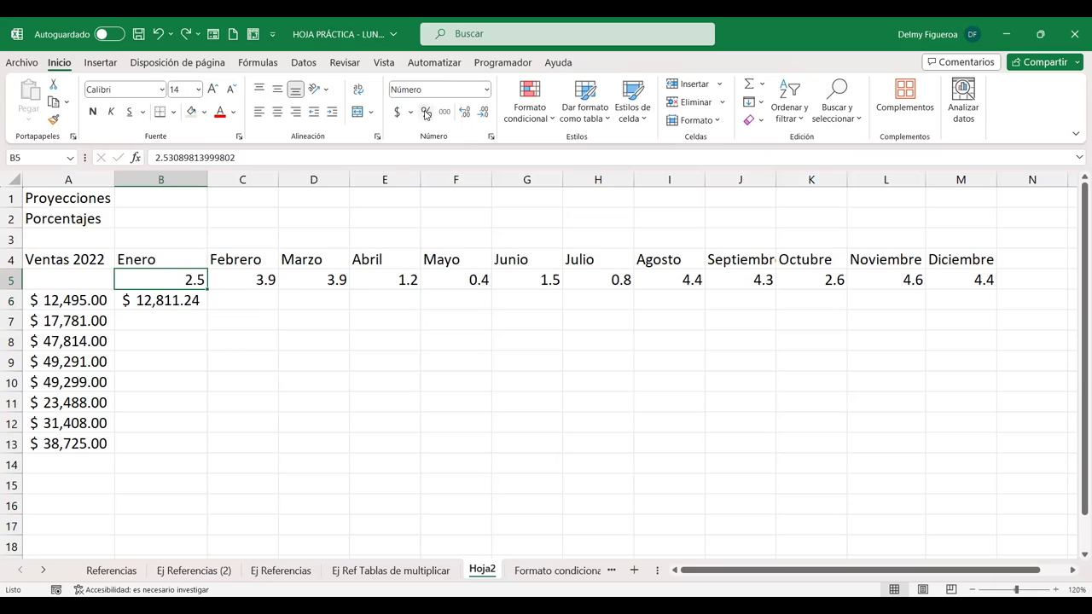
# Examine the references to the sales amount and January percentage in the B6 formula.
pyautogui.click(184, 300)
pyautogui.doubleClick(184, 301)
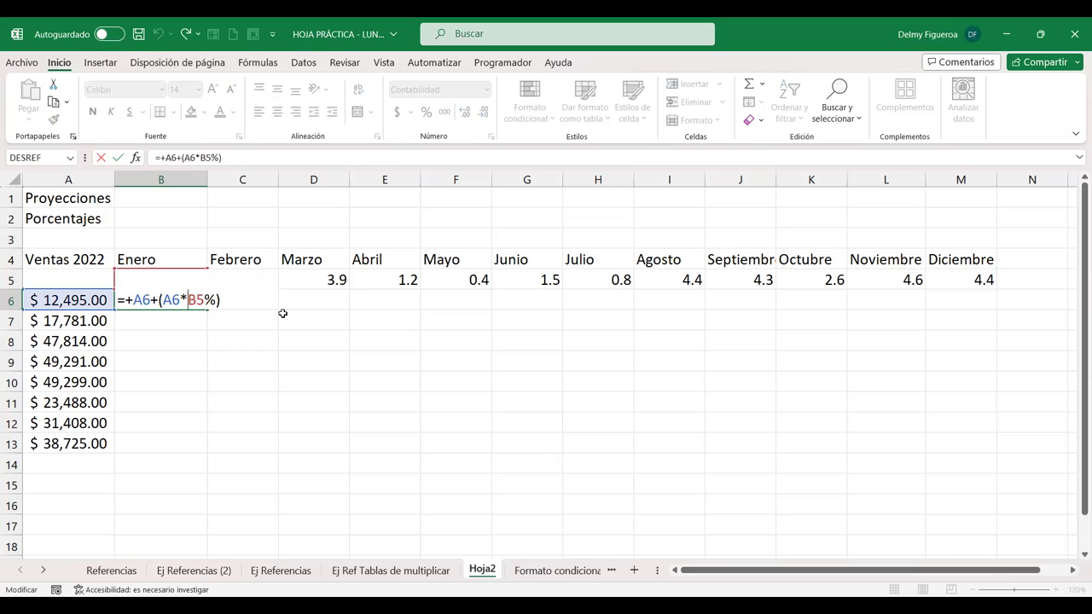
pyautogui.press('Return')
# Set the January value in B5 to 2.5% and format it as a percentage with one decimal.
pyautogui.click(180, 280)
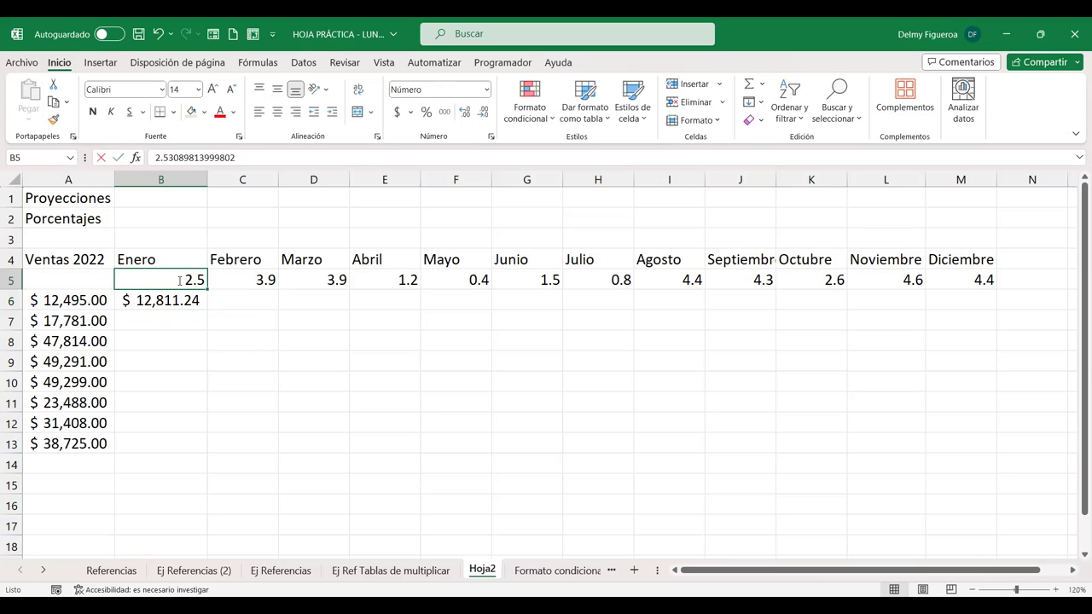
pyautogui.doubleClick(180, 280)
pyautogui.moveTo(168, 158); pyautogui.dragTo(437, 151)
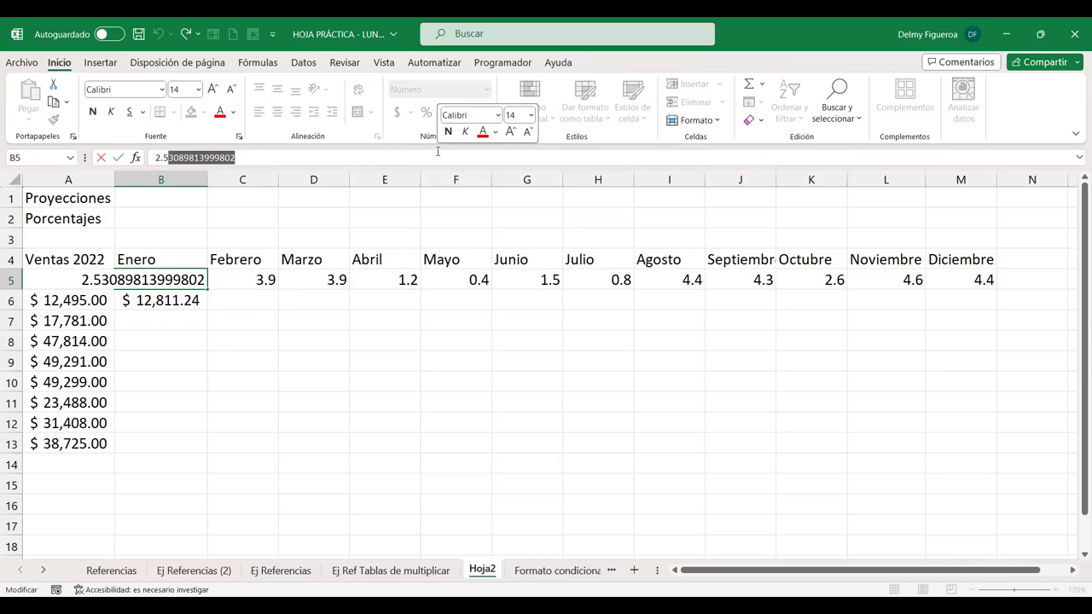
pyautogui.write('%')
pyautogui.press('Return')
pyautogui.press('Up')
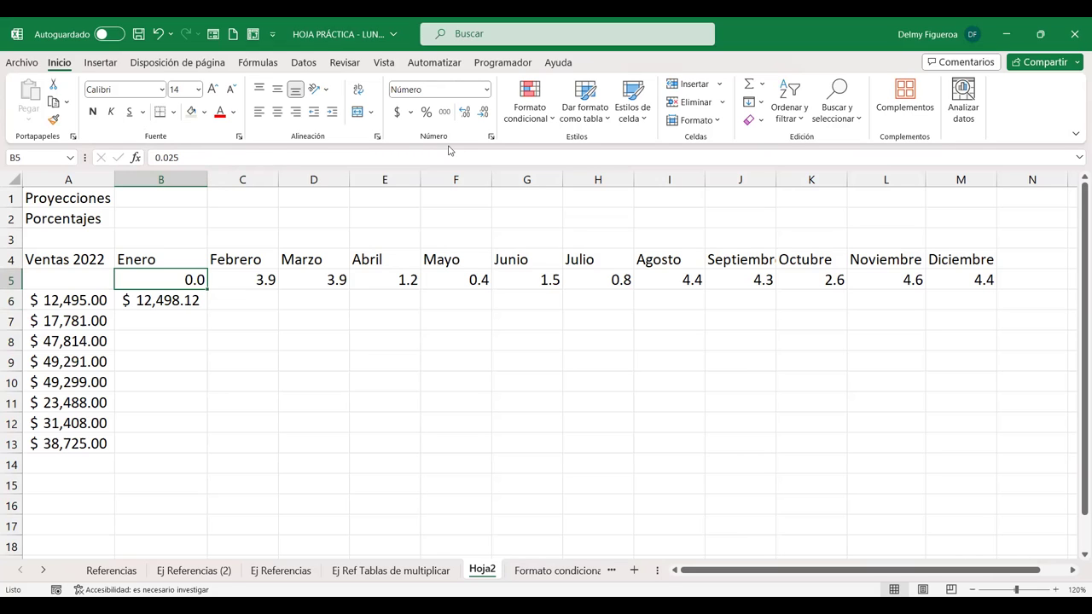
pyautogui.click(425, 112)
pyautogui.click(466, 112)
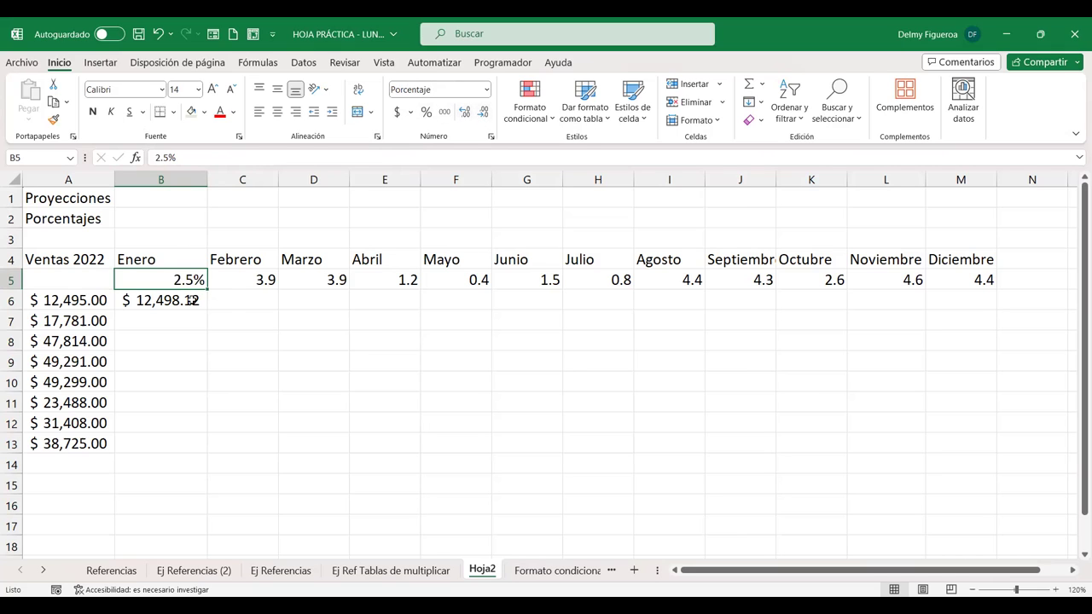
# Replace the January projection formula in B6 with +A6*(1+B5).
pyautogui.click(189, 300)
pyautogui.press('Delete')
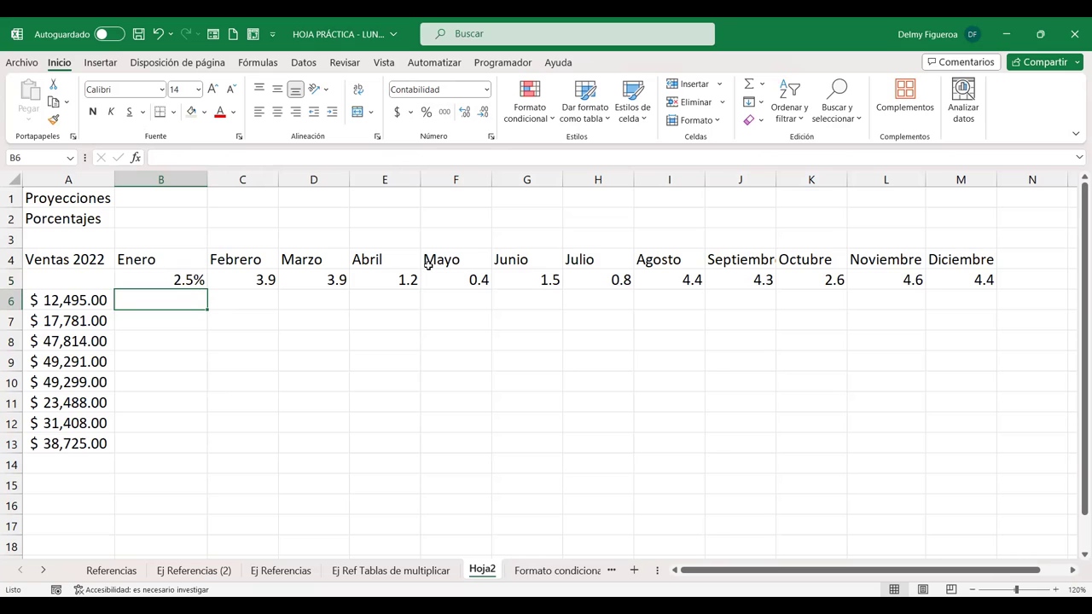
pyautogui.write('+')
pyautogui.press('Left')
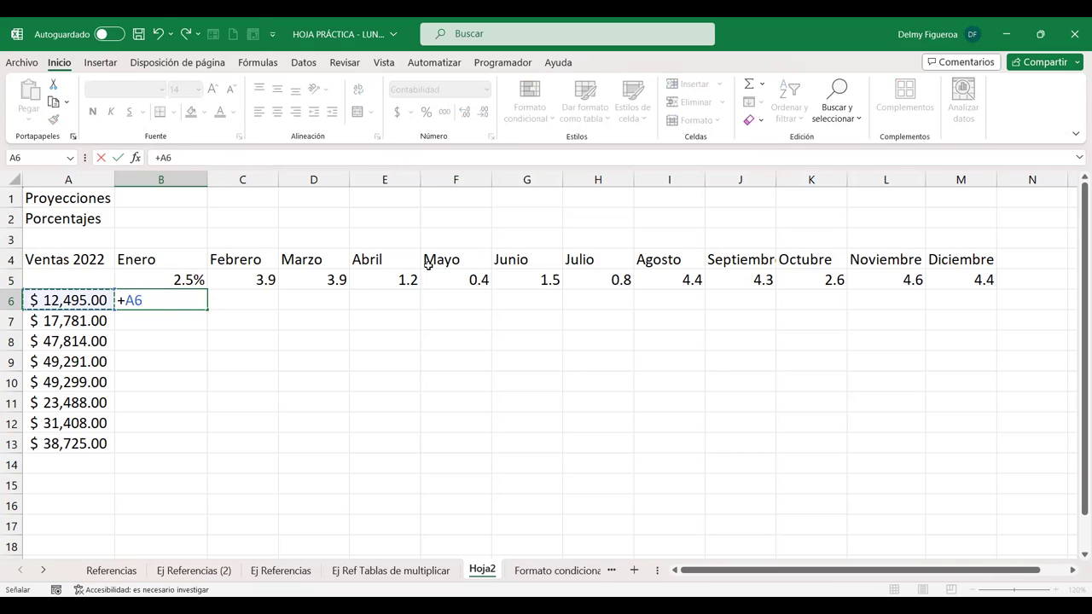
pyautogui.write('*(')
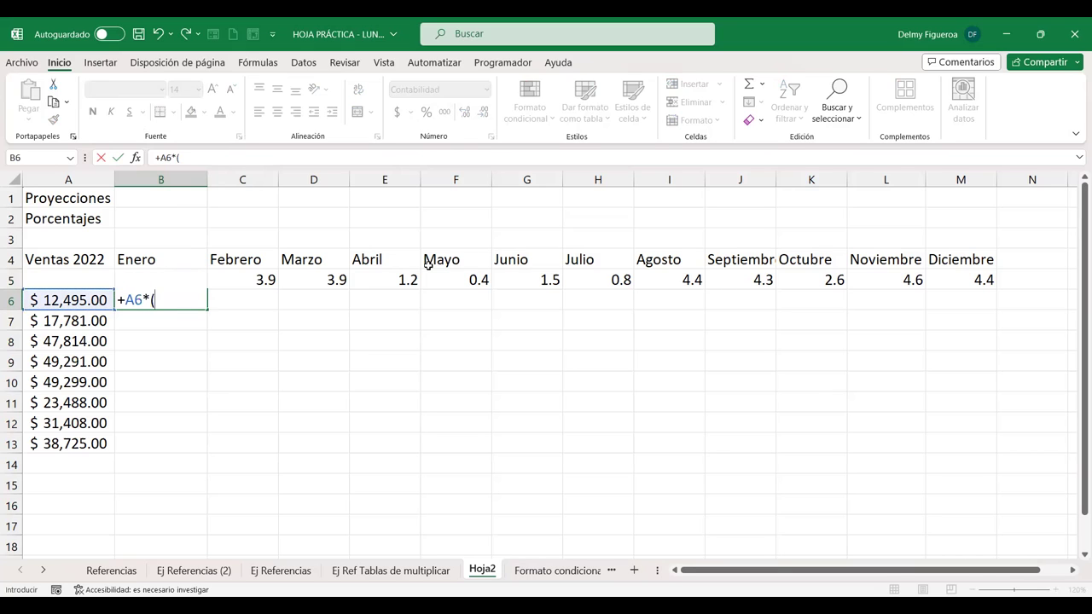
pyautogui.write('1+')
pyautogui.press('Up')
pyautogui.write(')')
pyautogui.press('Return')
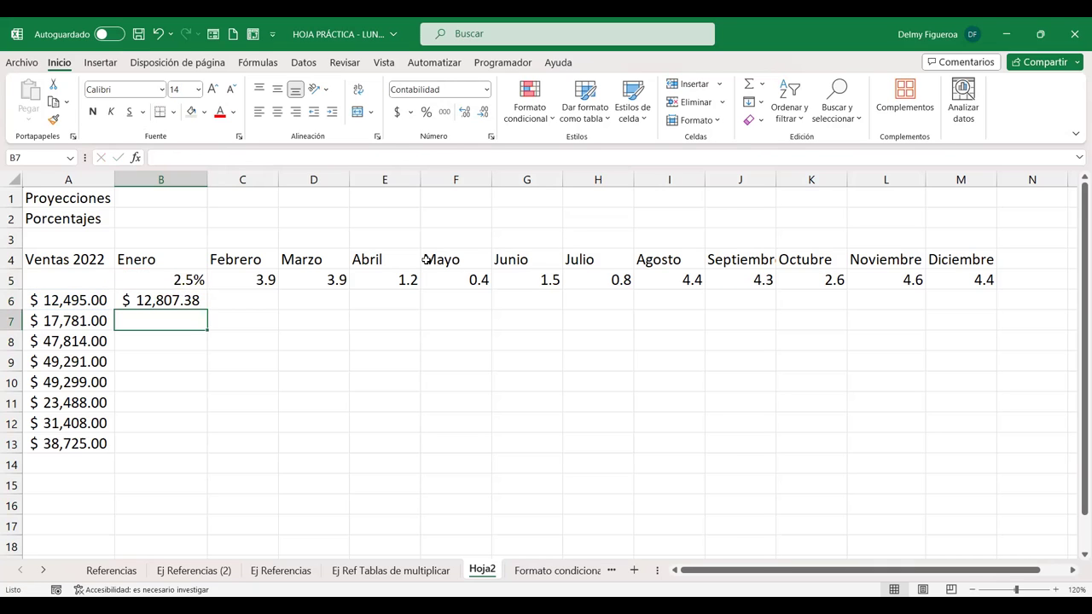
# Try applying the percentage format to the February through December values in C5:M5, and undo it.
pyautogui.press('Up')
pyautogui.press('Up')
pyautogui.press('Right')
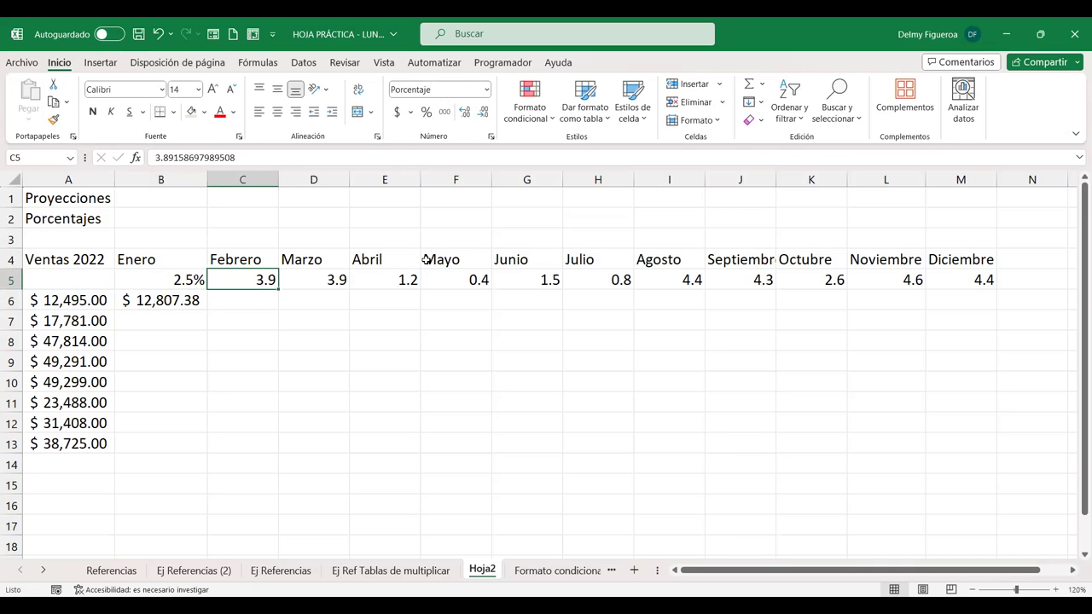
pyautogui.hotkey('shift', 'Right')
pyautogui.hotkey('shift', 'Right')
pyautogui.hotkey('shift', 'Right')
pyautogui.hotkey('shift', 'Right')
pyautogui.hotkey('shift', 'Right')
pyautogui.hotkey('shift', 'Right')
pyautogui.hotkey('shift', 'Right')
pyautogui.hotkey('shift', 'Right')
pyautogui.hotkey('shift', 'Right')
pyautogui.hotkey('shift', 'Right')
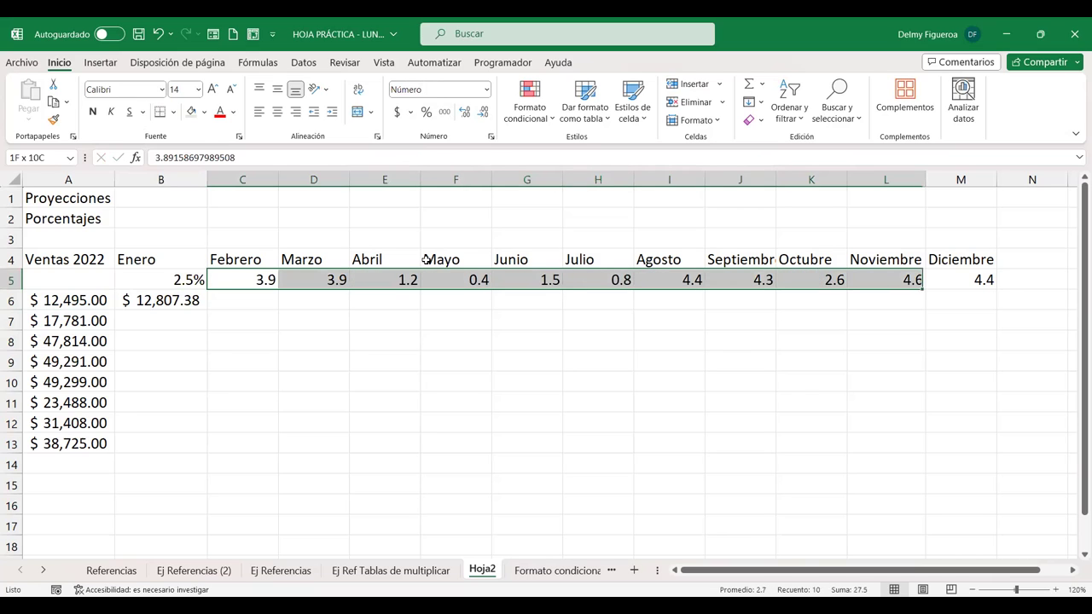
pyautogui.click(426, 113)
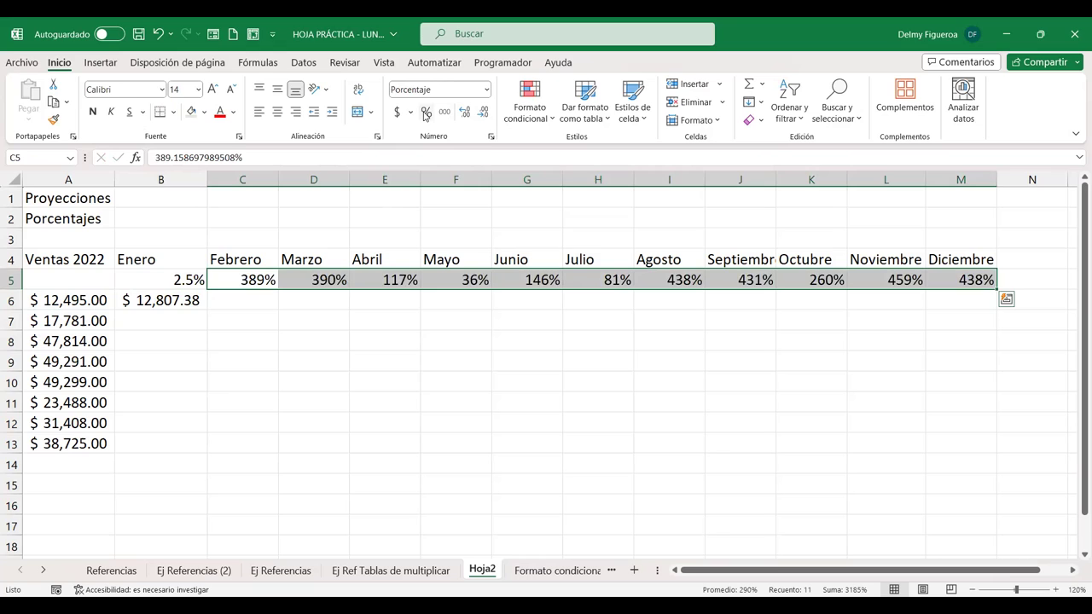
pyautogui.hotkey('ctrl', 'z')
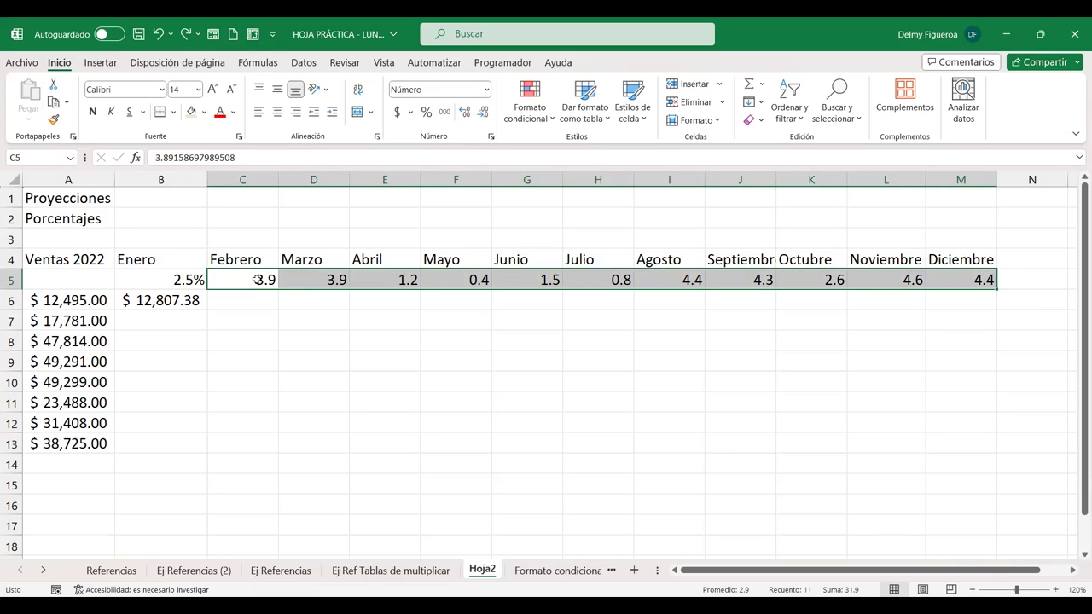
# Set the February value in C5 to 3.9% and format it as a percentage with one decimal.
pyautogui.click(258, 280)
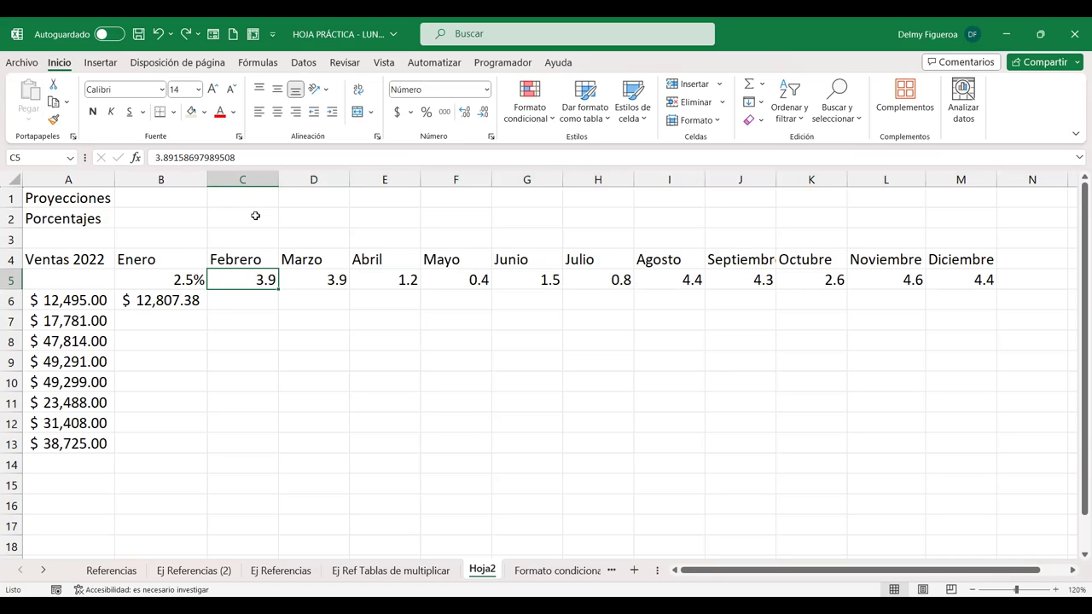
pyautogui.write('3.9%')
pyautogui.press('Return')
pyautogui.press('Up')
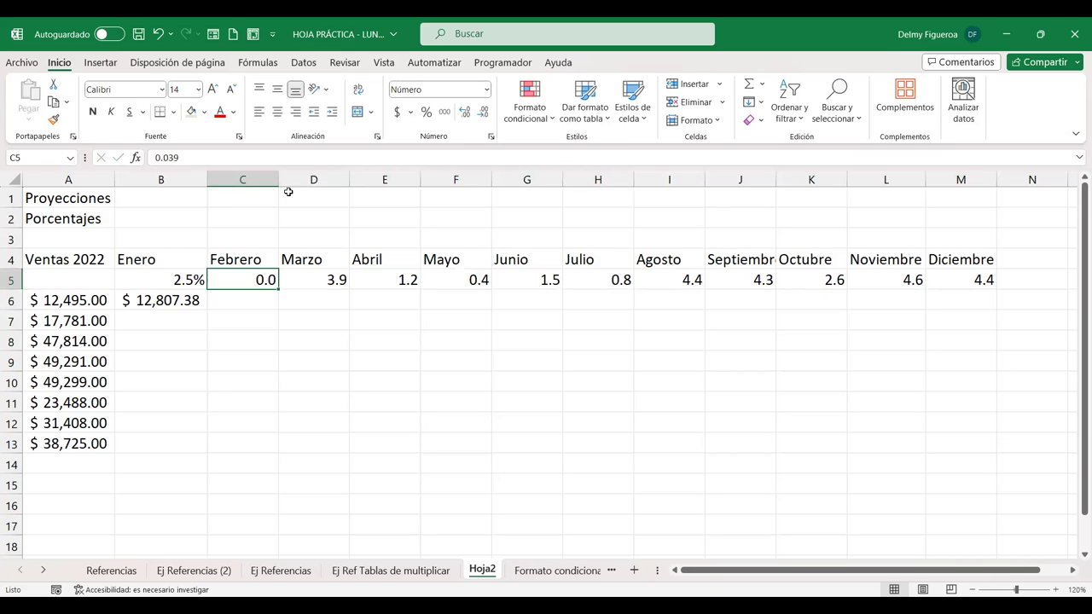
pyautogui.click(483, 111)
pyautogui.click(463, 113)
pyautogui.click(426, 114)
pyautogui.click(315, 274)
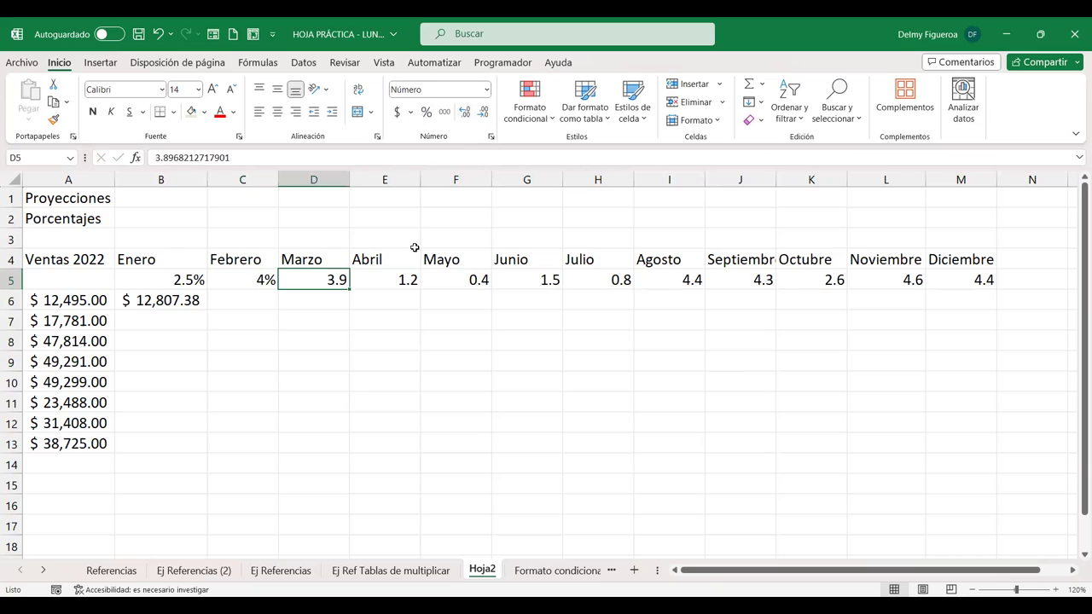
pyautogui.click(239, 286)
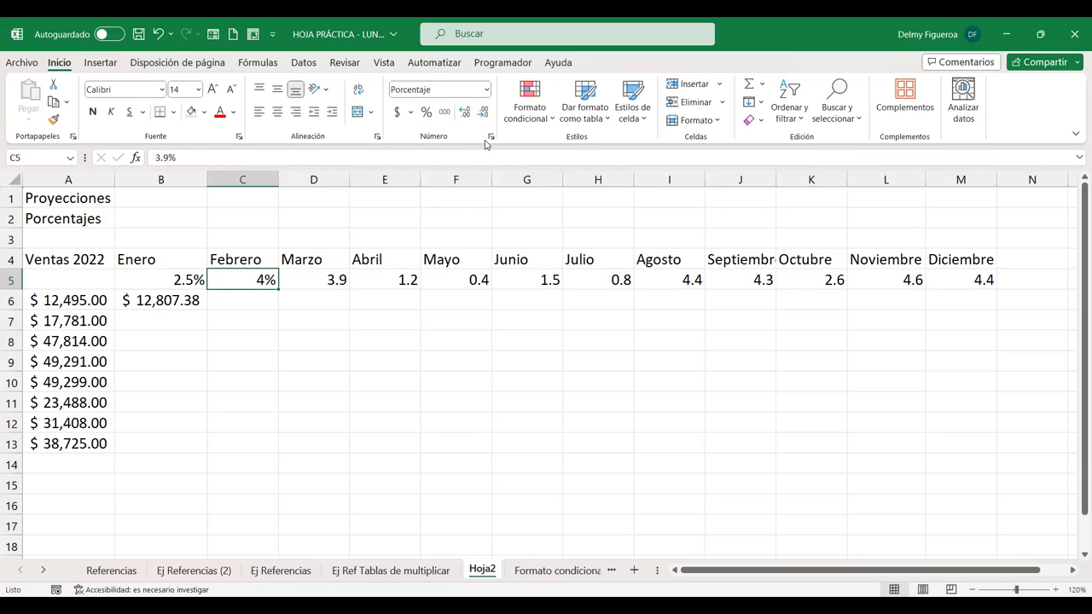
pyautogui.click(464, 114)
# Set the March value in D5 to 3 and the April value in E5 to 1.2.
pyautogui.click(314, 273)
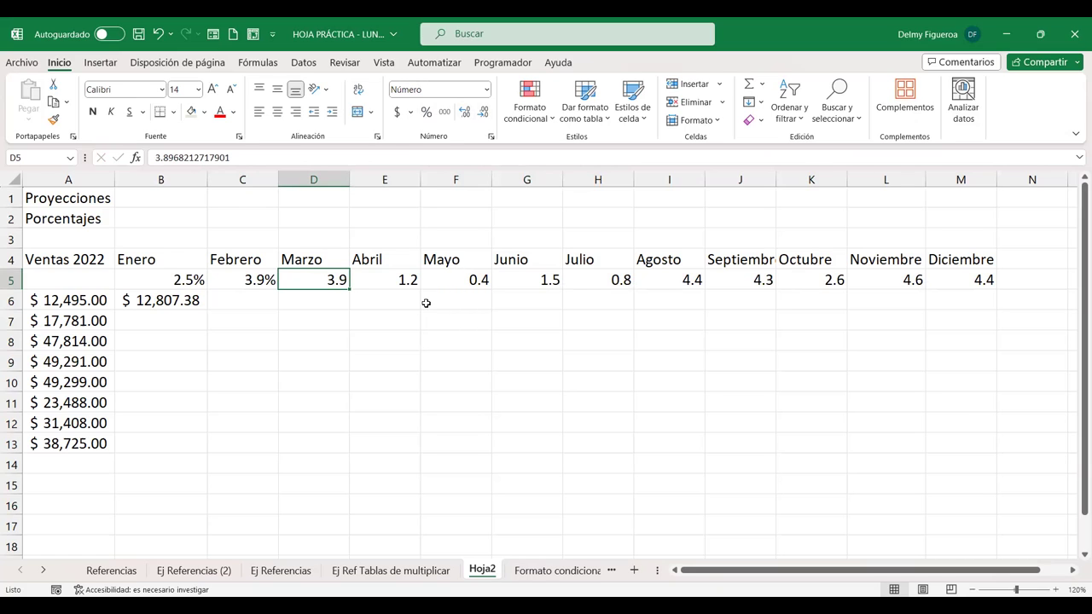
pyautogui.write('3')
pyautogui.press('Tab')
pyautogui.write('1.2')
pyautogui.press('Tab')
# Set the May, June and July values in F5:H5 to 0.4%, 1.5% and 0.8%.
pyautogui.press('F2')
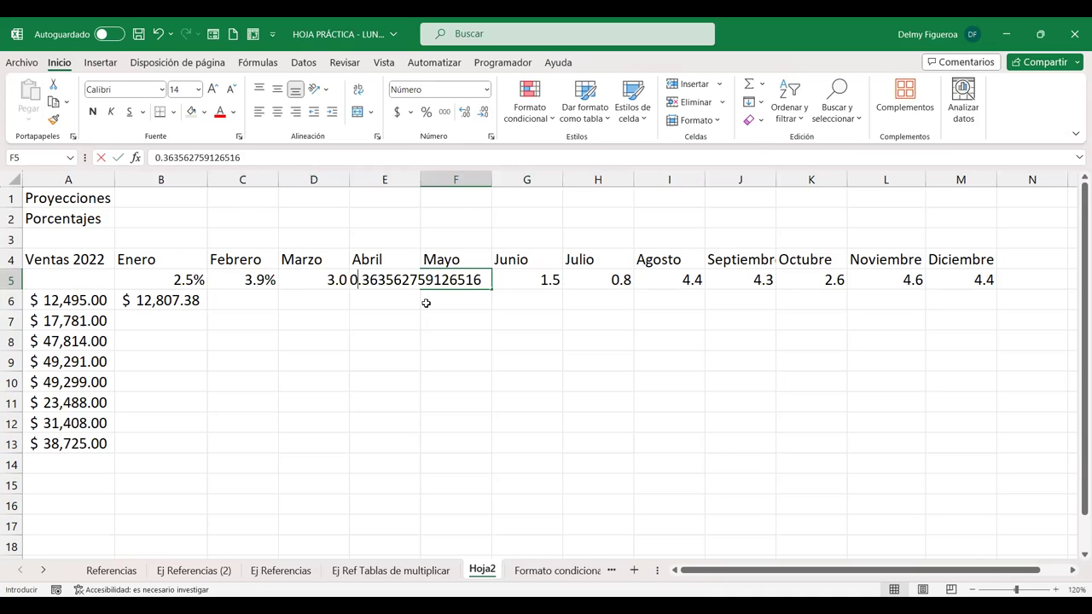
pyautogui.write('0.4%')
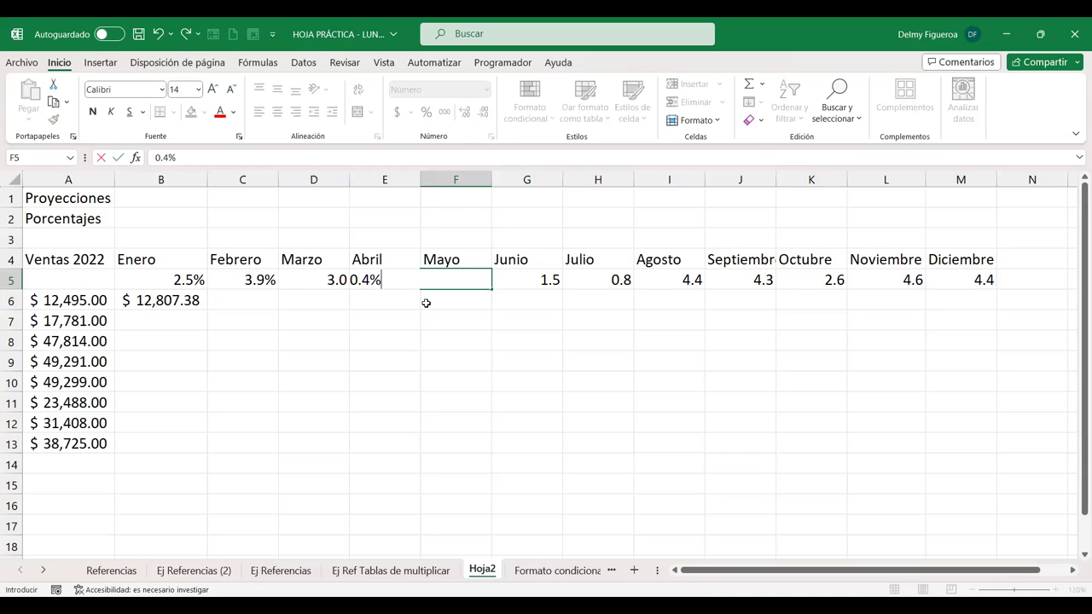
pyautogui.press('Return')
pyautogui.press('Up')
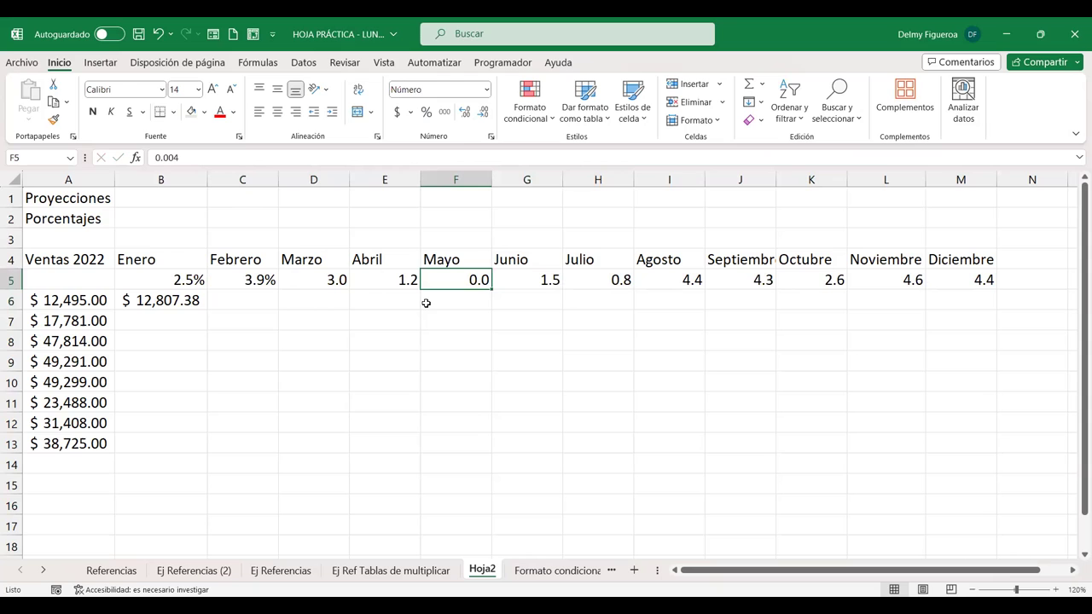
pyautogui.press('Right')
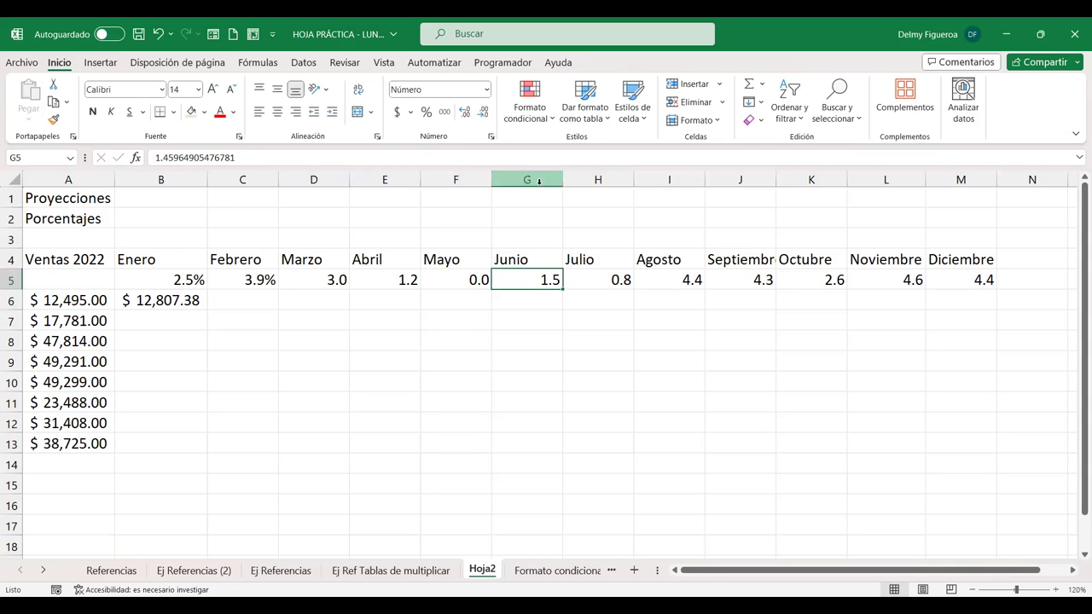
pyautogui.write('1.5%')
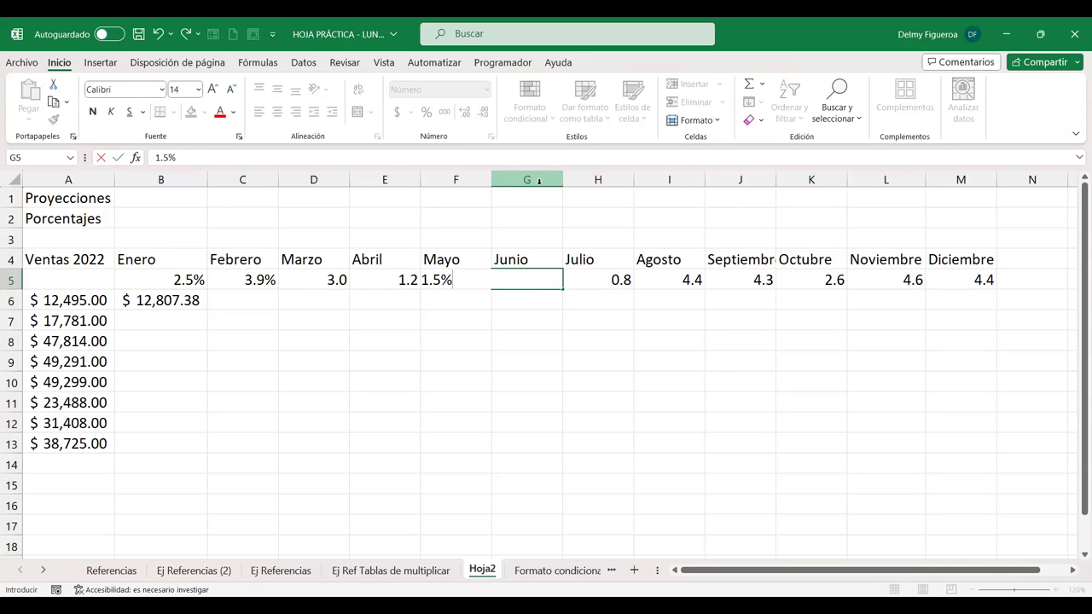
pyautogui.press('Right')
pyautogui.write('0.8%')
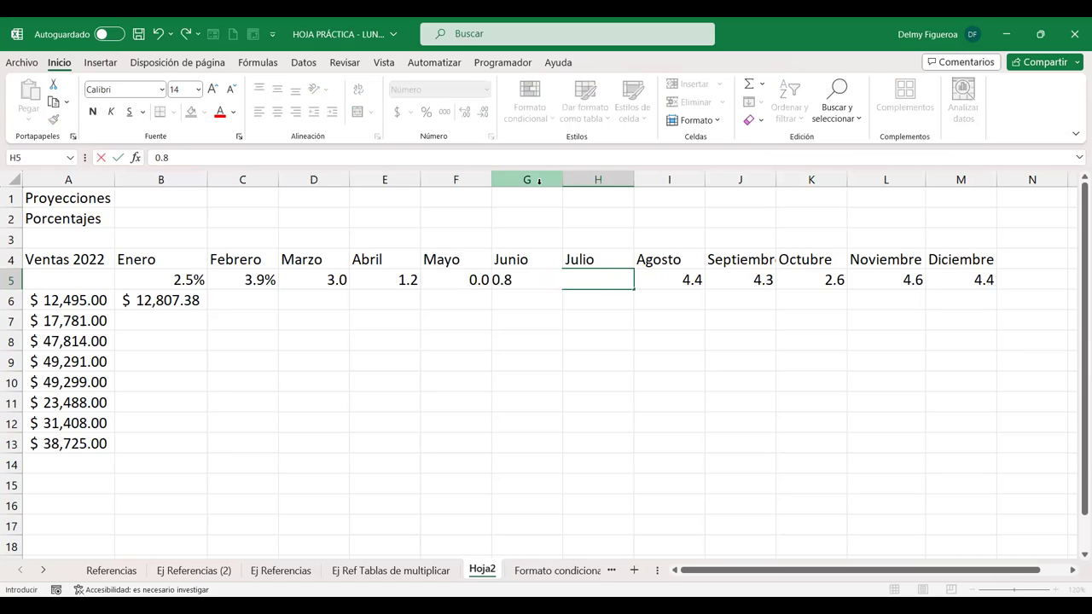
pyautogui.press('Right')
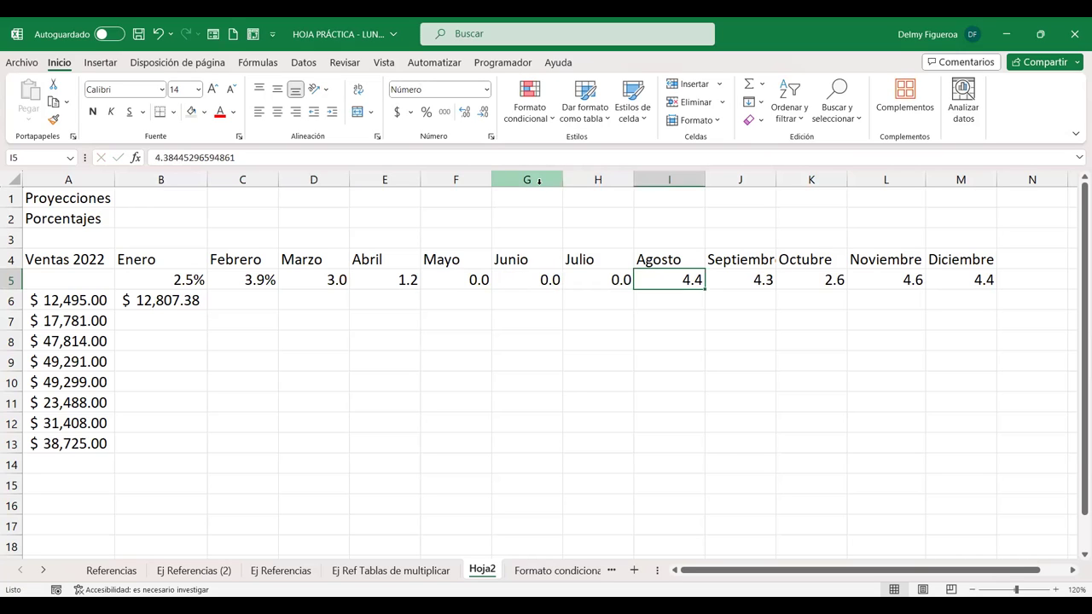
# Set the August through December values in I5:M5 to 4.4%, 4.3%, 2.6%, 4.6% and 4.4%.
pyautogui.write('4.4%')
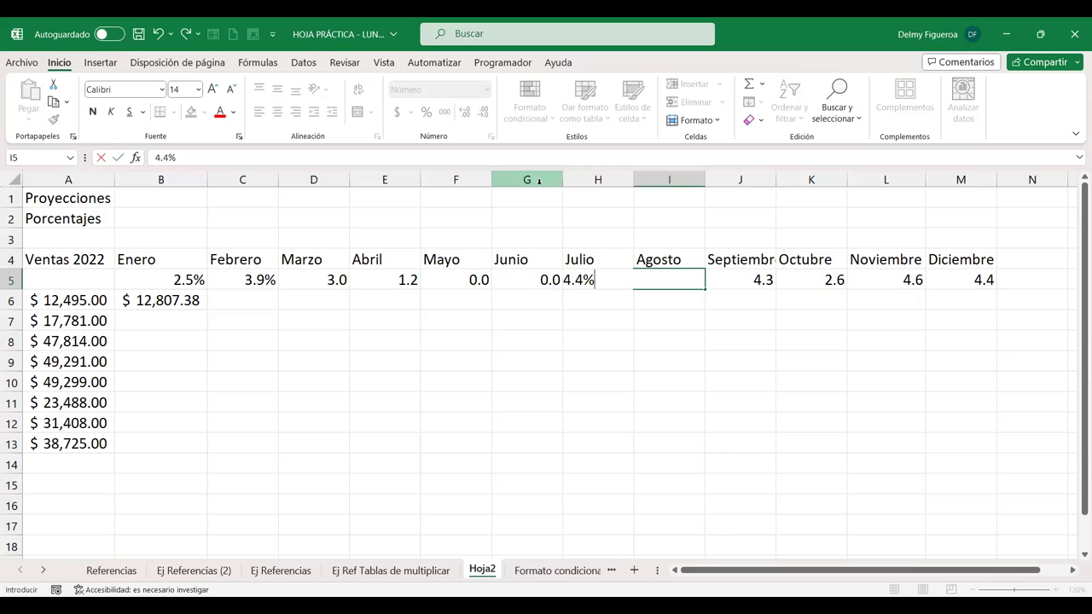
pyautogui.press('Right')
pyautogui.write('4.3')
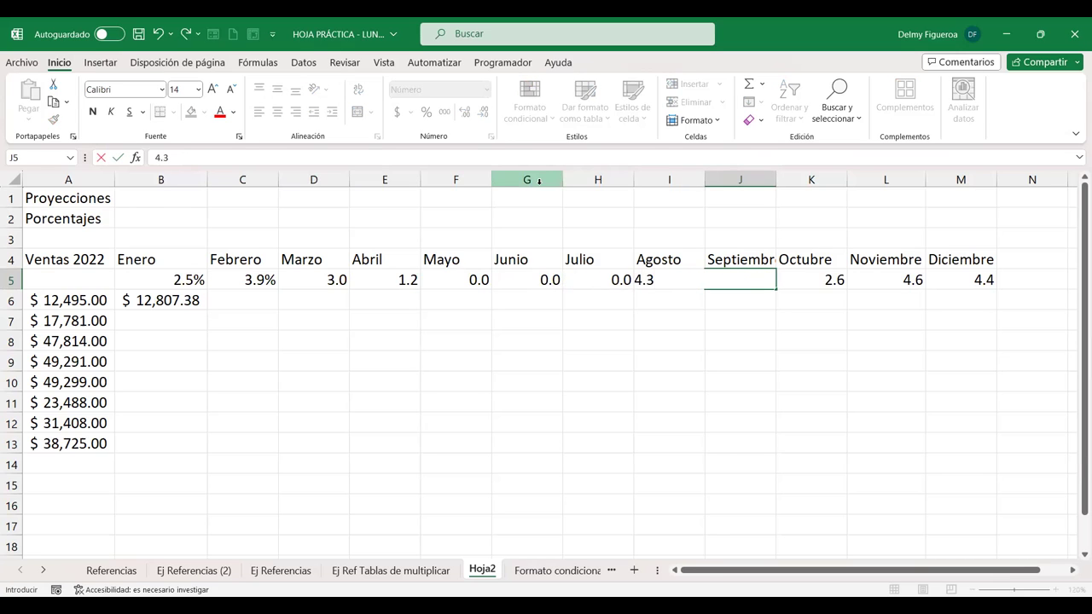
pyautogui.press('Right')
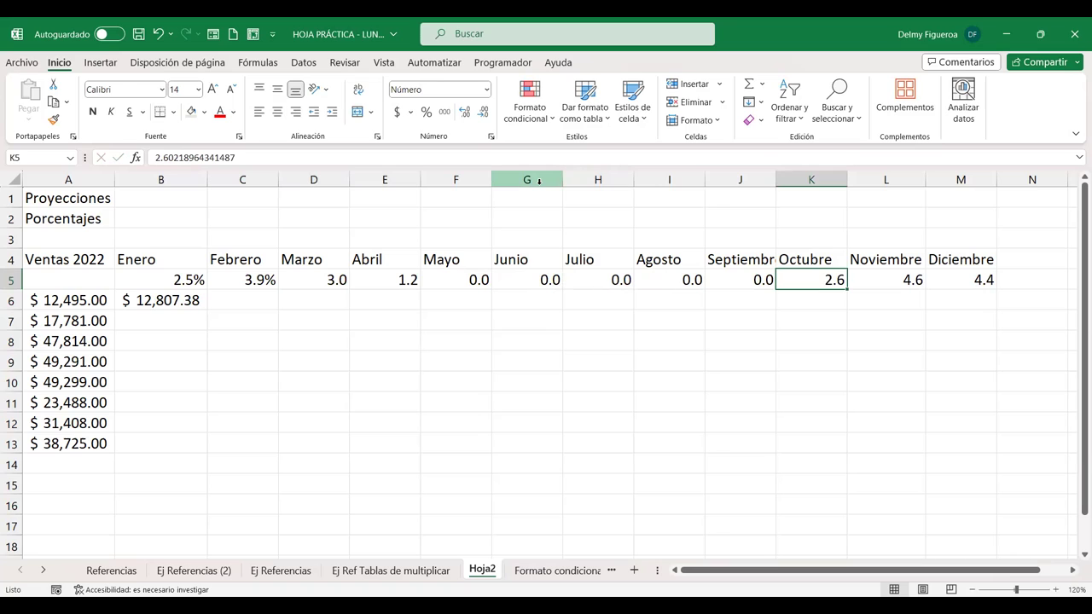
pyautogui.write('2.6%')
pyautogui.press('Right')
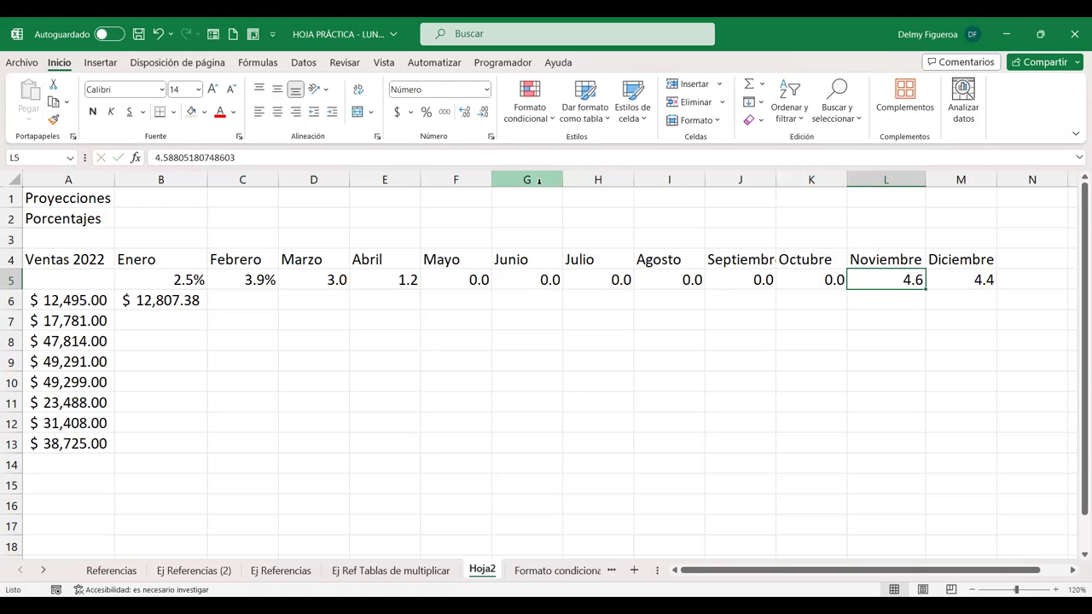
pyautogui.write('4.6%')
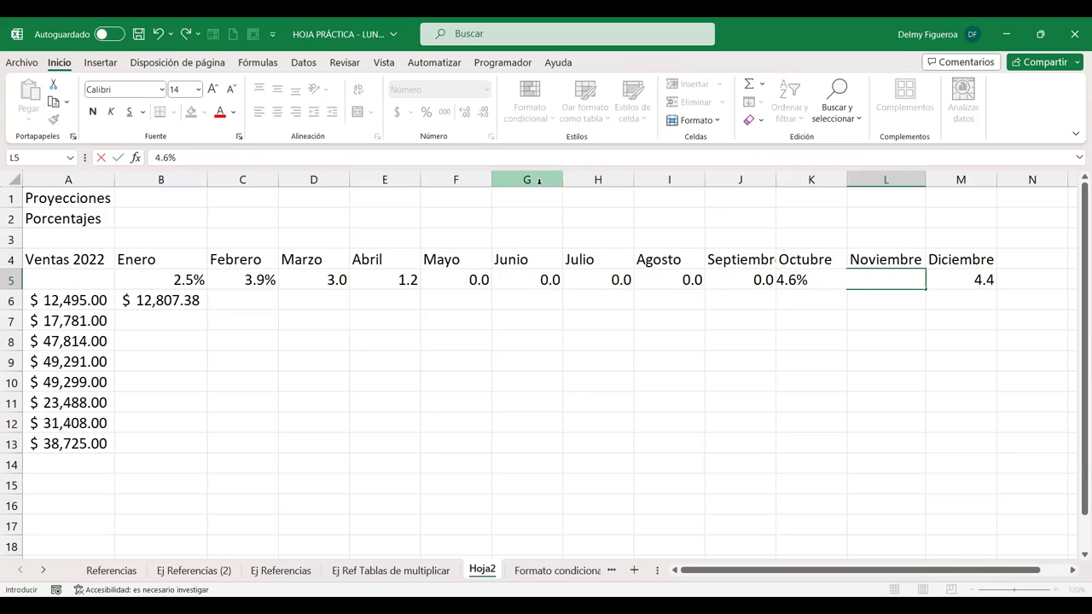
pyautogui.press('Right')
pyautogui.write('4.4%')
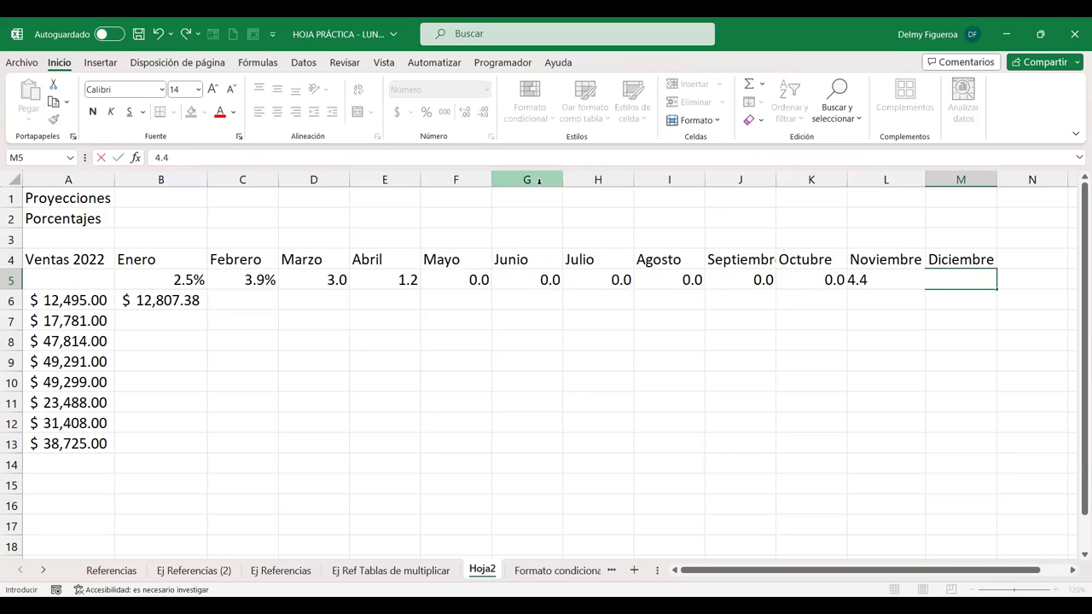
pyautogui.hotkey('ctrl', 'Return')
# Format the May through December values in F5:M5 as percentages with one decimal.
pyautogui.press('Left')
pyautogui.press('Left')
pyautogui.press('Right')
pyautogui.press('Right')
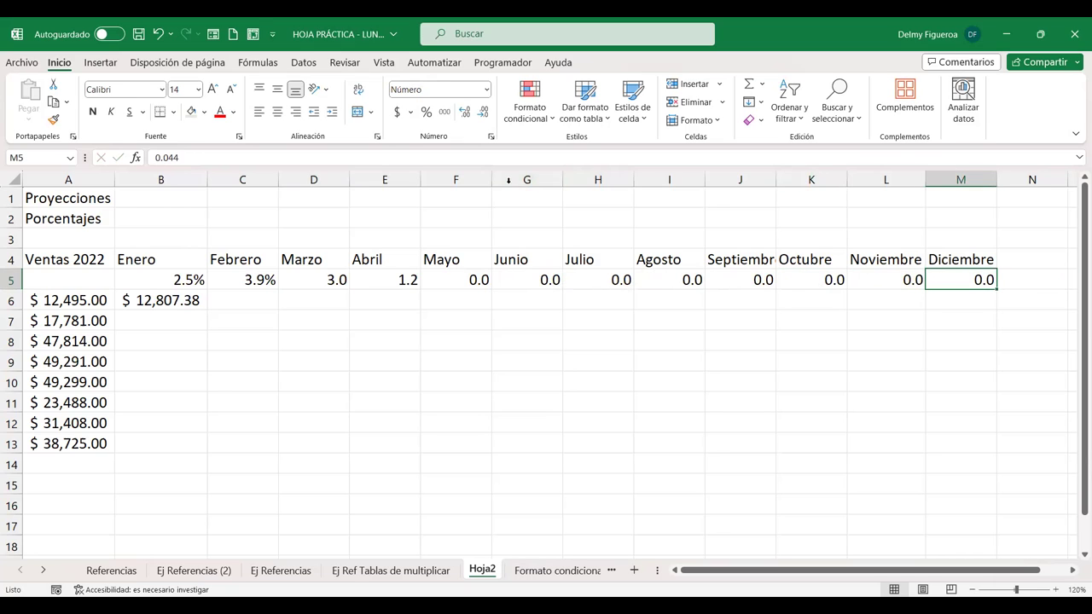
pyautogui.hotkey('shift', 'Left')
pyautogui.hotkey('shift', 'Left')
pyautogui.hotkey('shift', 'Left')
pyautogui.hotkey('shift', 'Left')
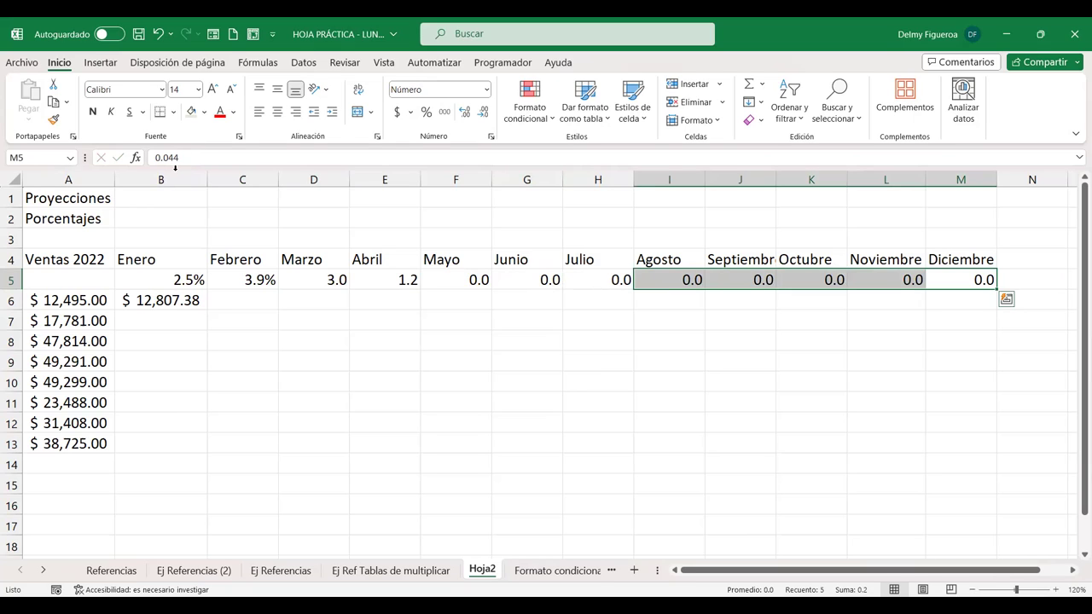
pyautogui.hotkey('shift', 'Left')
pyautogui.hotkey('shift', 'Left')
pyautogui.hotkey('shift', 'Left')
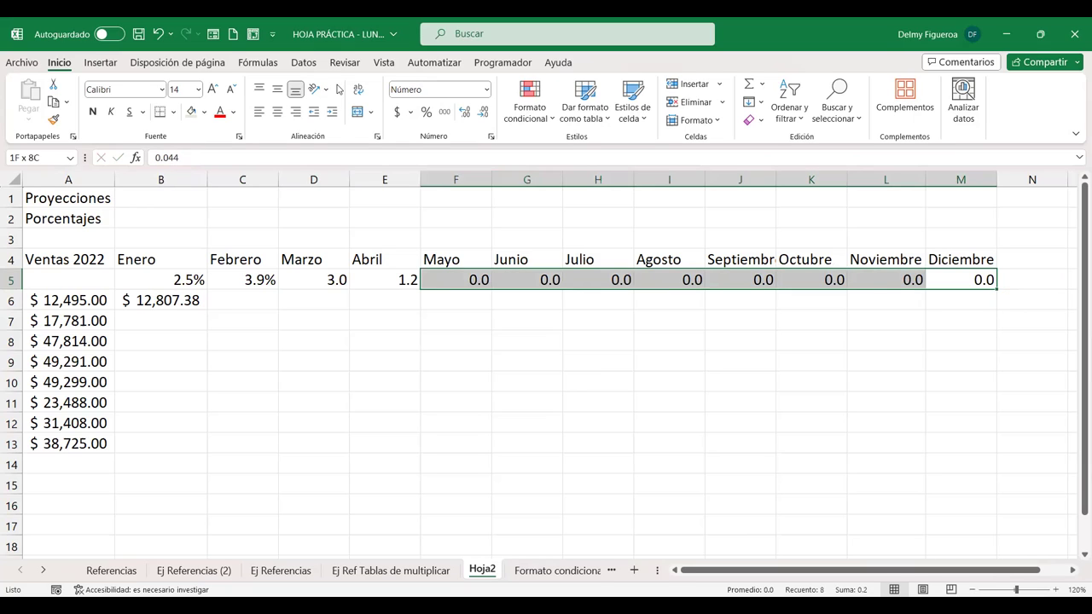
pyautogui.click(425, 112)
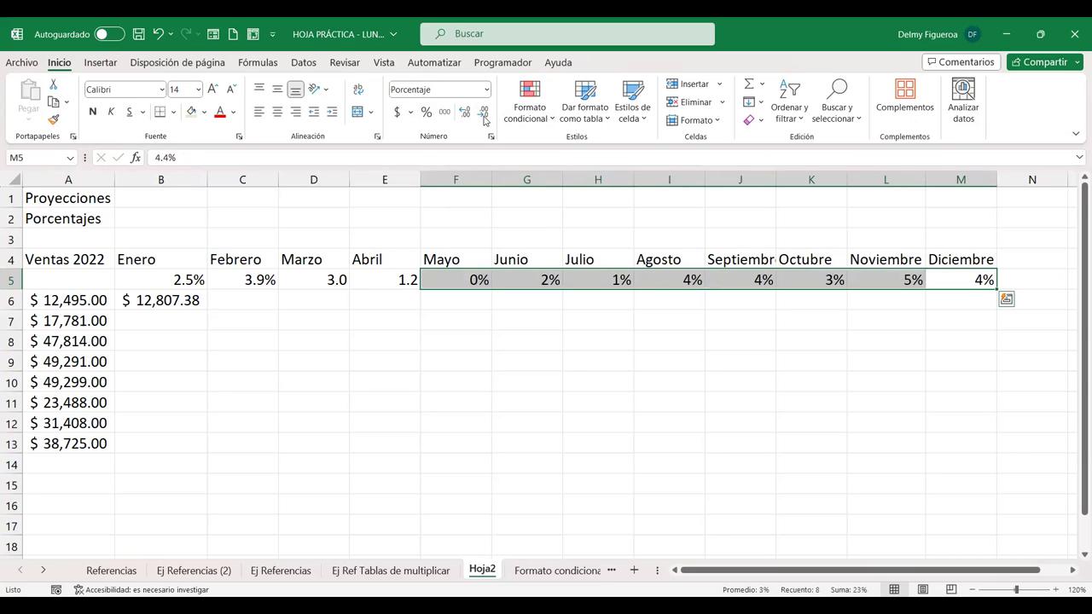
pyautogui.click(466, 113)
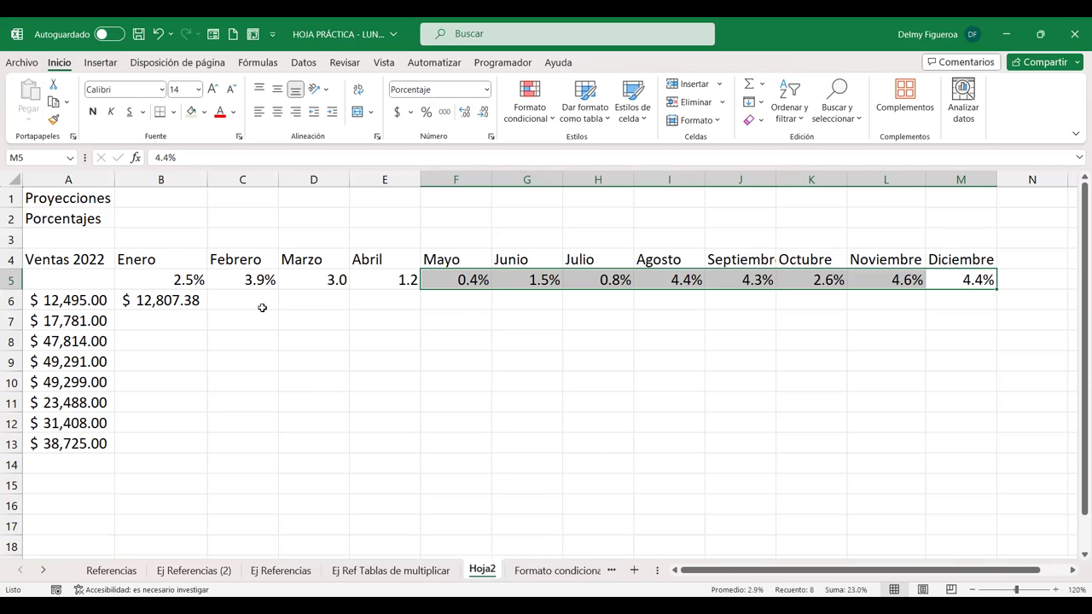
# Set the March value in D5 to 3% and the April value in E5 to 1.2%.
pyautogui.click(306, 280)
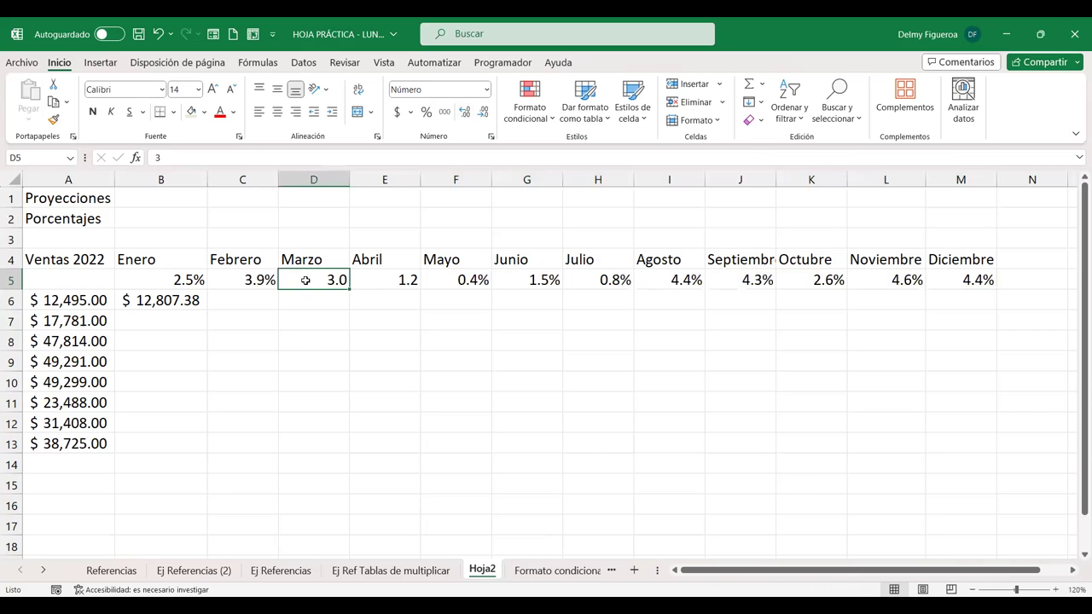
pyautogui.write('3')
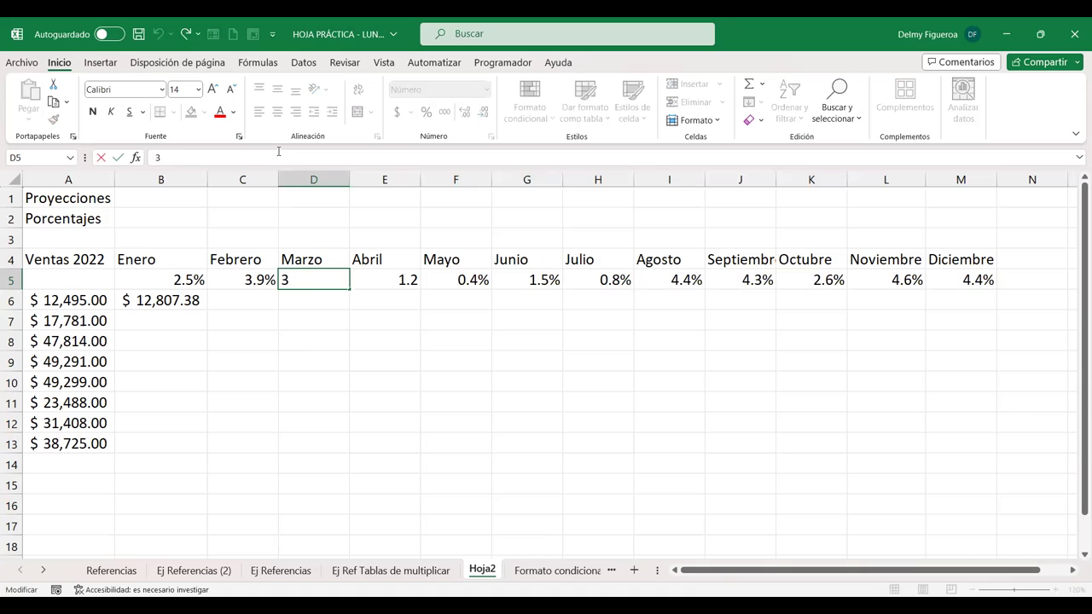
pyautogui.write('%')
pyautogui.press('Return')
pyautogui.press('Up')
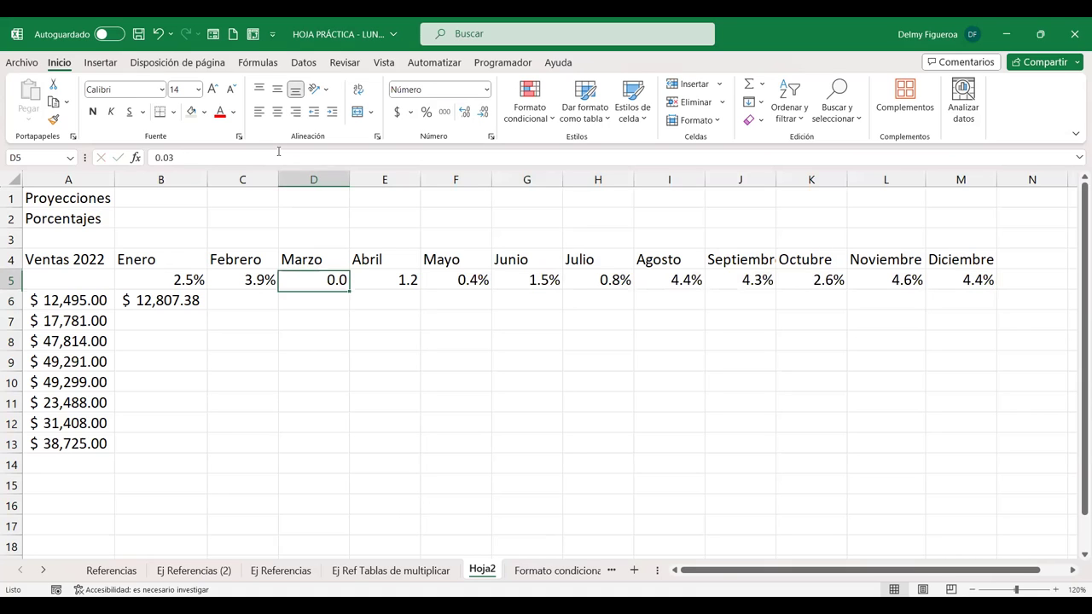
pyautogui.press('Right')
pyautogui.write('1.2%')
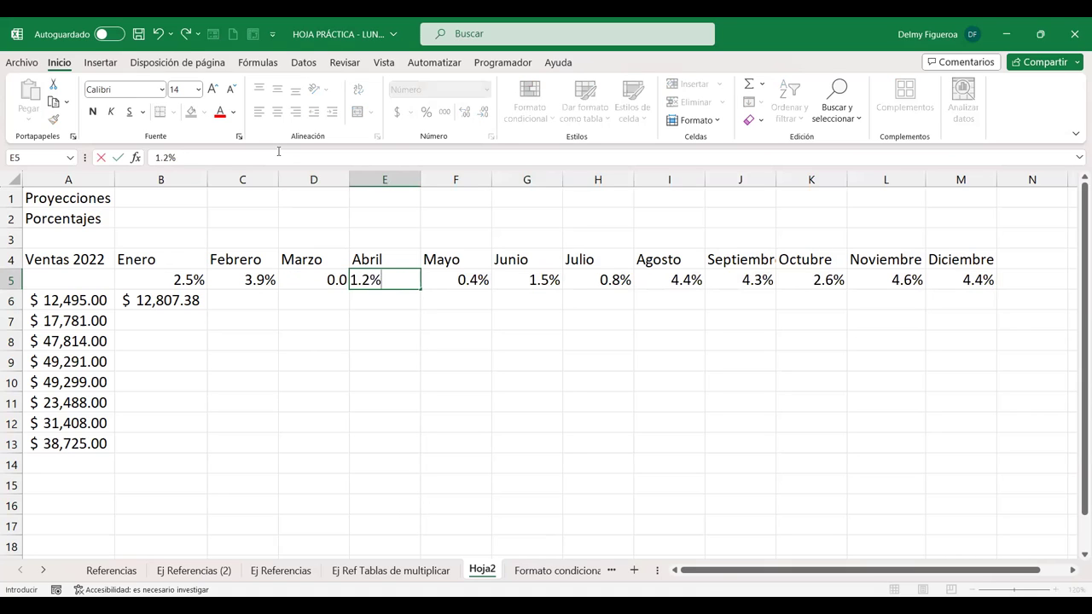
pyautogui.press('Return')
# Format the March and April values in D5:E5 as percentages with one decimal.
pyautogui.moveTo(383, 280); pyautogui.dragTo(313, 279)
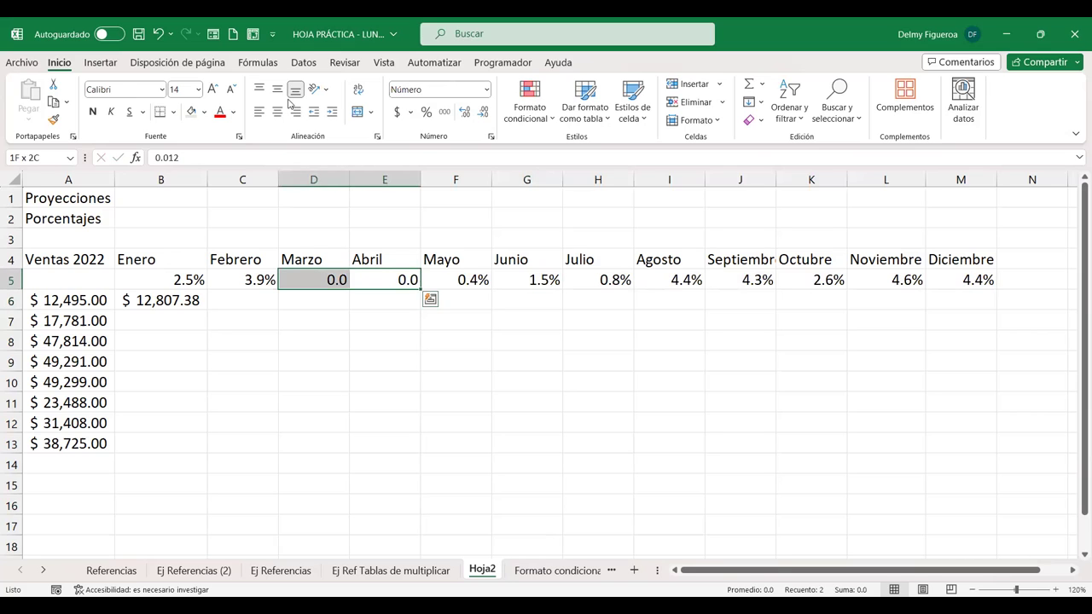
pyautogui.click(426, 114)
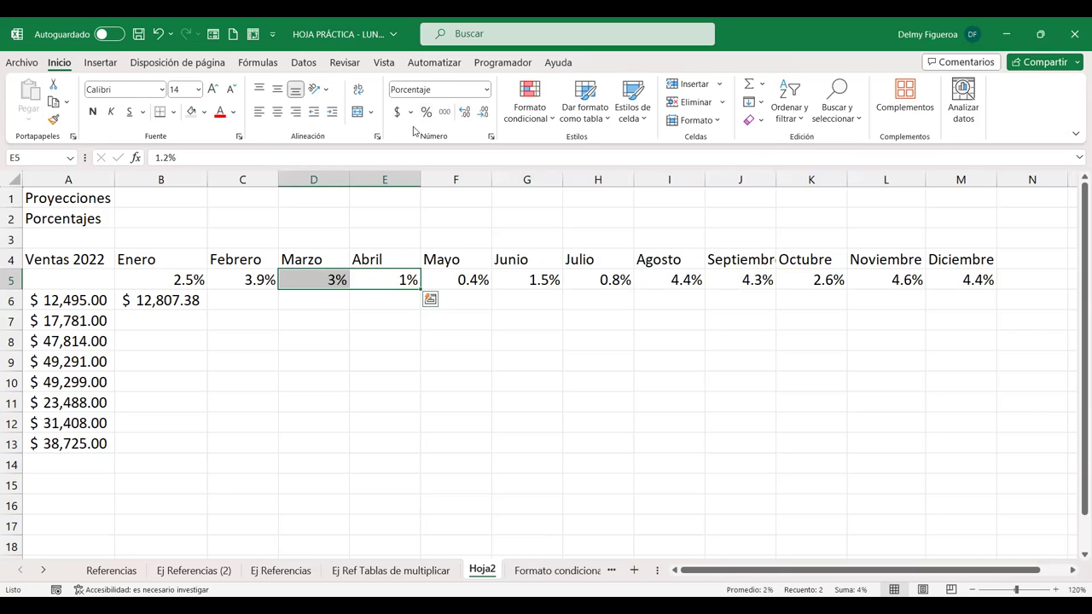
pyautogui.click(461, 114)
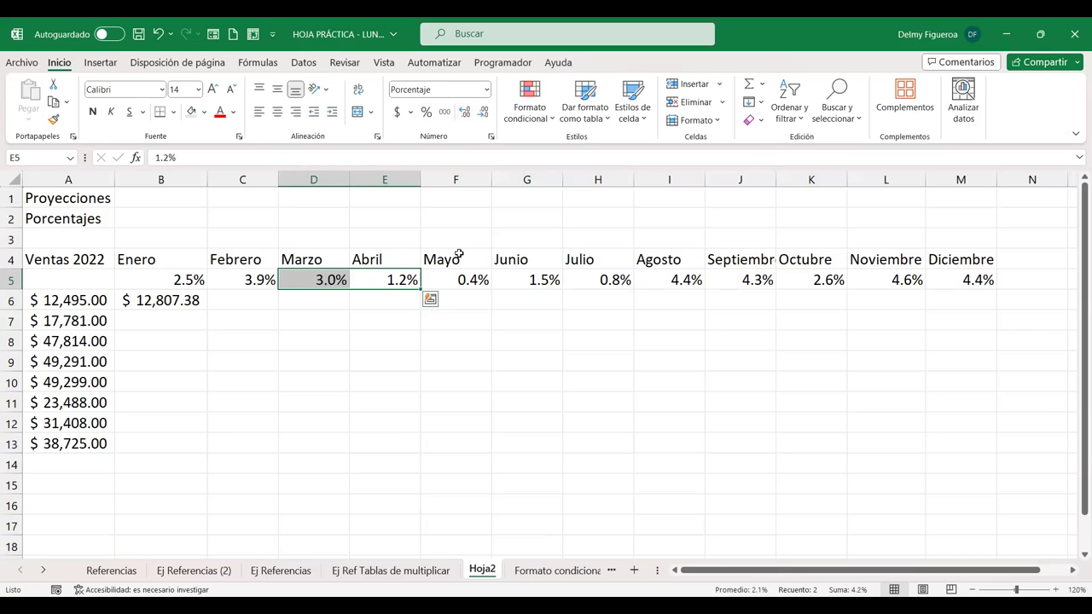
pyautogui.click(339, 333)
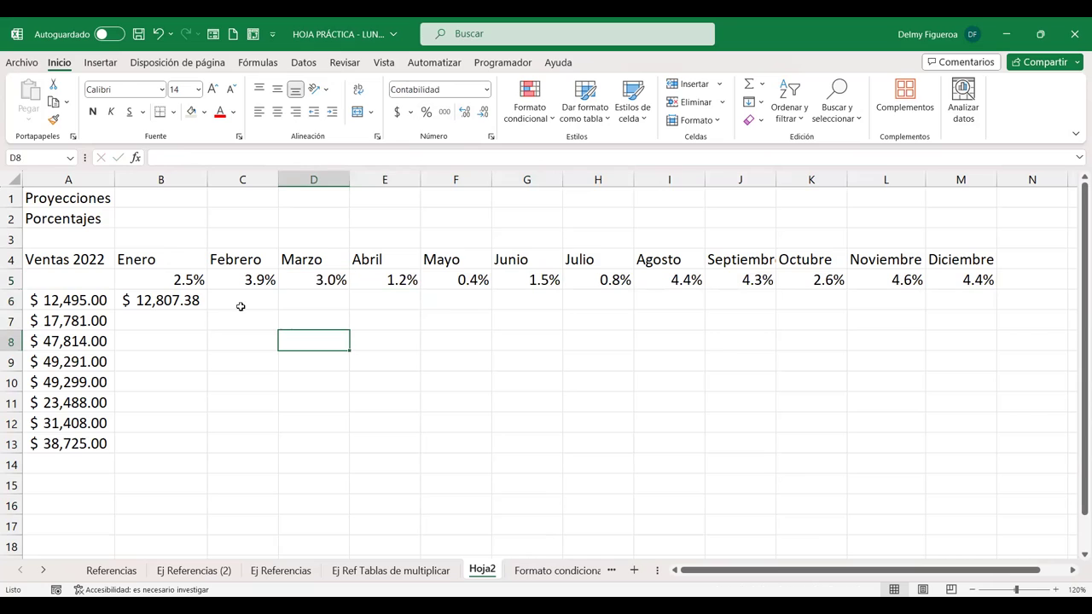
# Change the January projection formula in B6 to mixed references, making it =+$A6*(1+B$5).
pyautogui.click(170, 299)
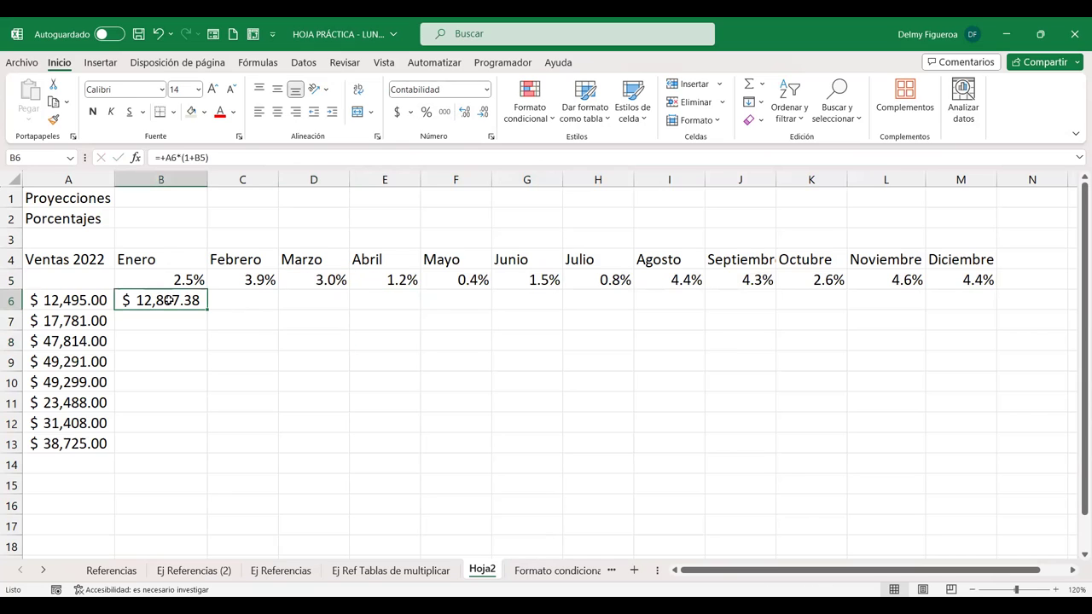
pyautogui.doubleClick(171, 299)
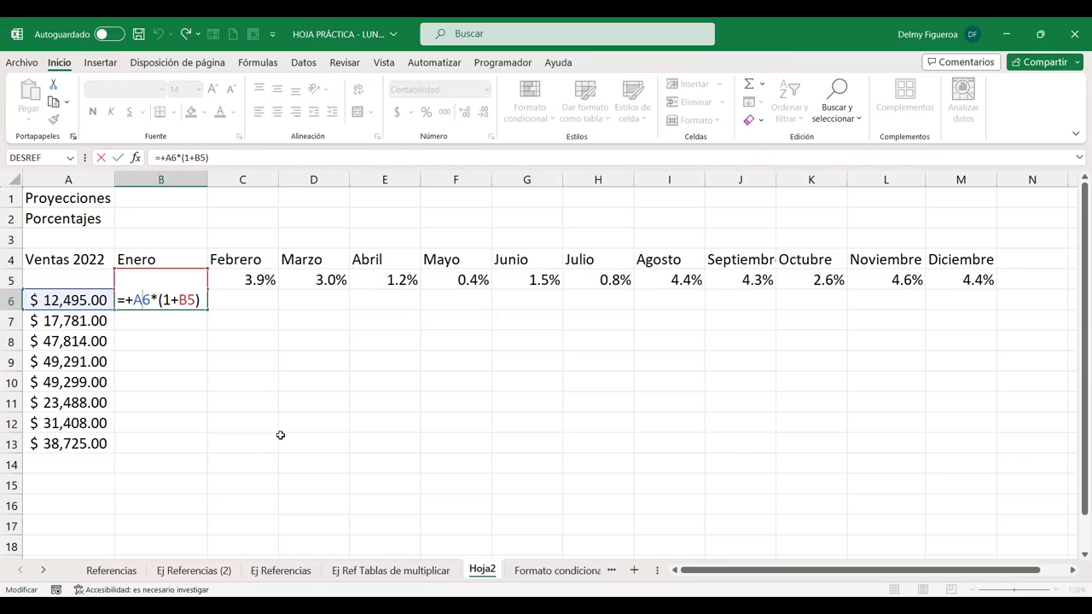
pyautogui.press('F4')
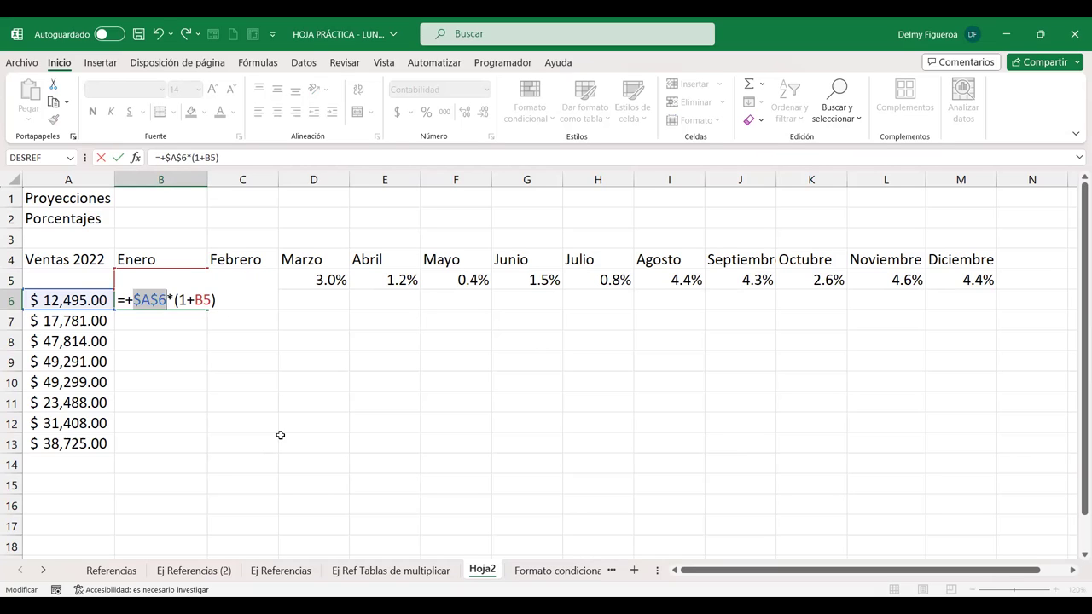
pyautogui.press('F4')
pyautogui.press('F4')
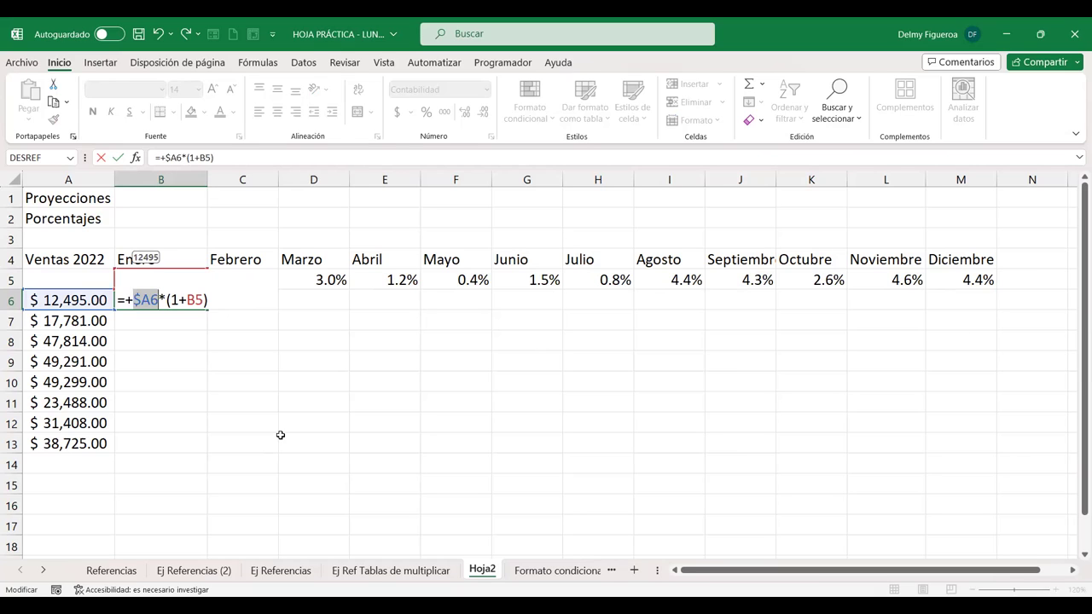
pyautogui.click(196, 300)
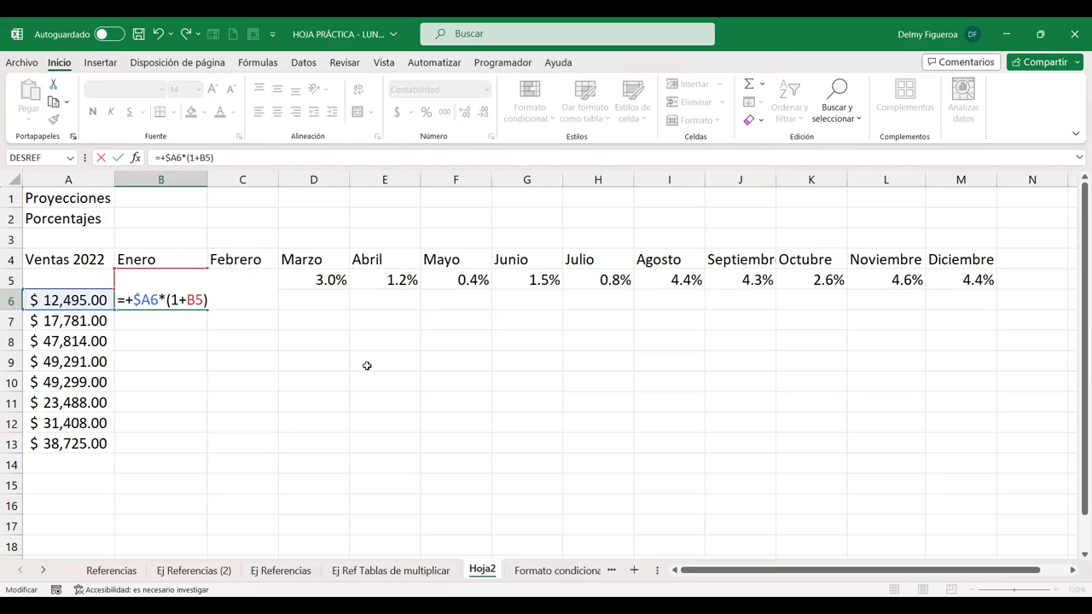
pyautogui.press('F4')
pyautogui.press('F4')
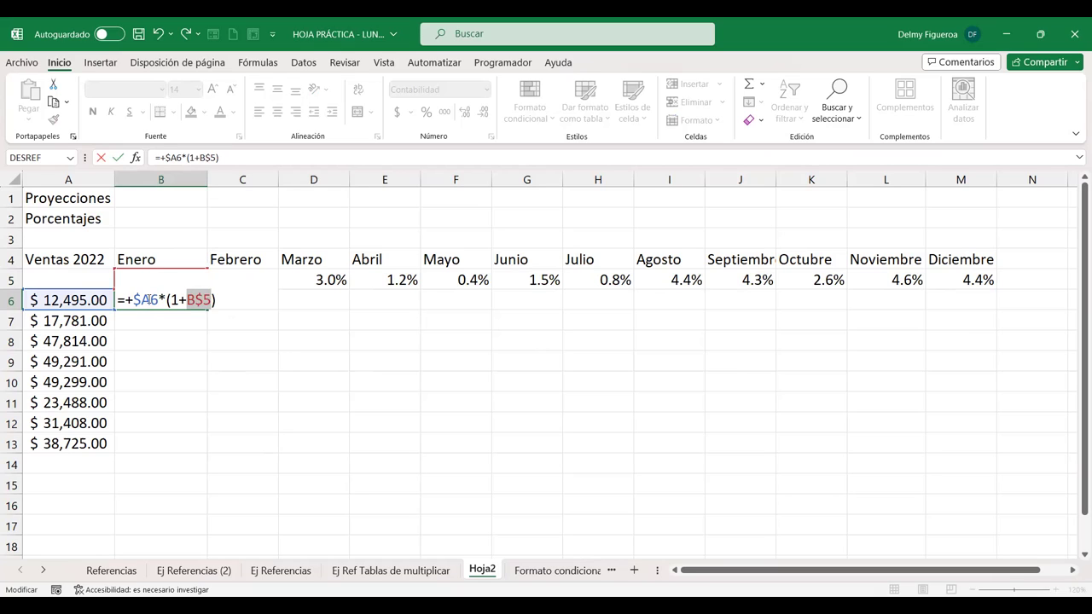
pyautogui.press('Right')
pyautogui.press('Return')
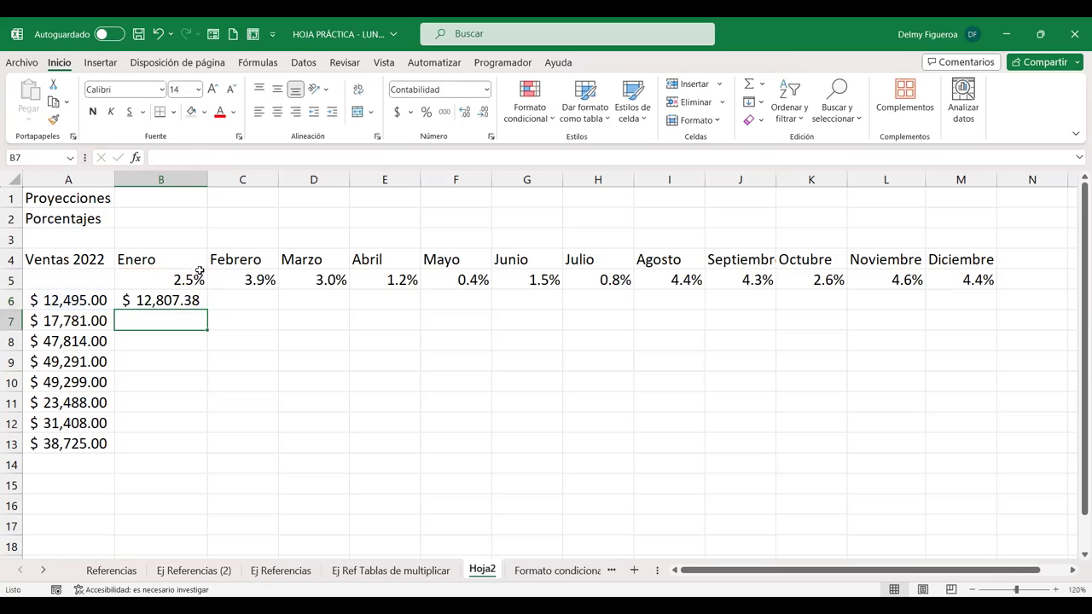
# Copy the January projection formula from B6 down through B13.
pyautogui.click(196, 300)
pyautogui.moveTo(208, 384); pyautogui.dragTo(213, 444)
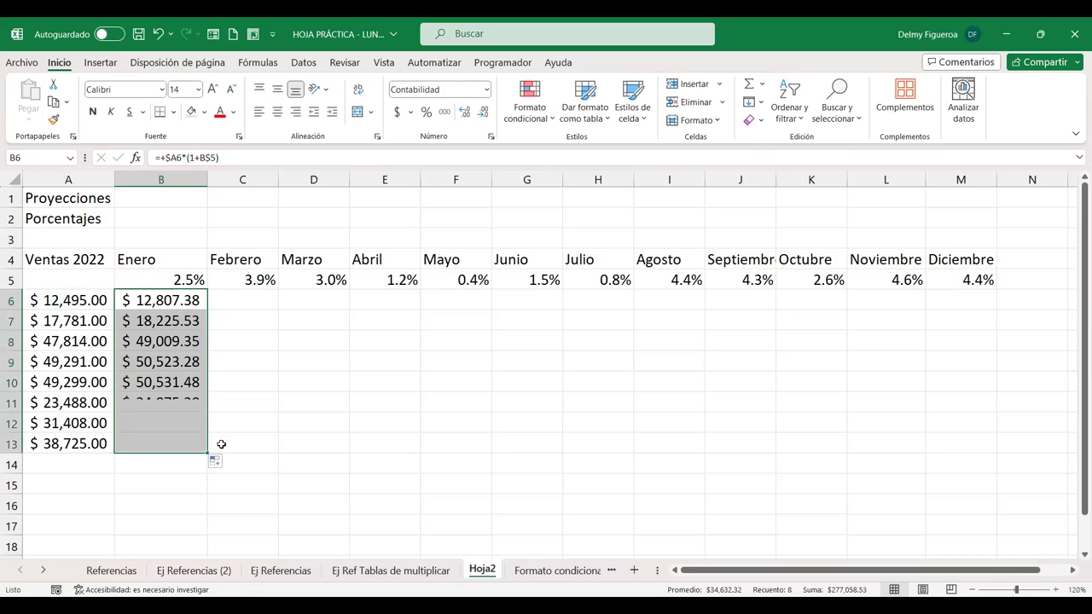
# Copy the January projections in B6:B13 across through December in column M and autofit the column widths.
pyautogui.doubleClick(171, 443)
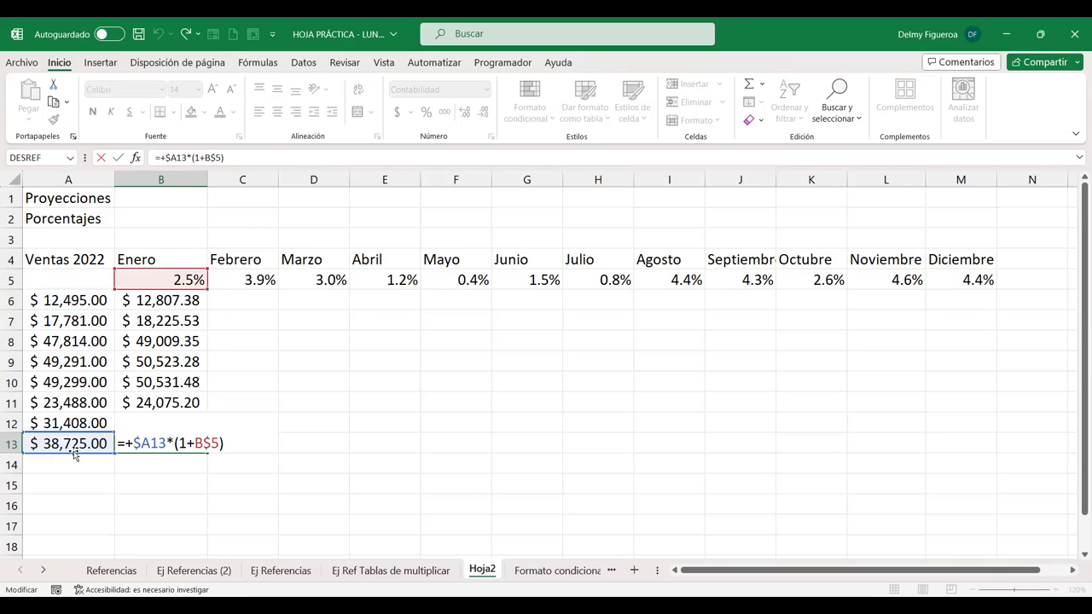
pyautogui.press('Return')
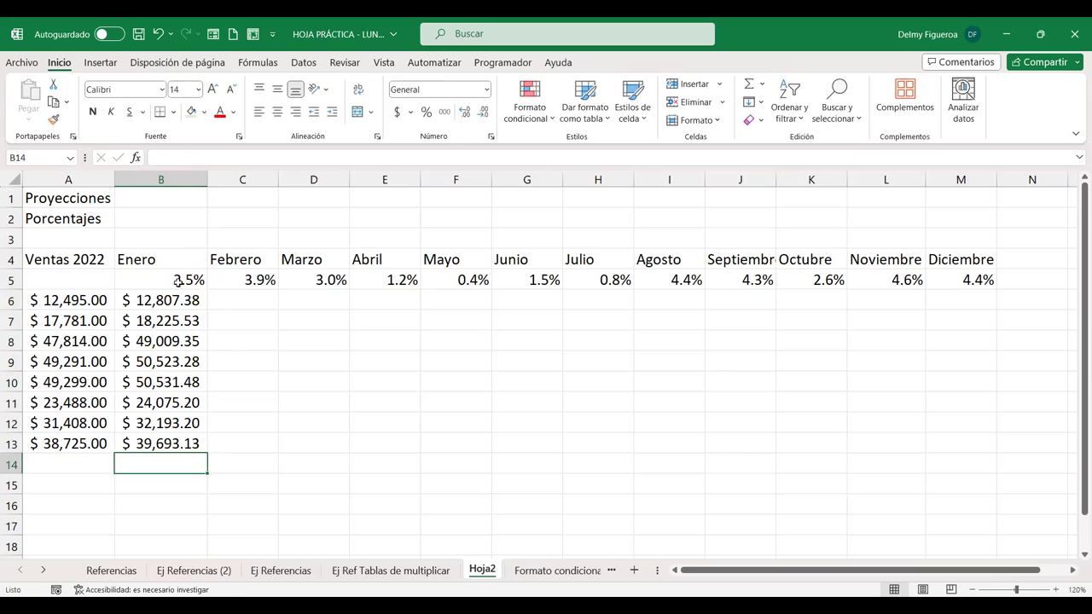
pyautogui.moveTo(177, 298); pyautogui.dragTo(999, 448)
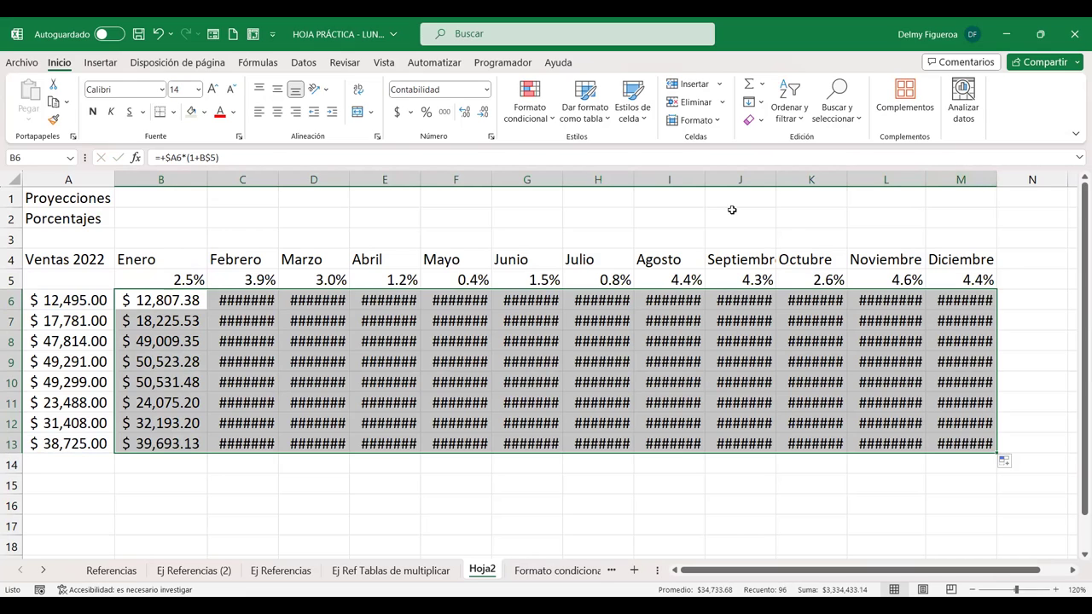
pyautogui.click(717, 125)
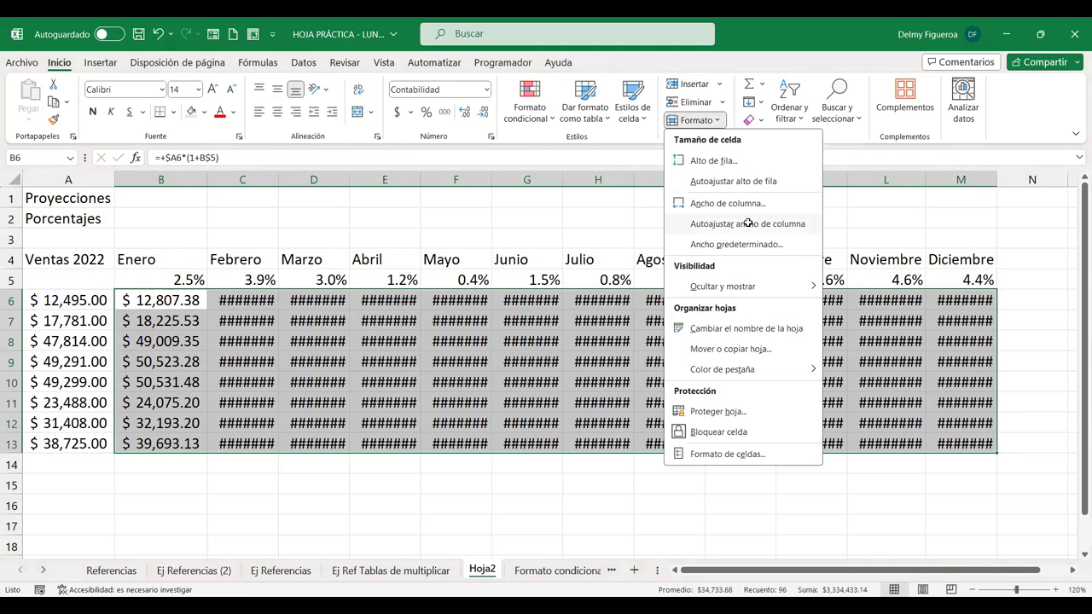
pyautogui.click(747, 224)
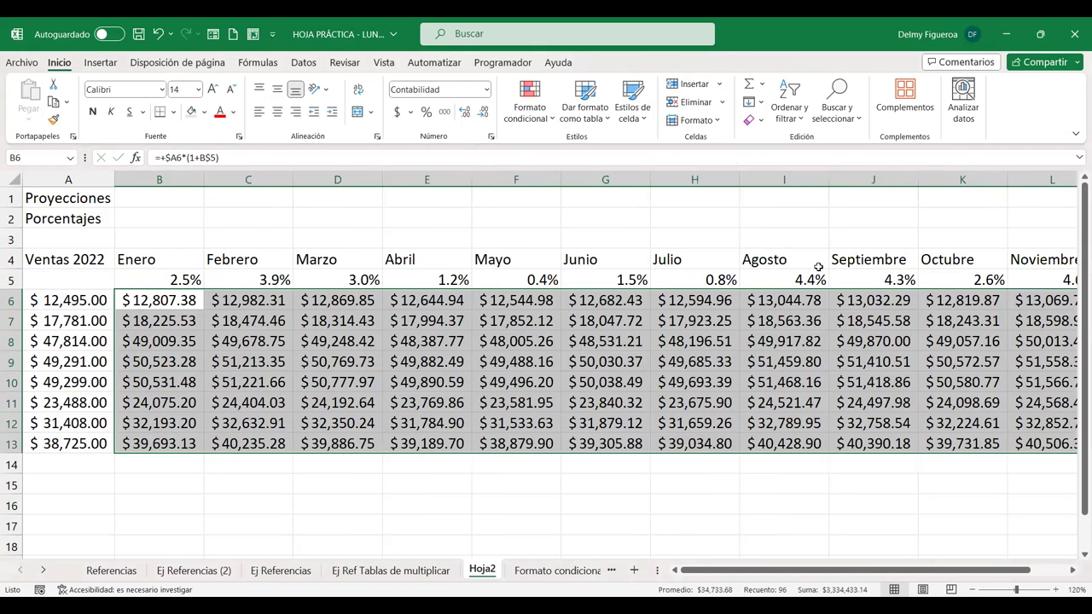
# Examine the references in the projection formulas of September's J8 and November's L13.
pyautogui.doubleClick(875, 341)
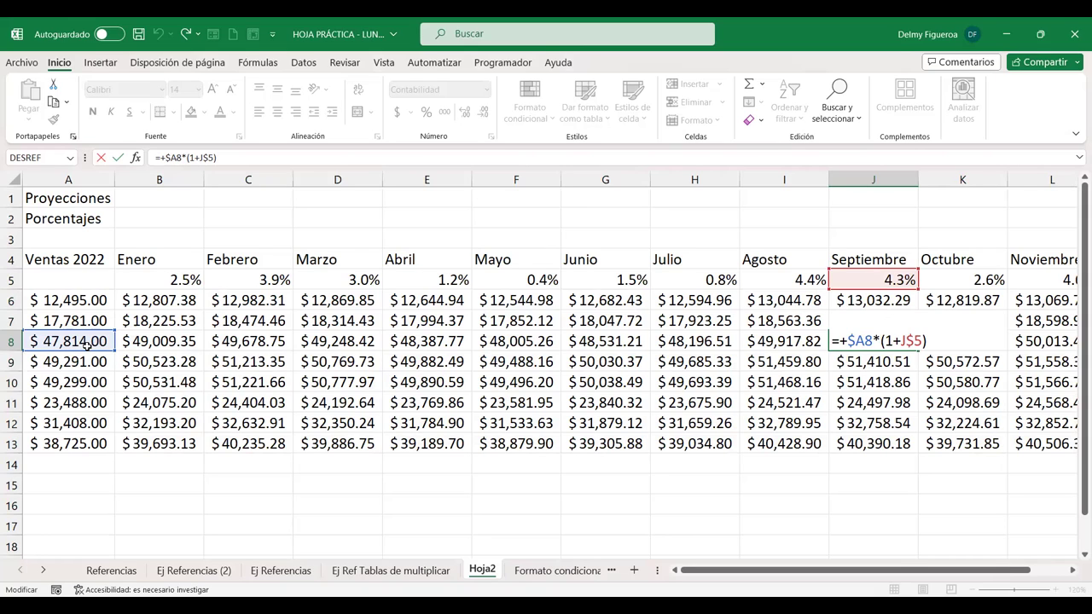
pyautogui.press('Return')
pyautogui.moveTo(987, 570); pyautogui.dragTo(1010, 570)
pyautogui.doubleClick(945, 450)
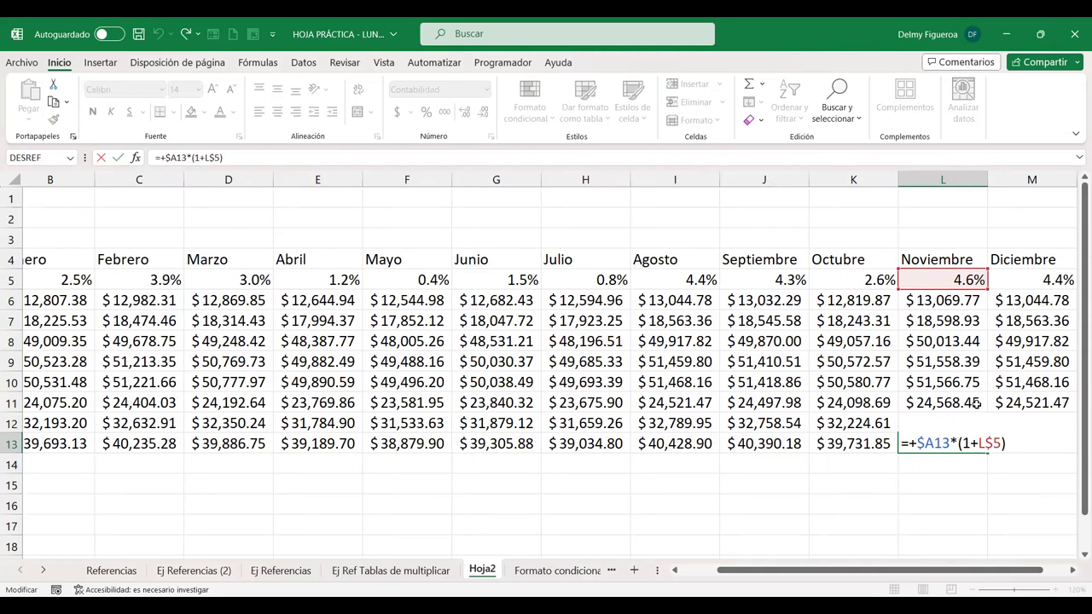
pyautogui.press('Return')
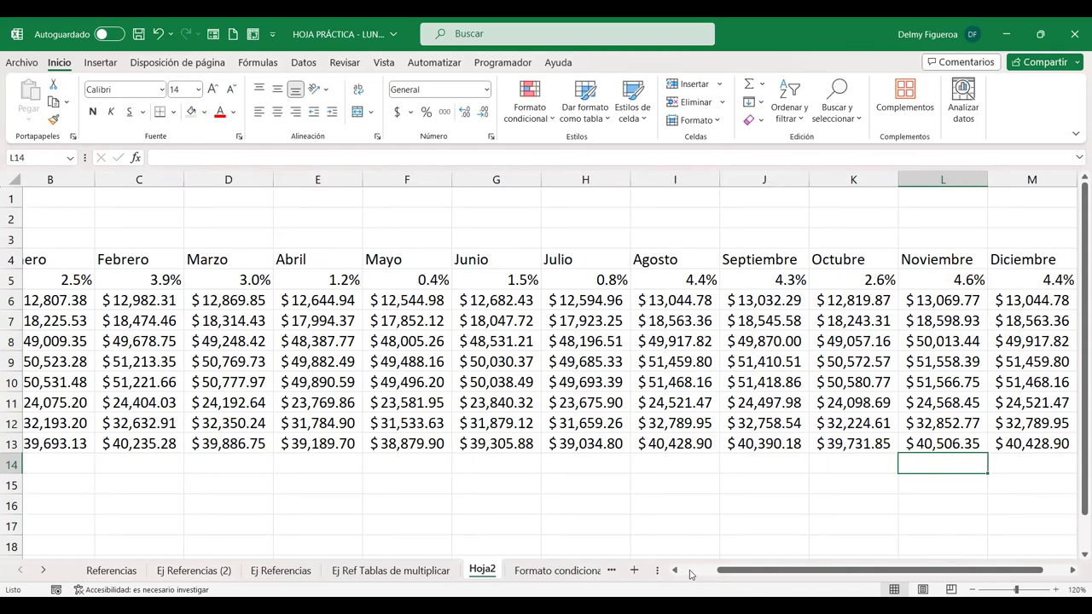
pyautogui.click(691, 572)
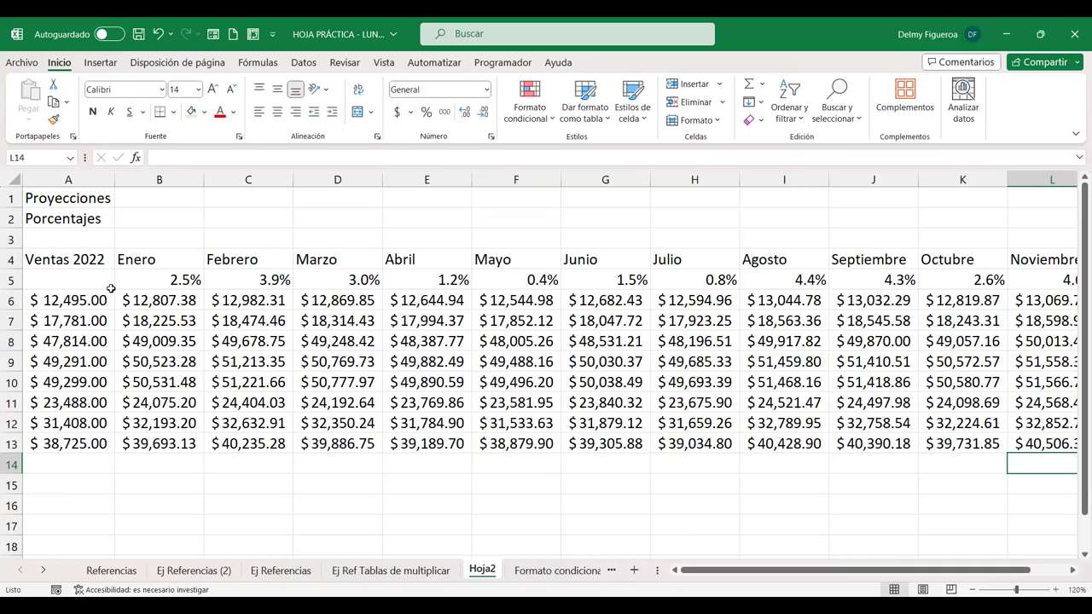
# Copy the January to June table A4:G13 to A17 and clear the copied projections in B19:G26.
pyautogui.moveTo(79, 259); pyautogui.dragTo(622, 444)
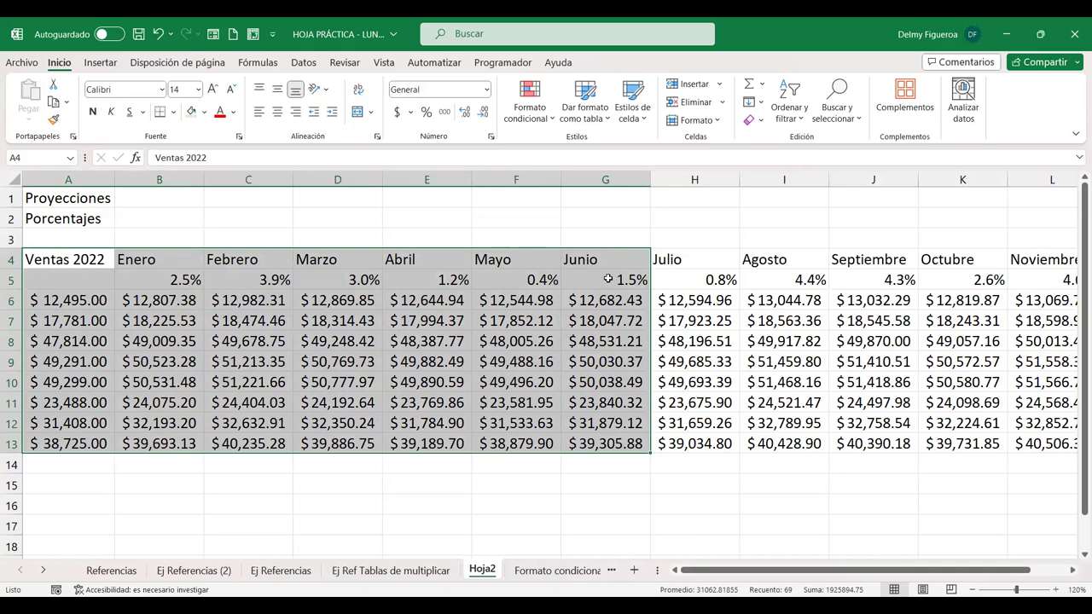
pyautogui.hotkey('ctrl', 'c')
pyautogui.scroll(-1, 175, 401)
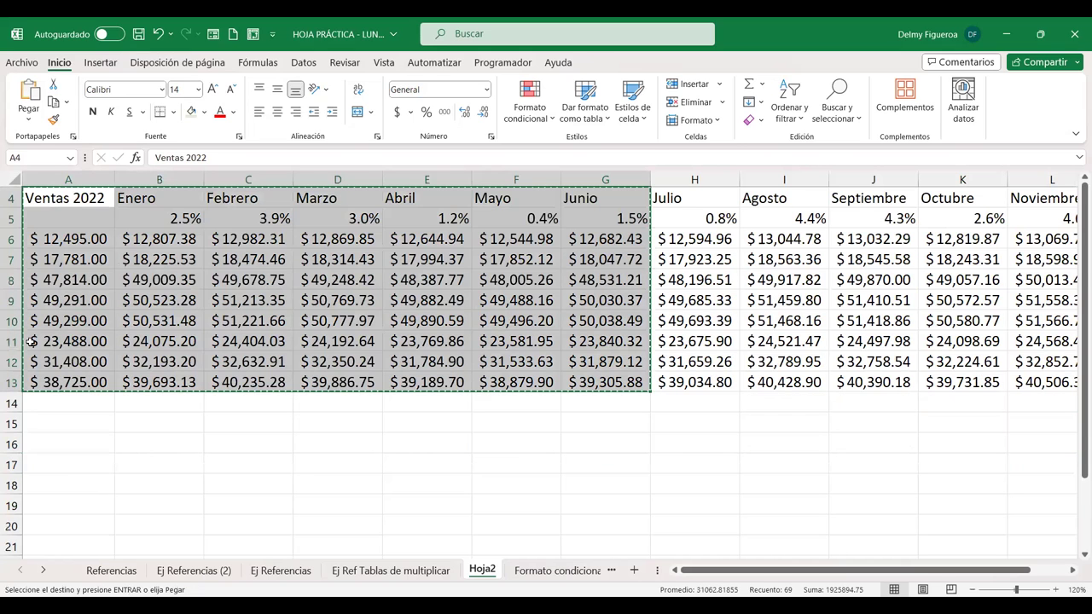
pyautogui.scroll(-2, 61, 341)
pyautogui.click(61, 341)
pyautogui.hotkey('ctrl', 'v')
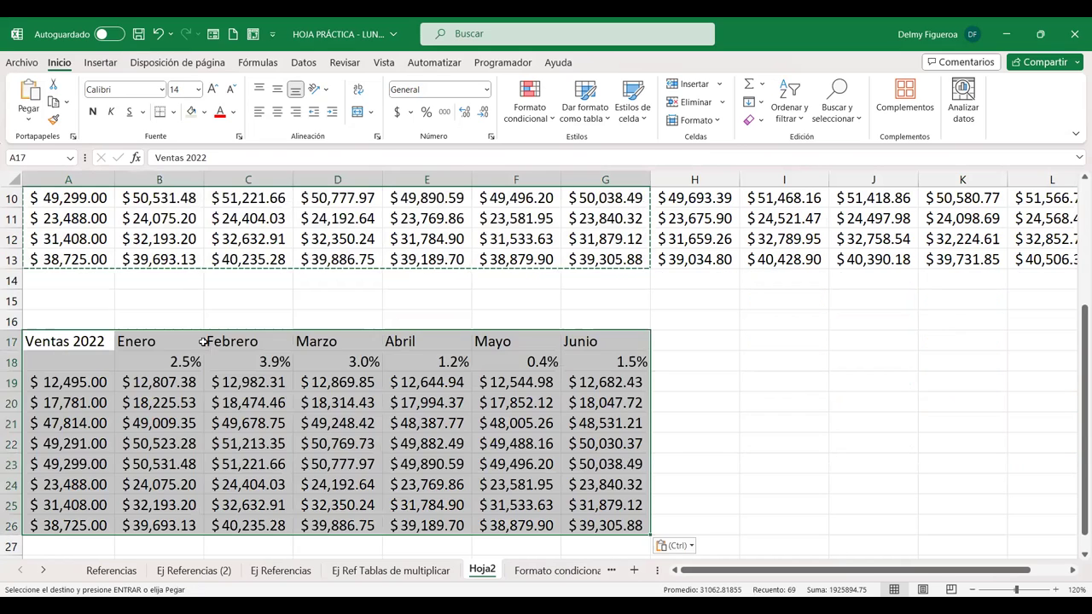
pyautogui.moveTo(174, 381); pyautogui.dragTo(636, 517)
pyautogui.press('Delete')
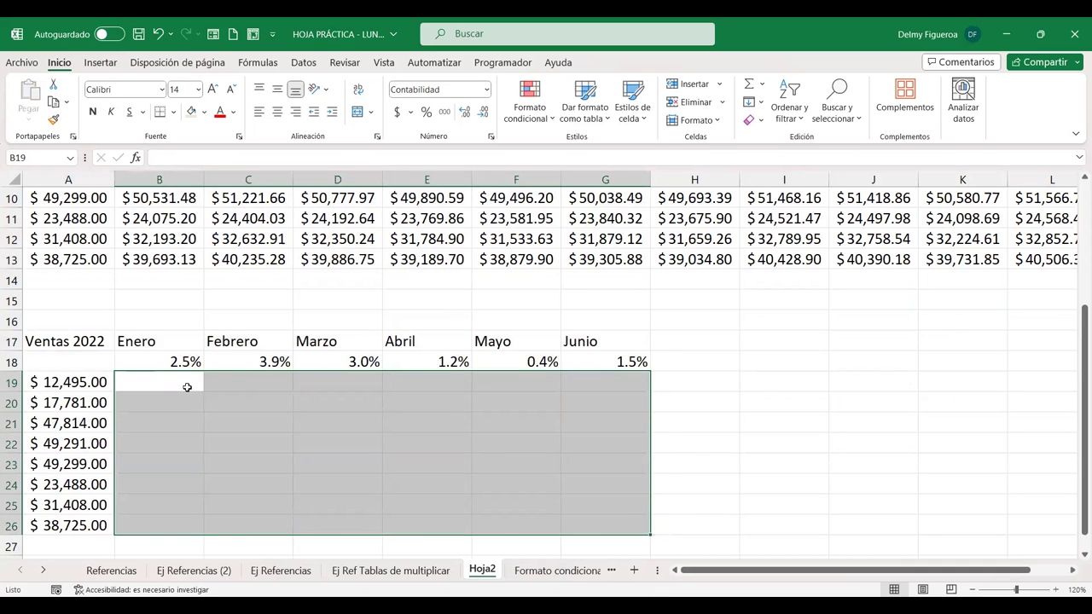
# Enter the January projection formula +A19*(1+B18) in B19.
pyautogui.click(175, 383)
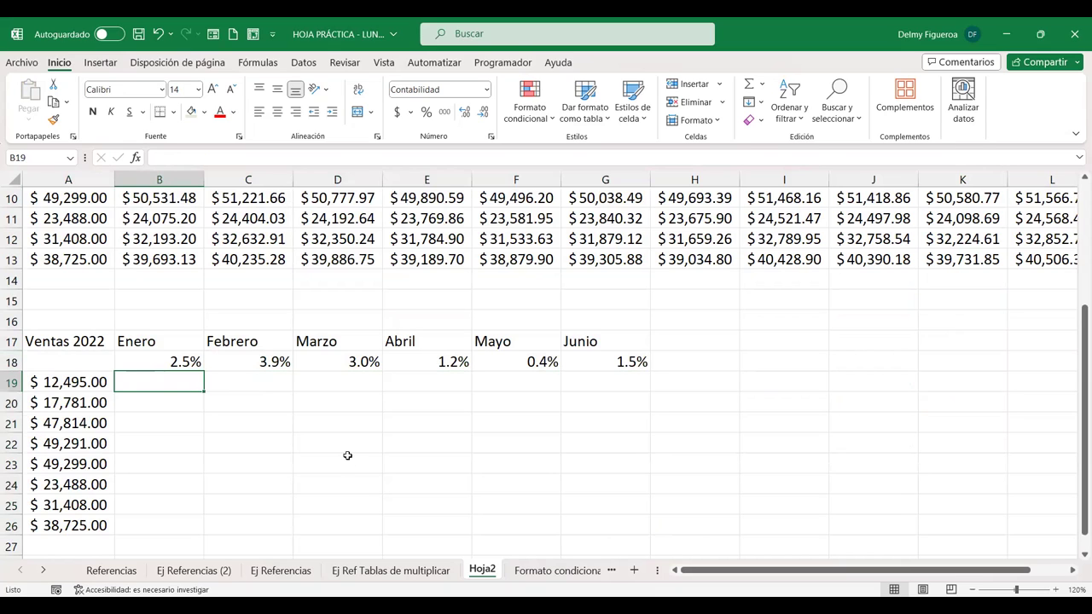
pyautogui.write('+')
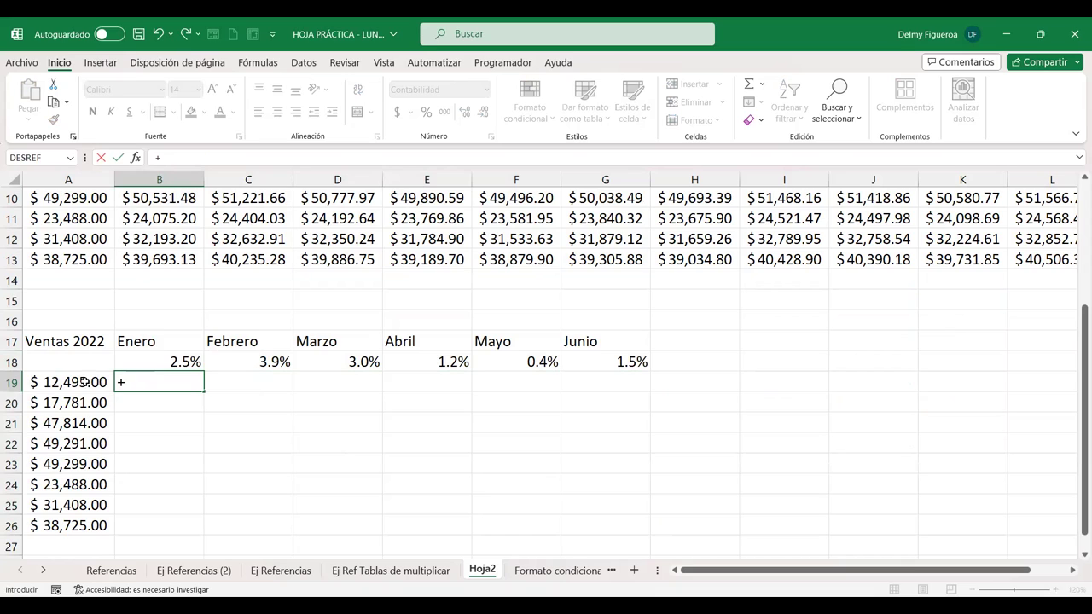
pyautogui.click(85, 383)
pyautogui.write('*/')
pyautogui.press('BackSpace')
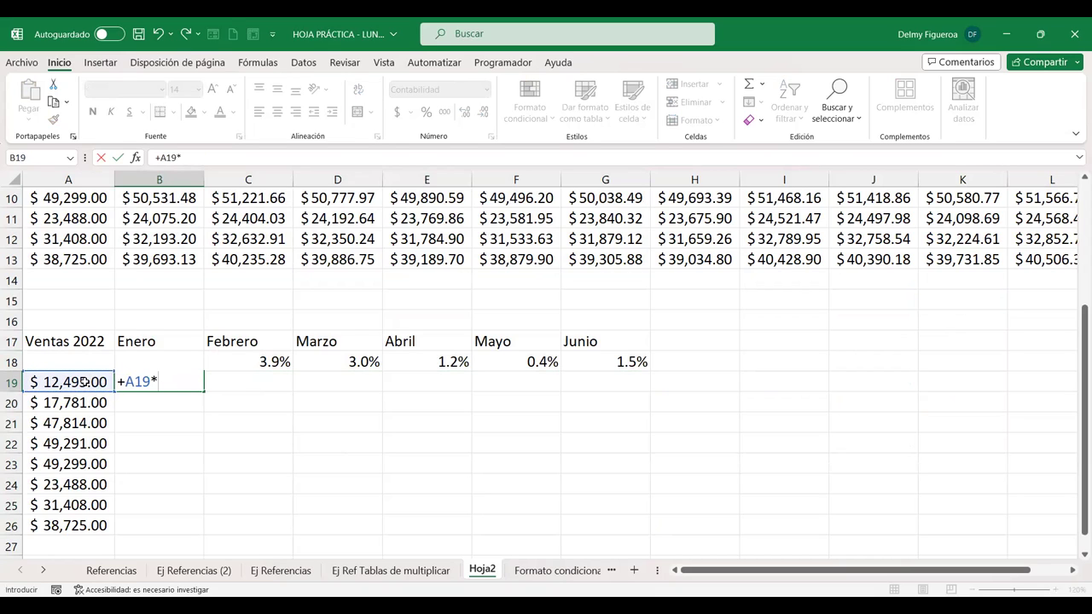
pyautogui.write('(1+')
pyautogui.click(271, 359)
pyautogui.press('Left')
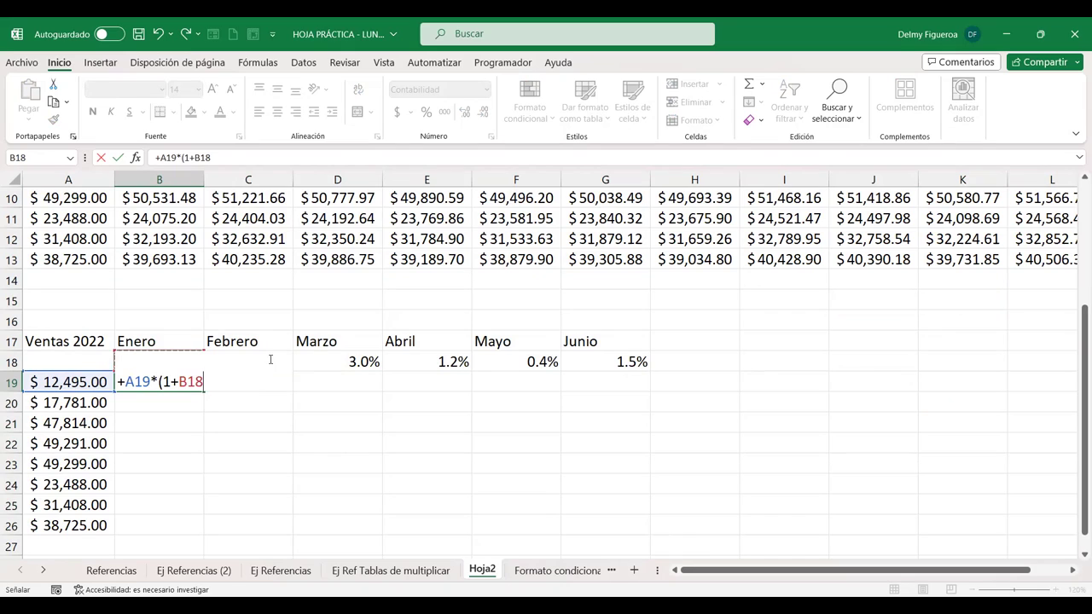
pyautogui.write(')')
pyautogui.press('Return')
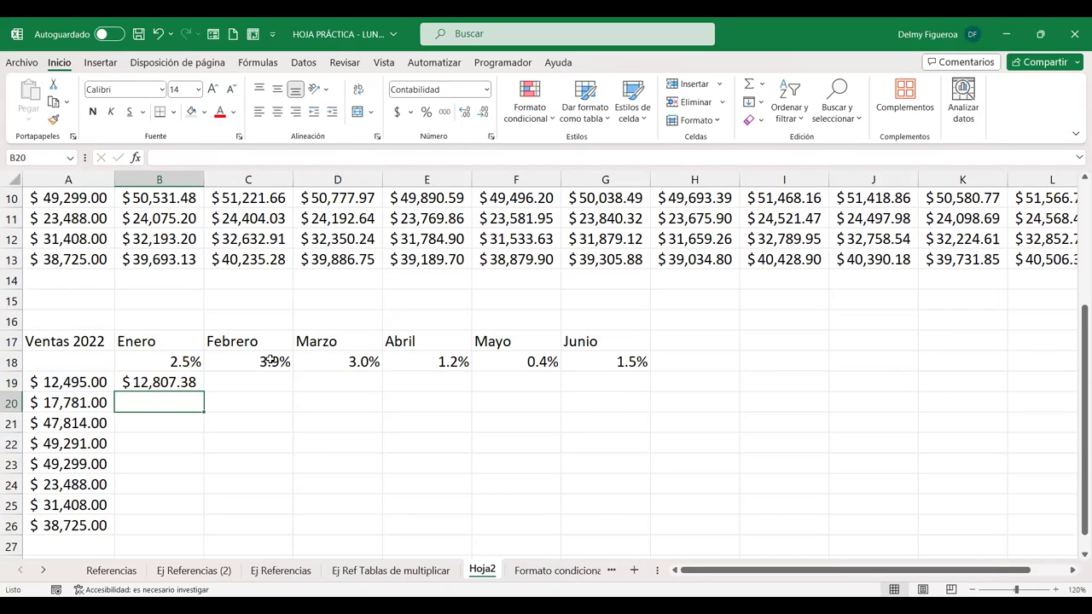
# Fix only the row of the percentage reference in B19, making the formula =+A19*(1+B$18).
pyautogui.press('Up')
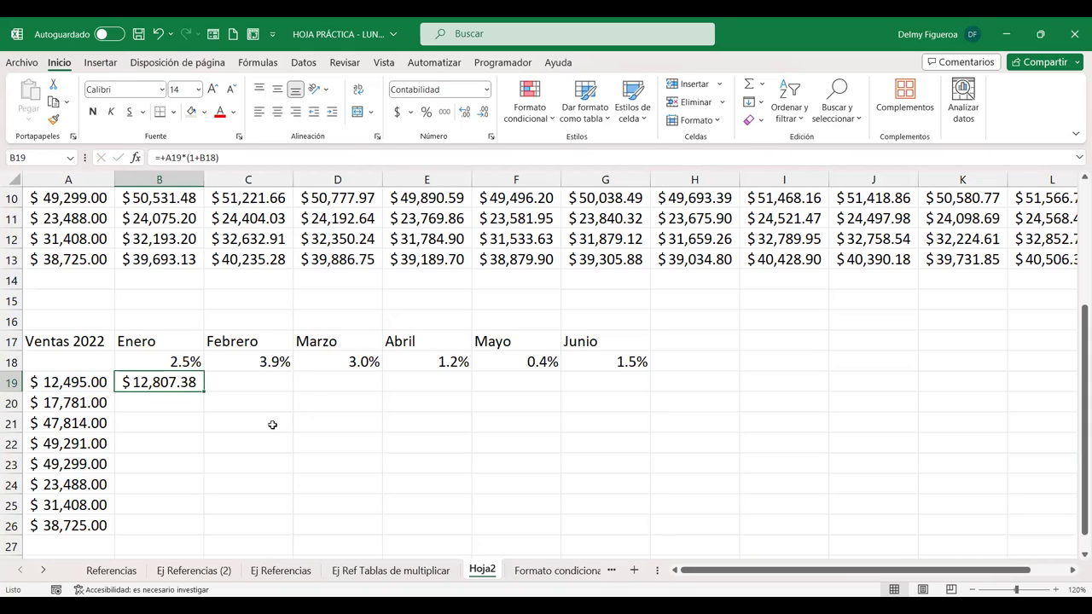
pyautogui.doubleClick(179, 375)
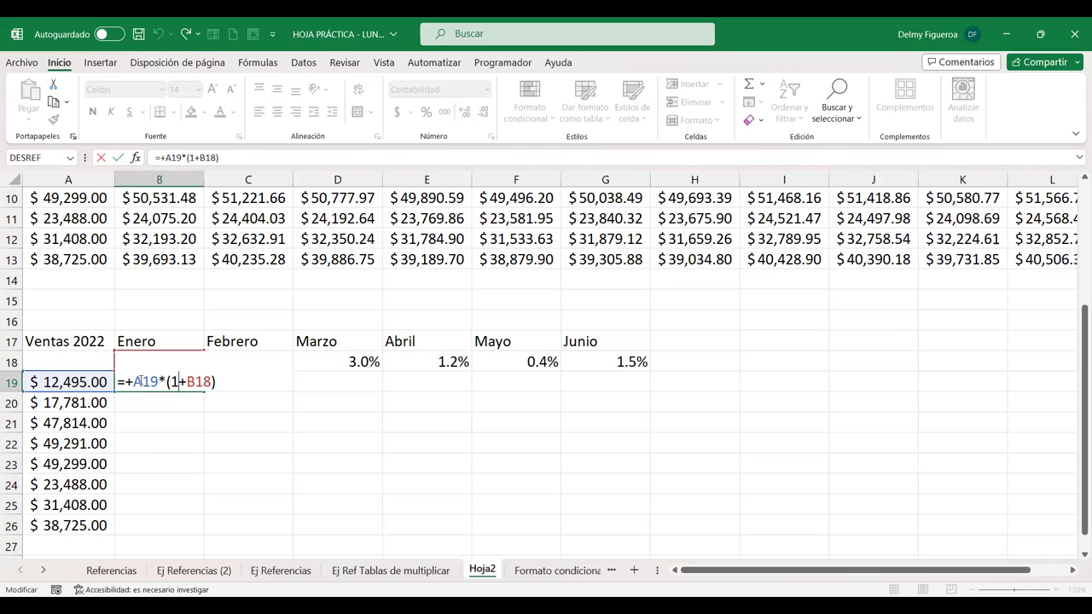
pyautogui.click(202, 381)
pyautogui.press('F4')
pyautogui.press('F4')
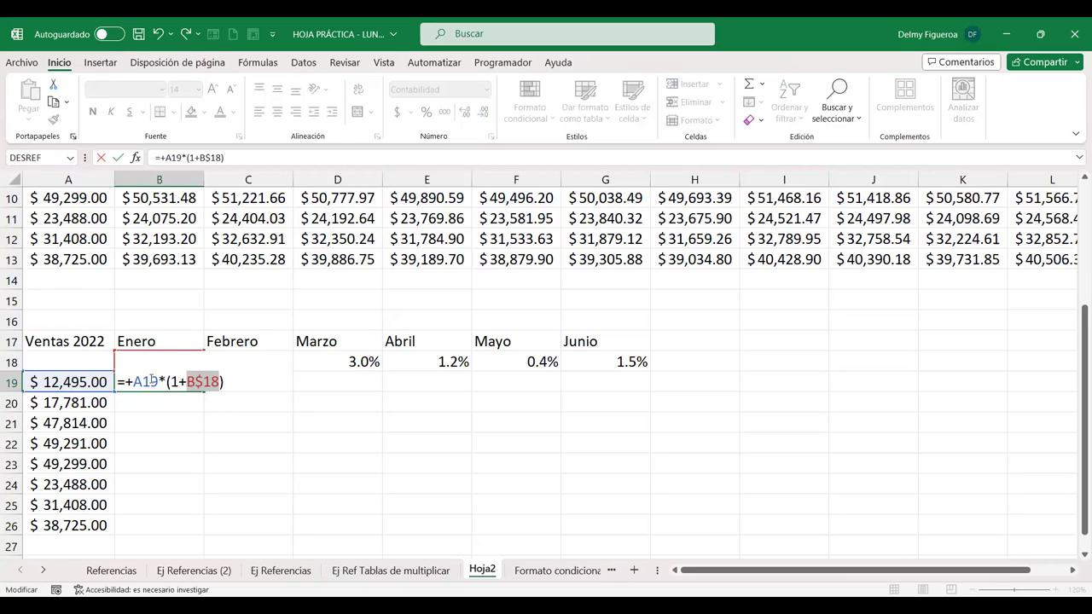
pyautogui.press('Right')
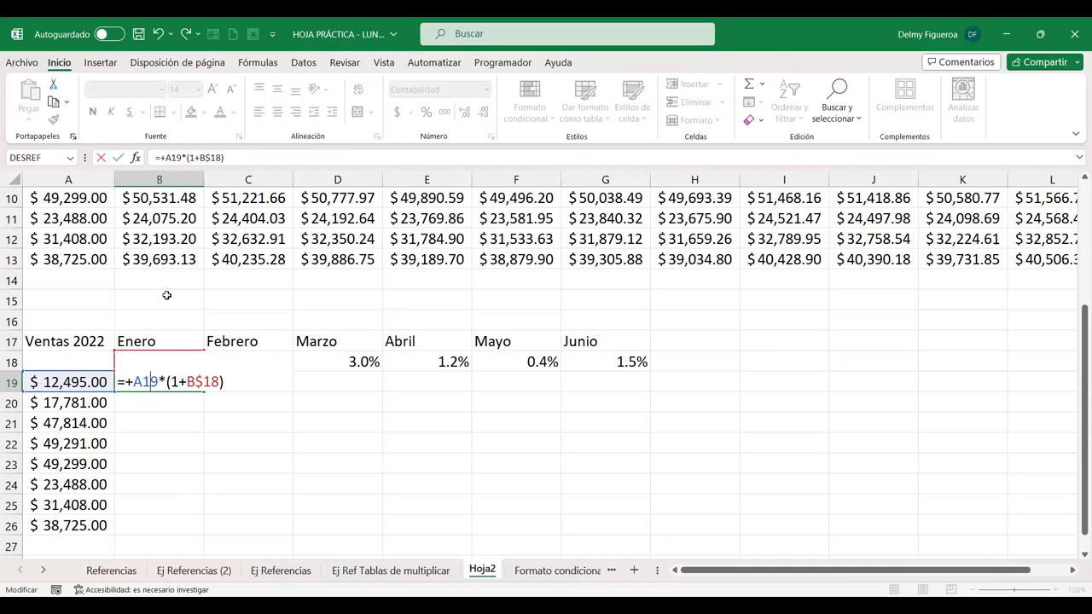
pyautogui.hotkey('ctrl', 'Return')
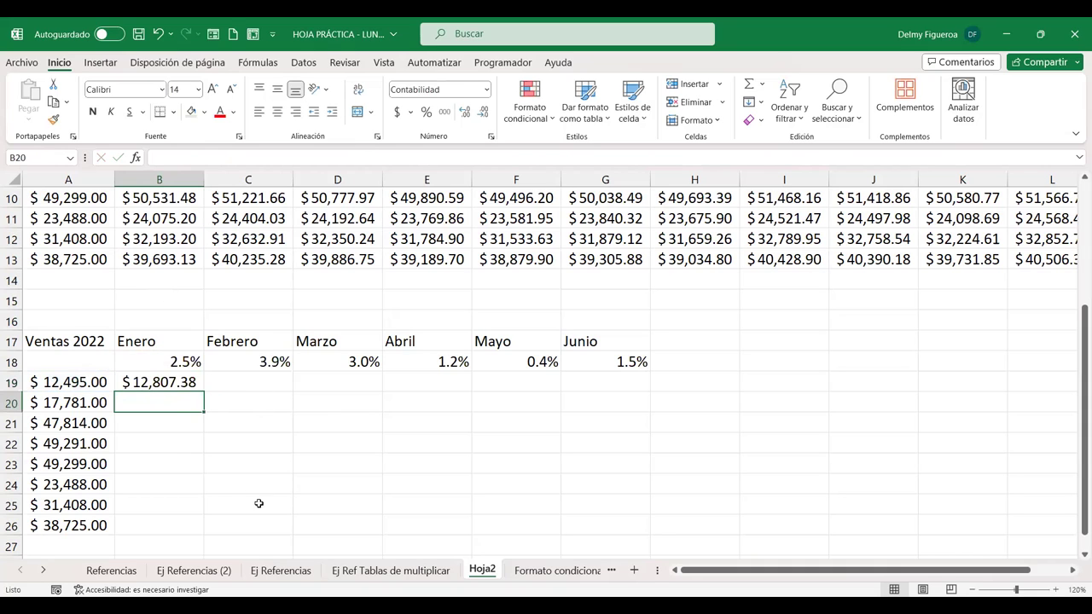
# Copy the January formula from B19 into February's C19 and inspect its references.
pyautogui.moveTo(204, 393); pyautogui.dragTo(295, 388)
pyautogui.click(265, 378)
pyautogui.doubleClick(265, 380)
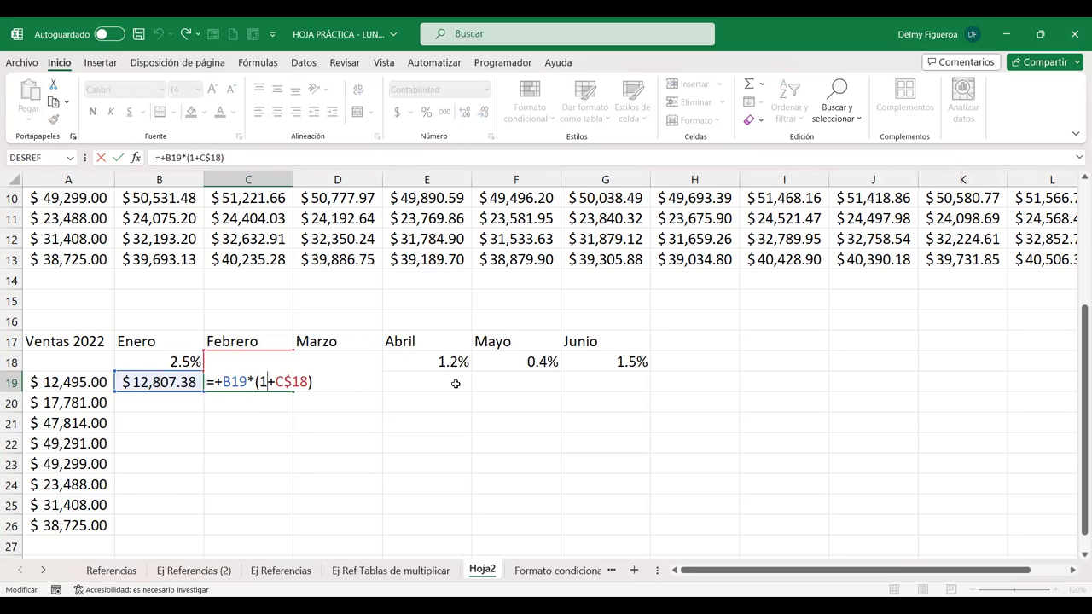
pyautogui.press('Return')
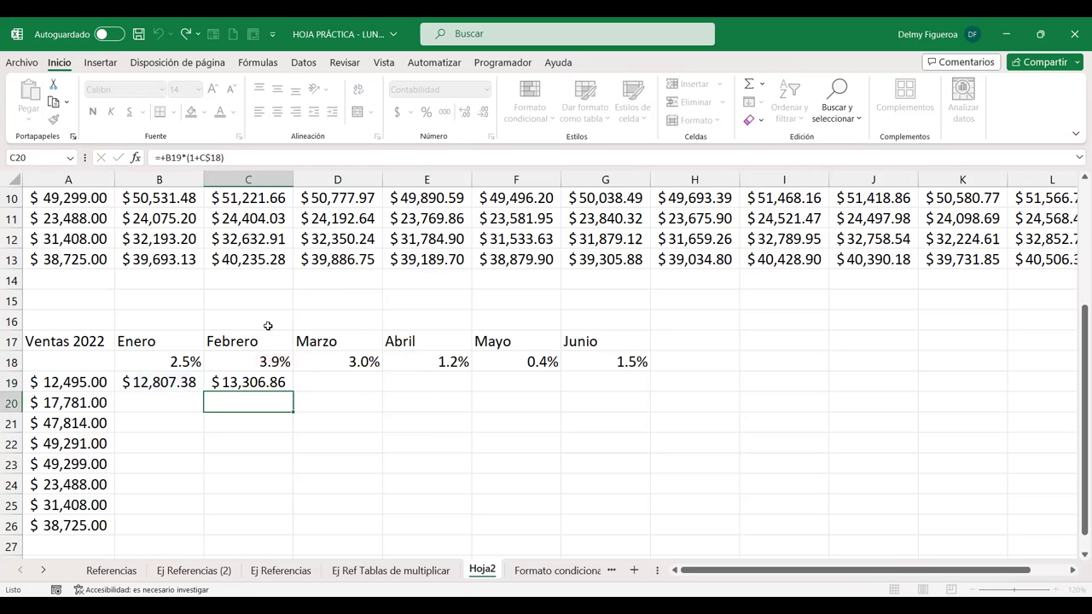
# Copy the February formula from C19 across through June in G19 and inspect the June formula's references.
pyautogui.click(283, 383)
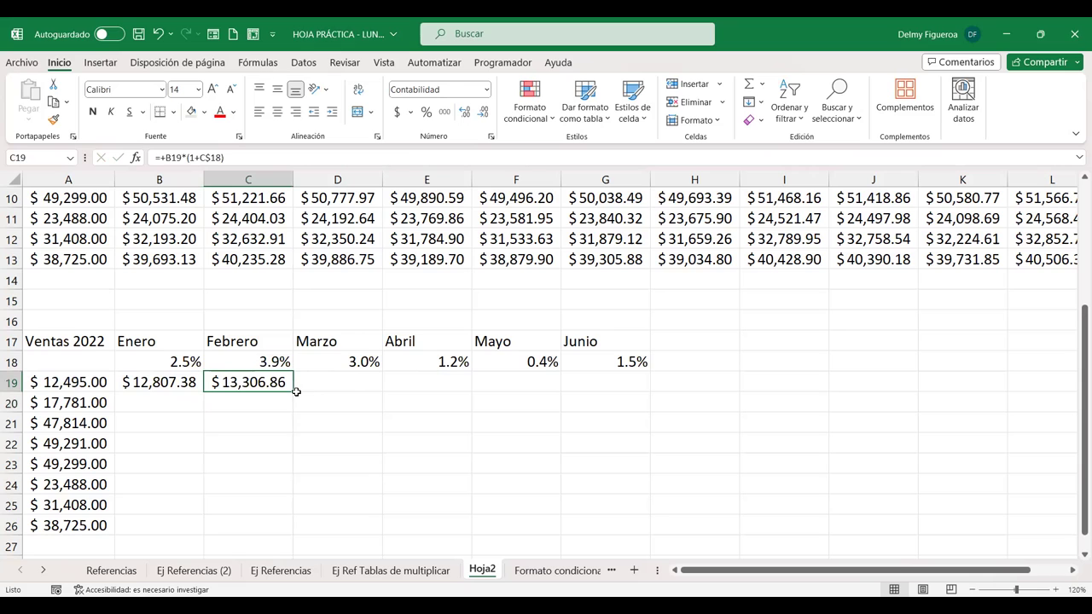
pyautogui.moveTo(292, 390); pyautogui.dragTo(639, 397)
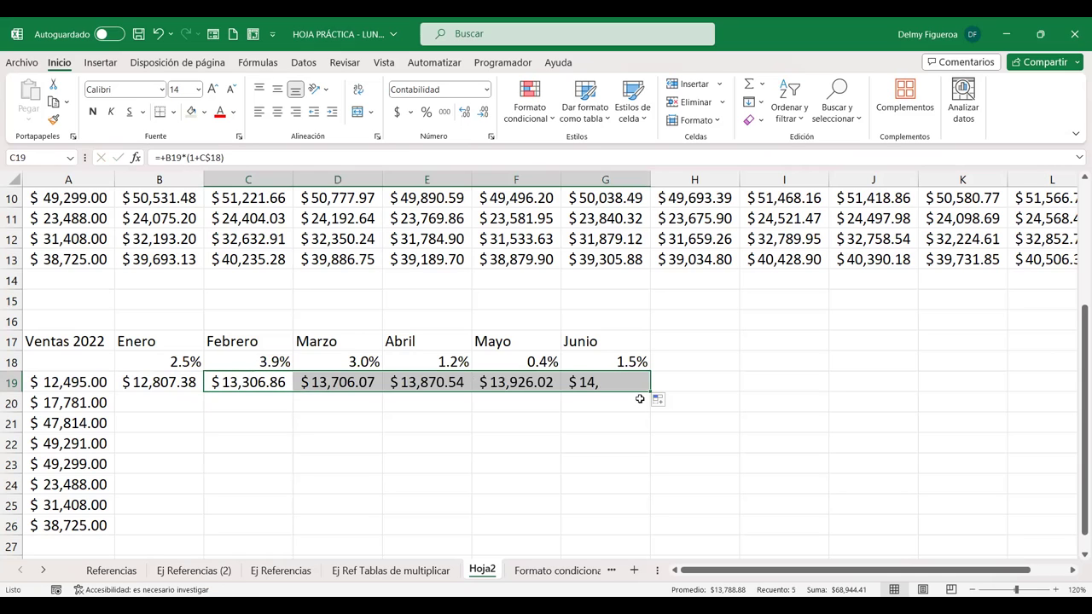
pyautogui.doubleClick(611, 382)
pyautogui.click(544, 457)
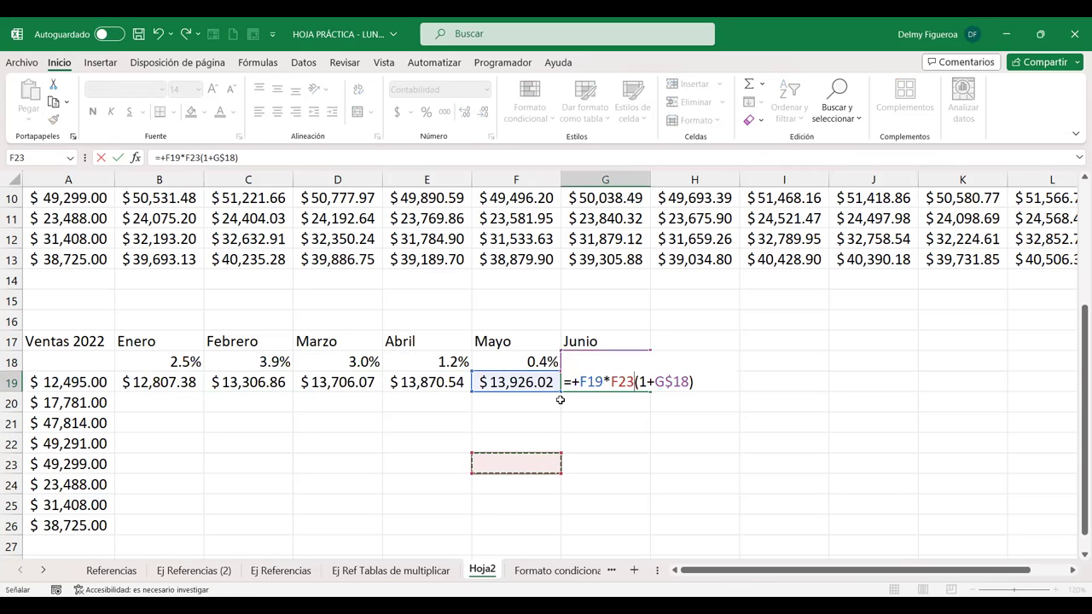
pyautogui.press('Escape')
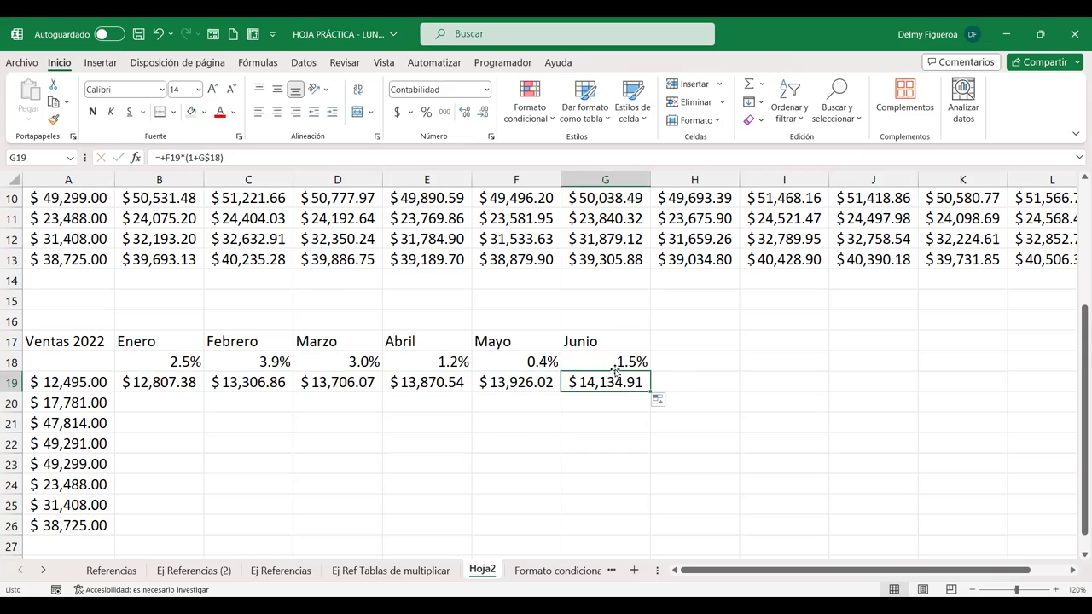
pyautogui.doubleClick(611, 382)
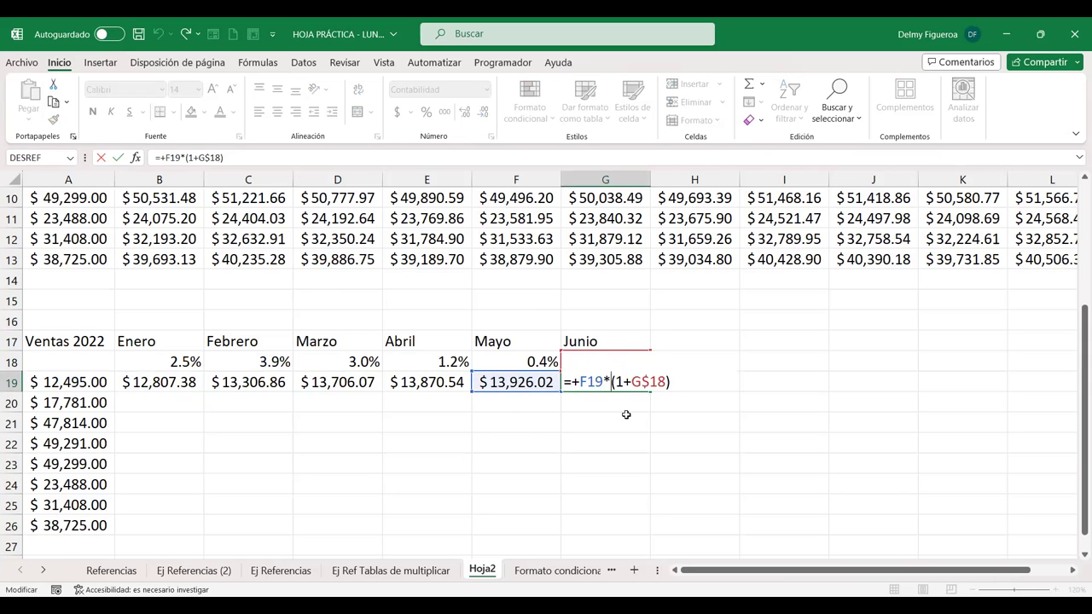
pyautogui.press('Return')
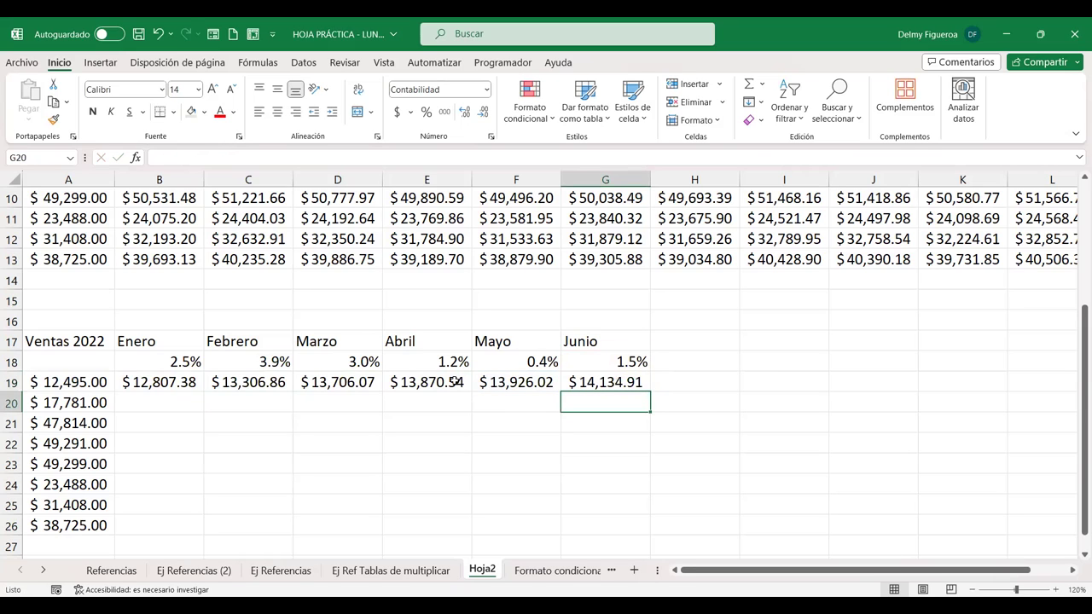
# Copy the January formula from B19 down through B26 and fill it across to June, covering B19:G26.
pyautogui.click(183, 386)
pyautogui.moveTo(203, 391); pyautogui.dragTo(169, 402)
pyautogui.doubleClick(166, 403)
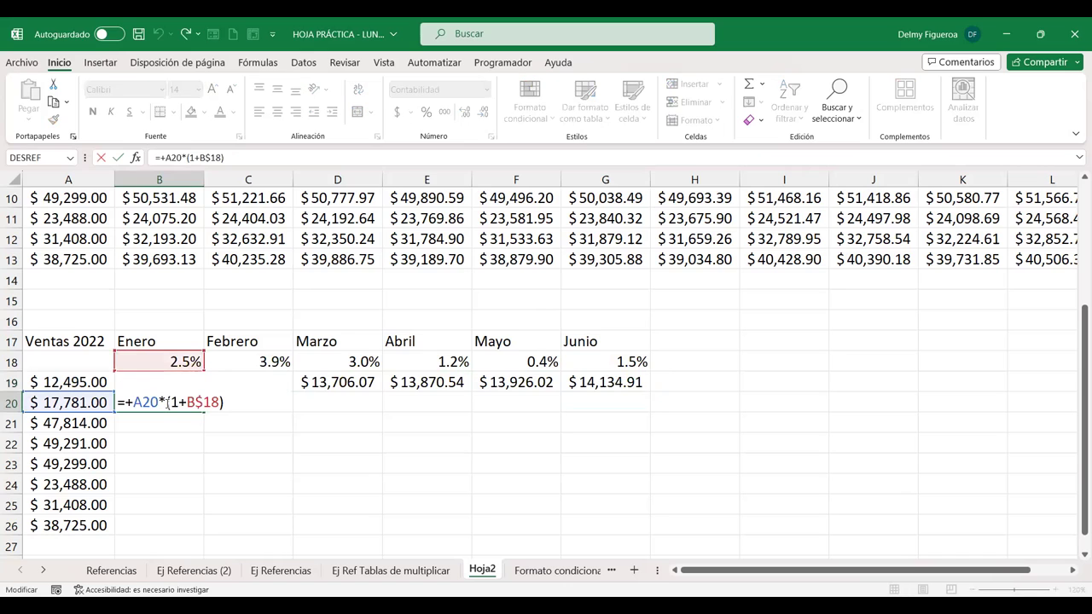
pyautogui.press('Return')
pyautogui.click(175, 381)
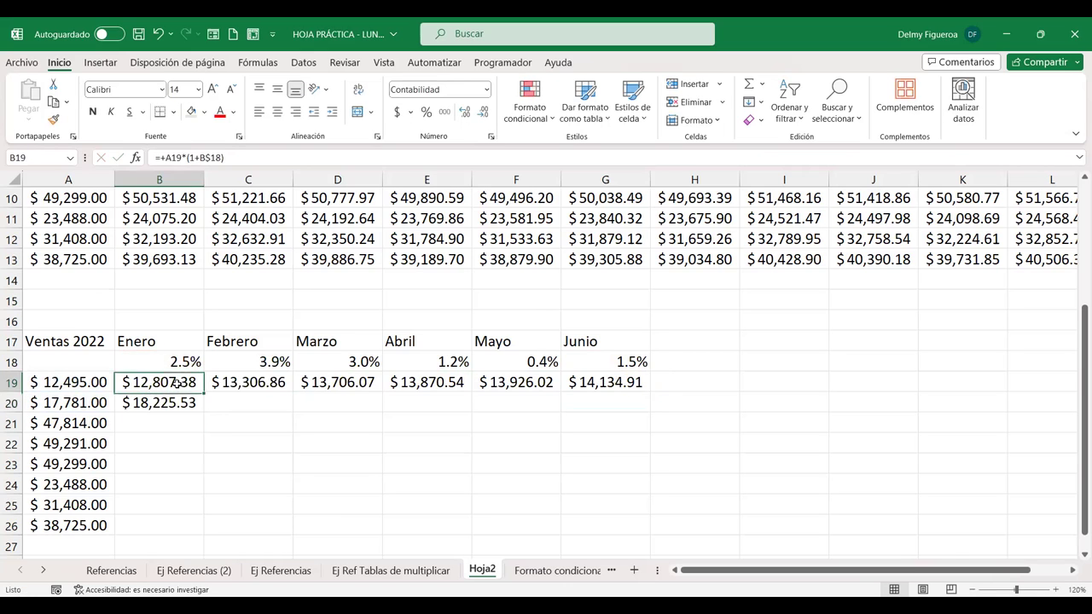
pyautogui.moveTo(204, 392); pyautogui.dragTo(206, 534)
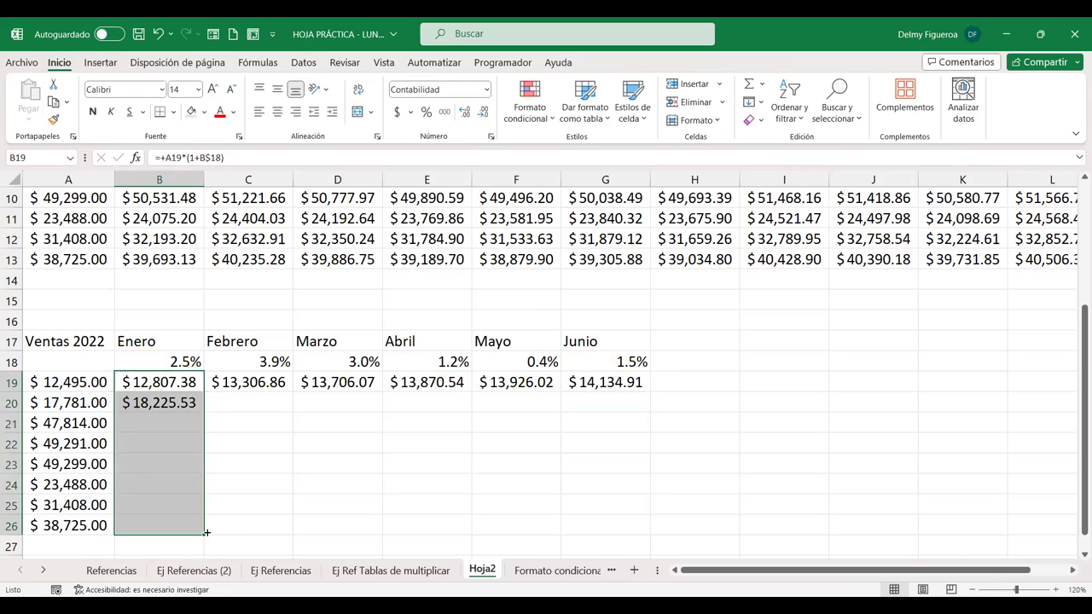
pyautogui.moveTo(440, 524); pyautogui.dragTo(621, 512)
pyautogui.click(546, 495)
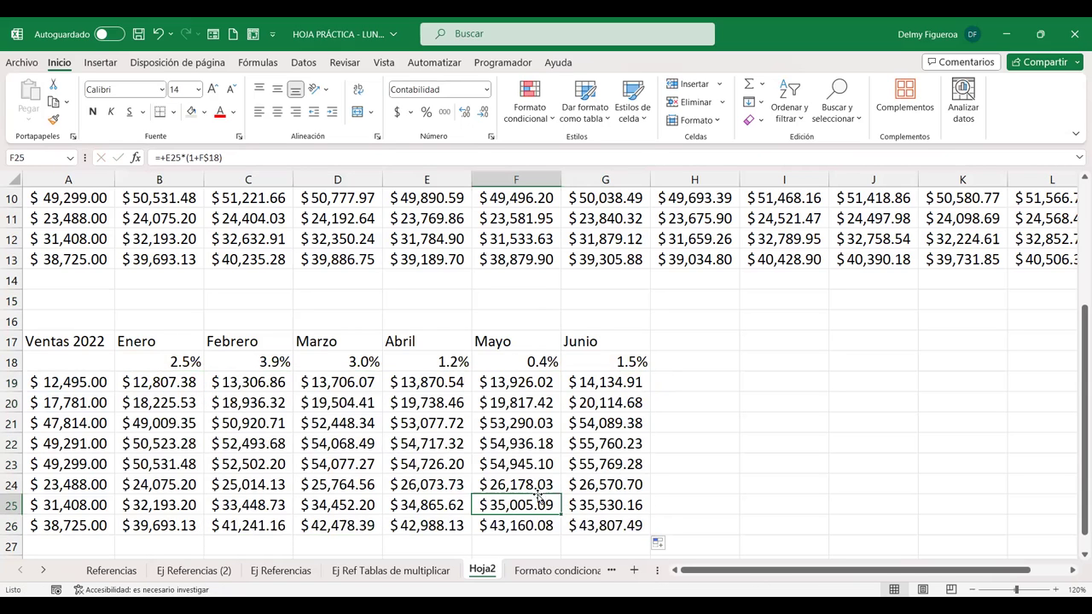
# Inspect the cell references in the May formula in F25 and the June formula in G21.
pyautogui.doubleClick(536, 503)
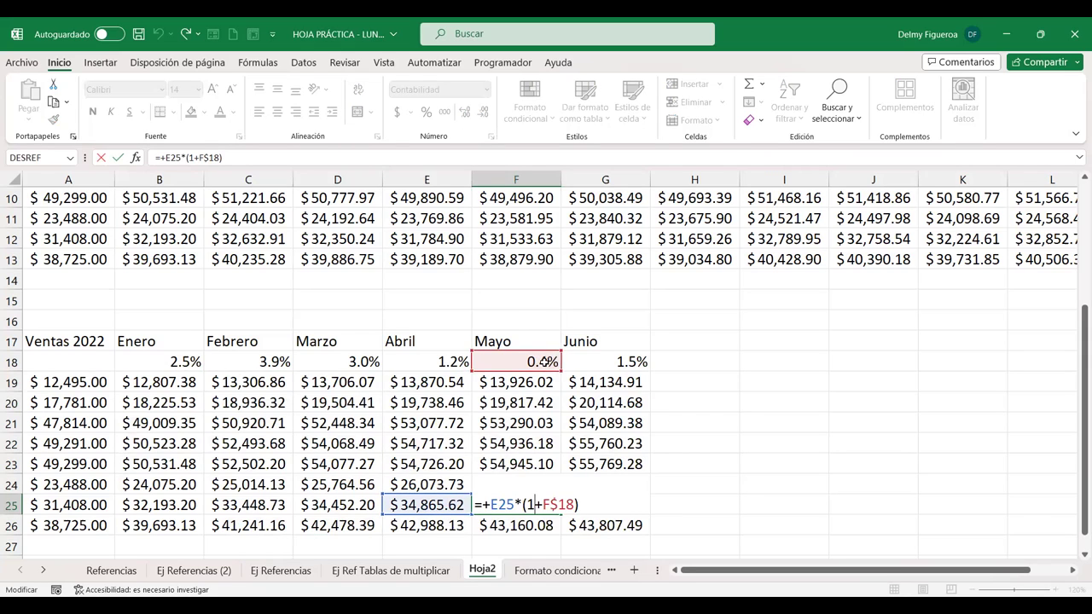
pyautogui.press('Return')
pyautogui.doubleClick(593, 424)
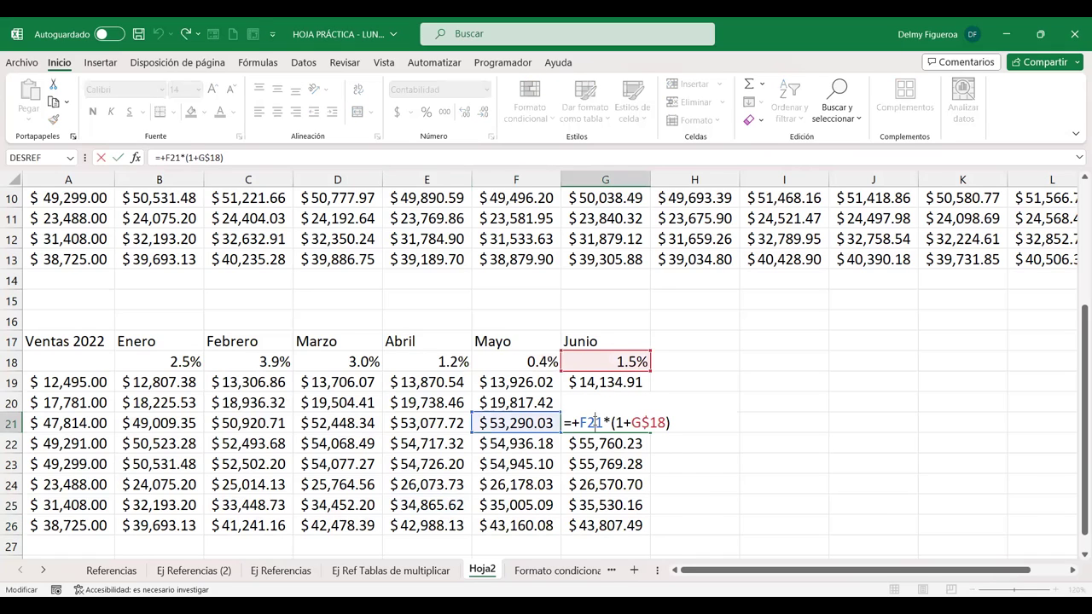
pyautogui.press('Return')
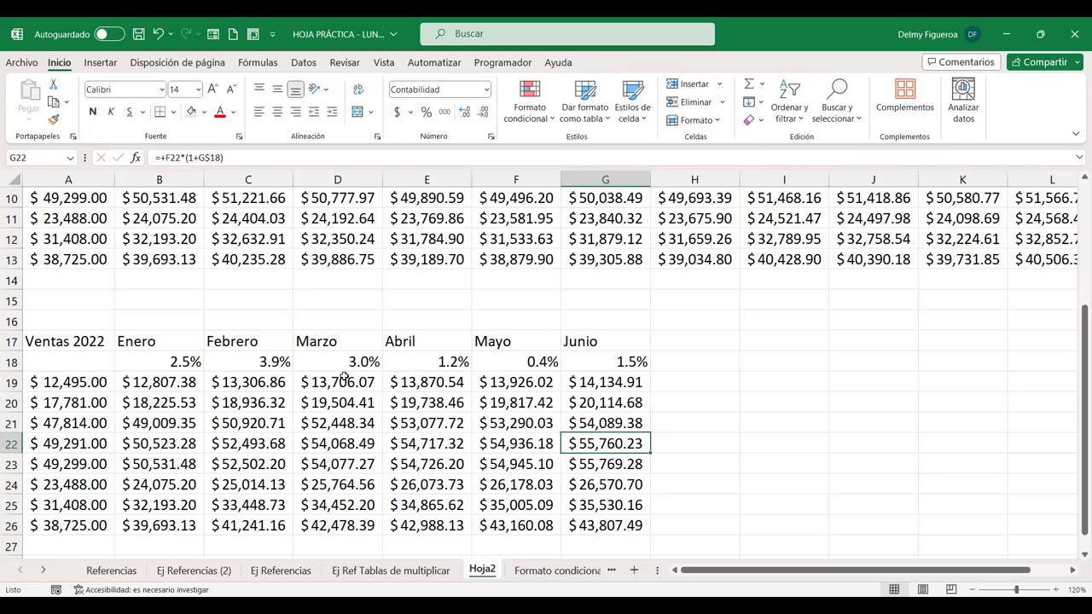
# Add sum totals in row 27 for columns A through G and autofit those columns' widths.
pyautogui.scroll(-1, 344, 378)
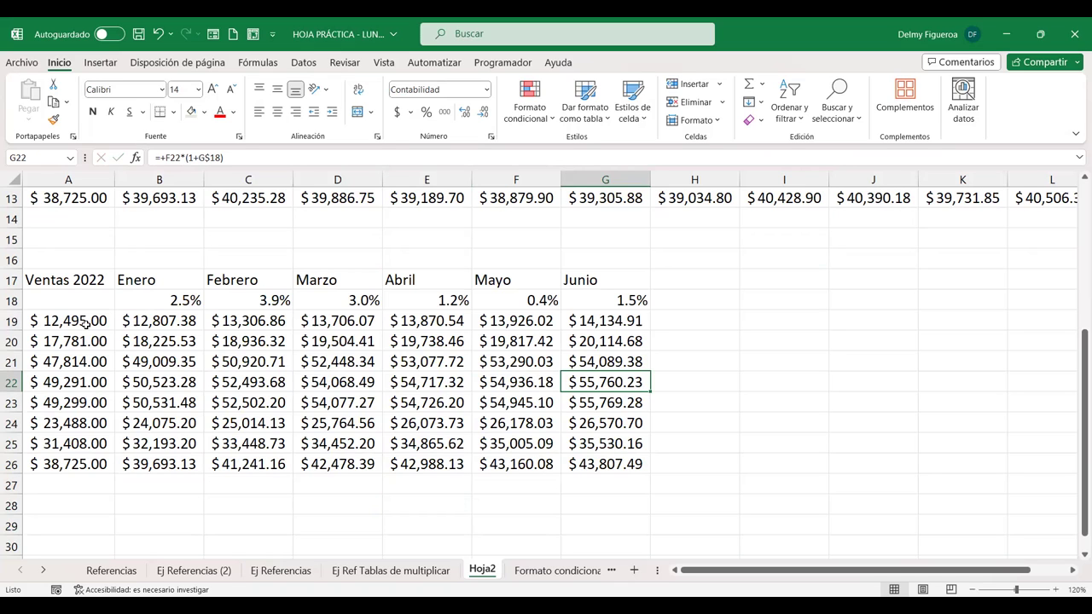
pyautogui.moveTo(102, 322); pyautogui.dragTo(616, 487)
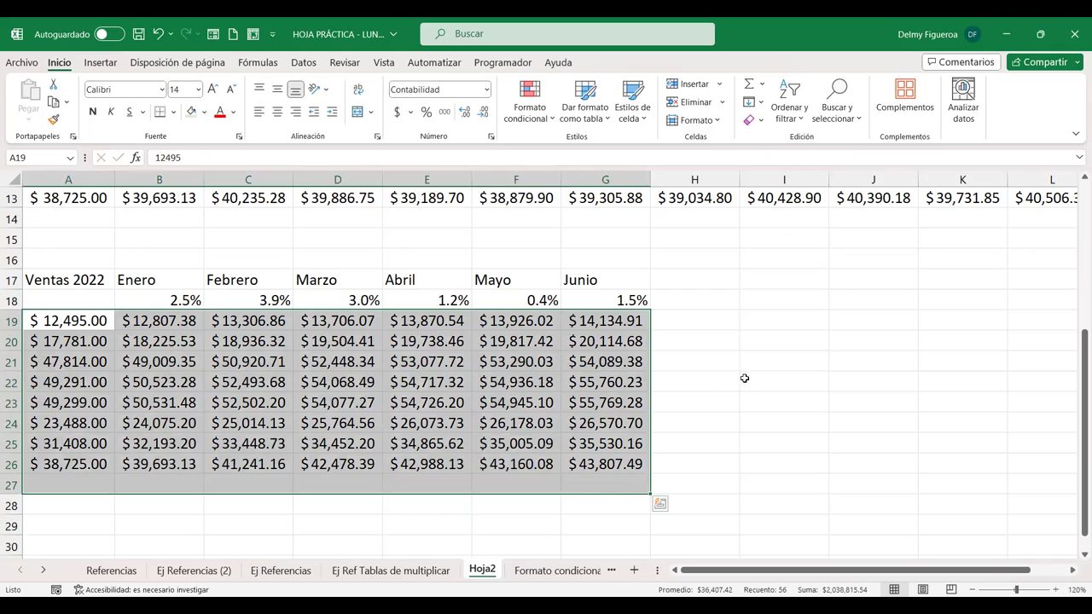
pyautogui.click(751, 88)
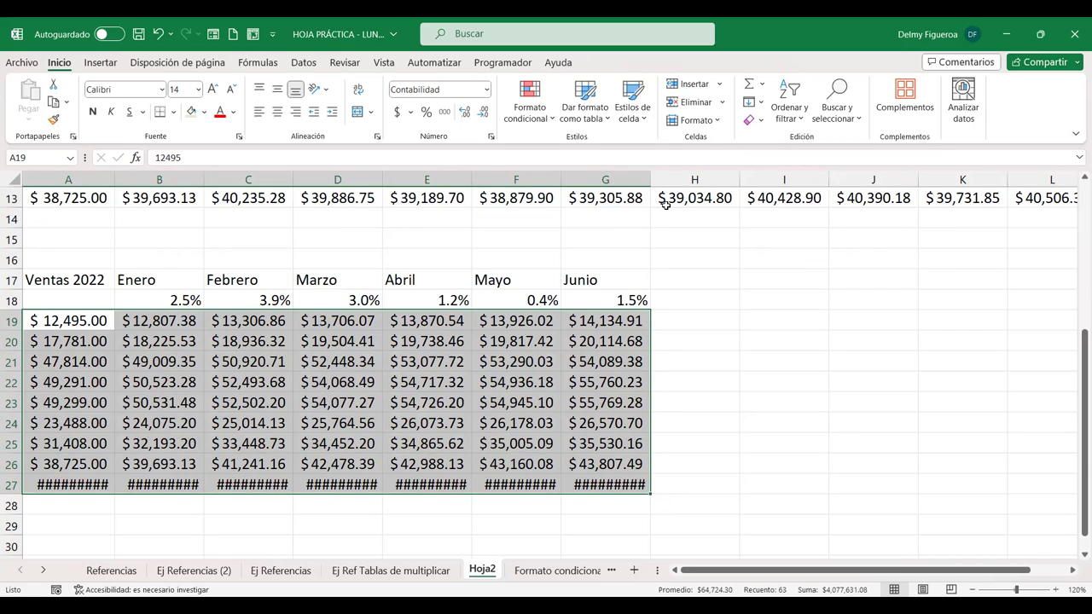
pyautogui.click(720, 125)
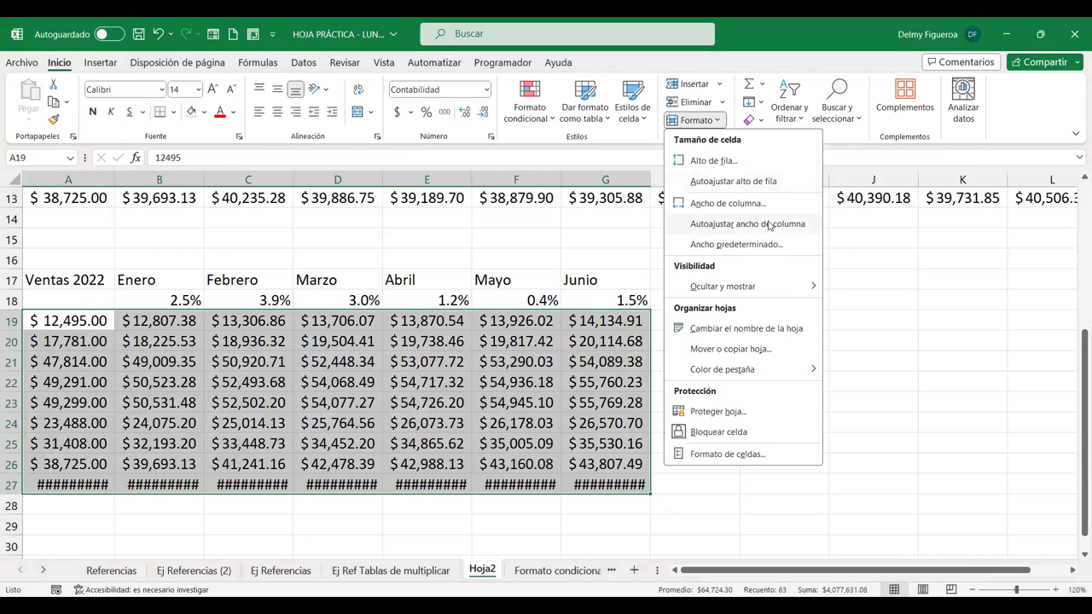
pyautogui.click(767, 224)
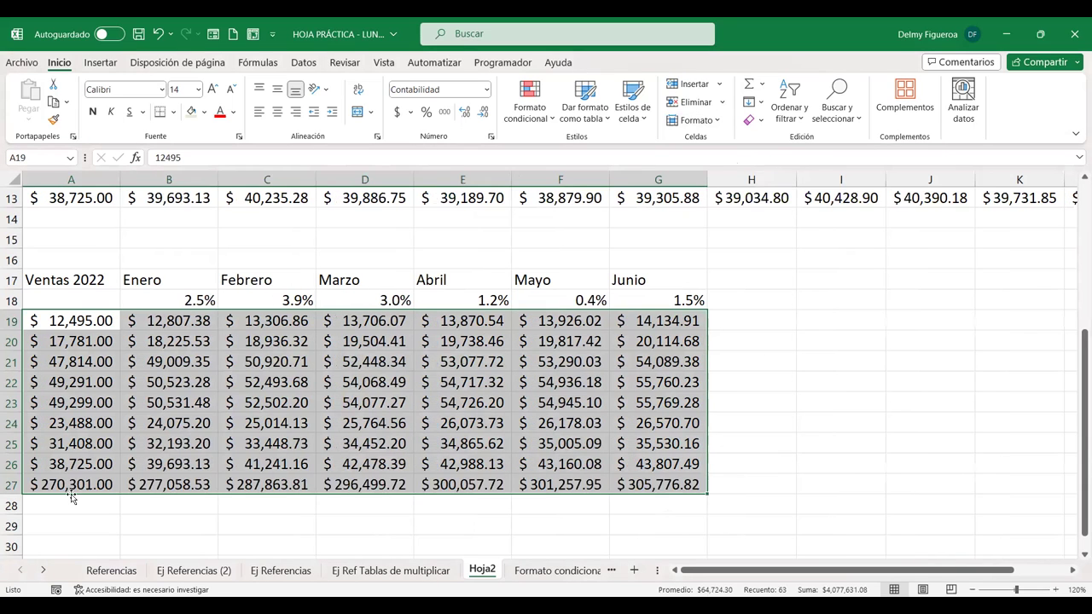
# Review the column totals in row 27 from the 2022 sales through June.
pyautogui.click(71, 485)
pyautogui.click(168, 485)
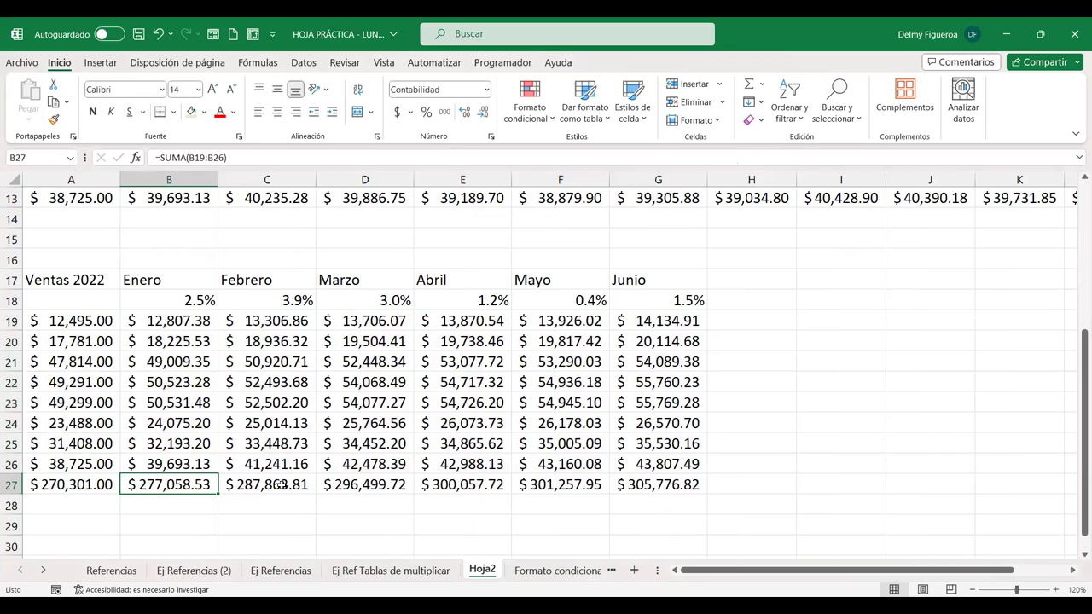
pyautogui.press('Right')
pyautogui.press('Right')
pyautogui.press('Right')
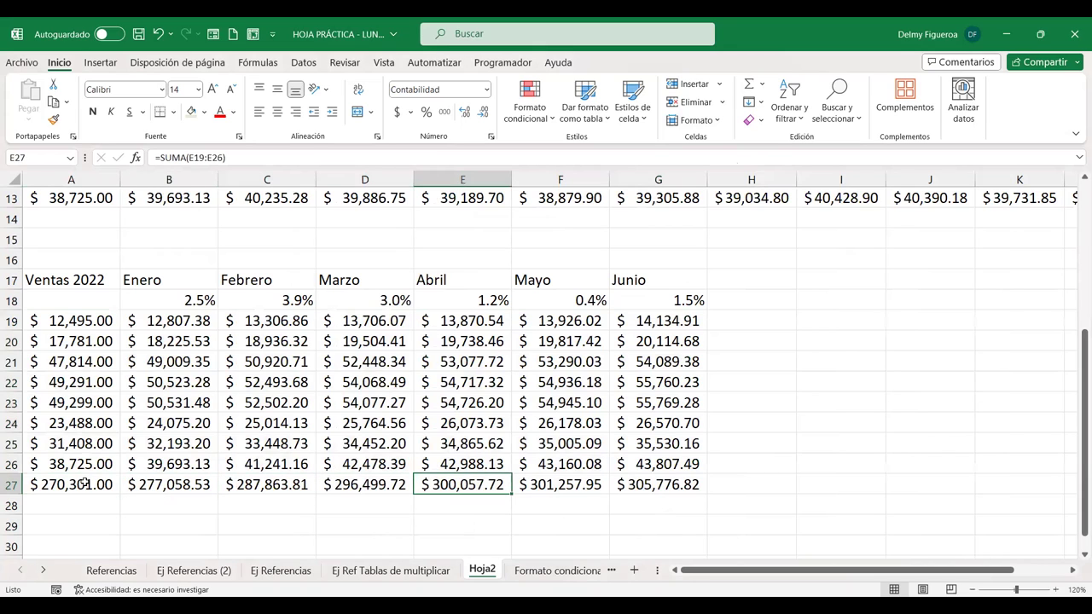
pyautogui.click(85, 483)
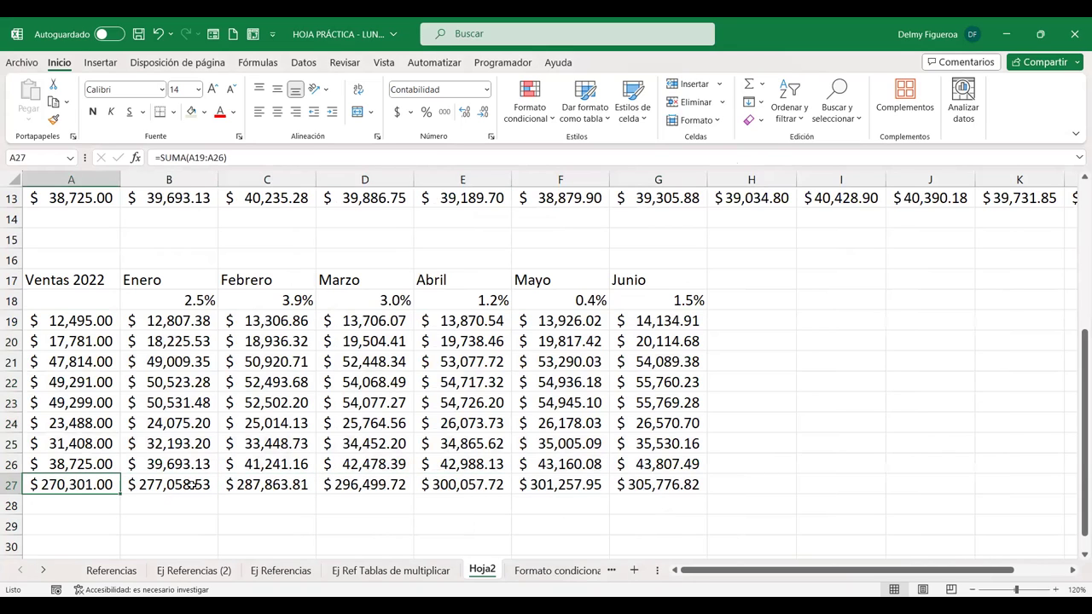
pyautogui.click(192, 484)
pyautogui.click(253, 485)
pyautogui.click(366, 485)
pyautogui.click(481, 484)
pyautogui.click(585, 484)
pyautogui.click(687, 480)
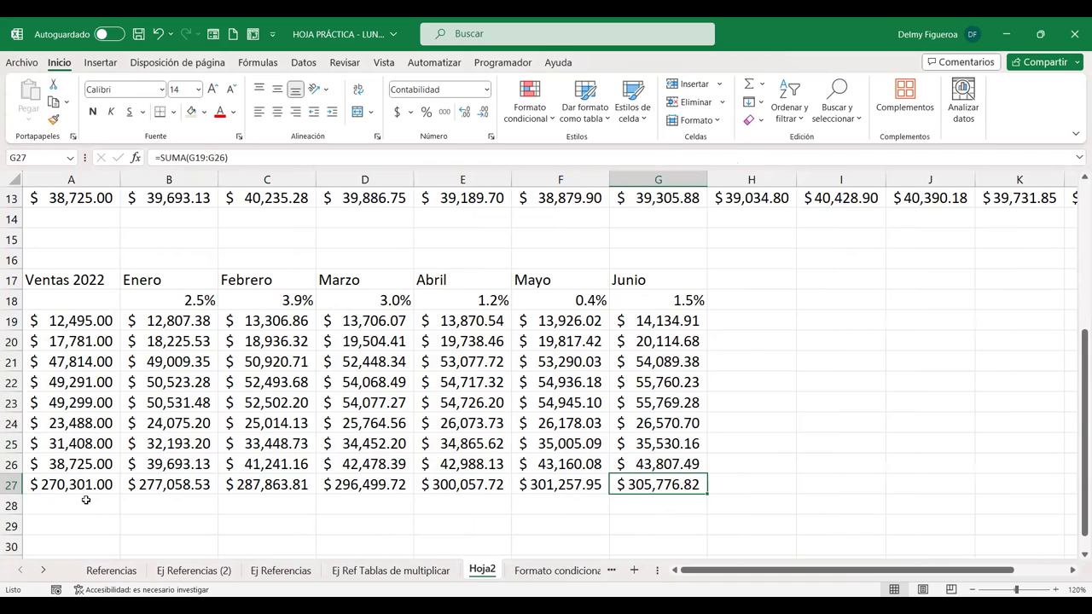
# Enter the formula +B27/A27 in B28 to compare January's total with the 2022 total, and format it as a percentage.
pyautogui.click(184, 501)
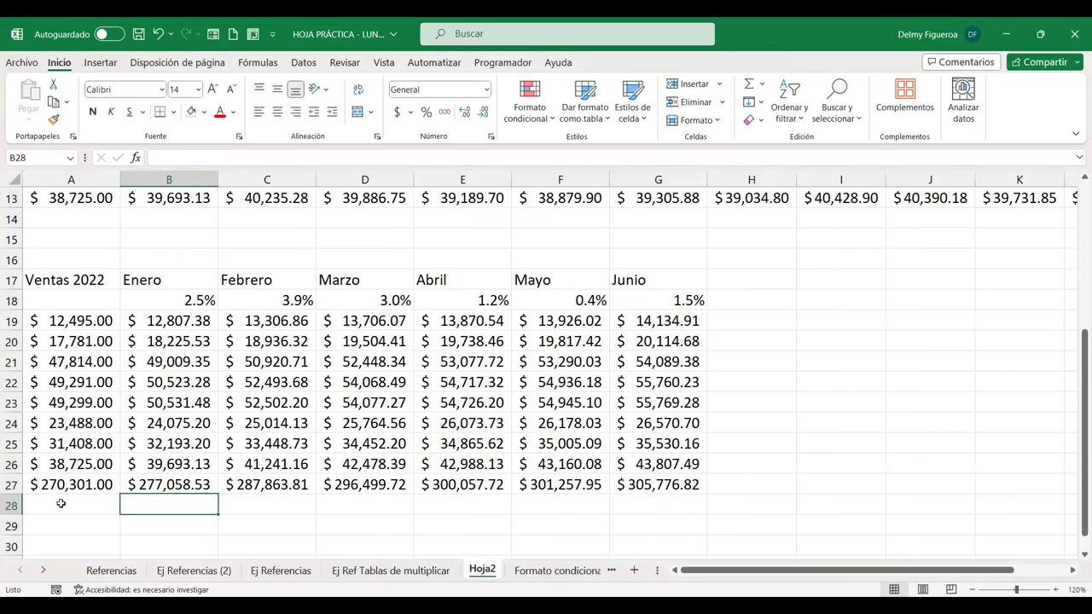
pyautogui.write('+')
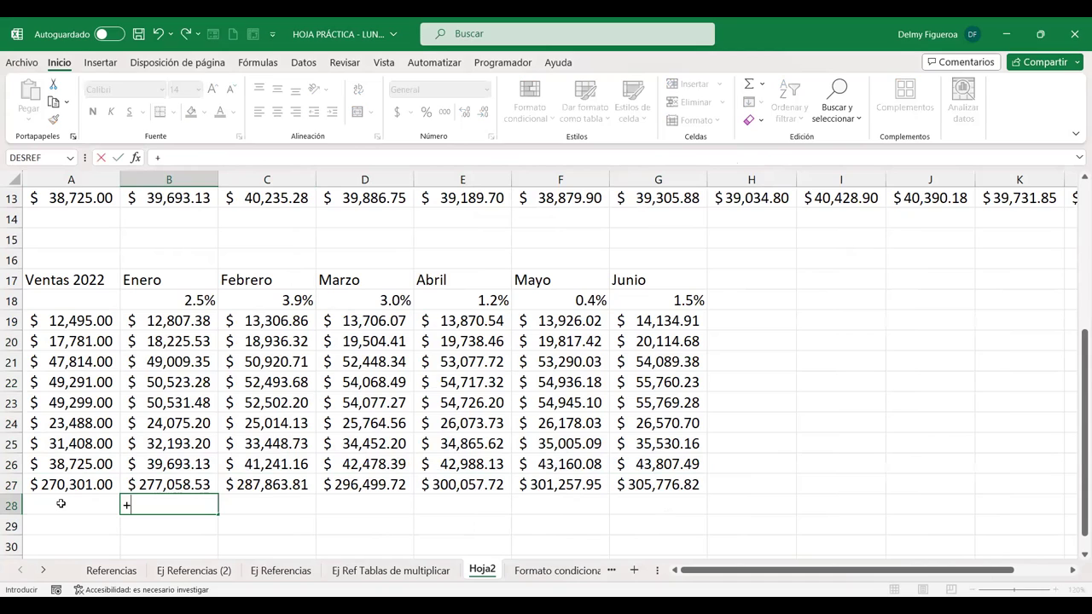
pyautogui.click(194, 482)
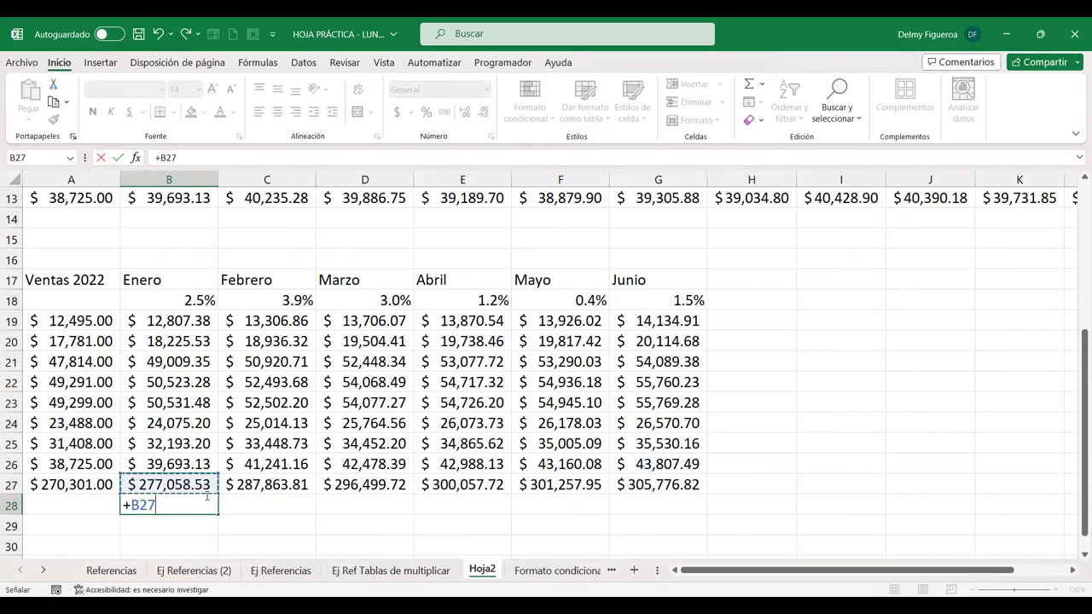
pyautogui.write('/')
pyautogui.click(73, 480)
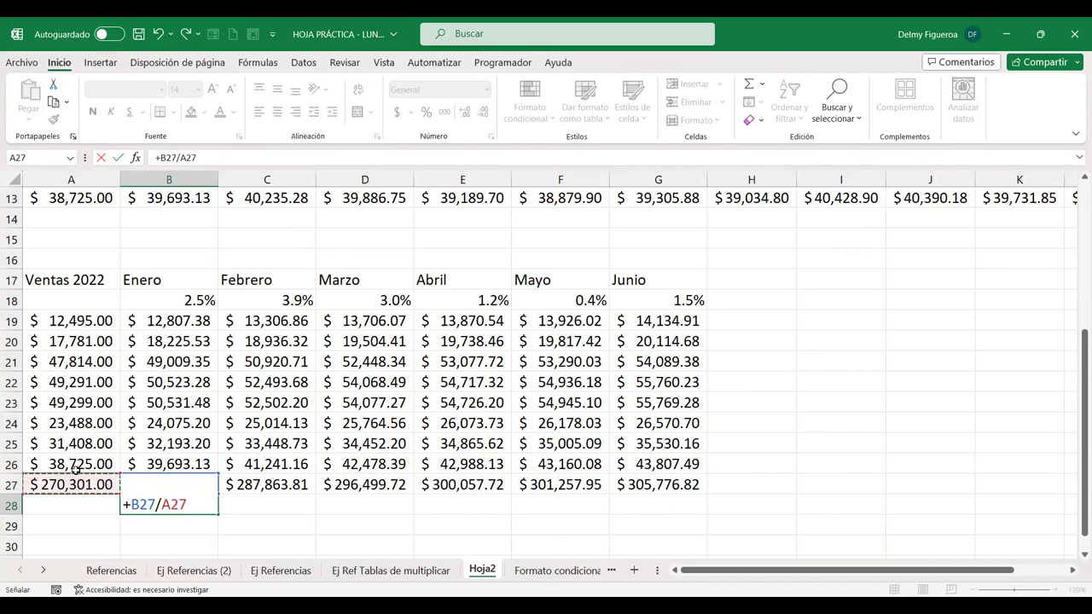
pyautogui.press('Return')
pyautogui.click(175, 502)
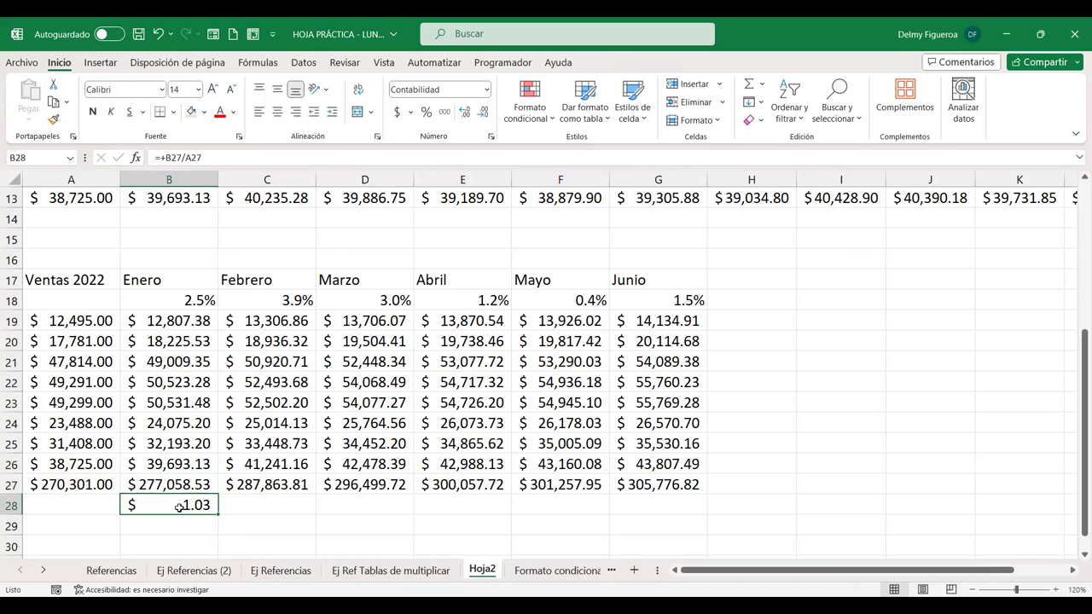
pyautogui.click(425, 112)
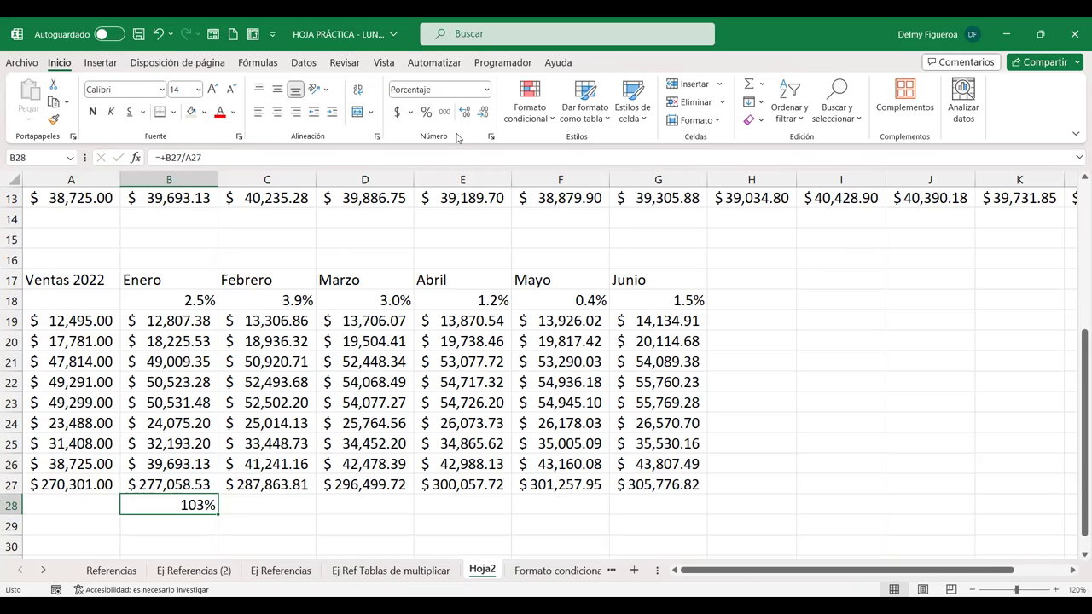
# Divide the ratio in B28 by 100, making it =+B27/A27/100, and show it with one decimal place.
pyautogui.click(225, 155)
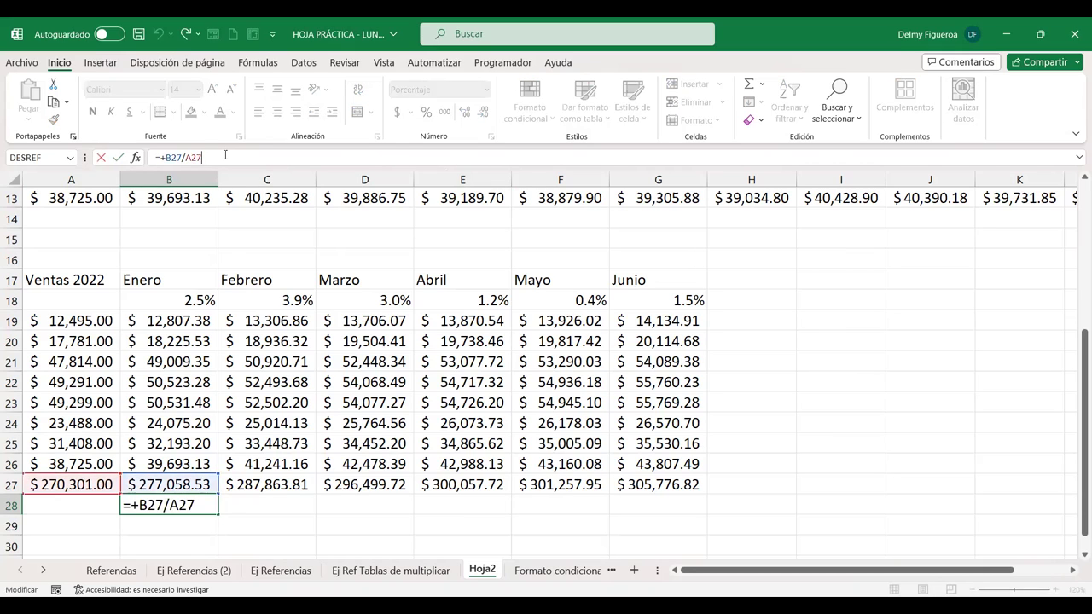
pyautogui.press('Return')
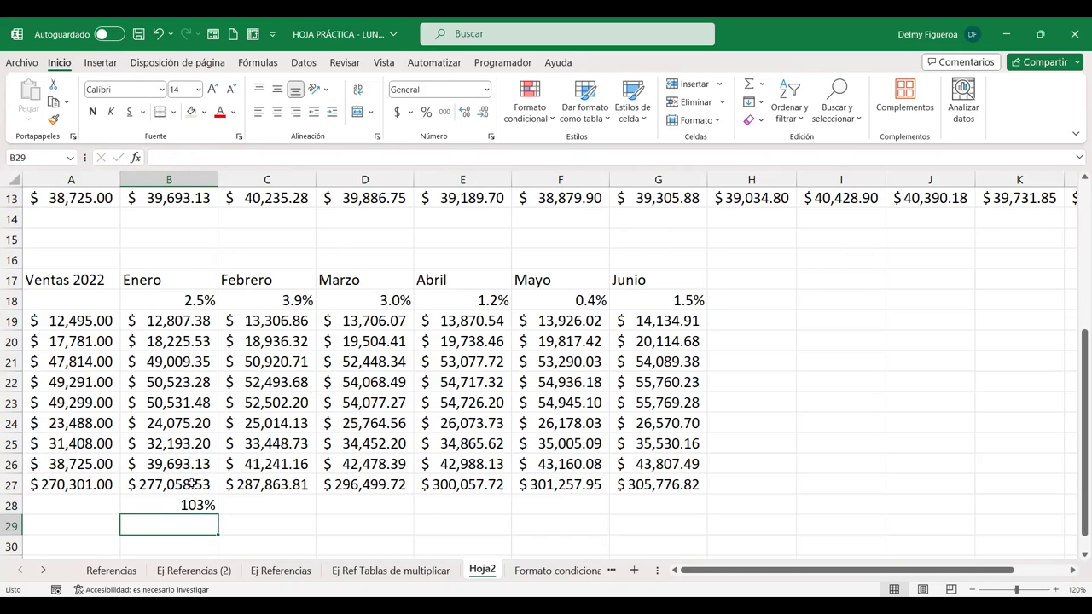
pyautogui.click(174, 503)
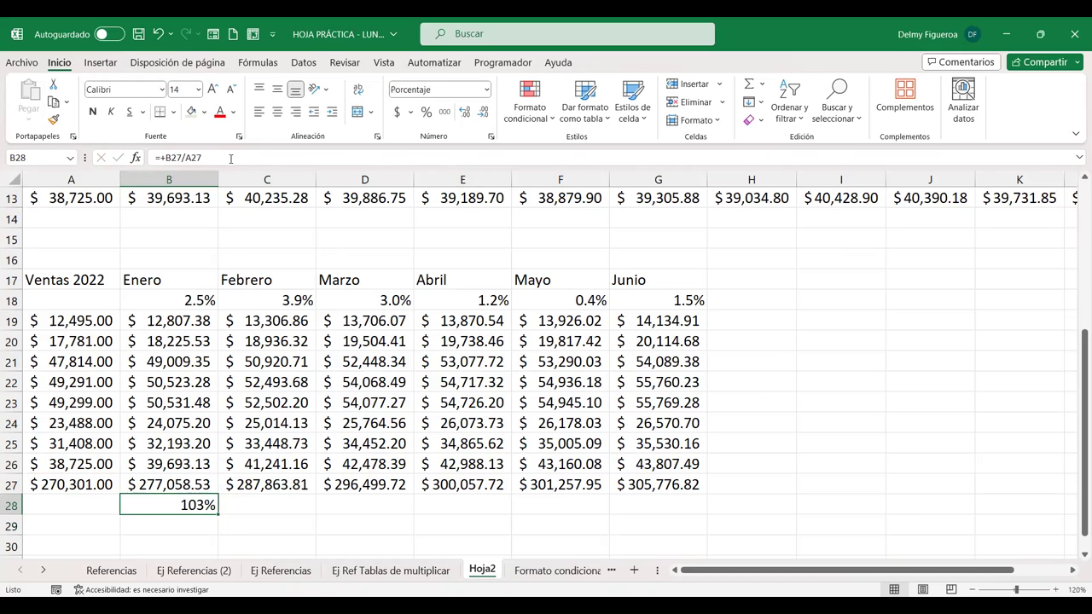
pyautogui.click(230, 158)
pyautogui.write('/100')
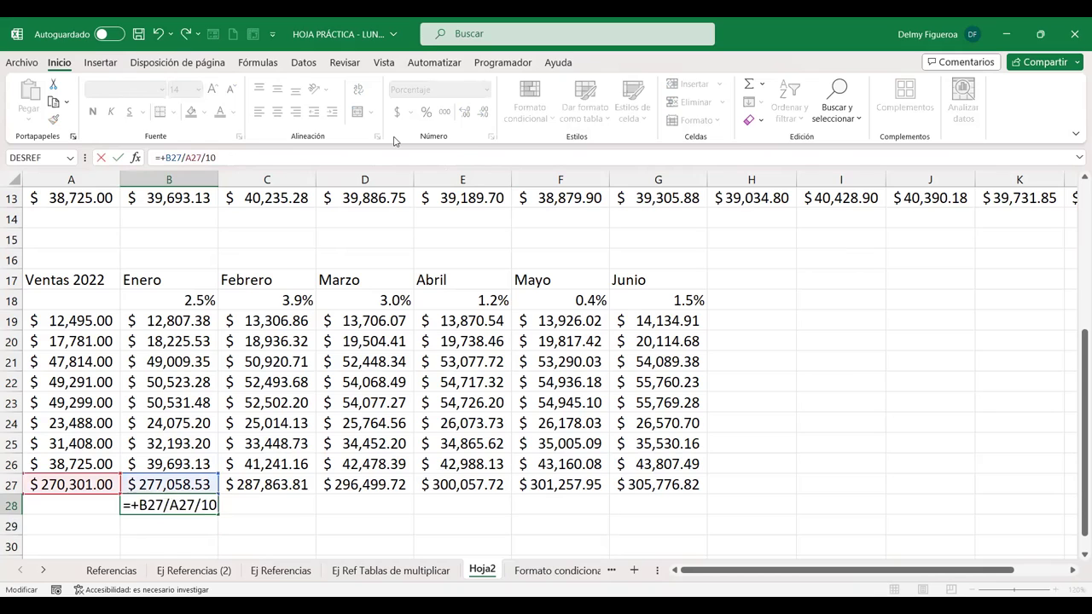
pyautogui.press('Return')
pyautogui.click(159, 501)
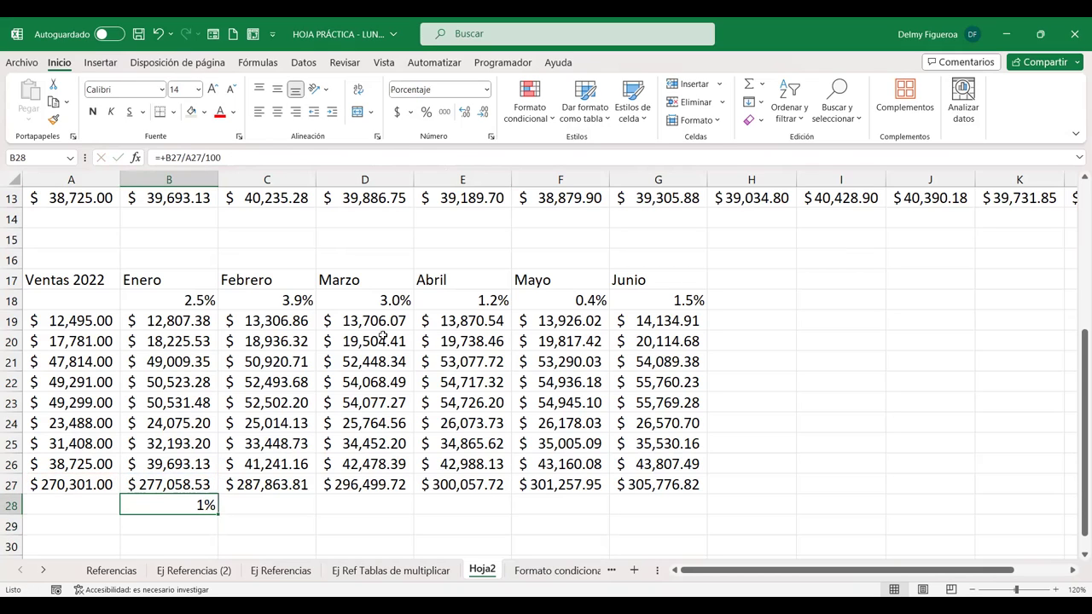
pyautogui.click(464, 112)
pyautogui.click(98, 523)
pyautogui.write('+')
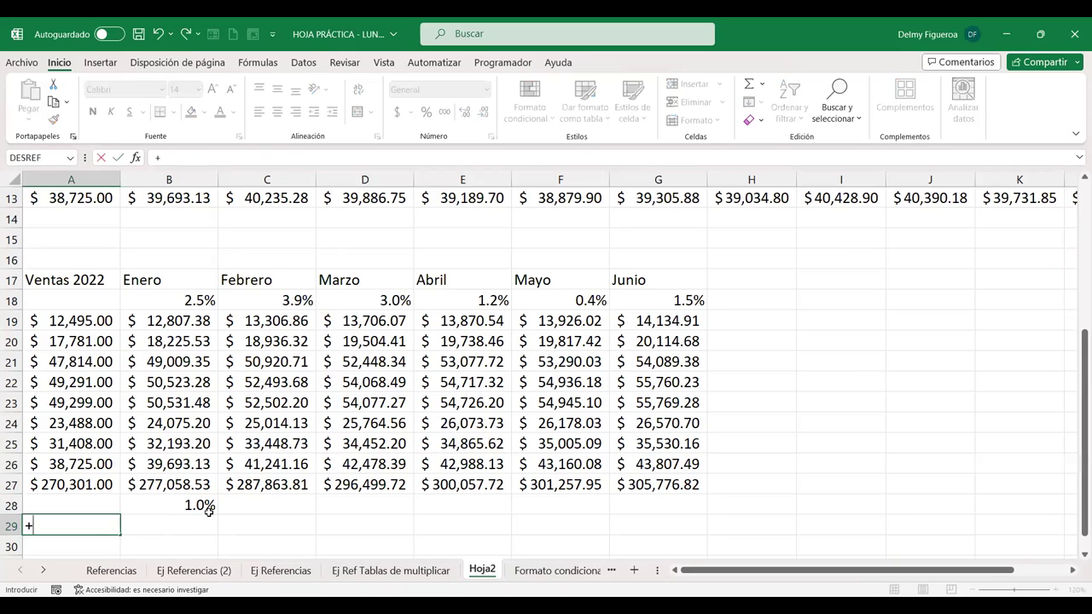
pyautogui.click(82, 485)
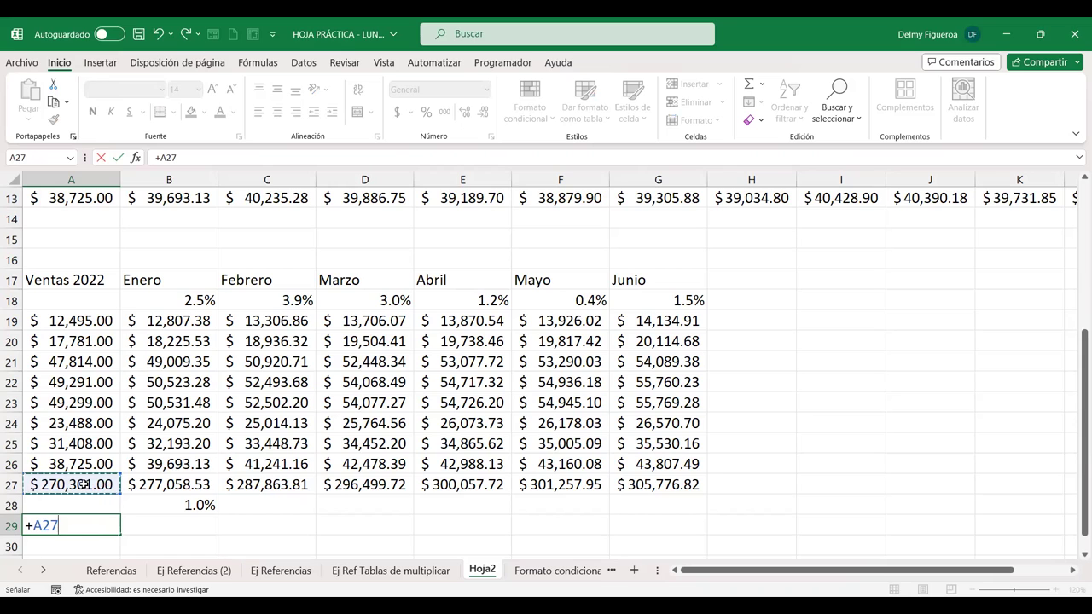
pyautogui.press('Escape')
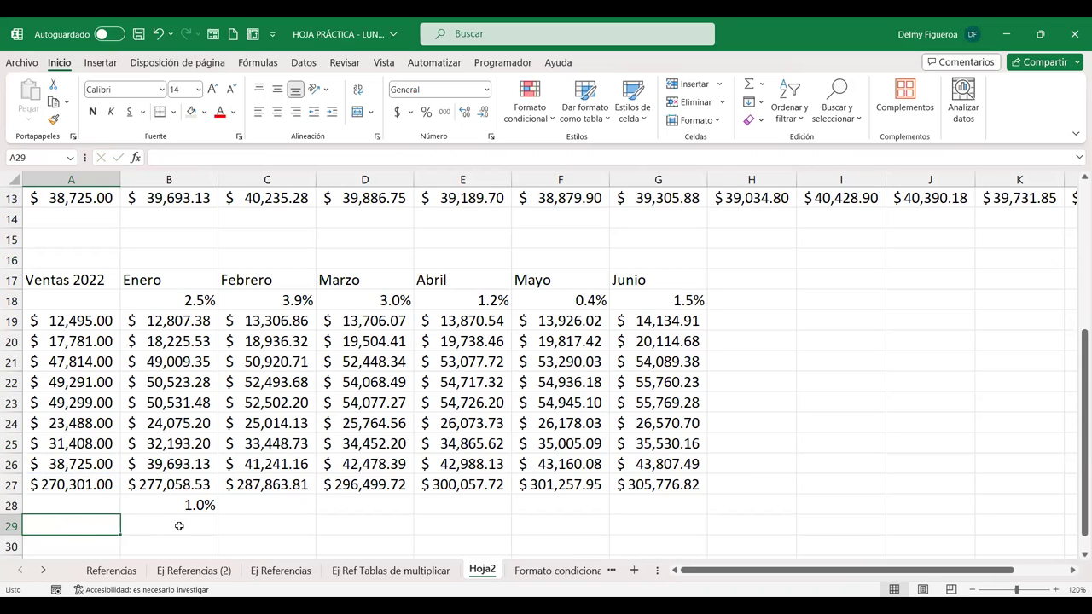
# Check the references in B28, copy its formula into February's C28, and inspect the copied formula.
pyautogui.doubleClick(193, 506)
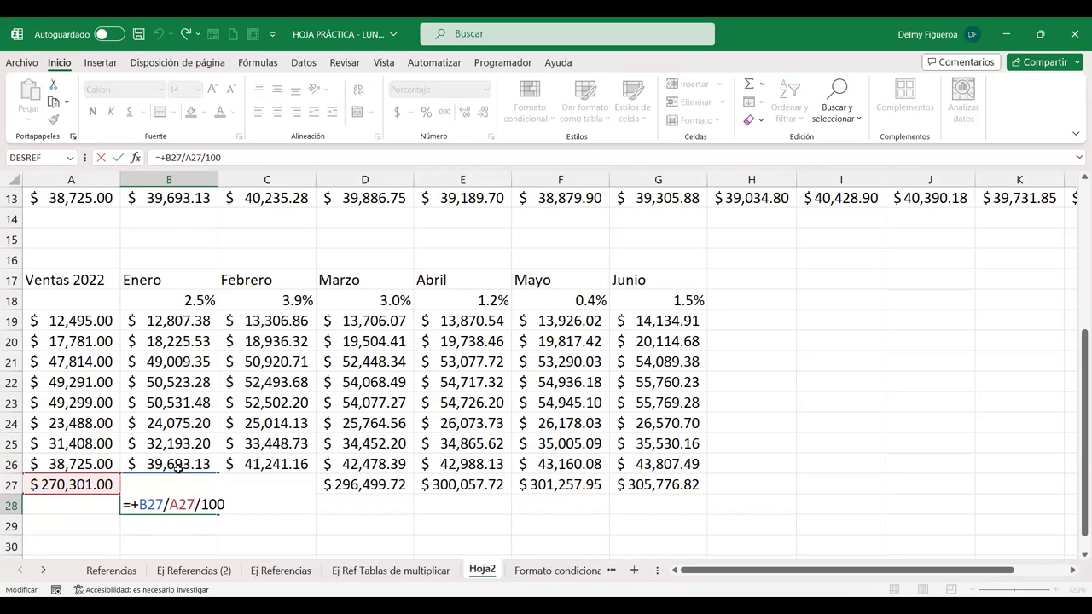
pyautogui.press('Return')
pyautogui.click(213, 509)
pyautogui.moveTo(217, 515); pyautogui.dragTo(272, 516)
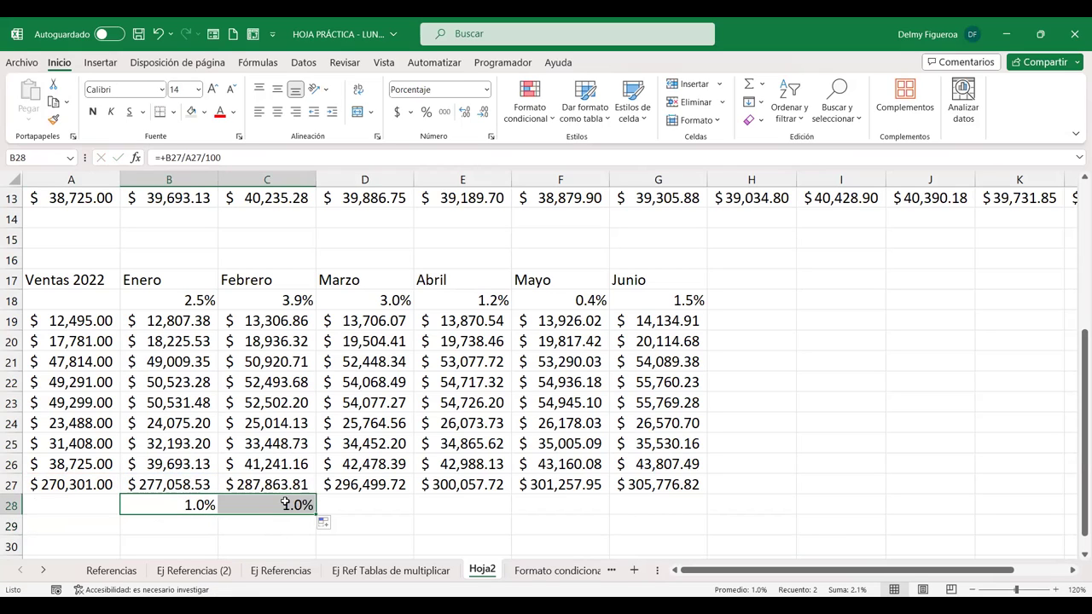
pyautogui.click(282, 504)
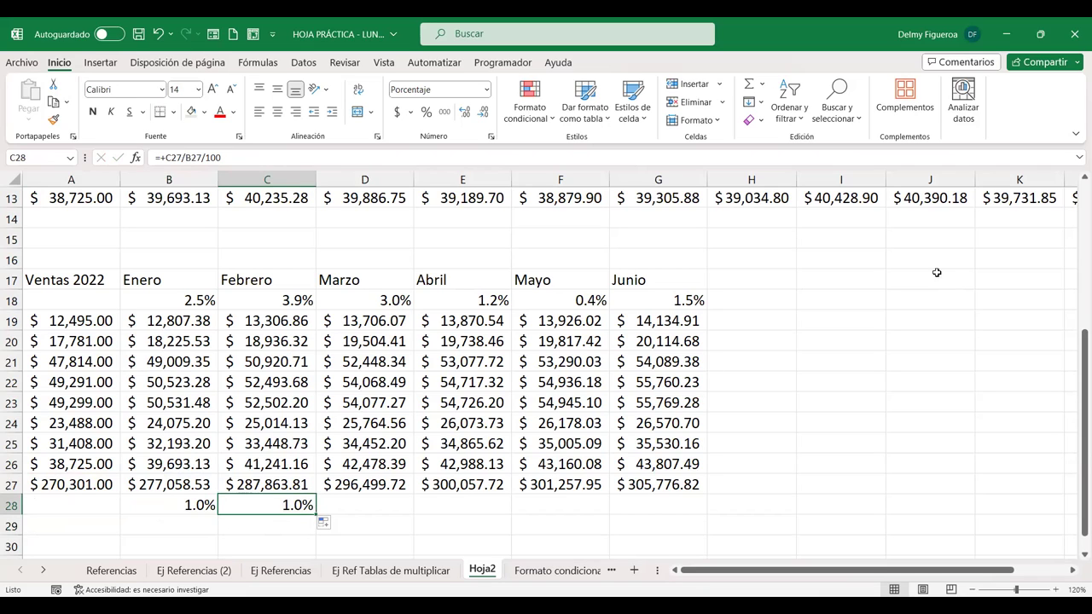
pyautogui.click(843, 316)
pyautogui.write('+')
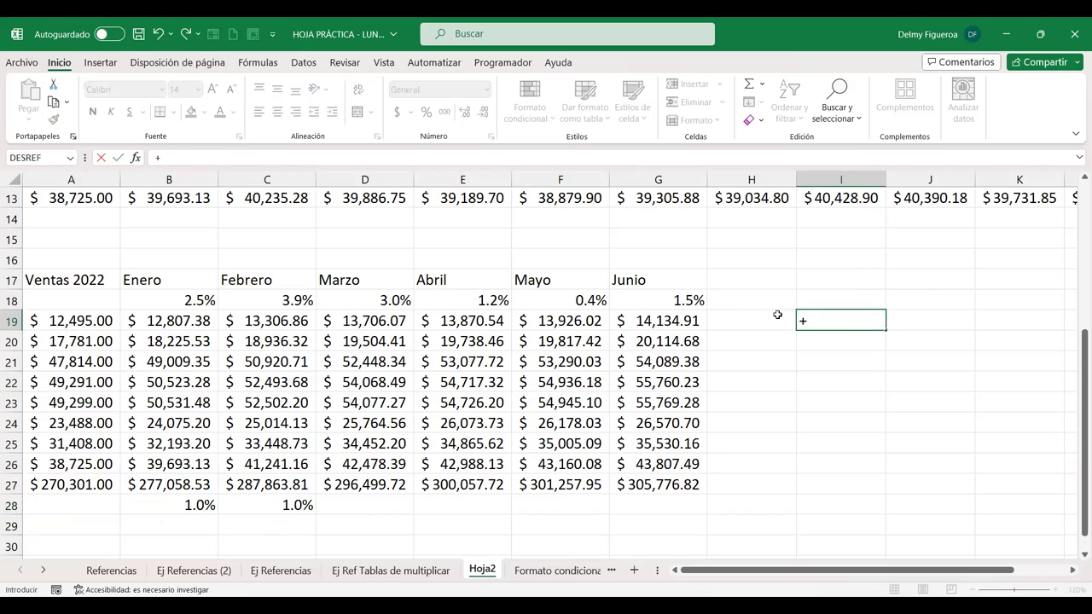
pyautogui.click(681, 307)
pyautogui.click(678, 317)
pyautogui.write('/')
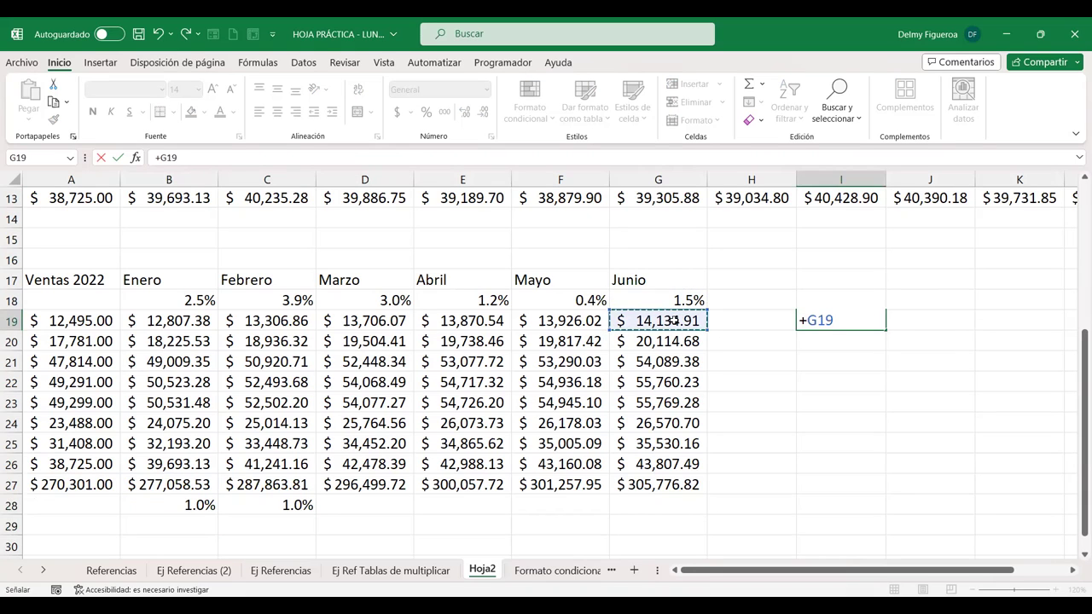
pyautogui.click(653, 485)
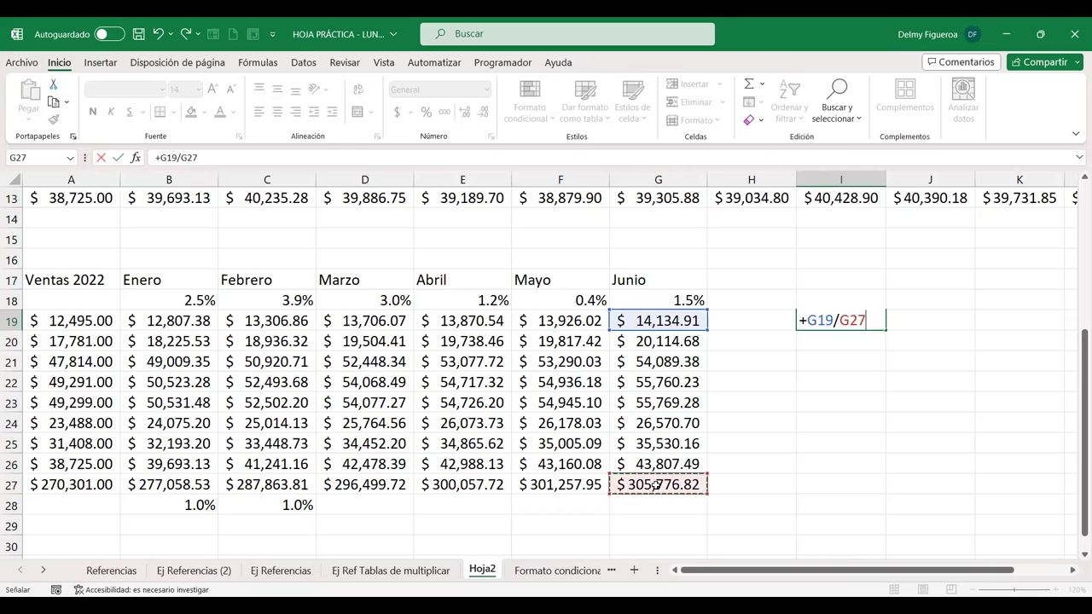
pyautogui.press('Escape')
# Change the divisor in C28 to the 2022 total, making the formula =+C27/A27/100.
pyautogui.click(291, 507)
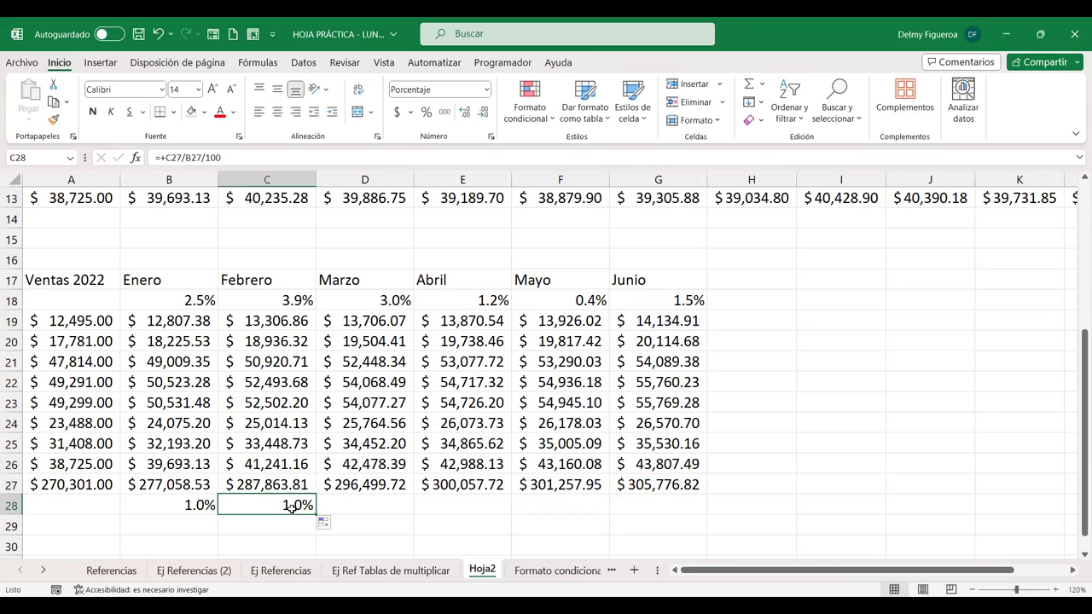
pyautogui.doubleClick(292, 507)
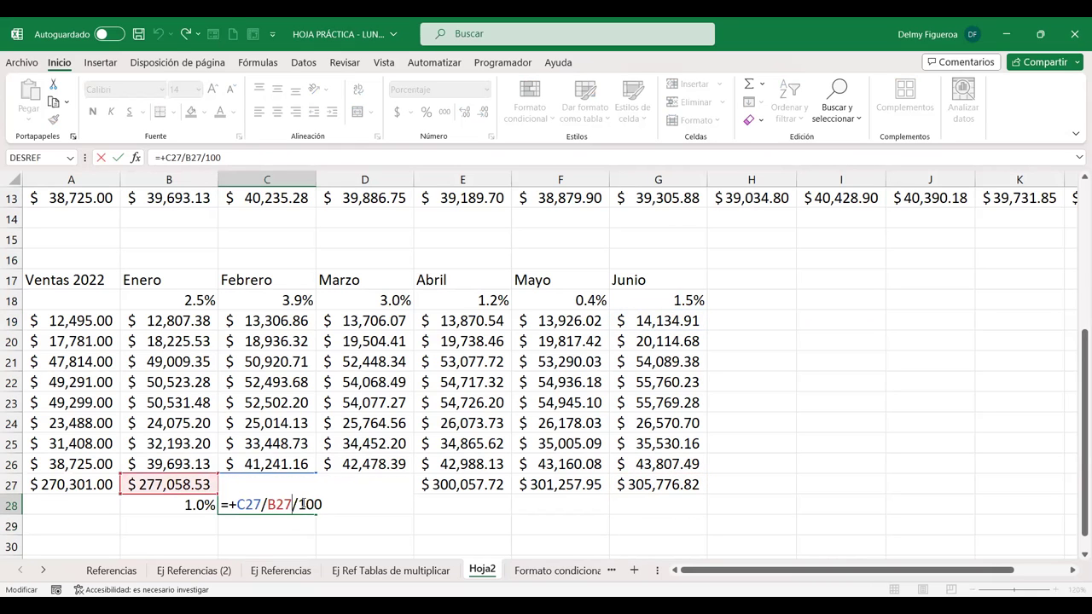
pyautogui.press('BackSpace')
pyautogui.press('BackSpace')
pyautogui.press('BackSpace')
pyautogui.click(83, 486)
pyautogui.press('Return')
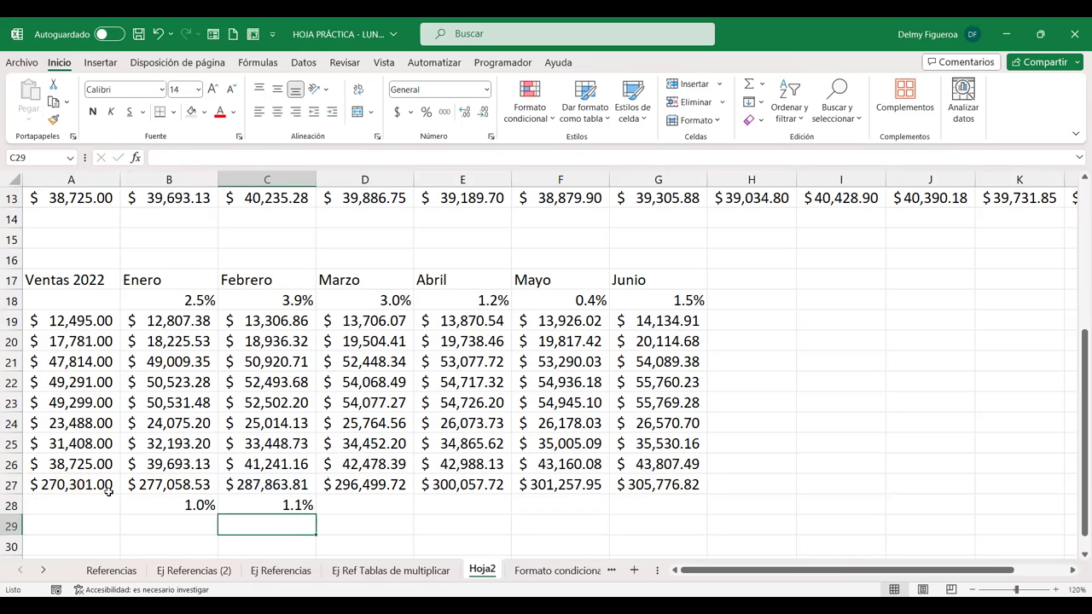
# Make the 2022 total's reference absolute in January's percentage in B28, giving =+B27/$A$27/100.
pyautogui.click(268, 503)
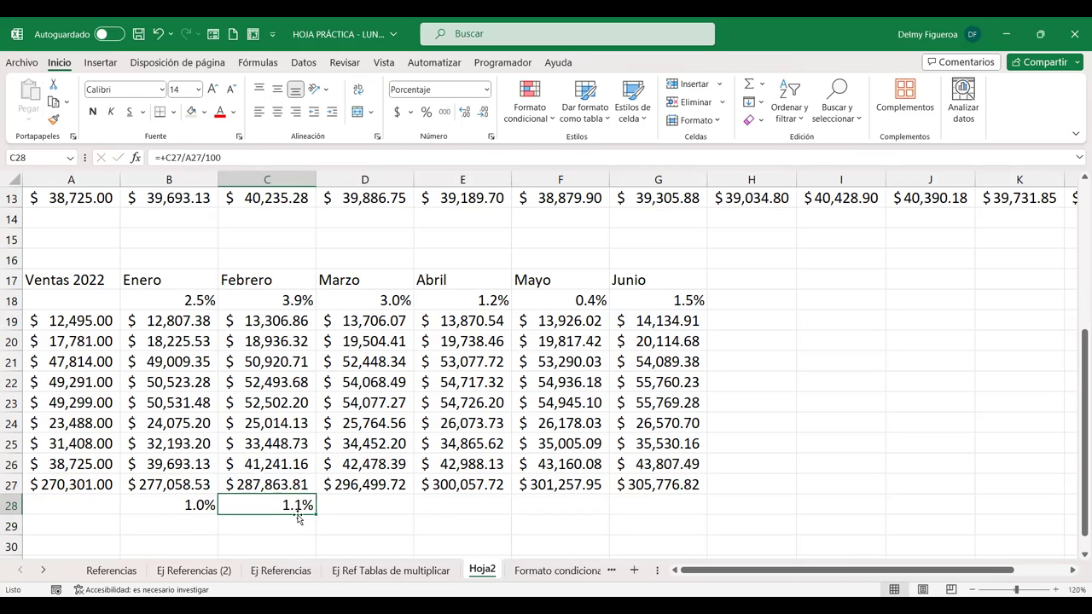
pyautogui.click(183, 503)
pyautogui.doubleClick(185, 502)
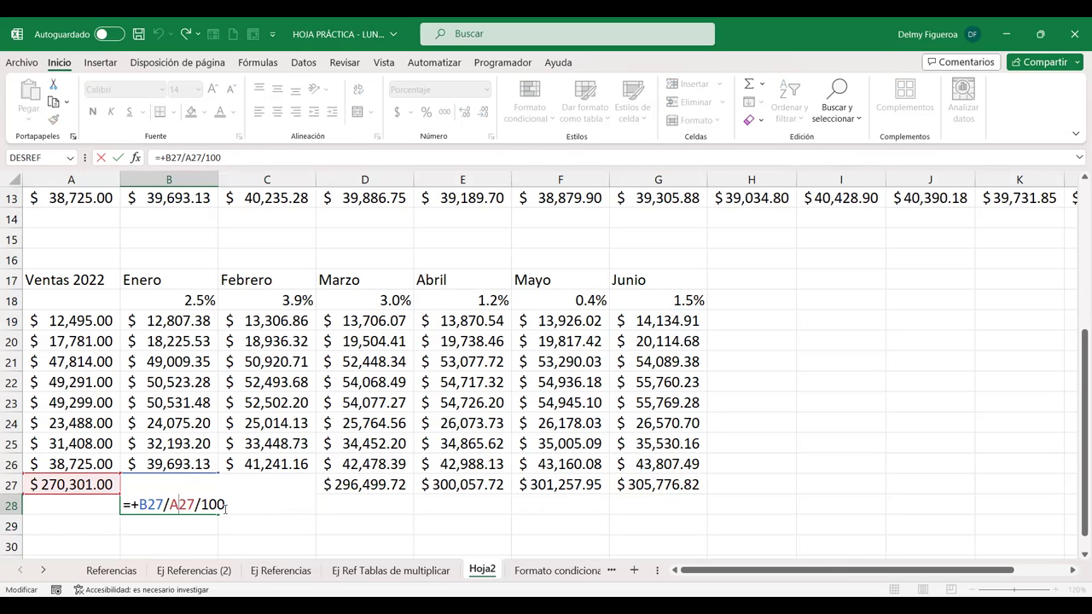
pyautogui.press('F4')
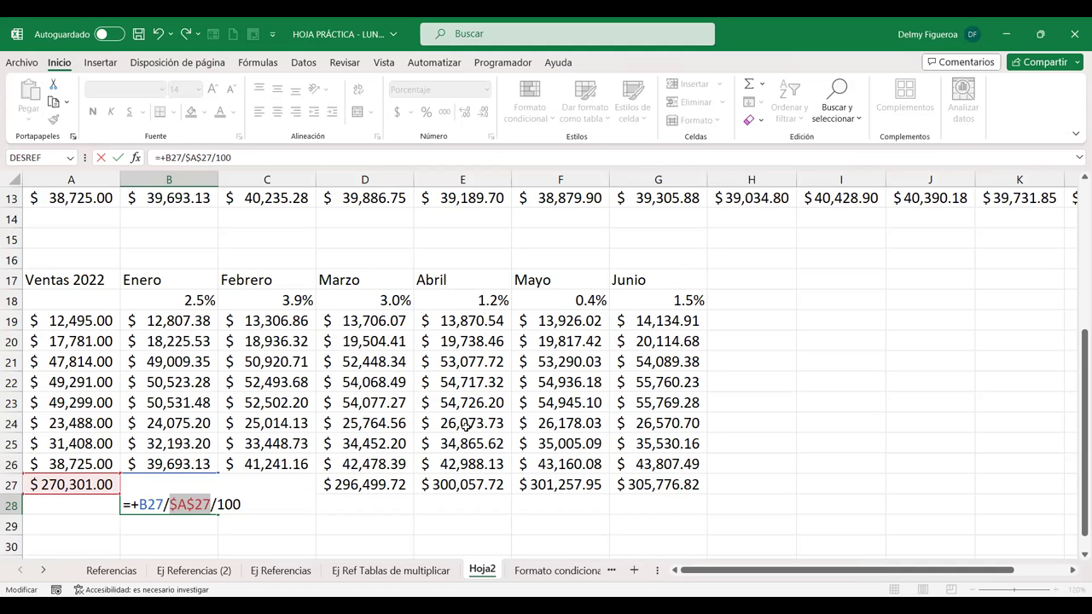
pyautogui.press('Return')
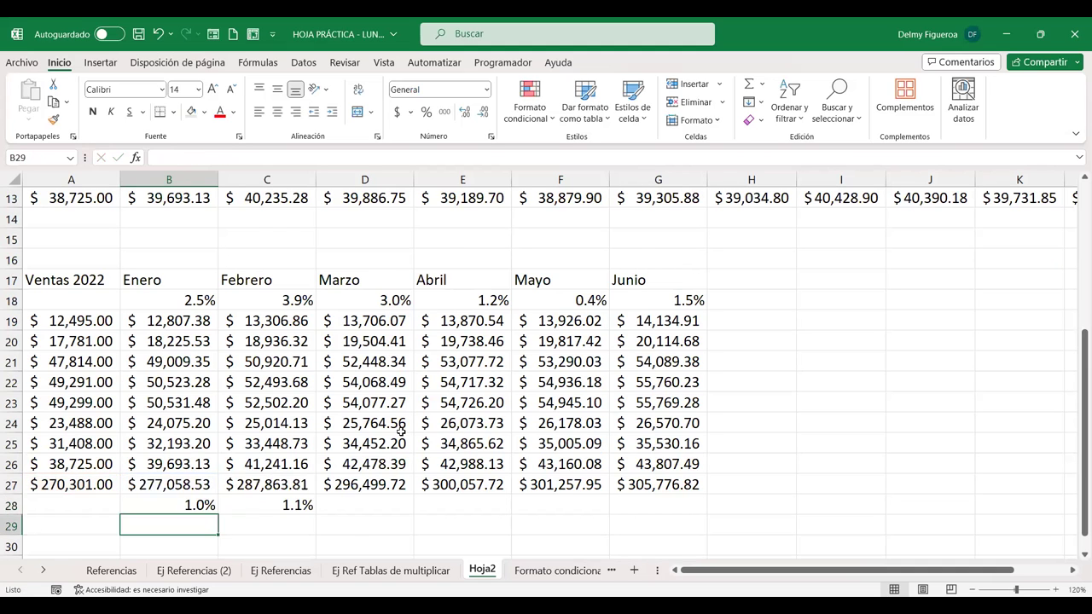
# Enter the formula +B13/A13 in B14 below January's column of the upper table, and format it as a percentage.
pyautogui.scroll(3, 401, 431)
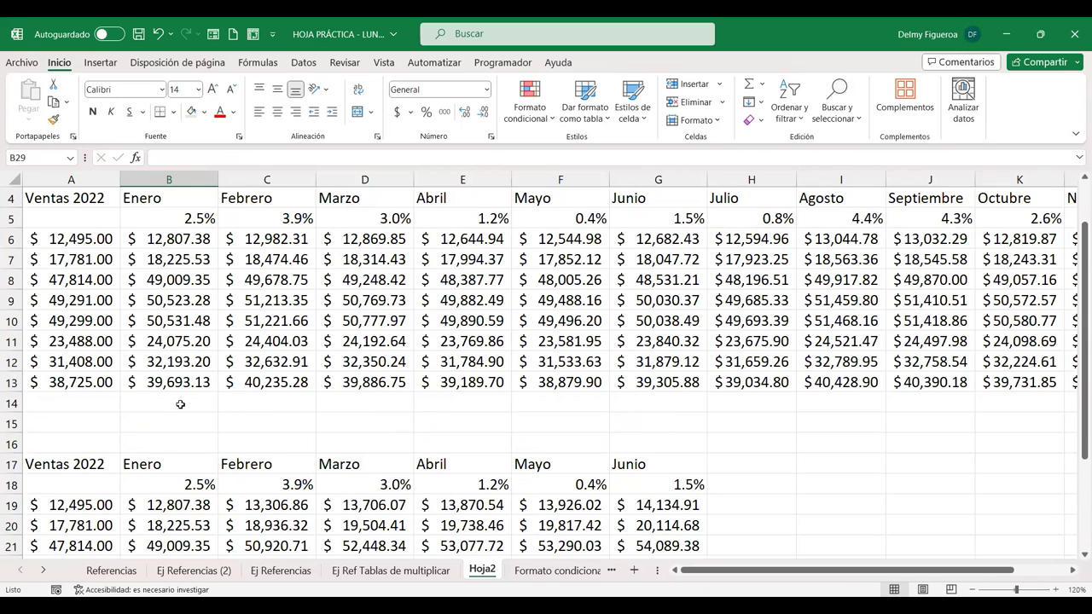
pyautogui.click(180, 404)
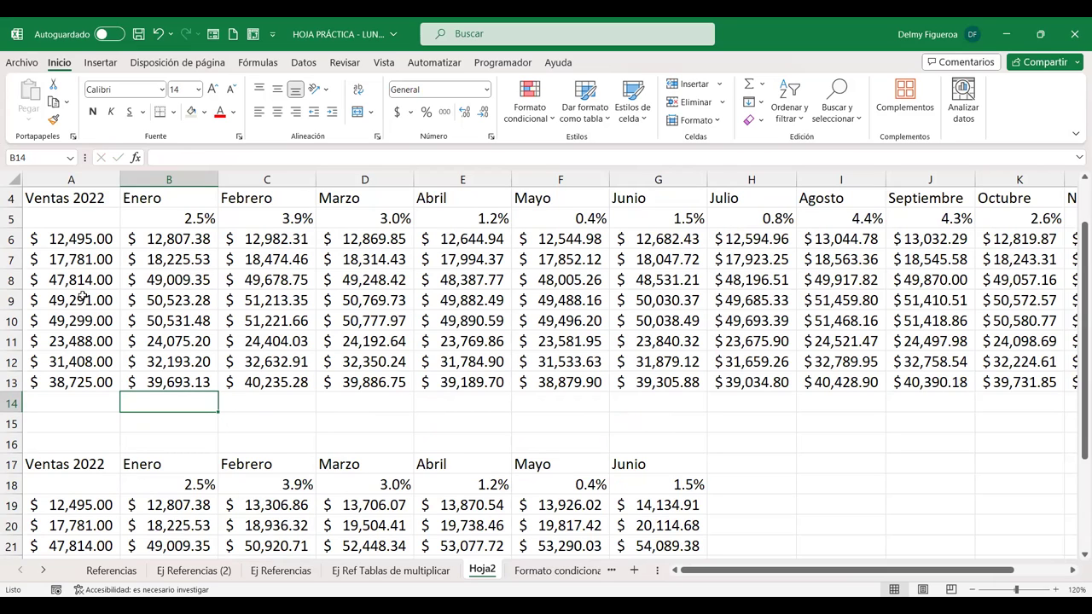
pyautogui.write('+')
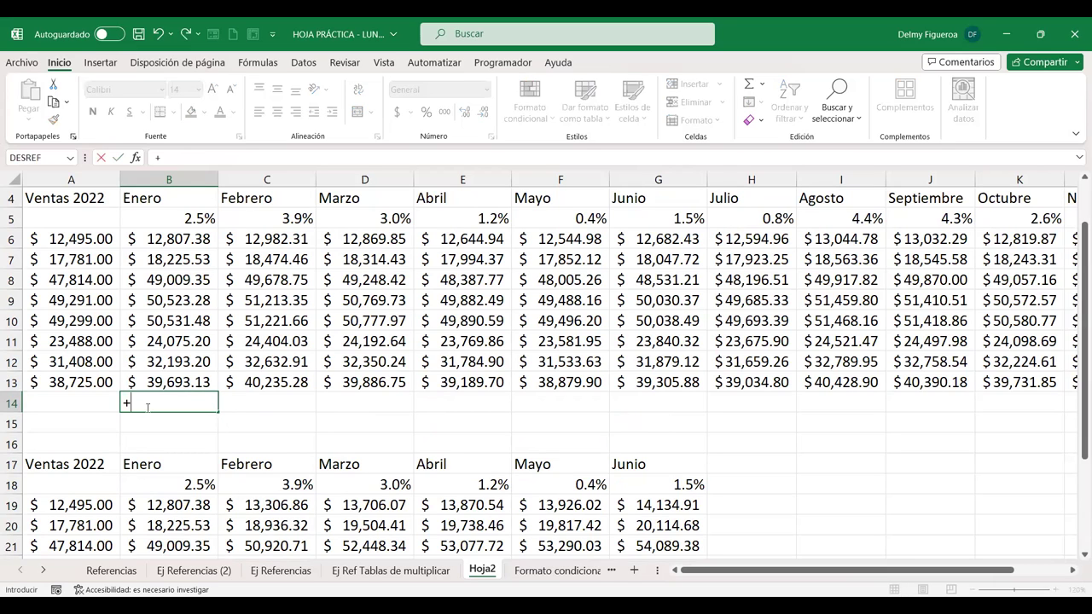
pyautogui.click(177, 376)
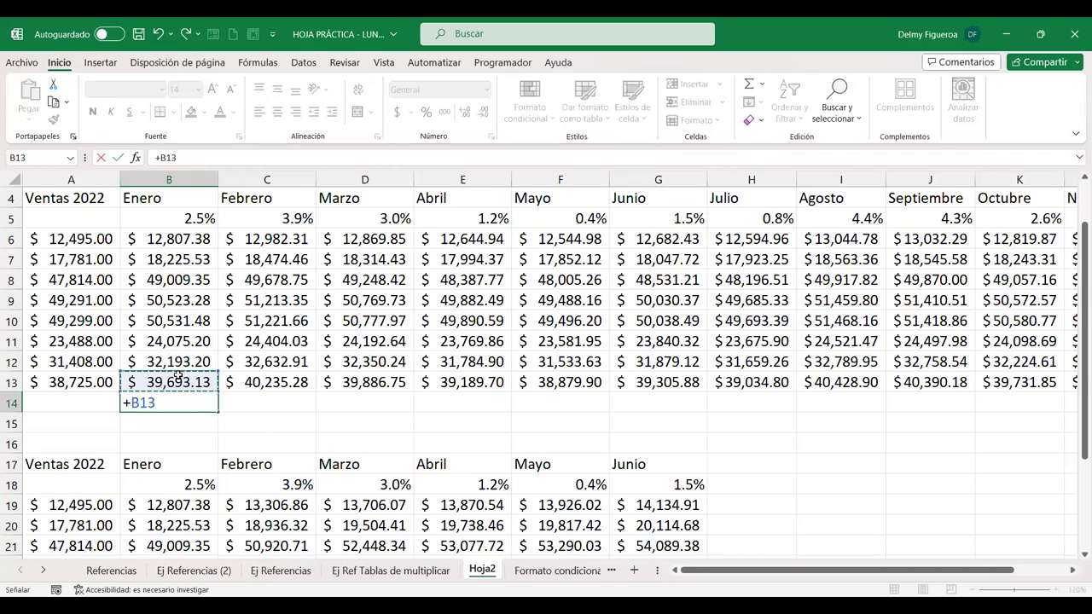
pyautogui.write('/')
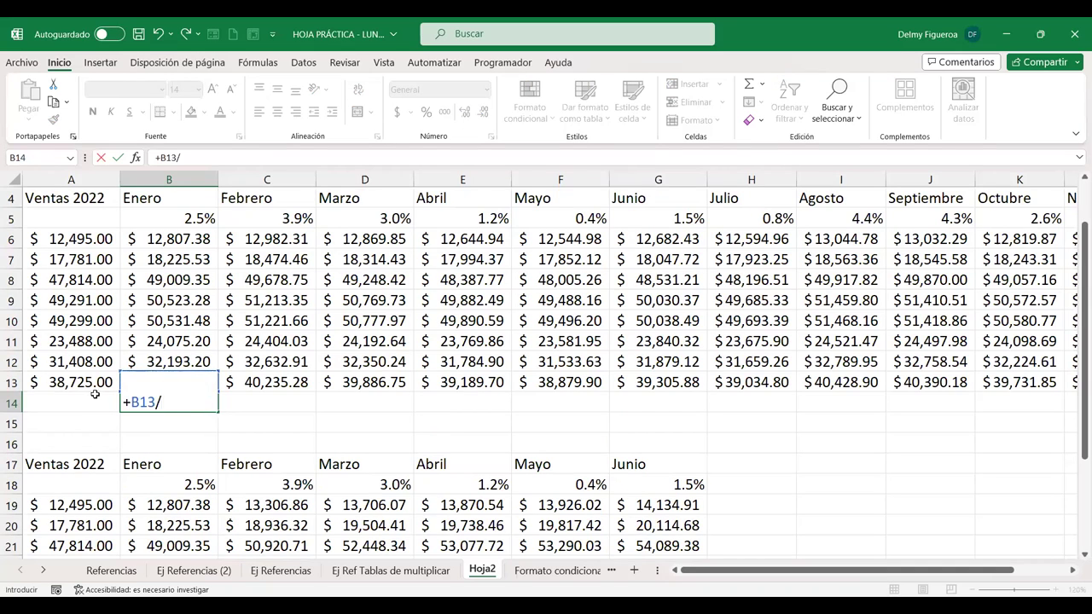
pyautogui.click(80, 377)
pyautogui.hotkey('ctrl', 'Return')
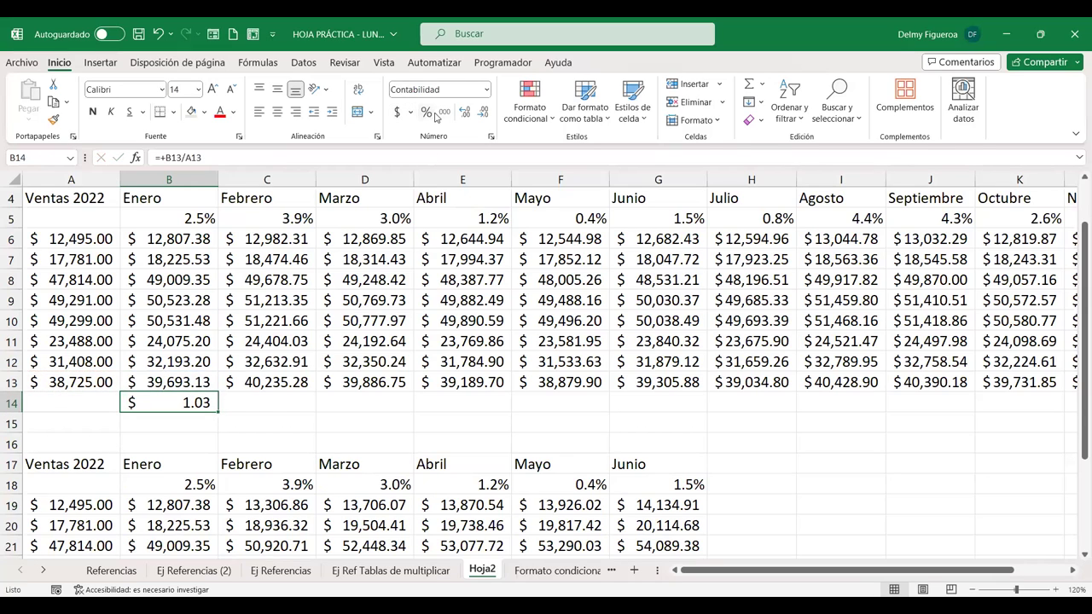
pyautogui.click(426, 113)
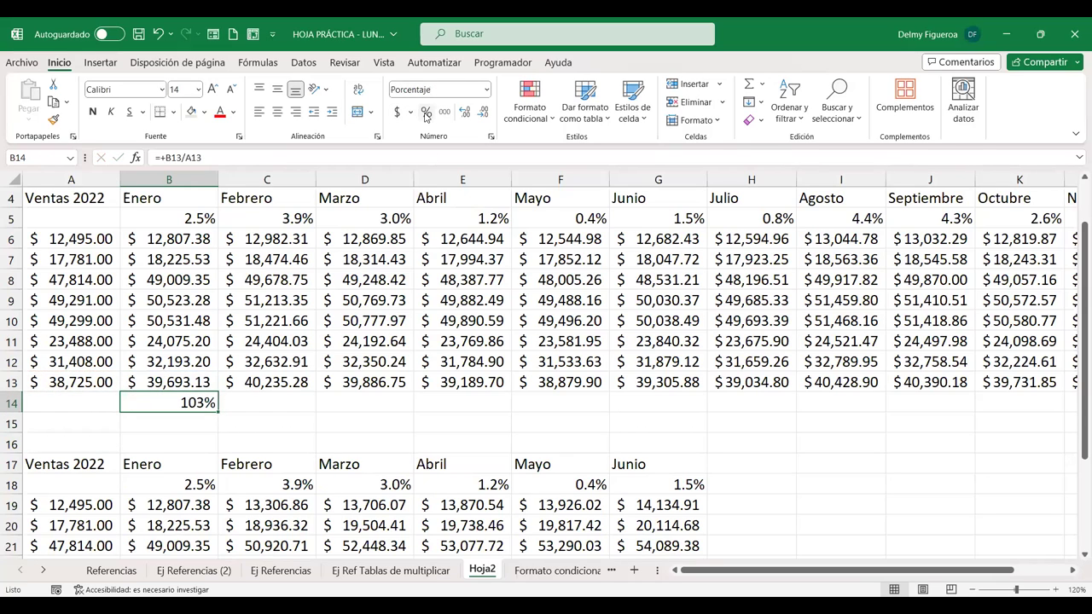
# Divide the ratio in B14 by 100, making it =+B13/A13/100, and show it with one decimal place.
pyautogui.click(232, 159)
pyautogui.write('/100')
pyautogui.hotkey('ctrl', 'Return')
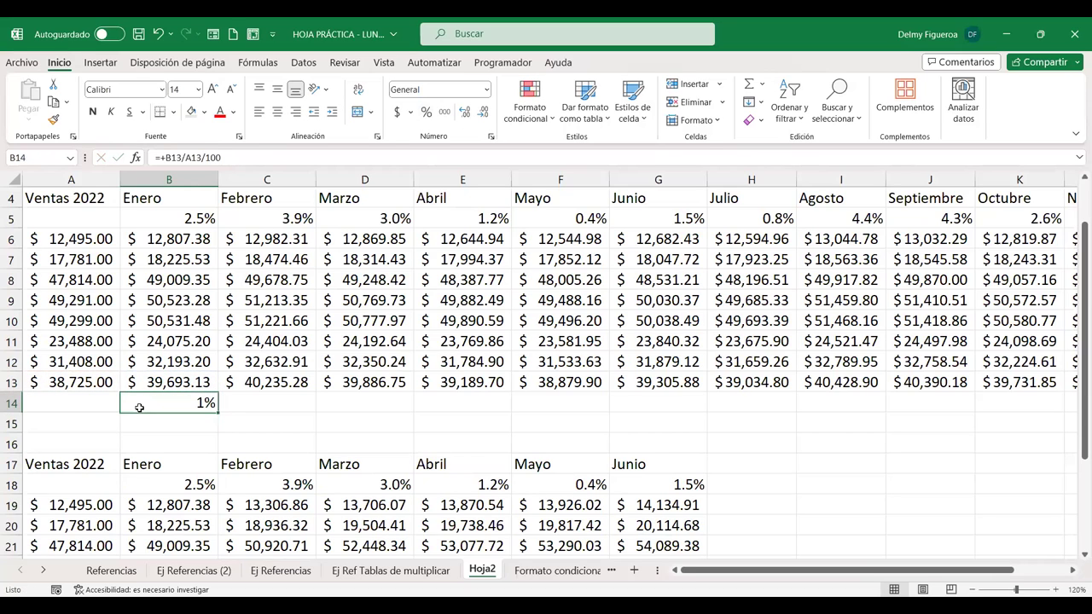
pyautogui.click(465, 113)
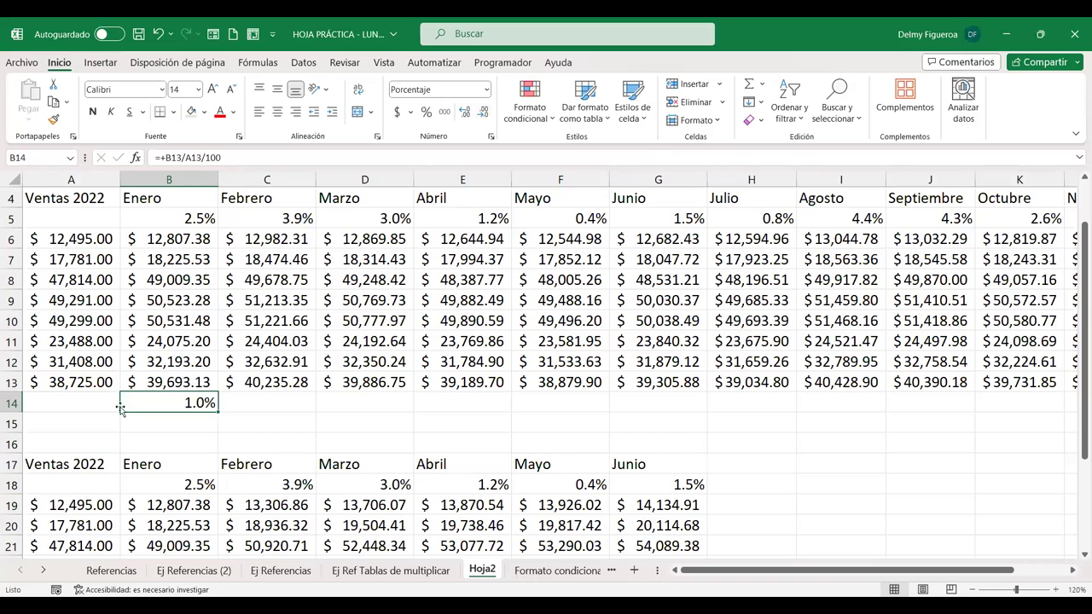
# Make the A13 reference in B14 absolute, so the formula reads =+B13/$A$13/100.
pyautogui.doubleClick(173, 401)
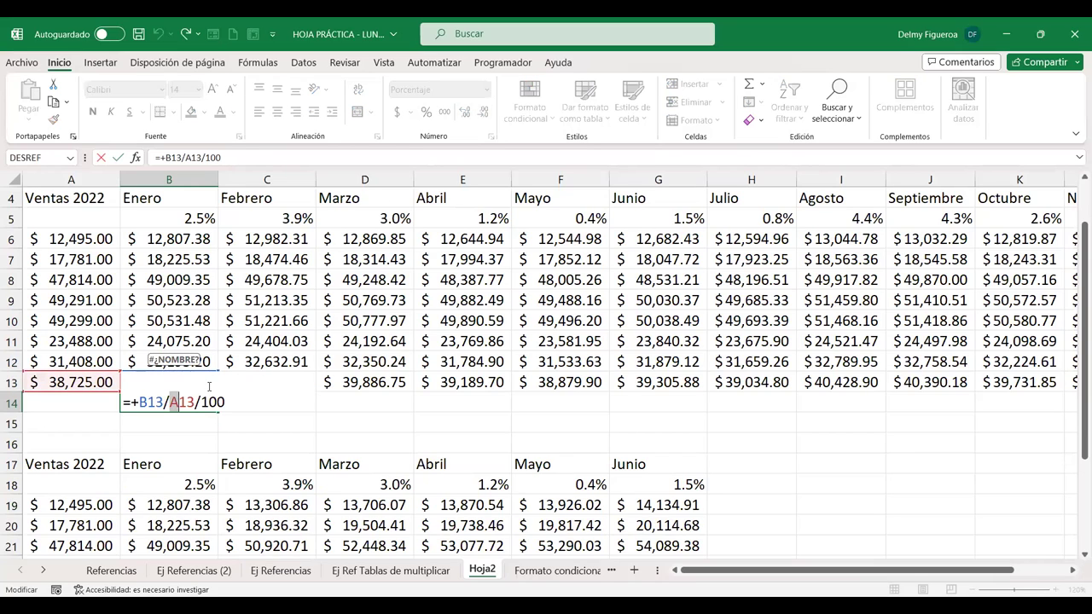
pyautogui.press('F4')
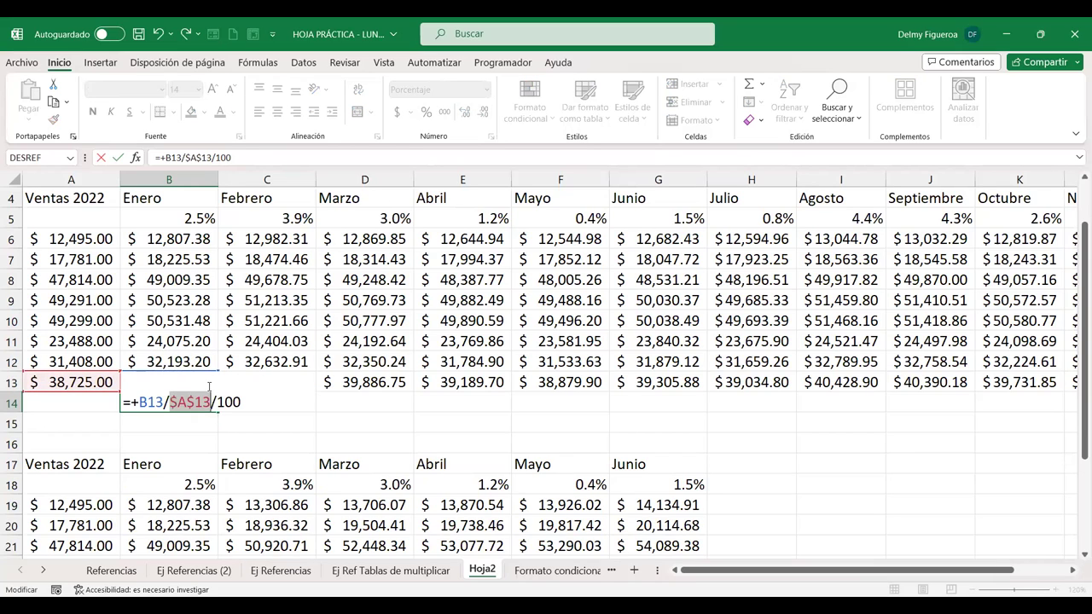
pyautogui.press('Return')
# Copy B14's formula into February's C14, check its references, and extend it through June's G14.
pyautogui.click(195, 408)
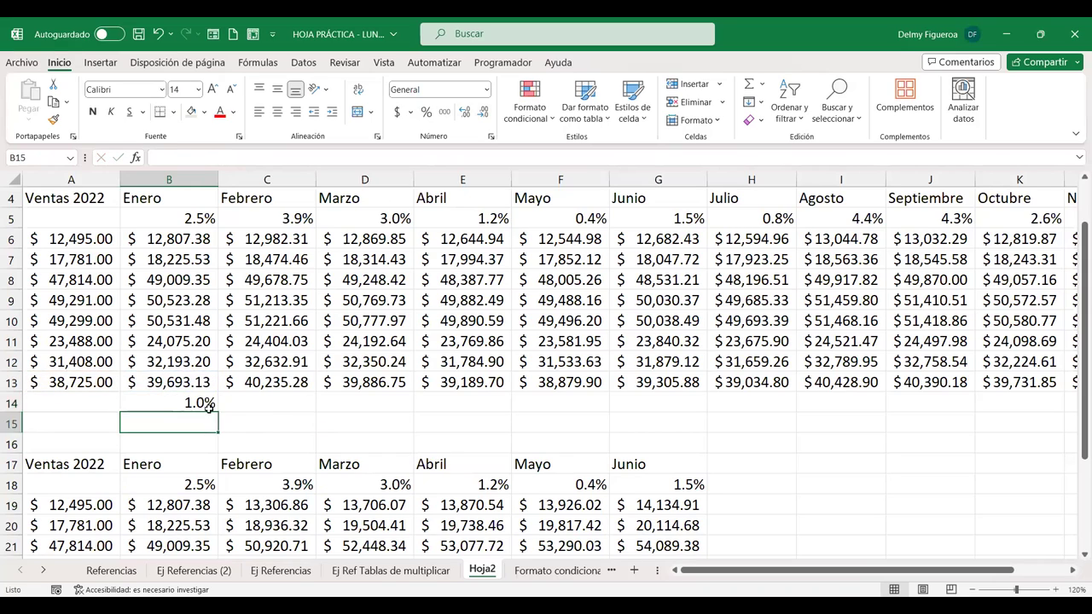
pyautogui.moveTo(230, 410); pyautogui.dragTo(318, 413)
pyautogui.doubleClick(287, 401)
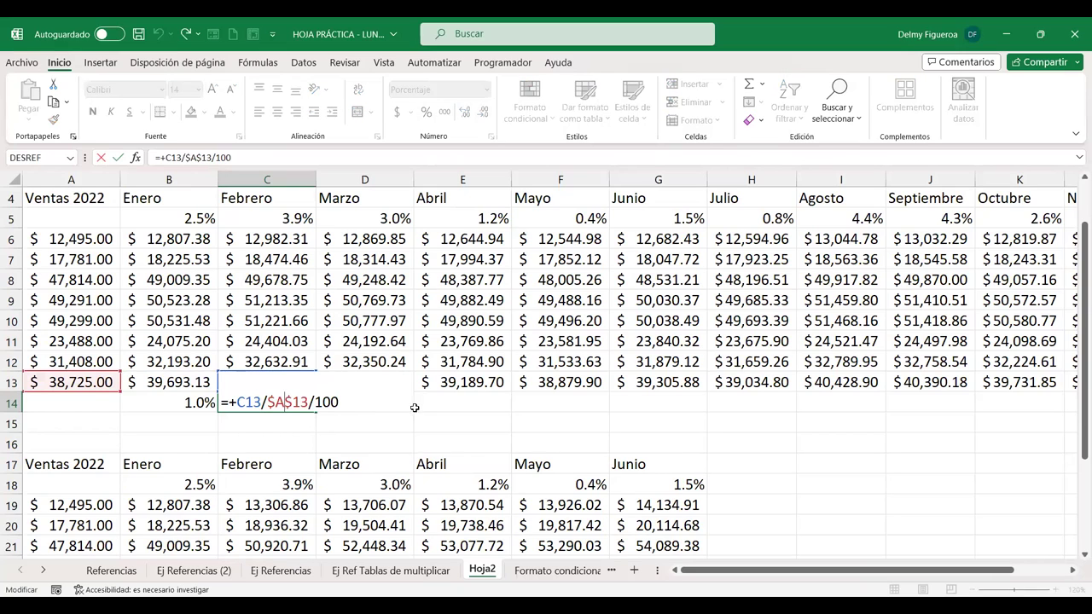
pyautogui.press('Escape')
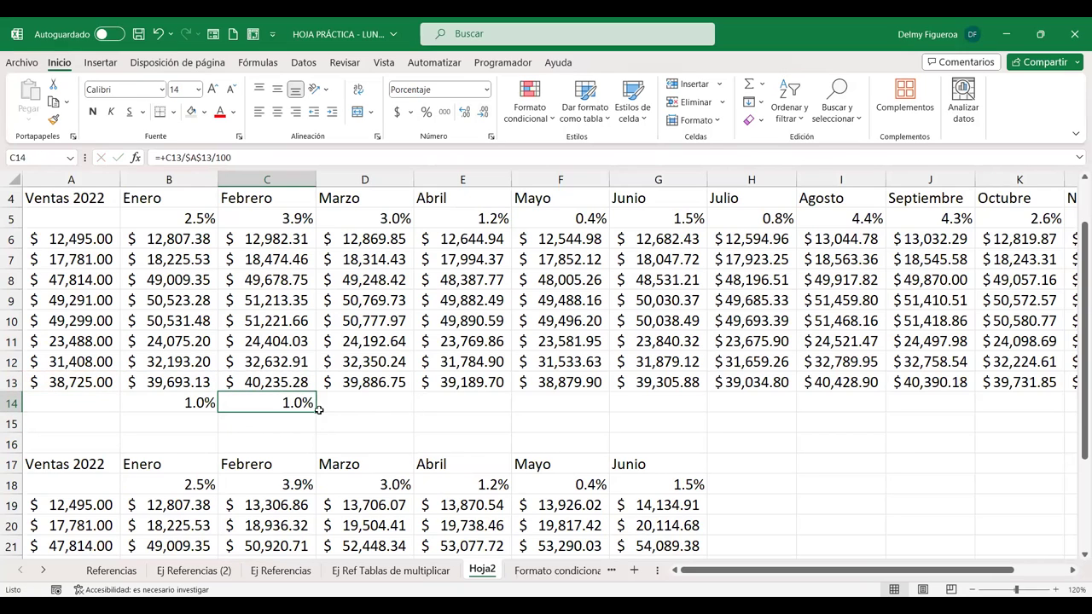
pyautogui.moveTo(316, 413); pyautogui.dragTo(510, 414)
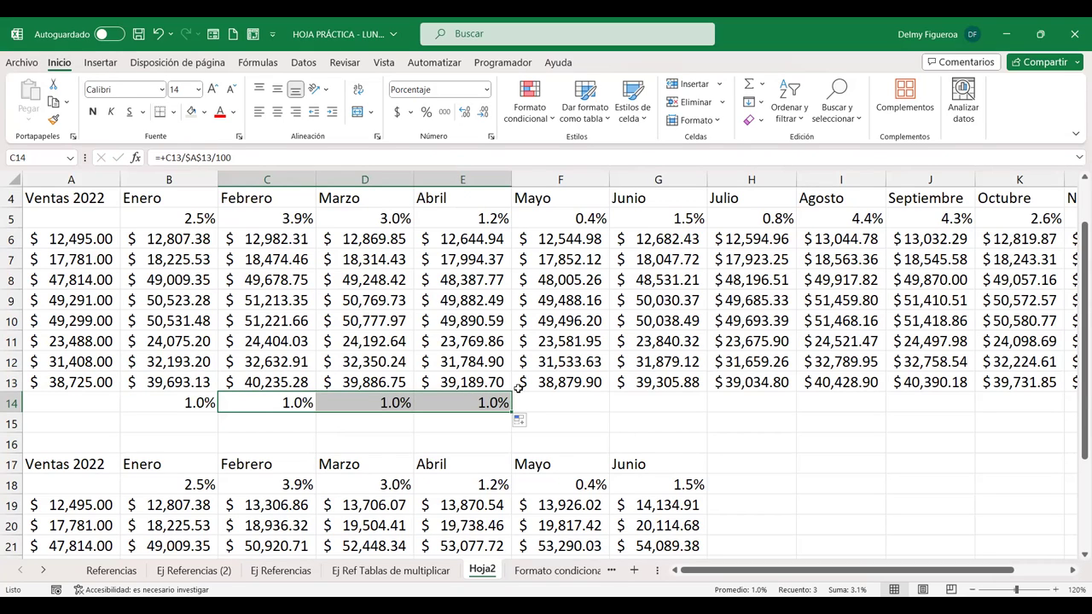
pyautogui.moveTo(512, 413); pyautogui.dragTo(704, 411)
pyautogui.click(801, 405)
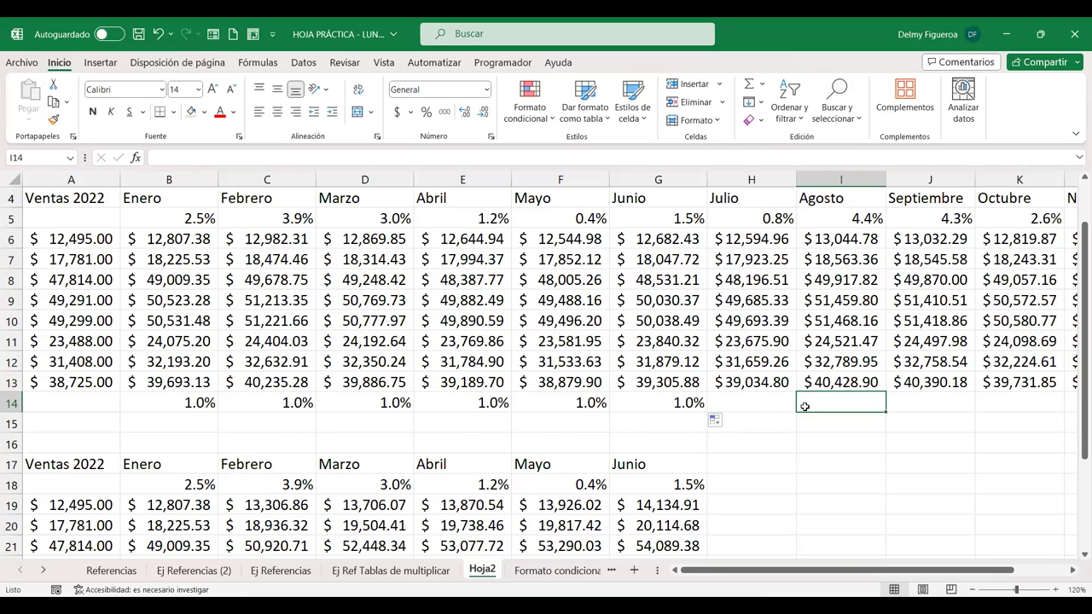
pyautogui.scroll(-2, 804, 407)
pyautogui.scroll(-1, 739, 400)
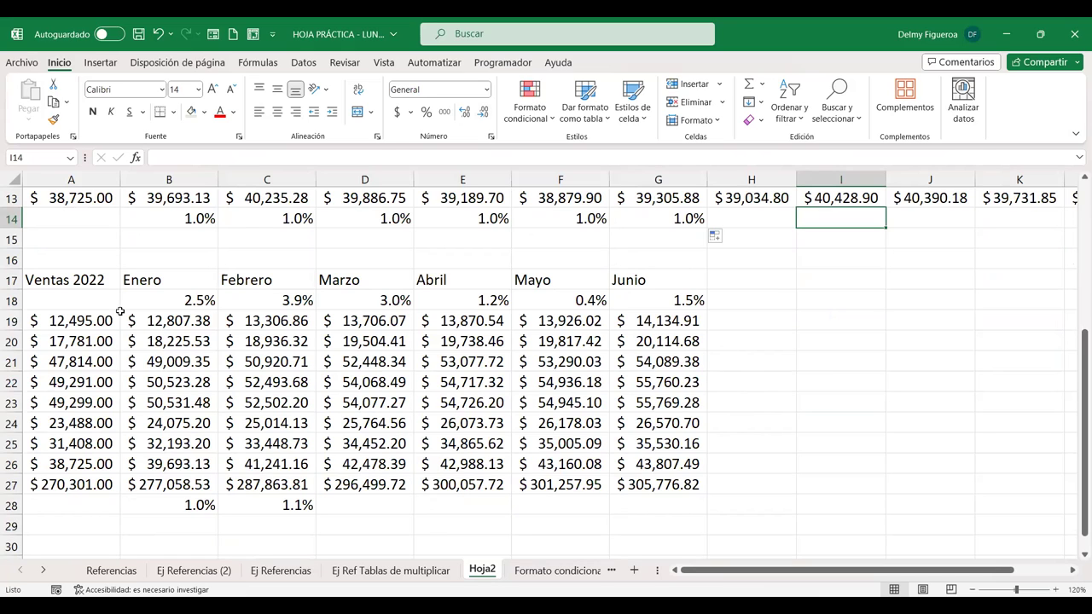
pyautogui.click(77, 319)
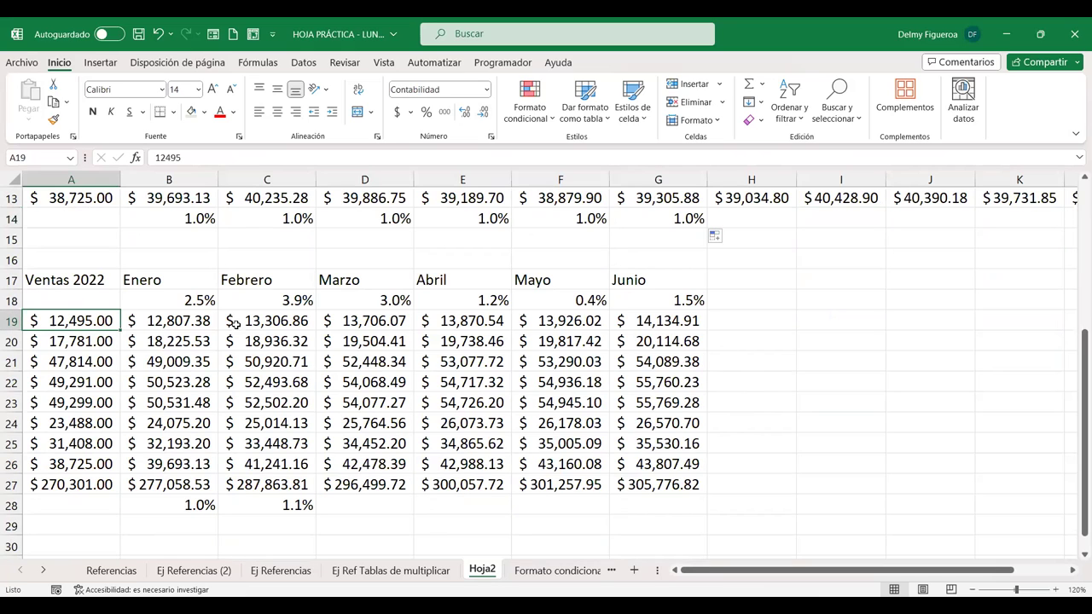
pyautogui.click(818, 319)
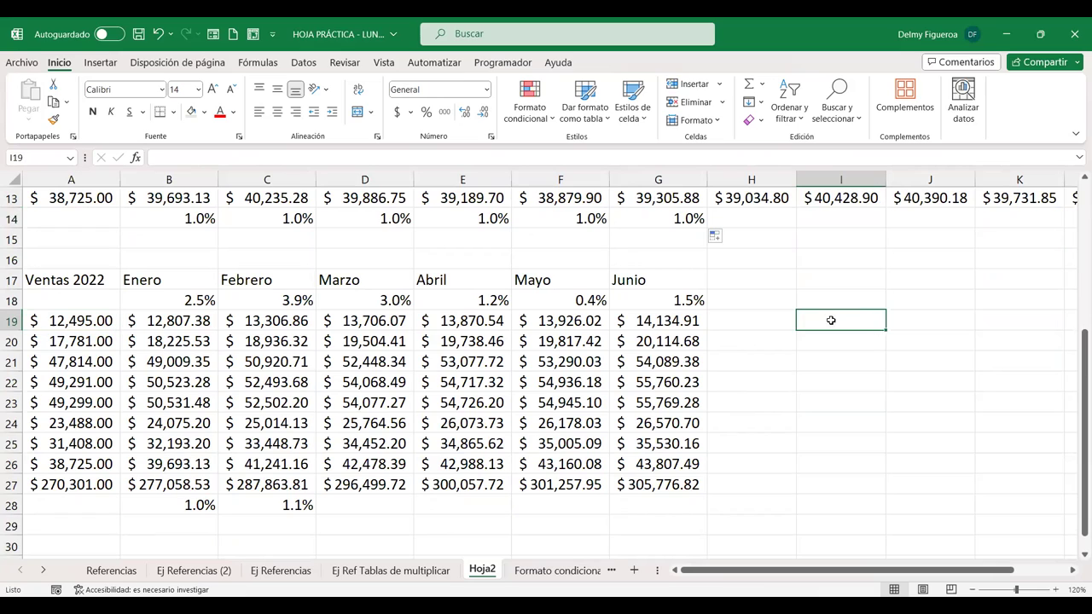
pyautogui.doubleClick(840, 321)
pyautogui.write('+')
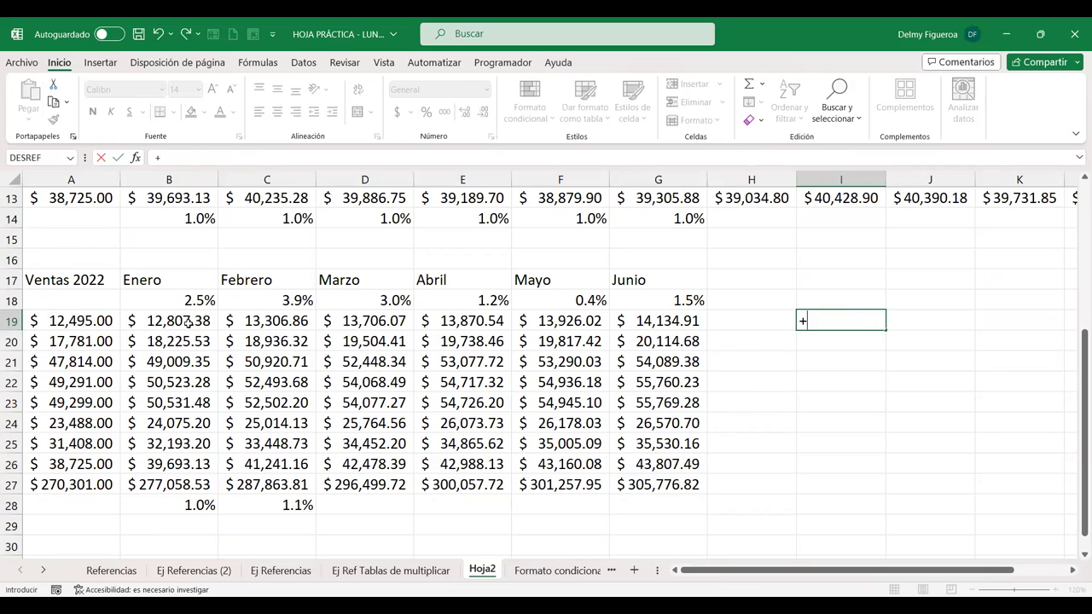
pyautogui.hotkey('ctrl', 'Return')
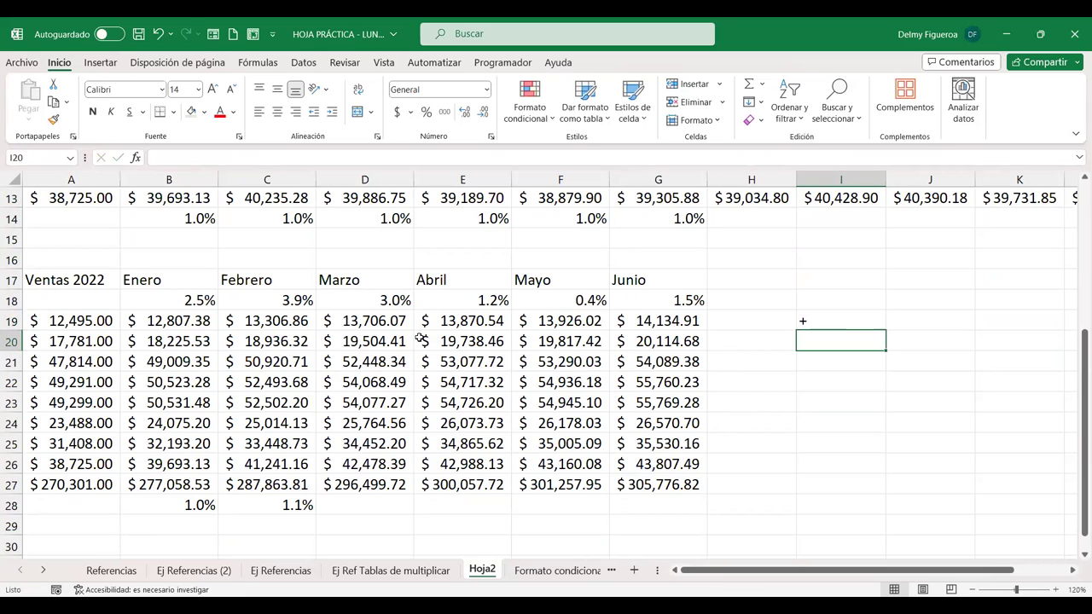
# Rewrite January's percentage formula in B28 with the division grouped in parentheses, as =(B27/$A$27)/100.
pyautogui.doubleClick(185, 503)
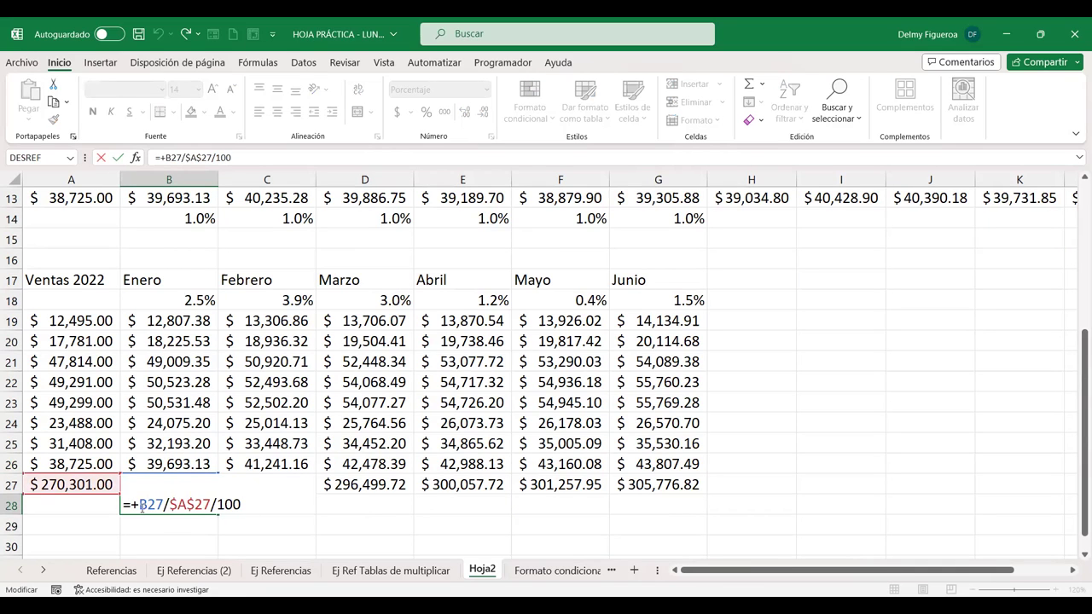
pyautogui.press('BackSpace')
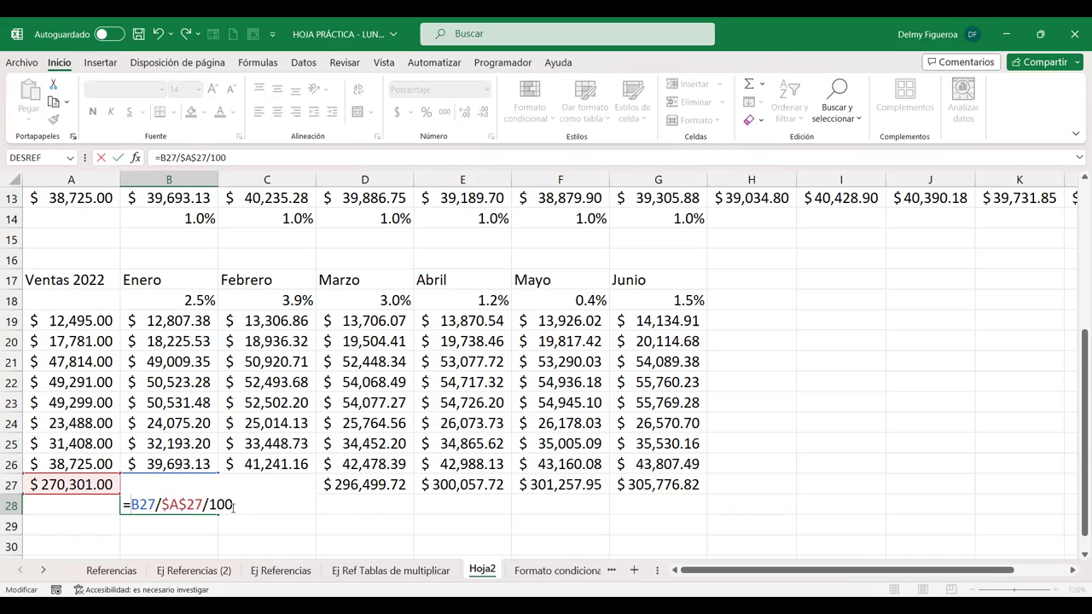
pyautogui.write('(')
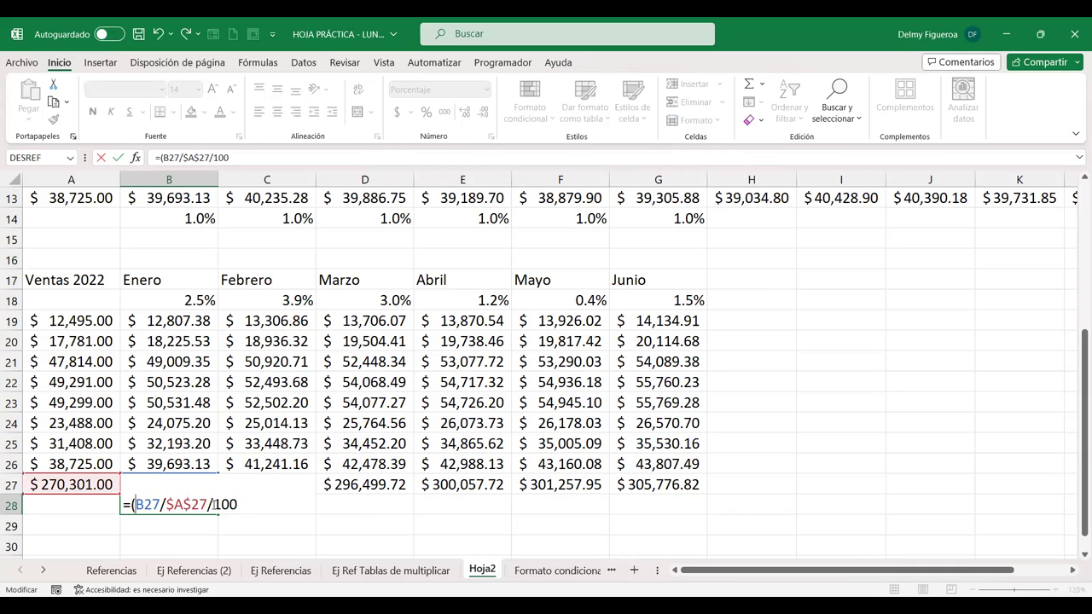
pyautogui.write(')')
pyautogui.press('Return')
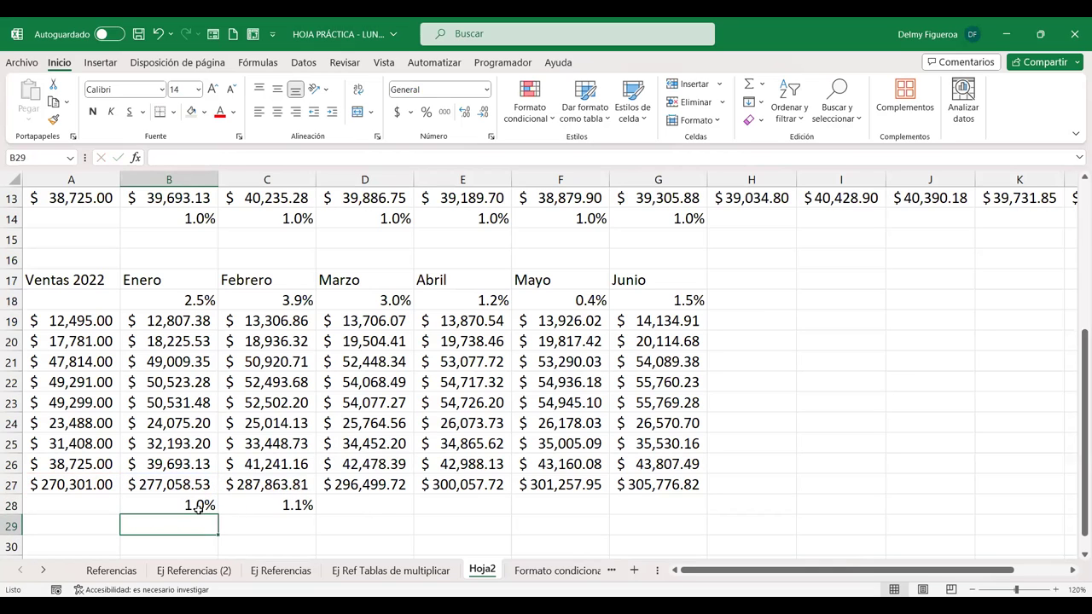
# Copy B28's formula across to June's G28, and check the references in April's E28.
pyautogui.press('Up')
pyautogui.moveTo(218, 516); pyautogui.dragTo(707, 514)
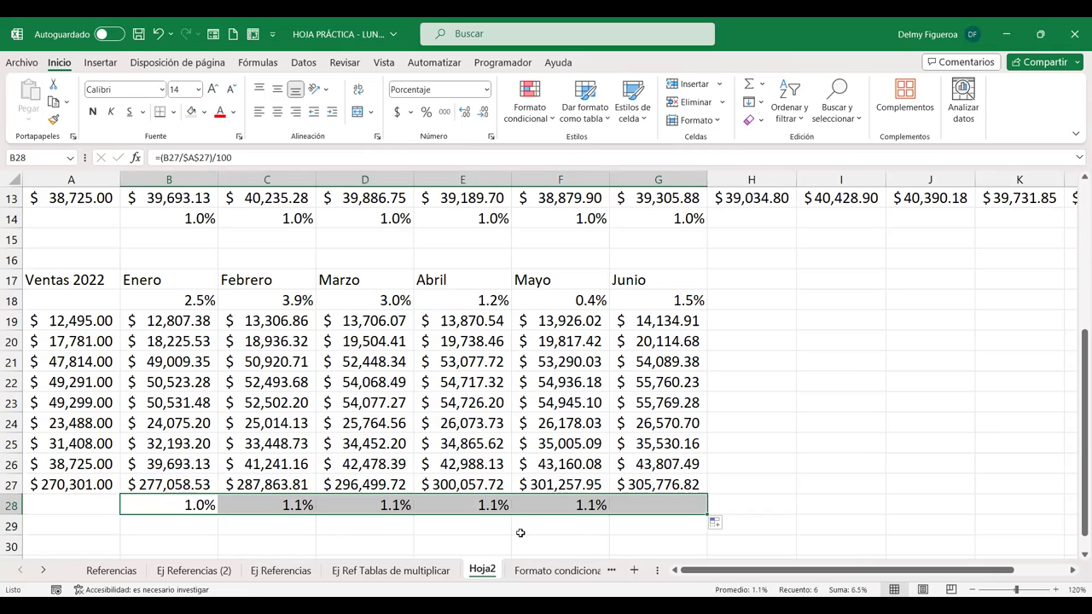
pyautogui.doubleClick(486, 505)
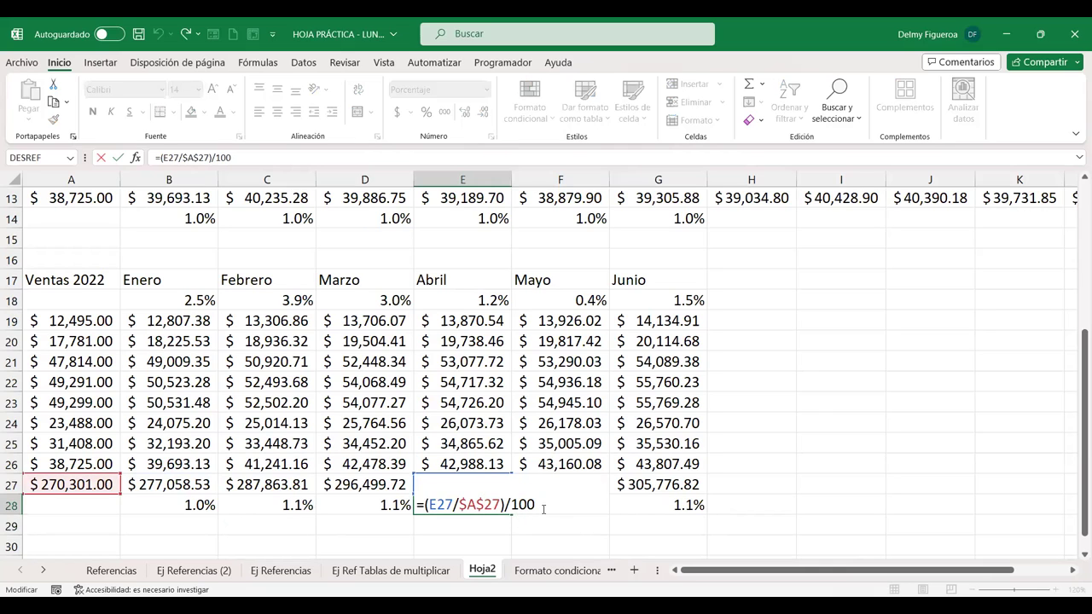
pyautogui.press('Return')
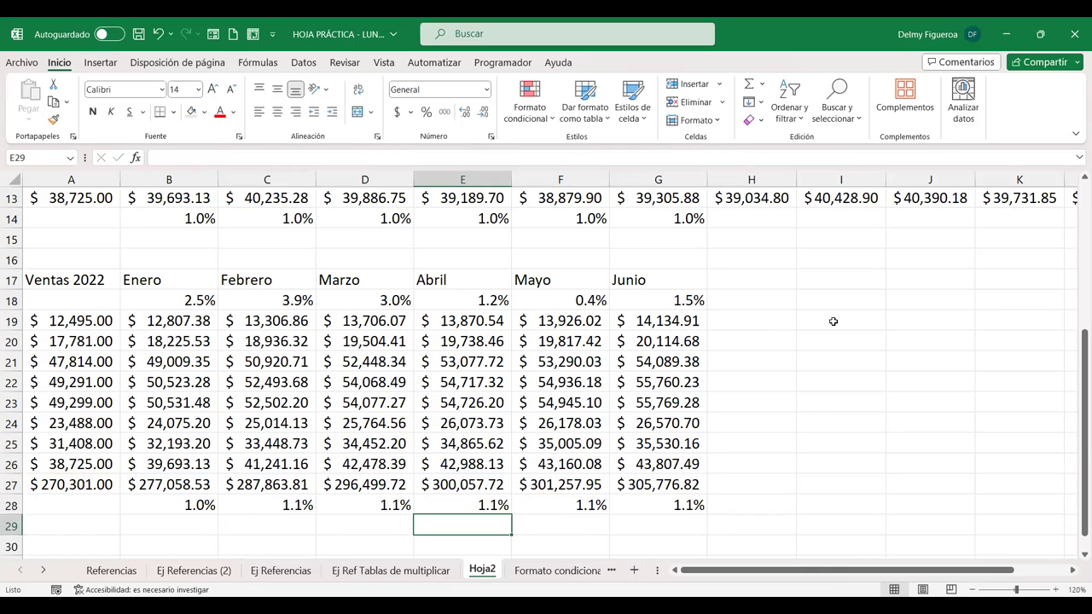
# Enter a formula in I19 dividing January's first projected sale by January's total, as =+B19/B27.
pyautogui.click(836, 317)
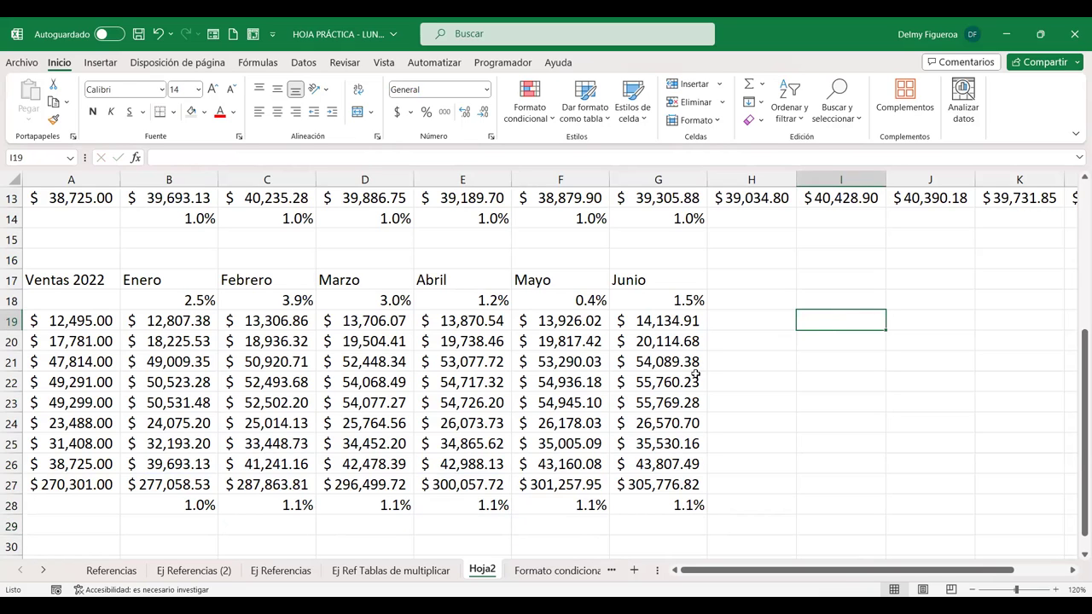
pyautogui.write('+')
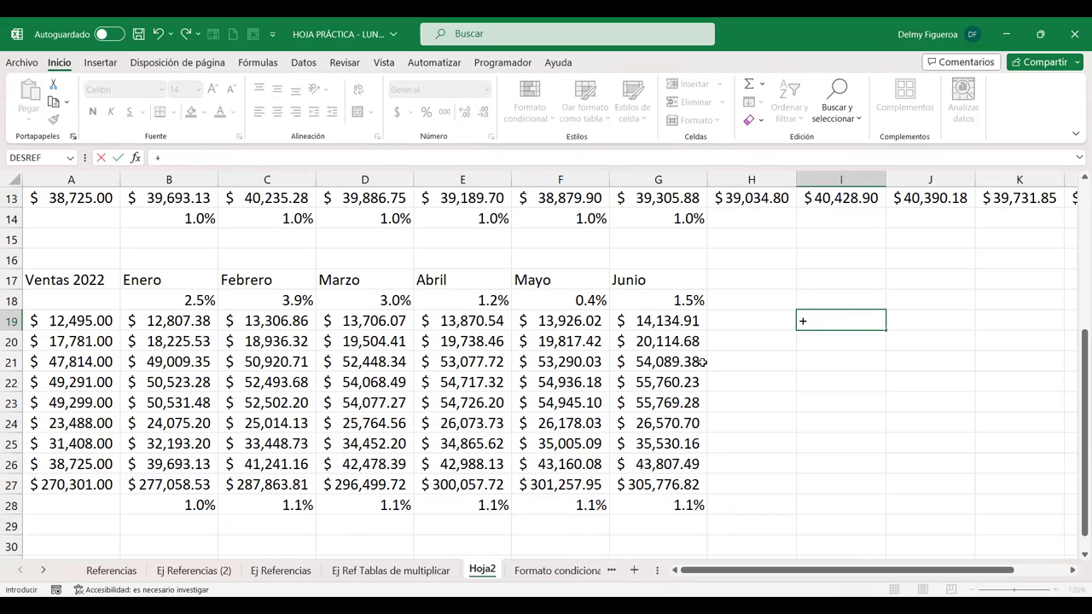
pyautogui.click(169, 320)
pyautogui.write('/')
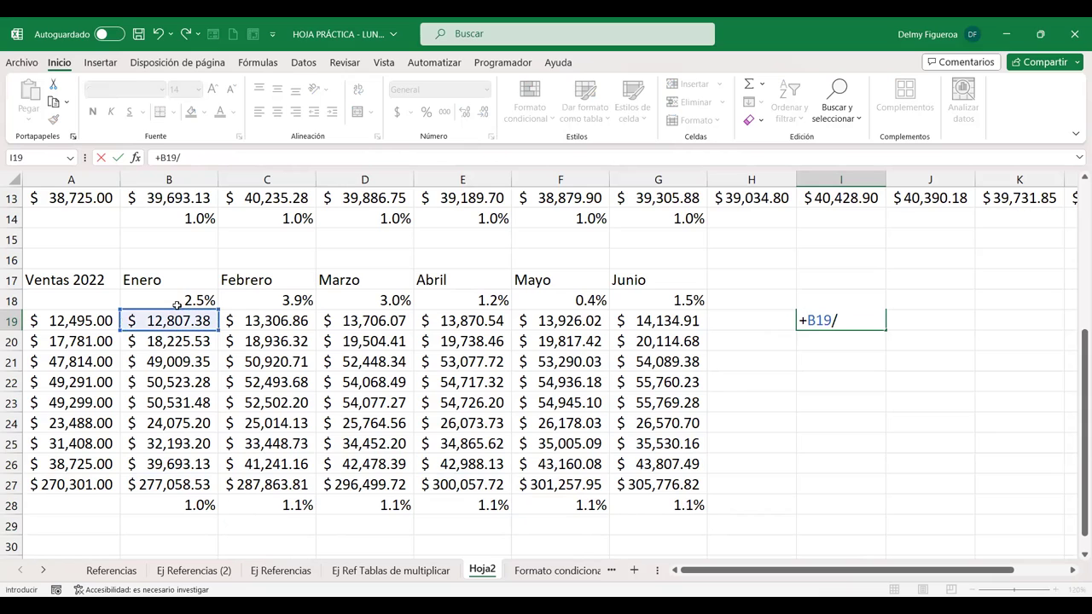
pyautogui.click(173, 484)
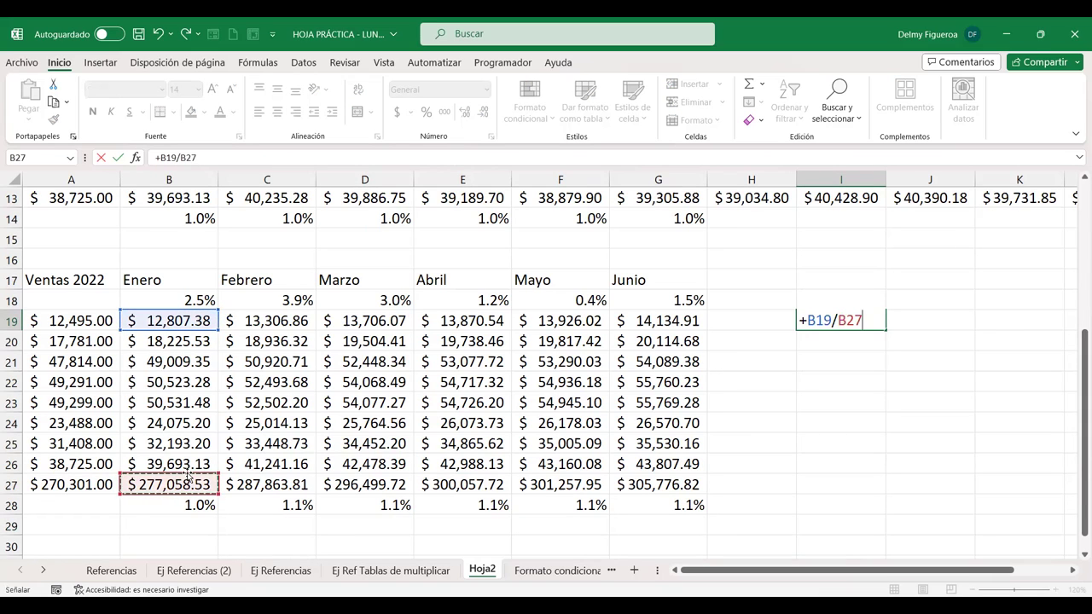
pyautogui.write('/')
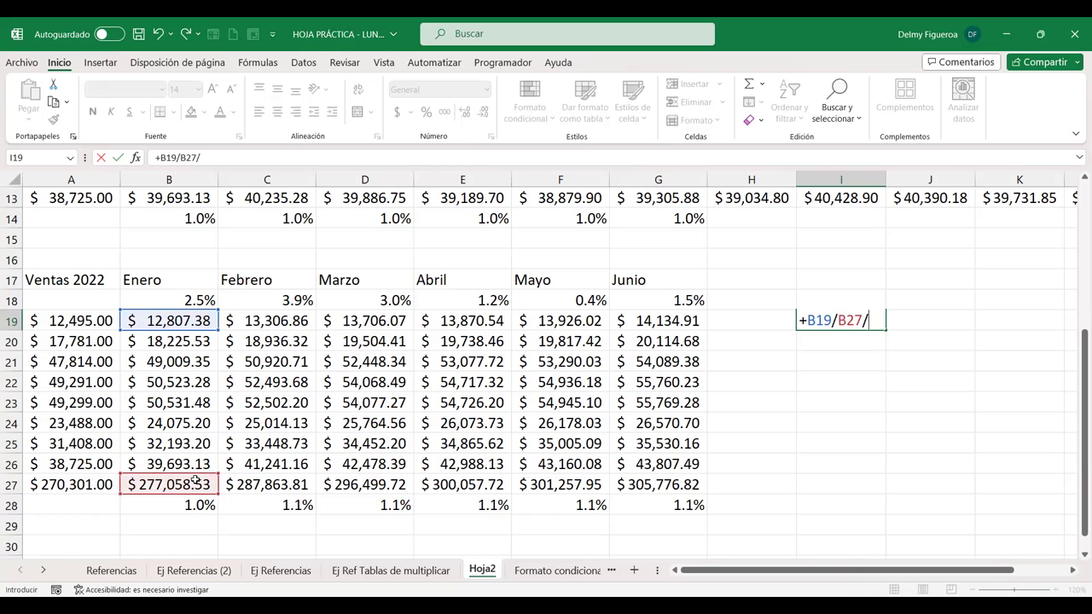
pyautogui.press('BackSpace')
pyautogui.press('Return')
# Format the result in I19 as a percentage with one decimal place.
pyautogui.click(829, 317)
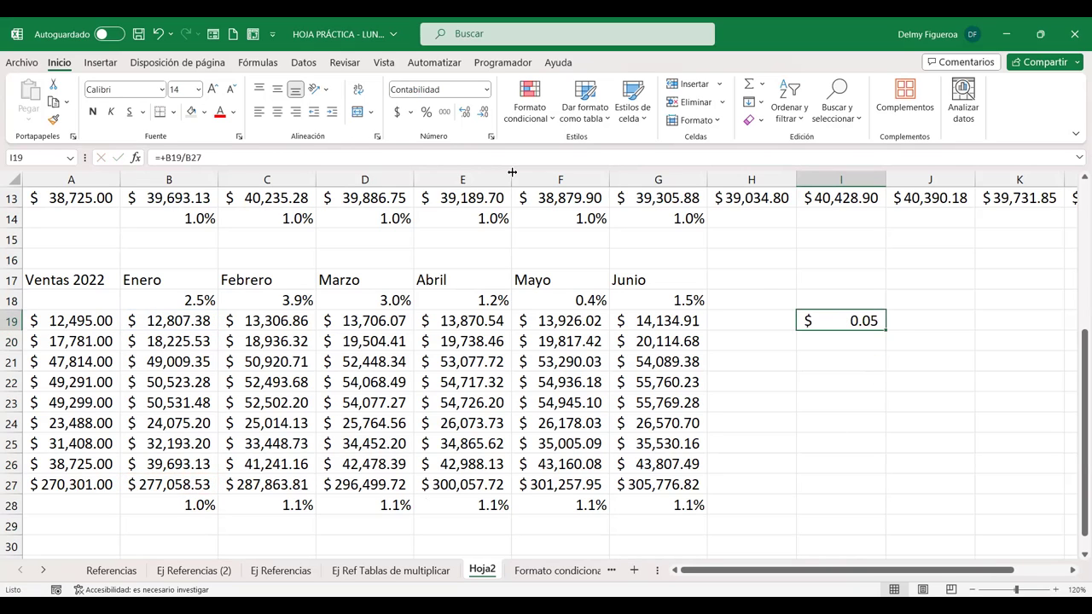
pyautogui.click(426, 112)
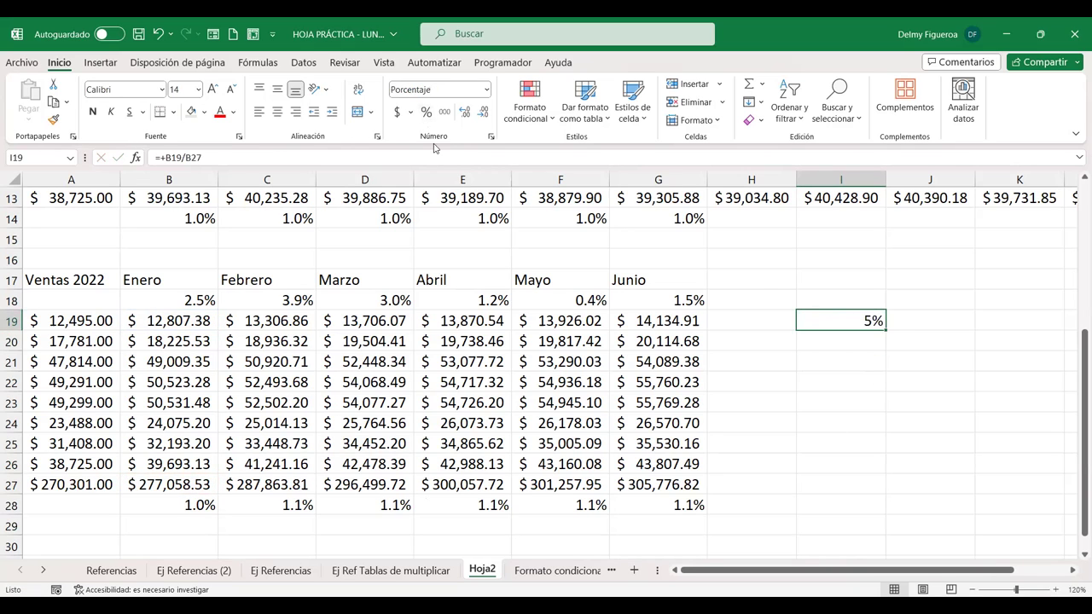
pyautogui.click(463, 113)
# Make the B27 reference in I19 absolute, so the formula reads =+B19/$B$27.
pyautogui.doubleClick(831, 324)
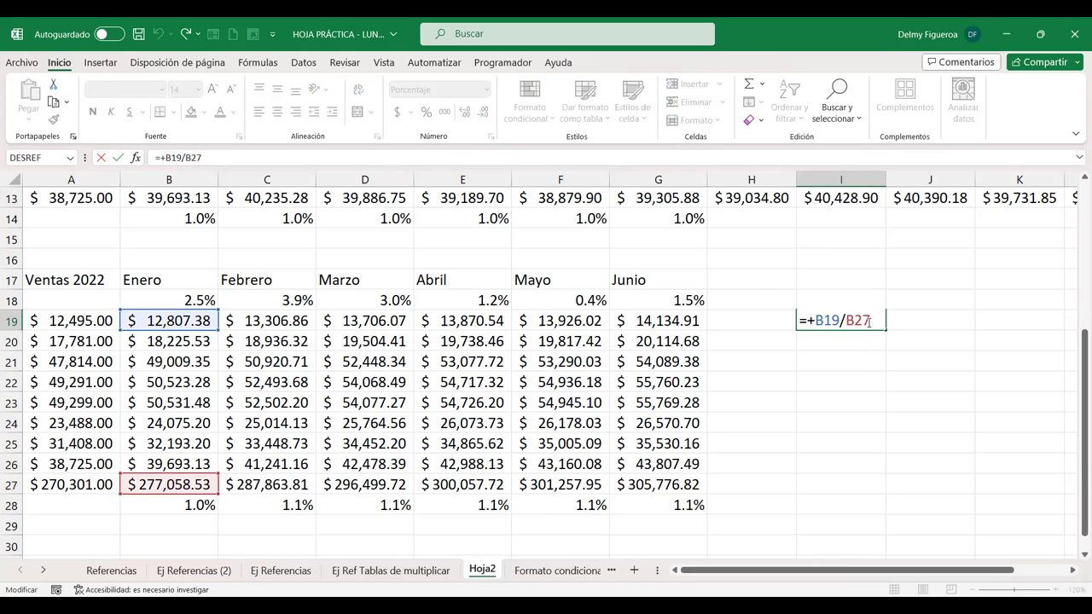
pyautogui.press('F4')
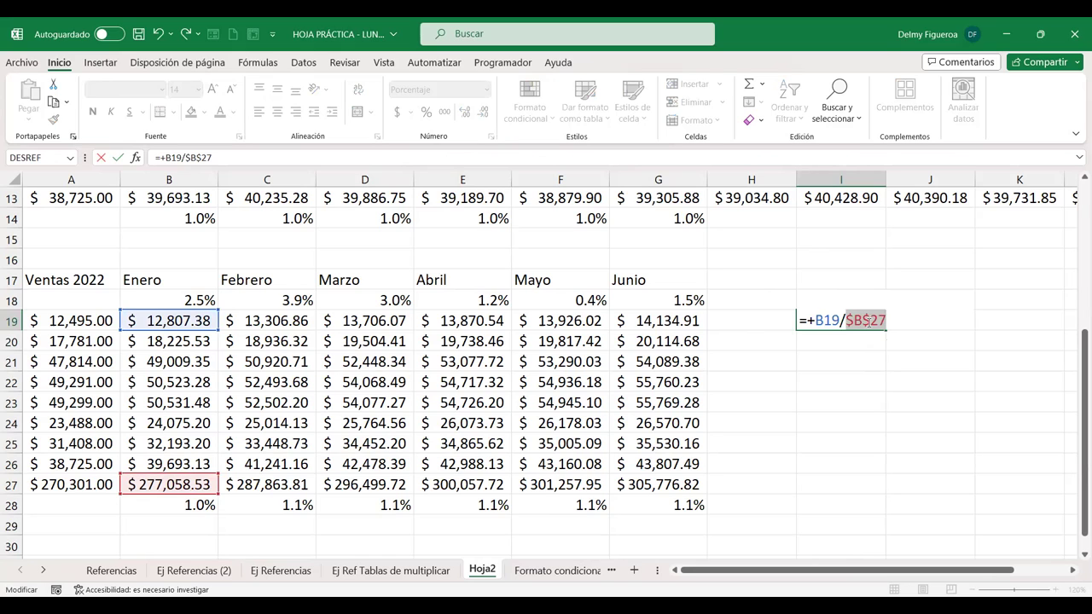
pyautogui.press('Return')
pyautogui.click(879, 330)
pyautogui.click(884, 336)
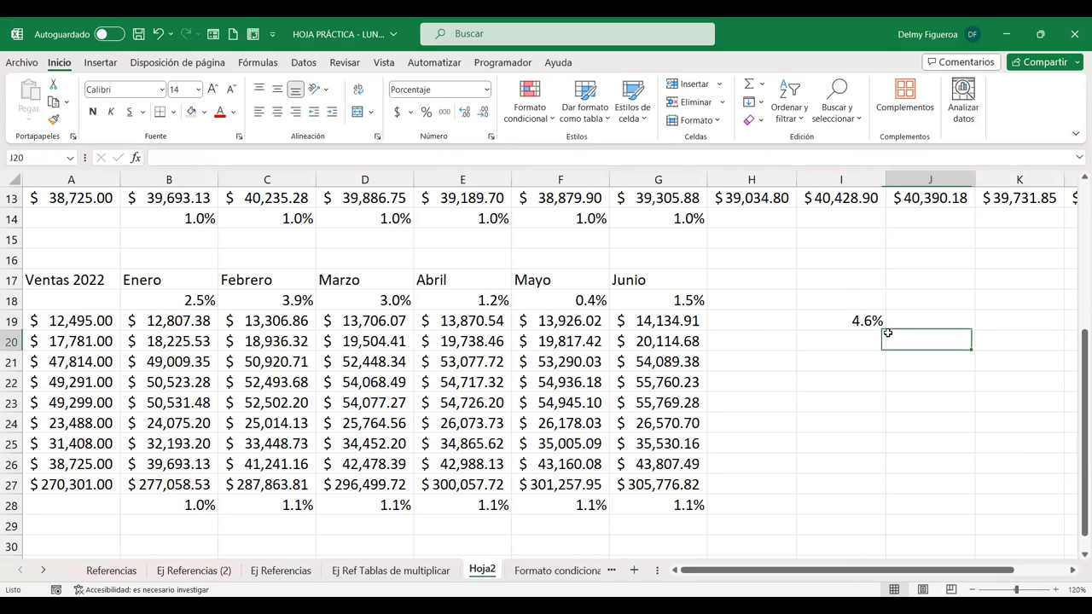
# Copy I19's formula down to I27, and check the references in I20, I22 and I25.
pyautogui.click(868, 317)
pyautogui.moveTo(885, 330); pyautogui.dragTo(858, 485)
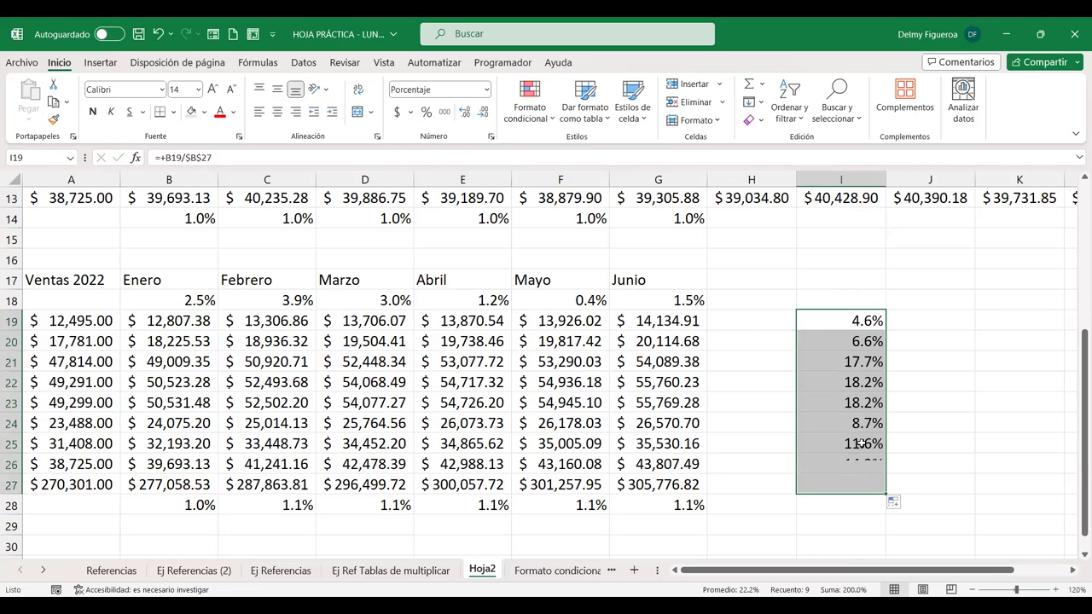
pyautogui.doubleClick(851, 339)
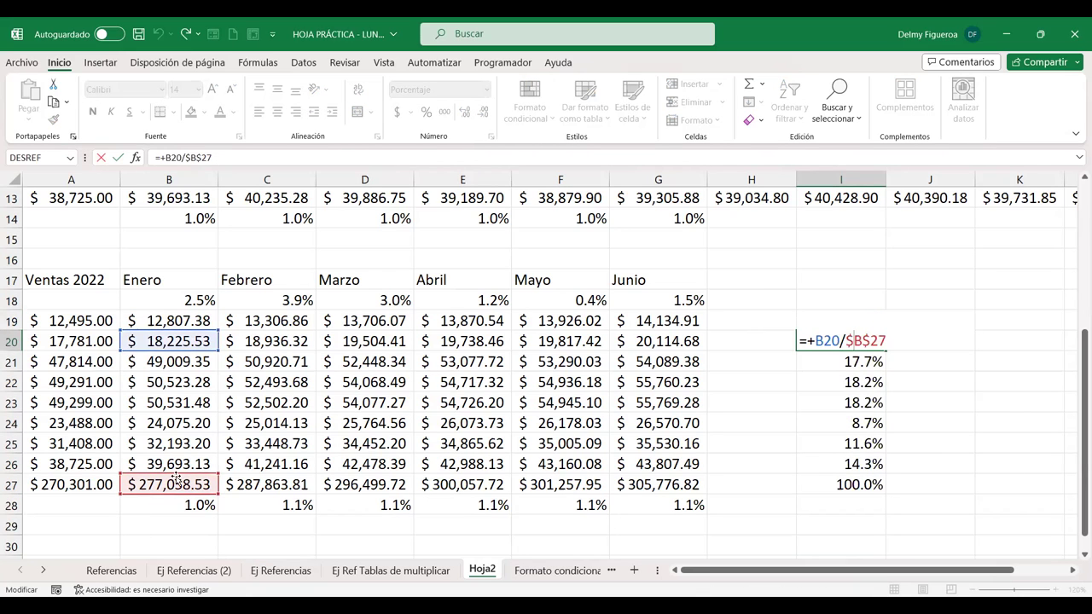
pyautogui.press('Return')
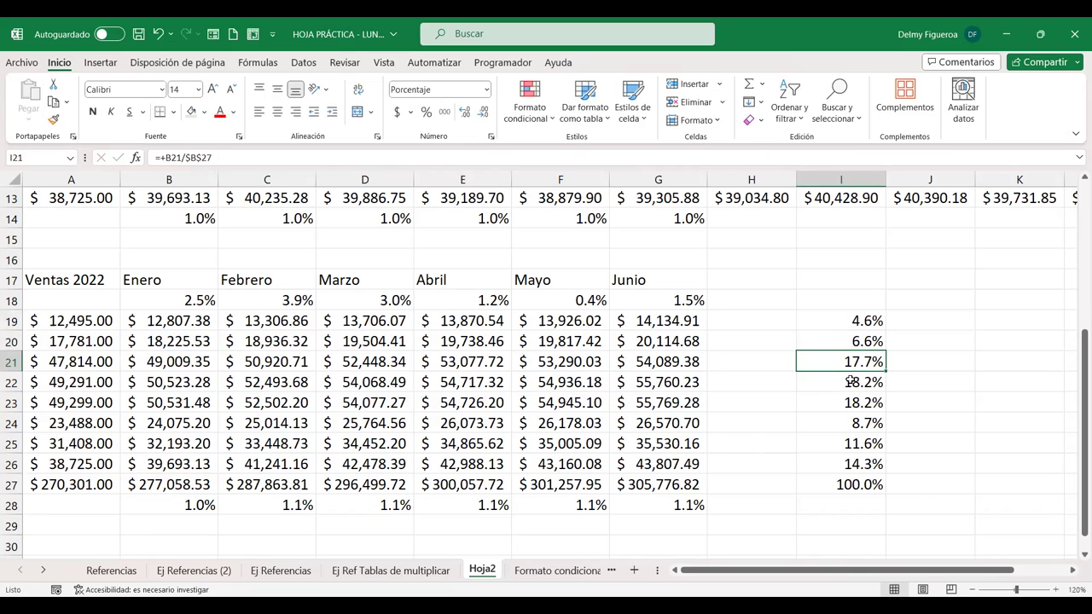
pyautogui.doubleClick(850, 382)
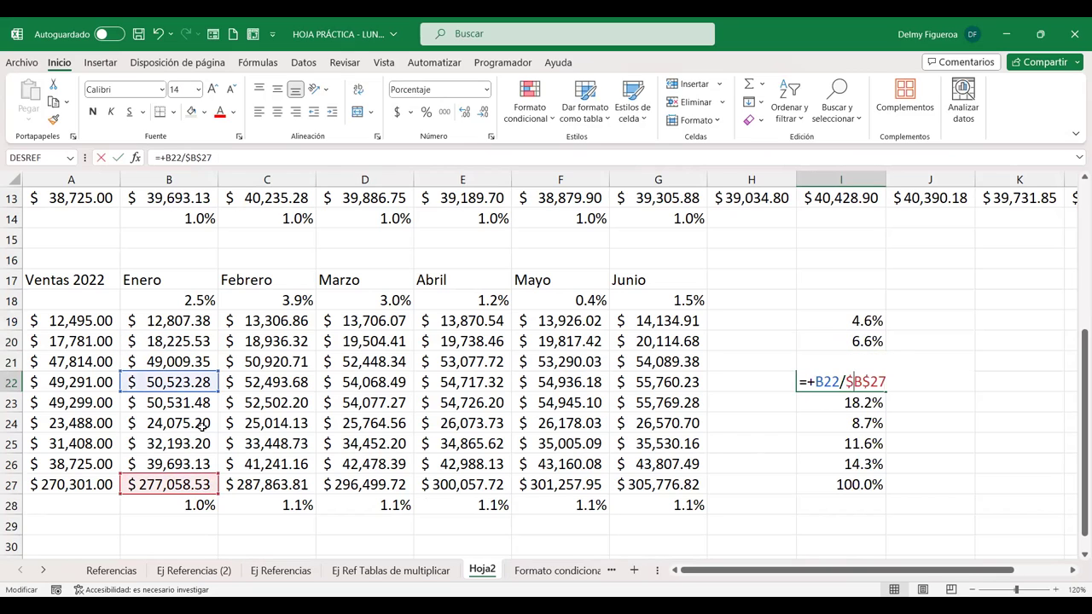
pyautogui.doubleClick(845, 442)
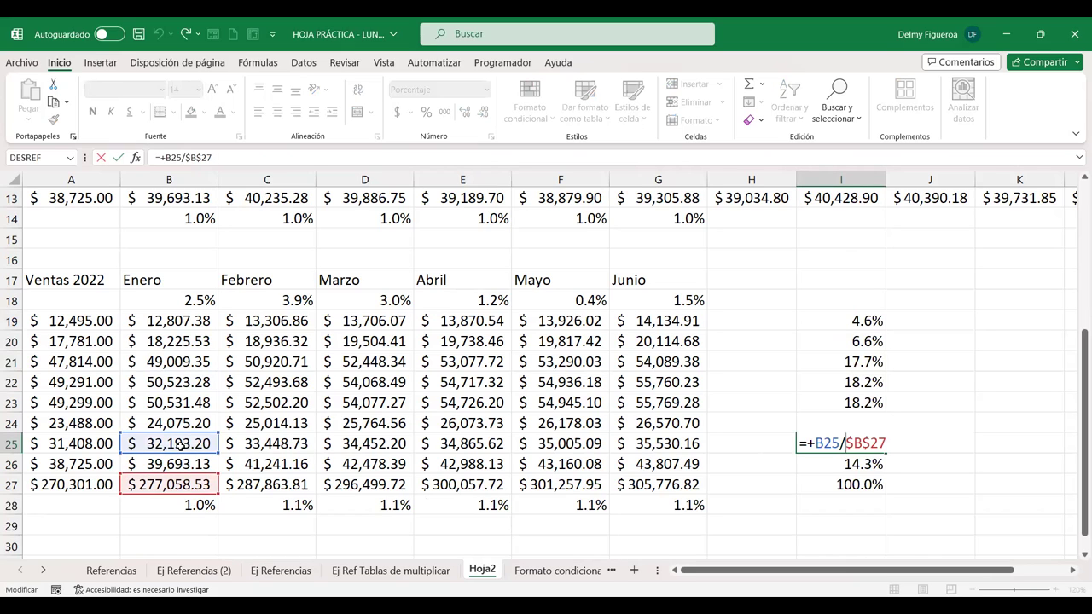
pyautogui.press('Return')
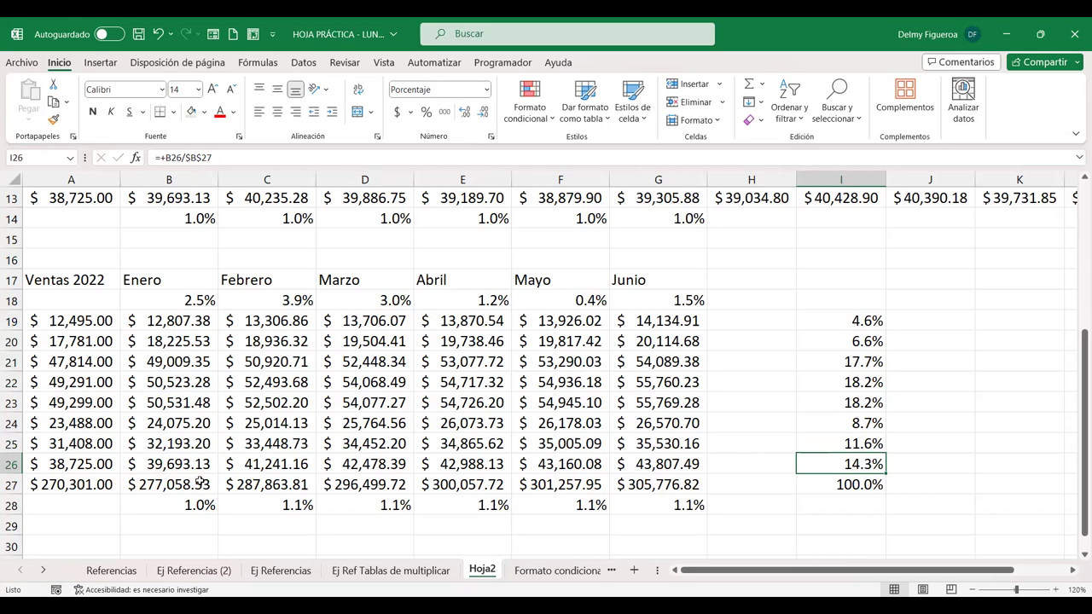
# Deselect the percentage cells and save the workbook.
pyautogui.click(749, 346)
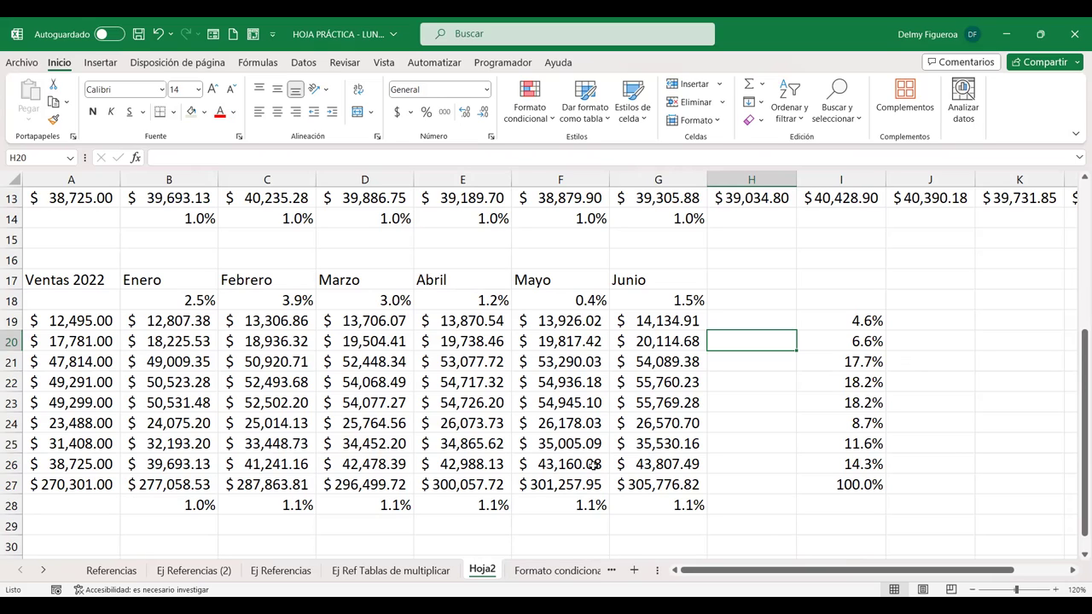
pyautogui.click(779, 258)
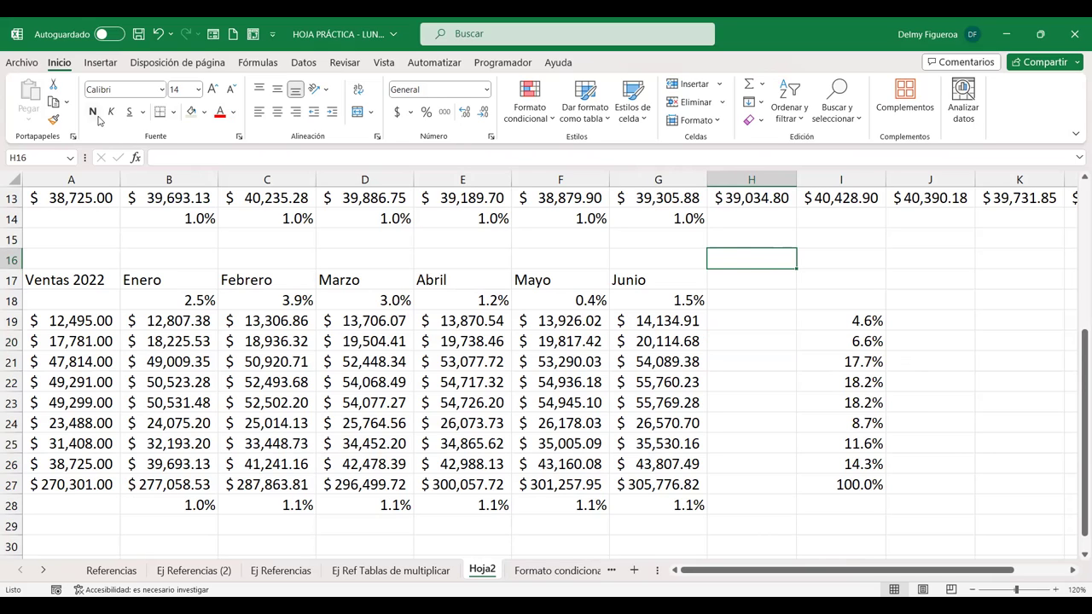
pyautogui.hotkey('ctrl', 's')
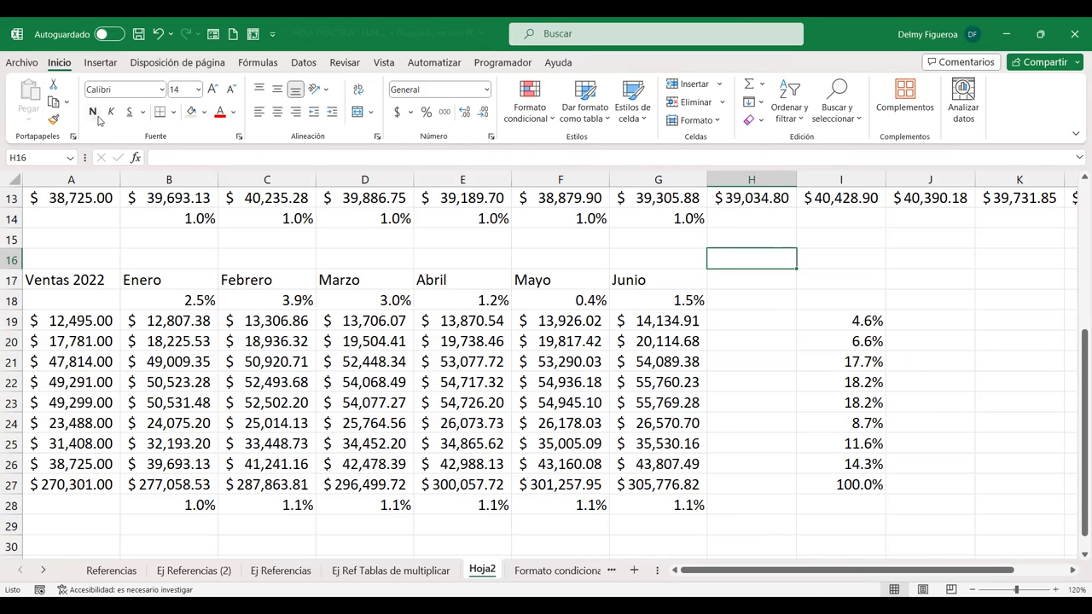